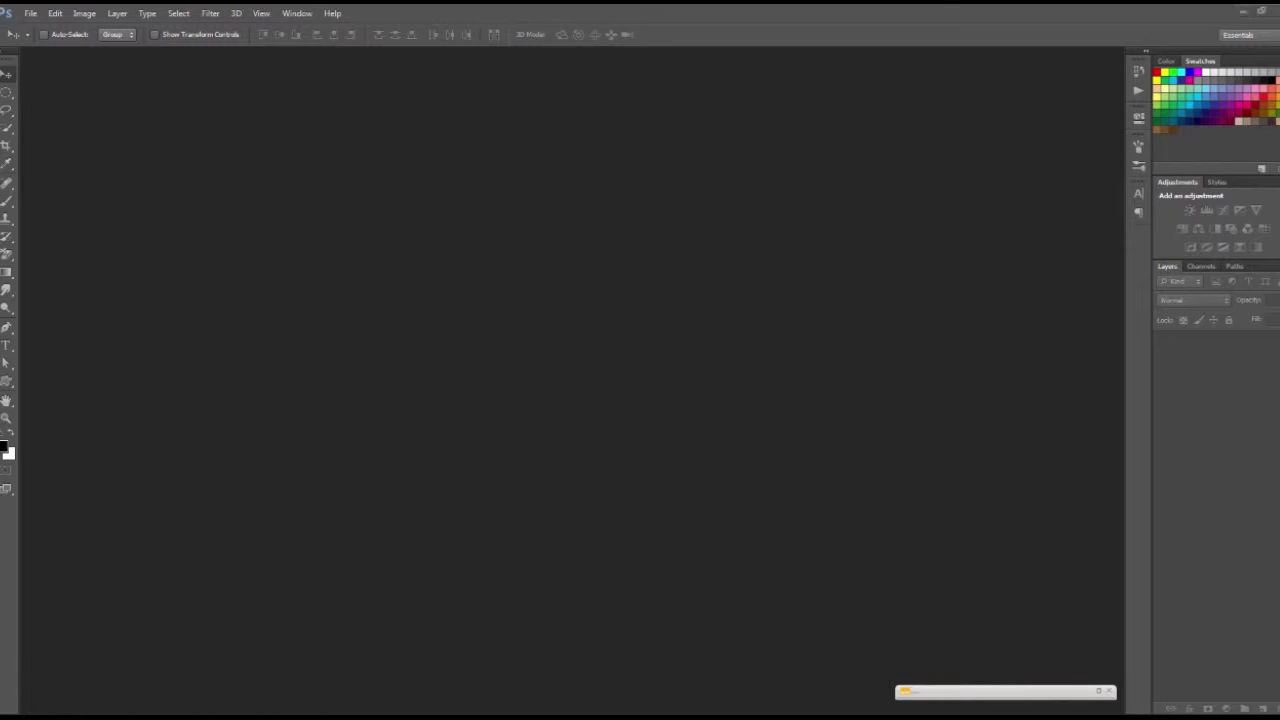
- Drag all five images from the Layer Basic - Double exposure folder into Photoshop to open them
key(super+d)
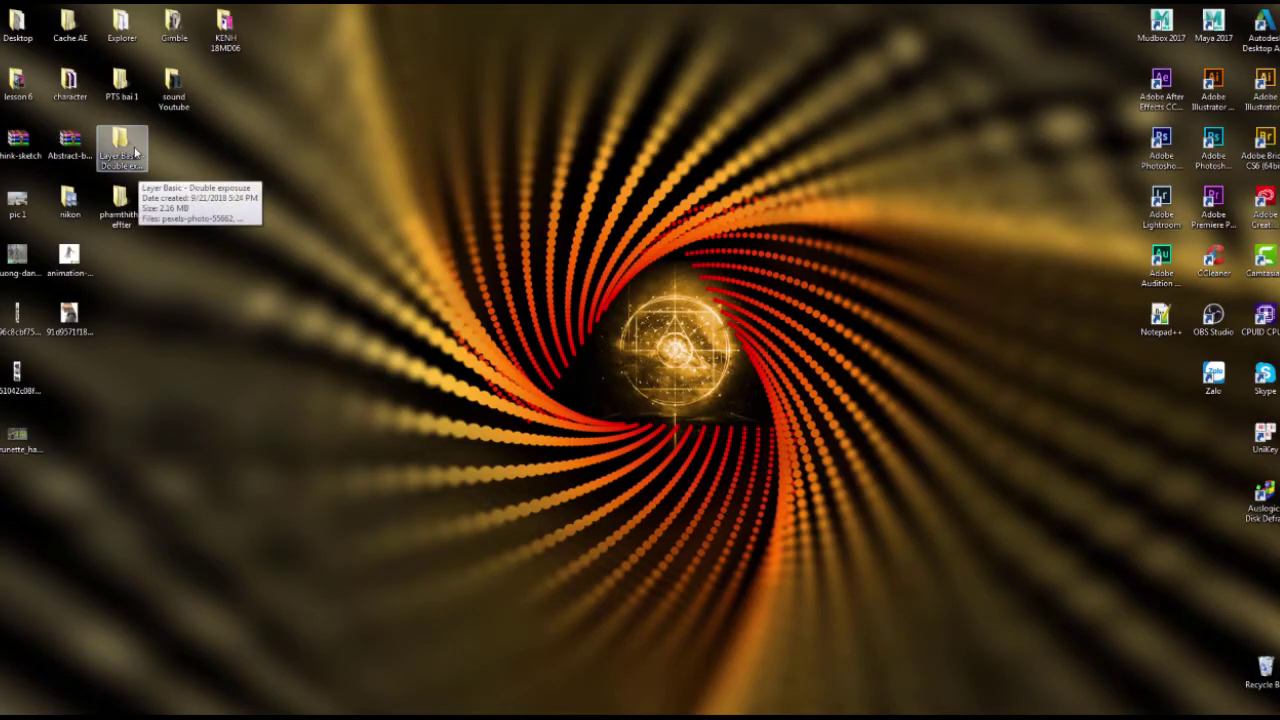
double_click(135, 152)
drag(518, 312, 900, 178)
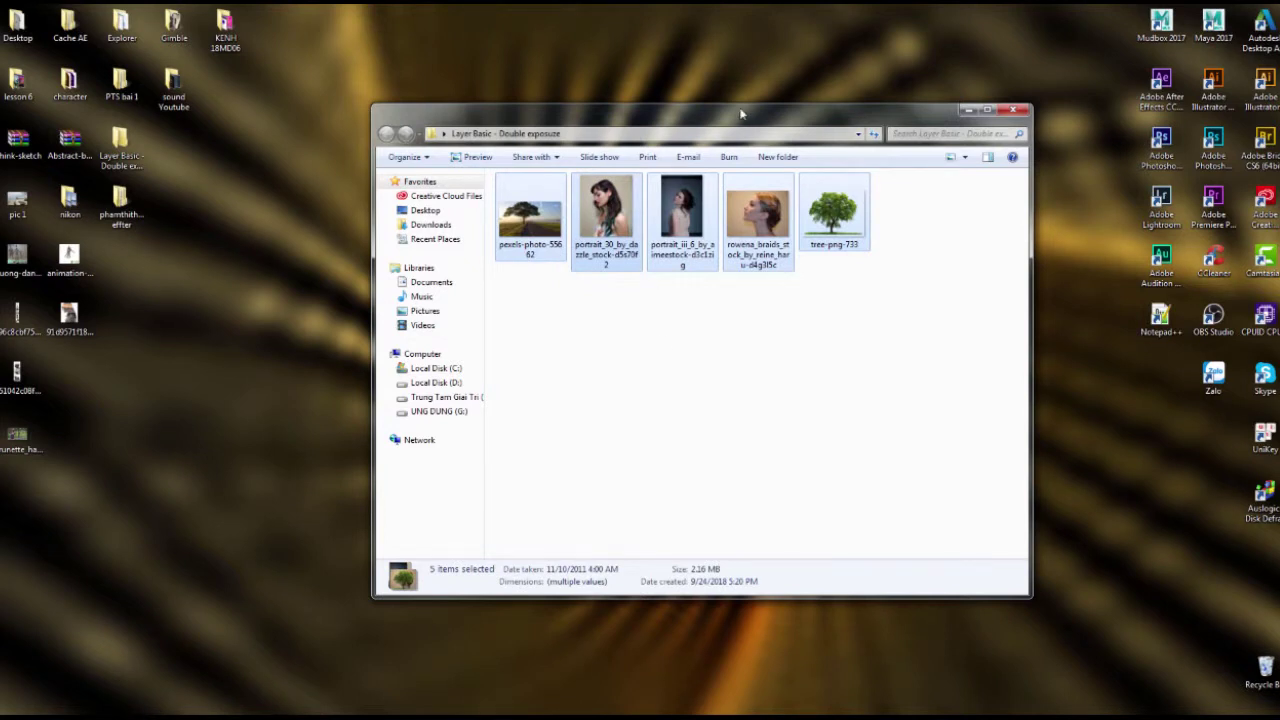
drag(743, 103, 743, 41)
mouse_move(902, 148)
mouse_down()
mouse_move(553, 272)
mouse_move(538, 262)
mouse_up()
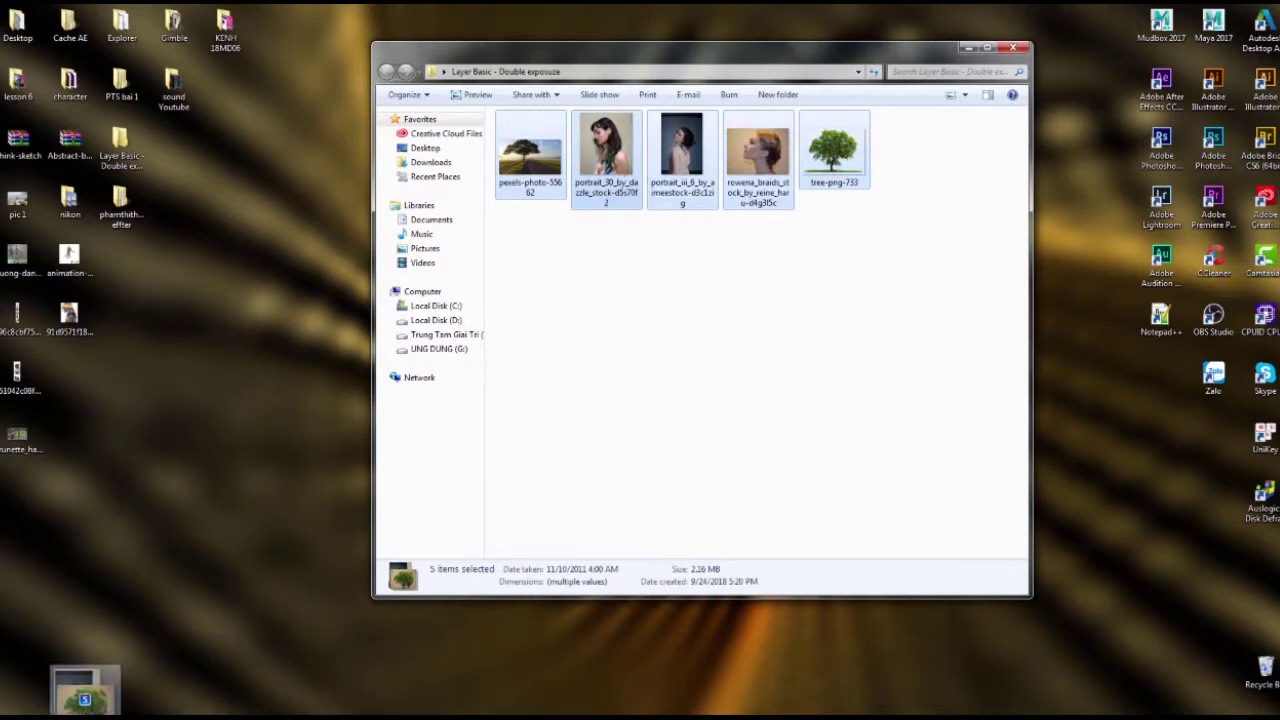
drag(617, 175, 60, 710)
drag(237, 460, 411, 288)
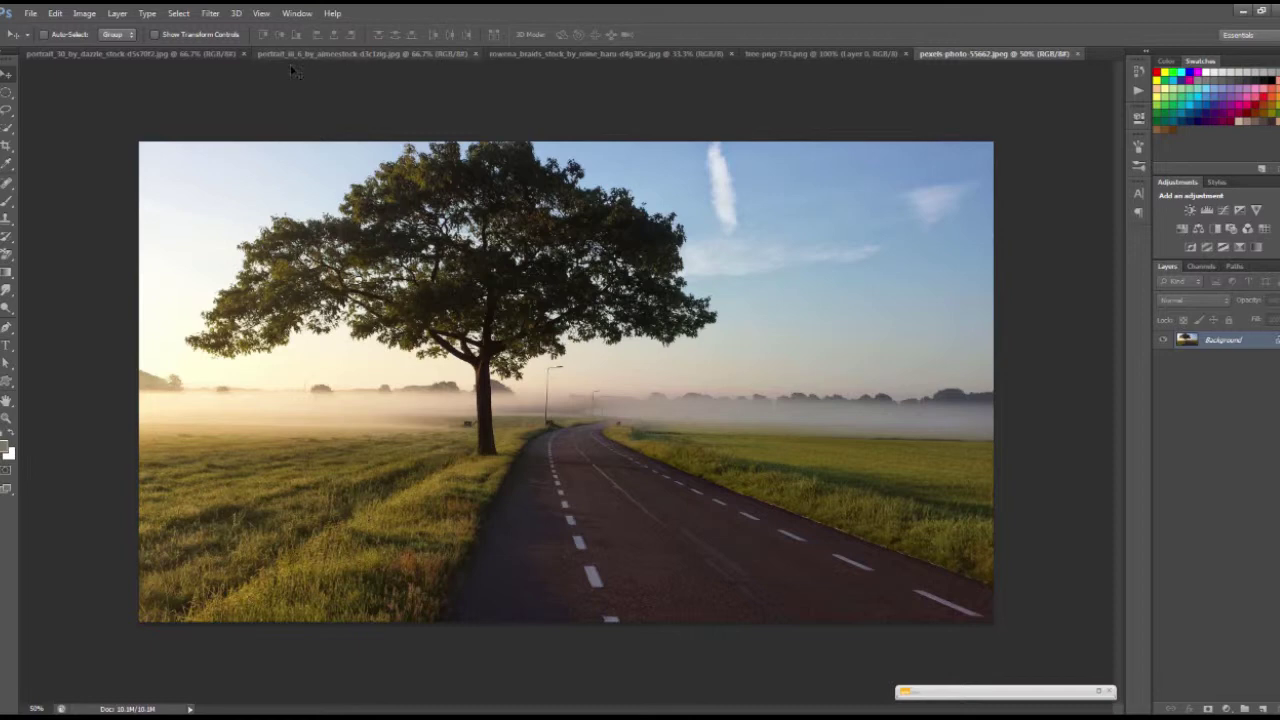
- Preview the teal-hair, blue-background and braids portraits and the isolated tree image in turn
click(203, 56)
click(340, 54)
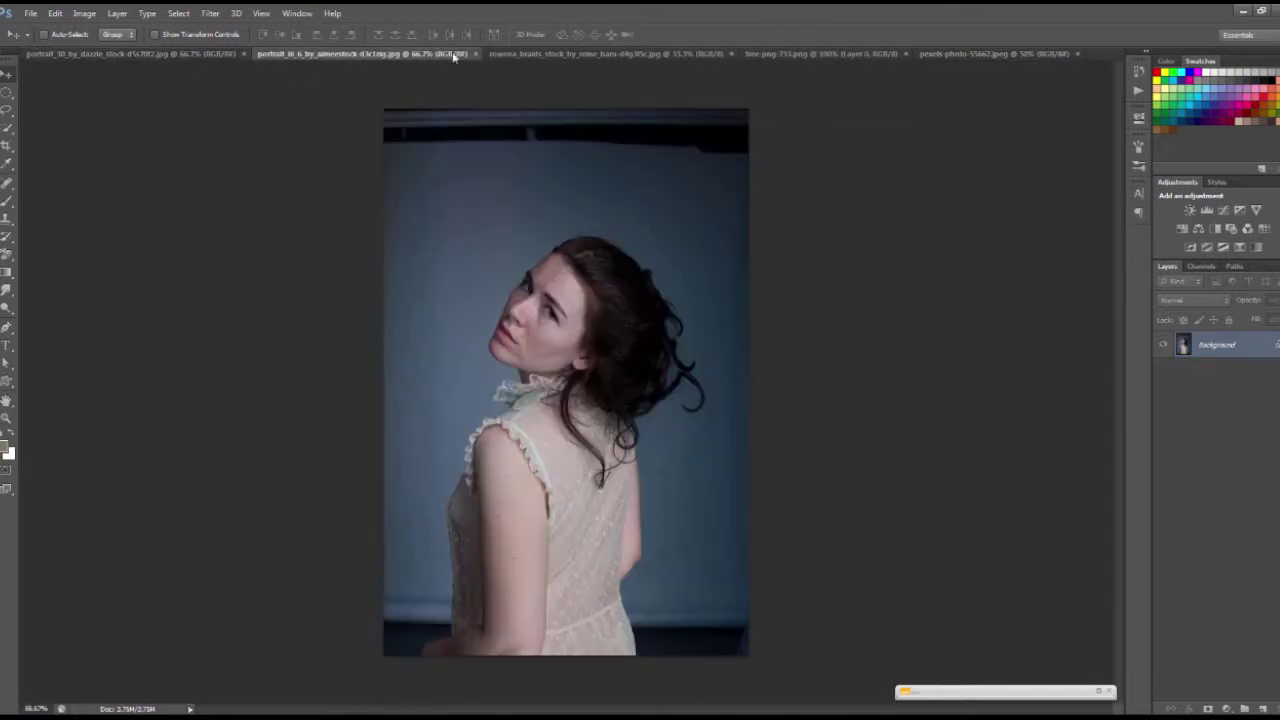
click(493, 60)
click(814, 53)
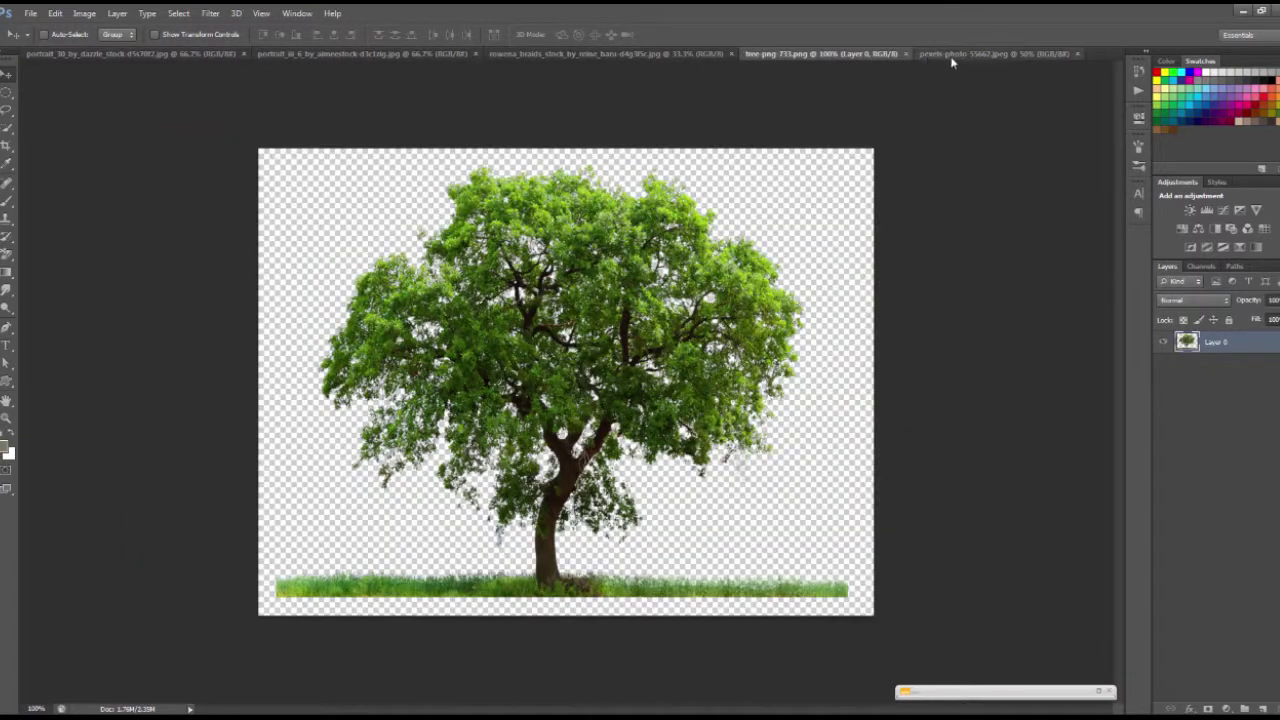
key(ctrl+Tab)
click(820, 55)
click(660, 55)
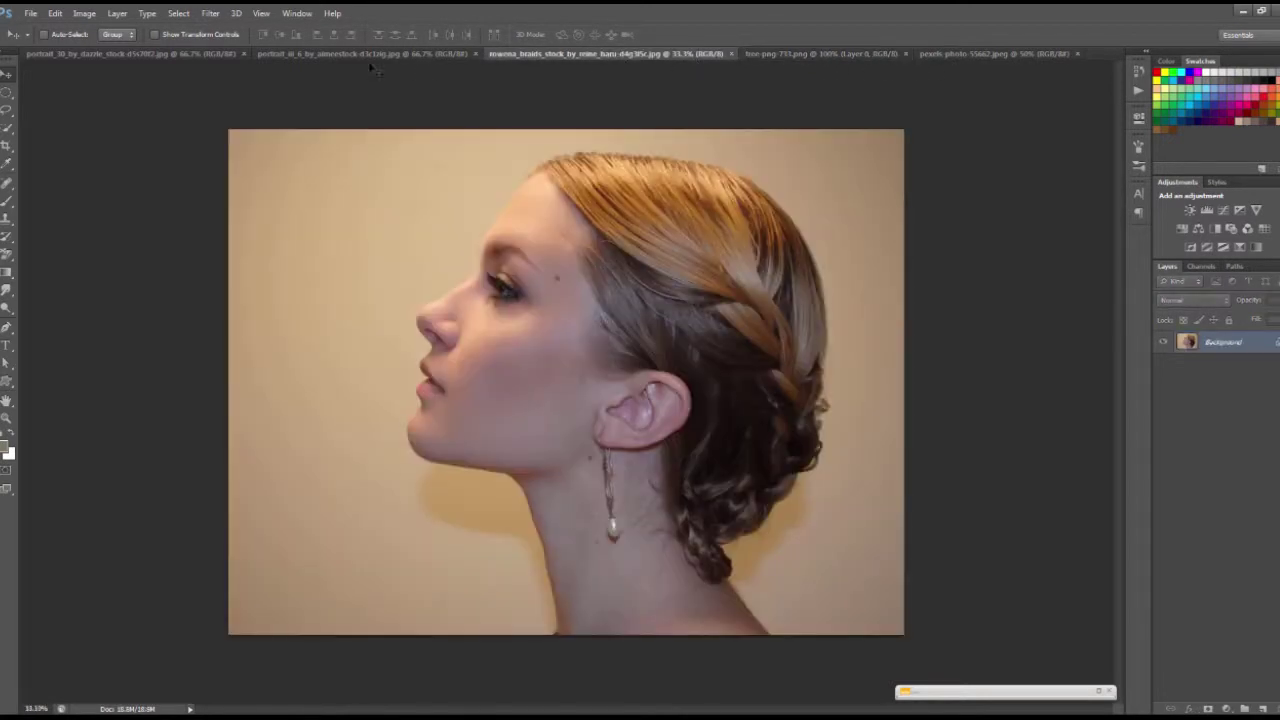
click(300, 55)
click(130, 54)
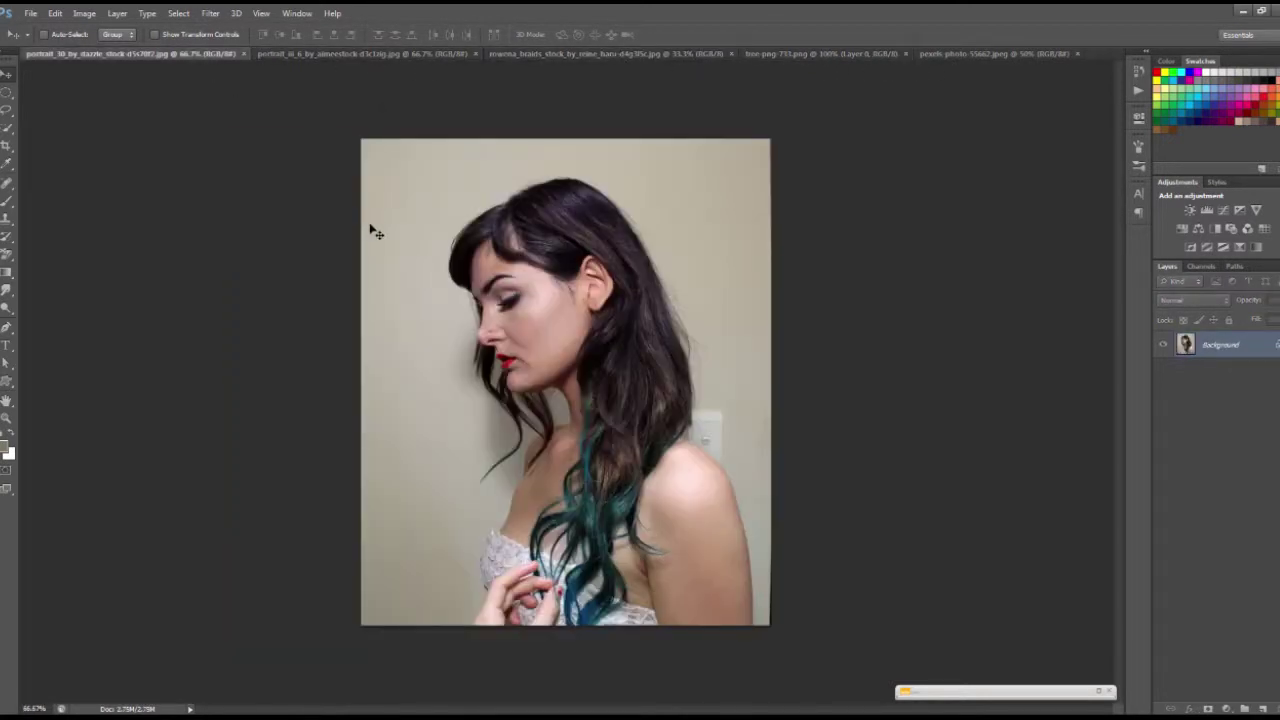
click(392, 55)
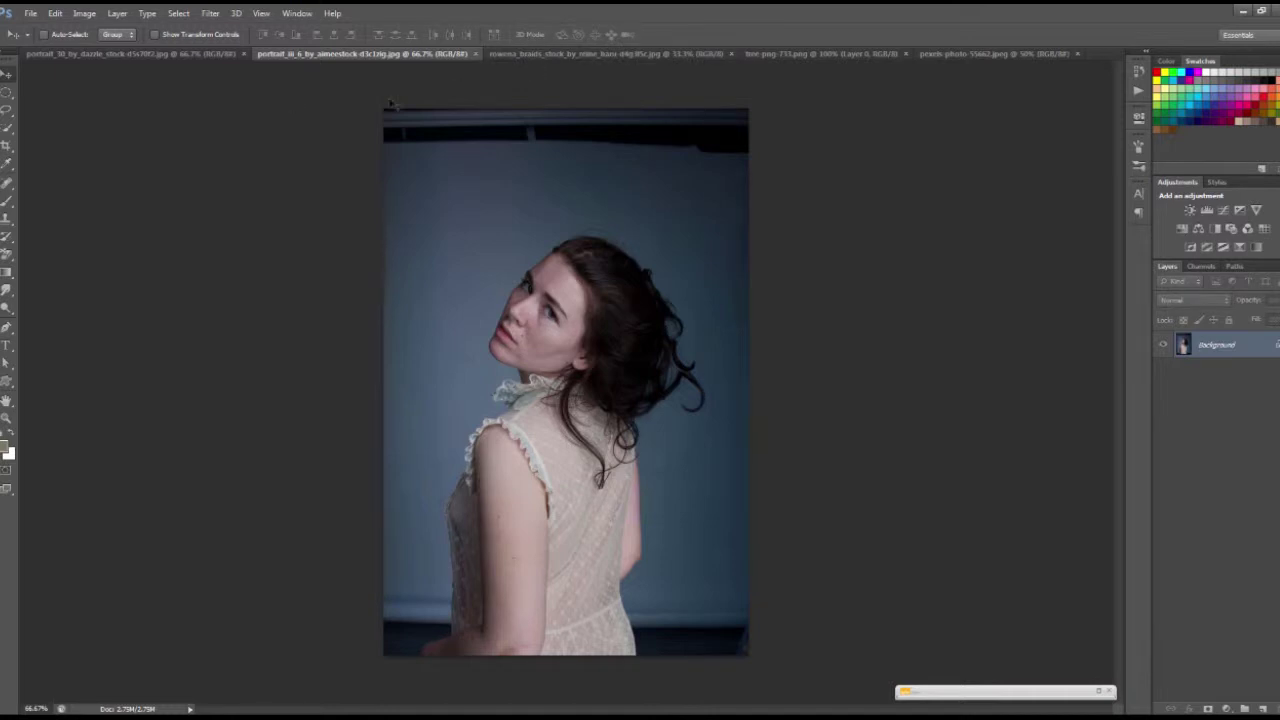
- Recheck the tree and portrait, then settle on the road-and-tree photo
click(932, 55)
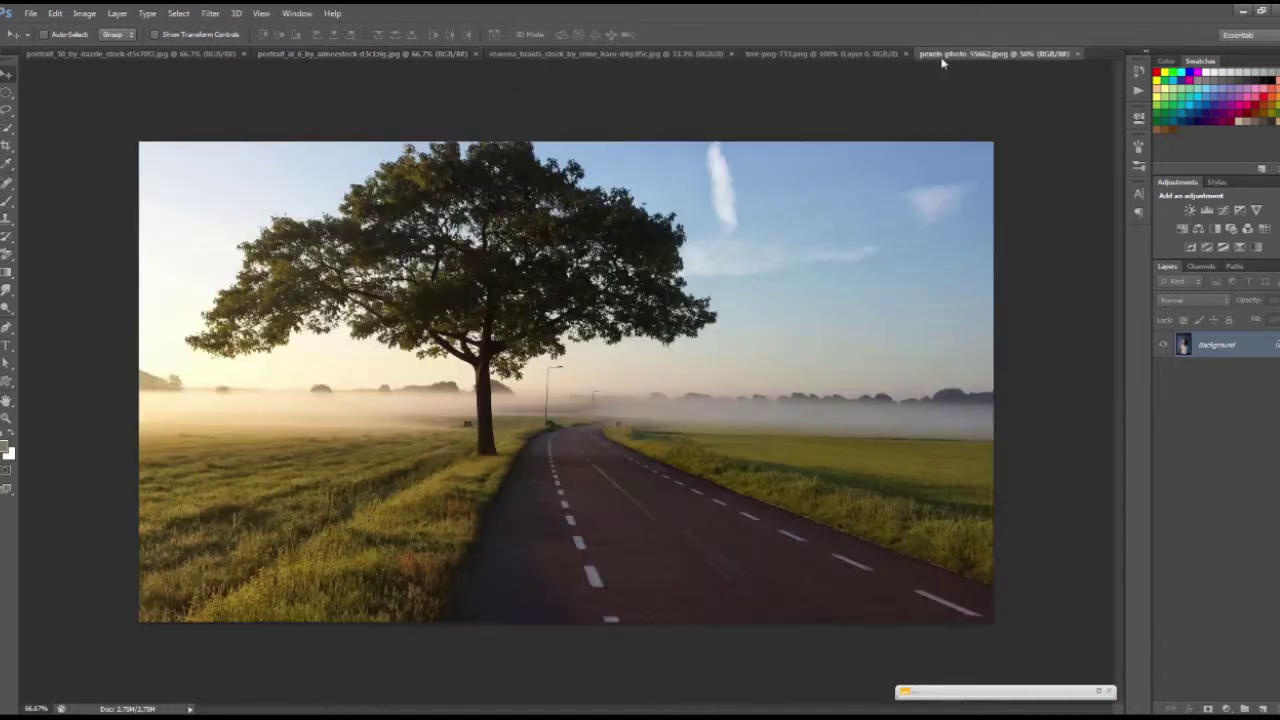
click(851, 55)
click(709, 55)
click(1016, 55)
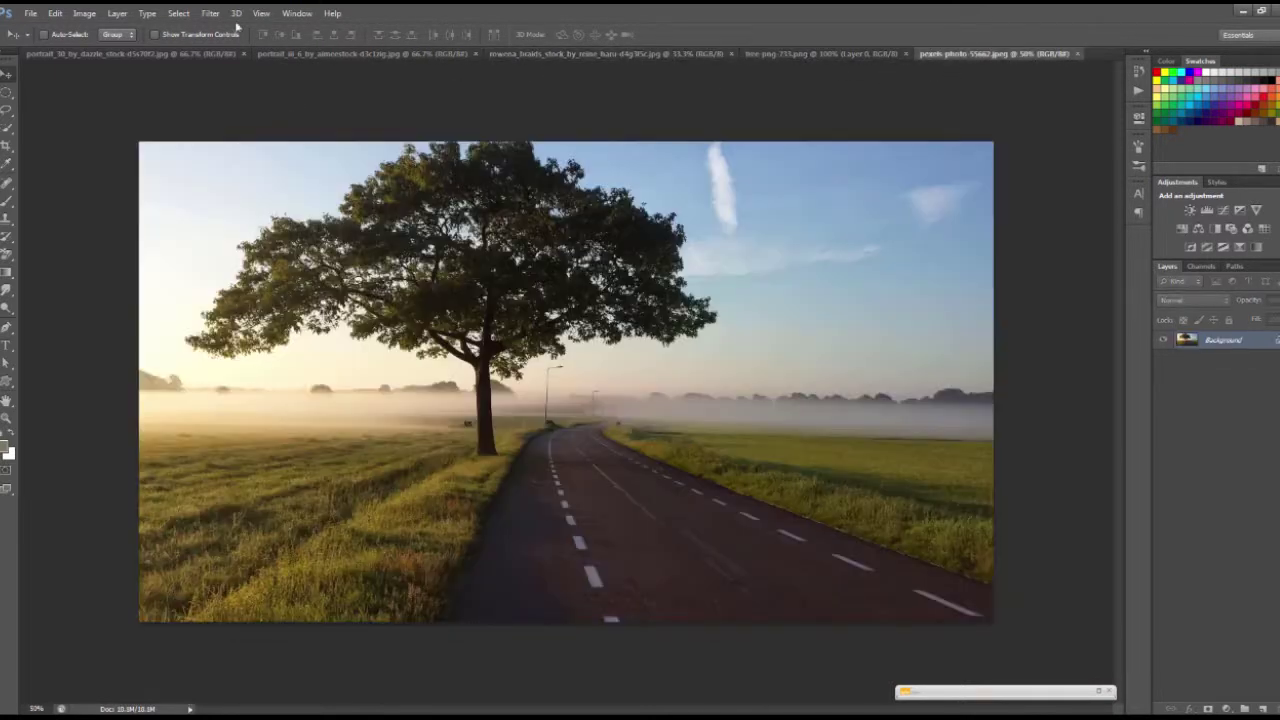
click(31, 13)
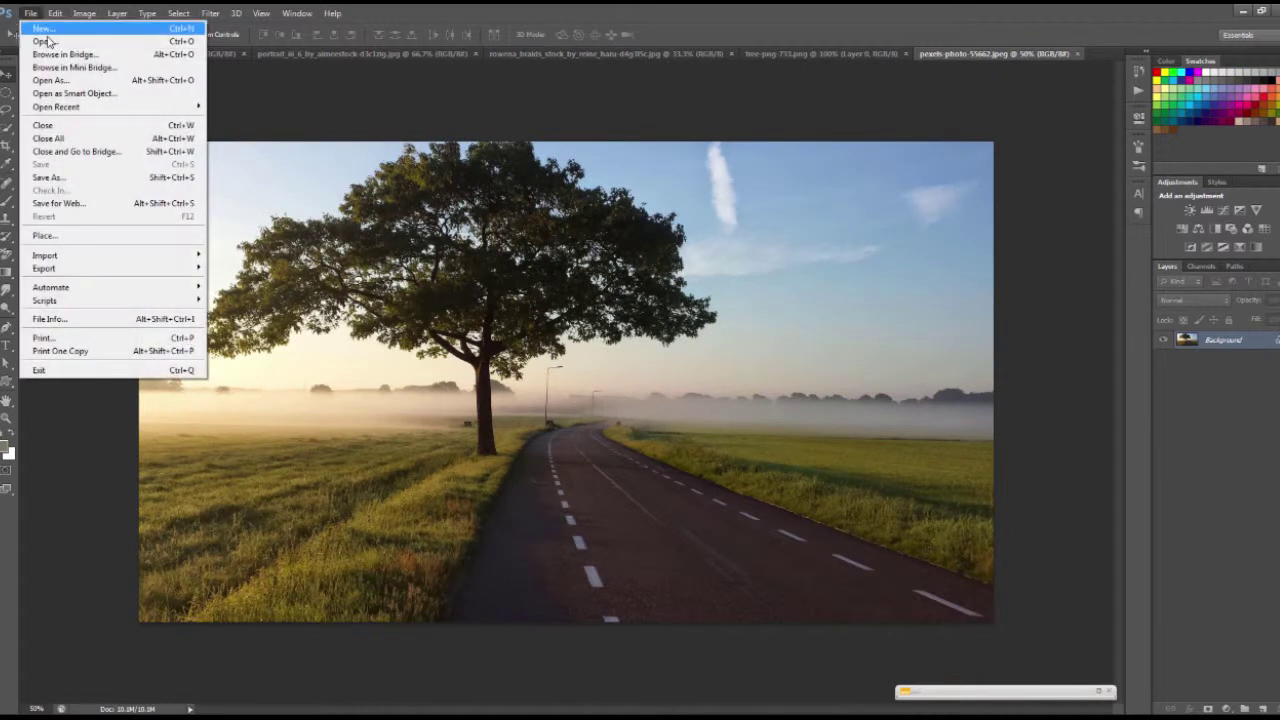
- Create a blank white 3000 × 2000 px, 300 ppi document, then return to the road-and-tree photo
click(146, 28)
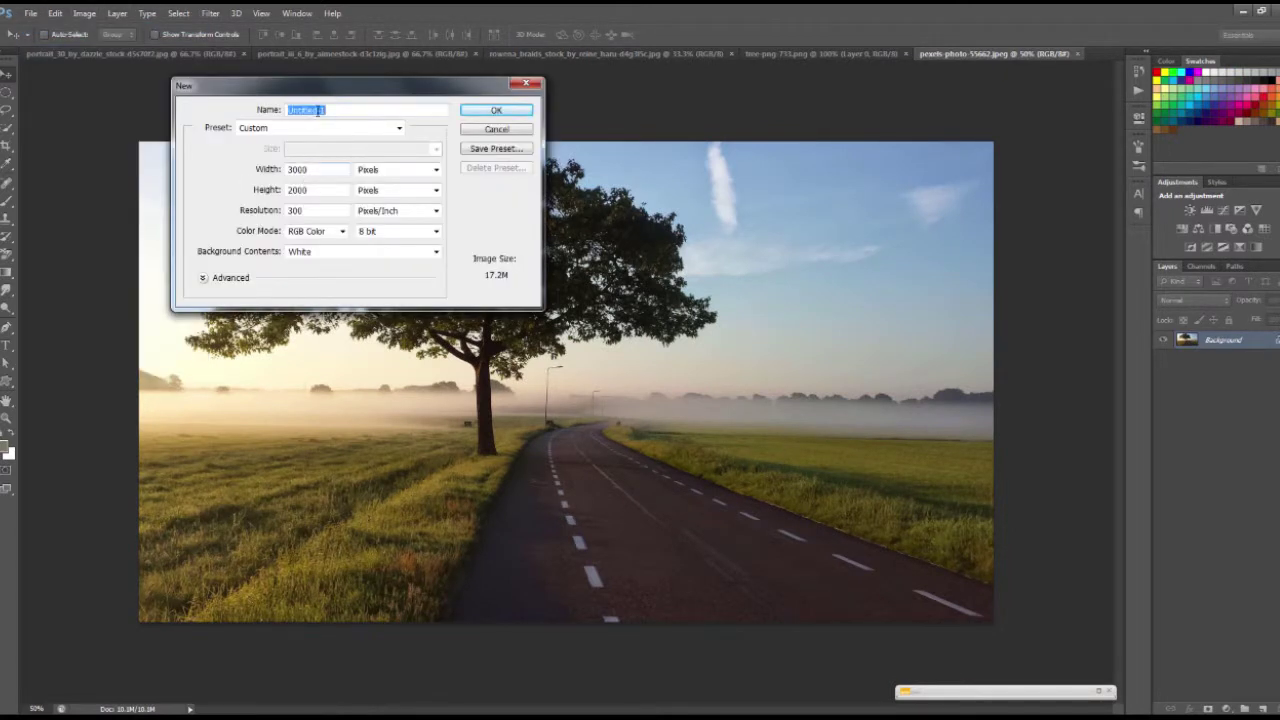
mouse_move(346, 87)
mouse_down()
mouse_move(482, 89)
mouse_move(575, 163)
mouse_up()
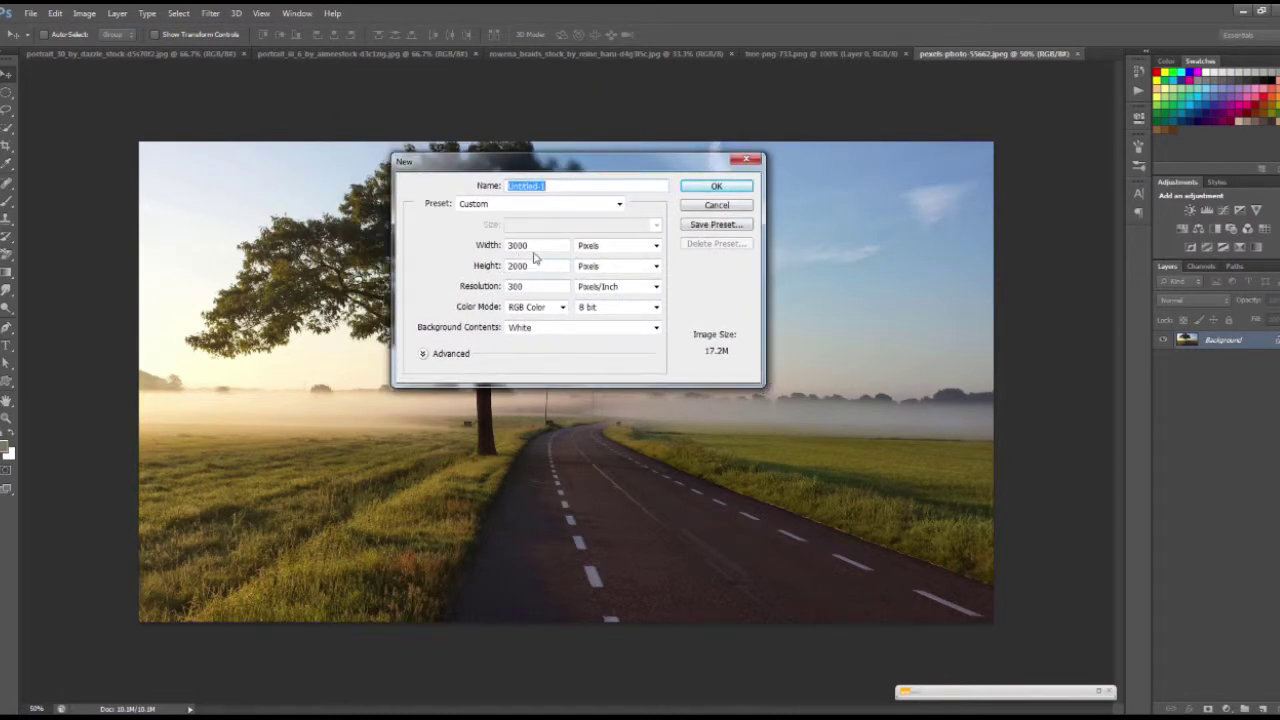
drag(540, 247, 465, 257)
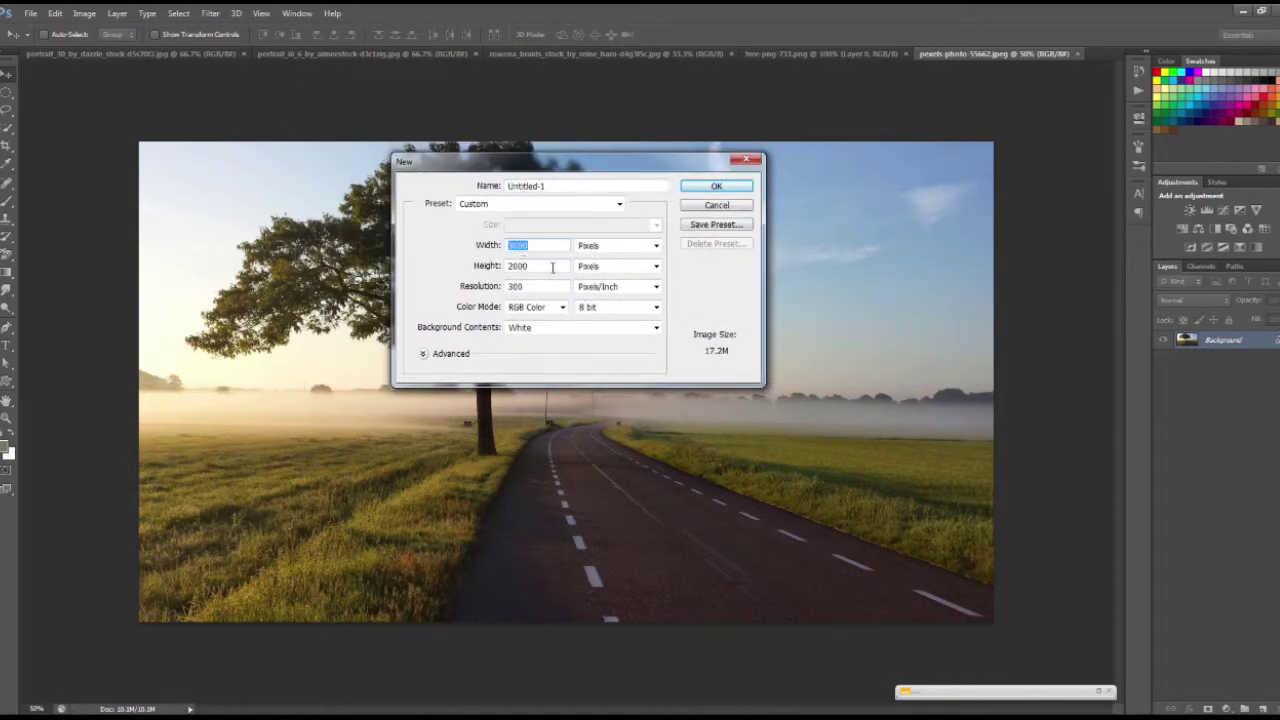
double_click(533, 264)
click(716, 188)
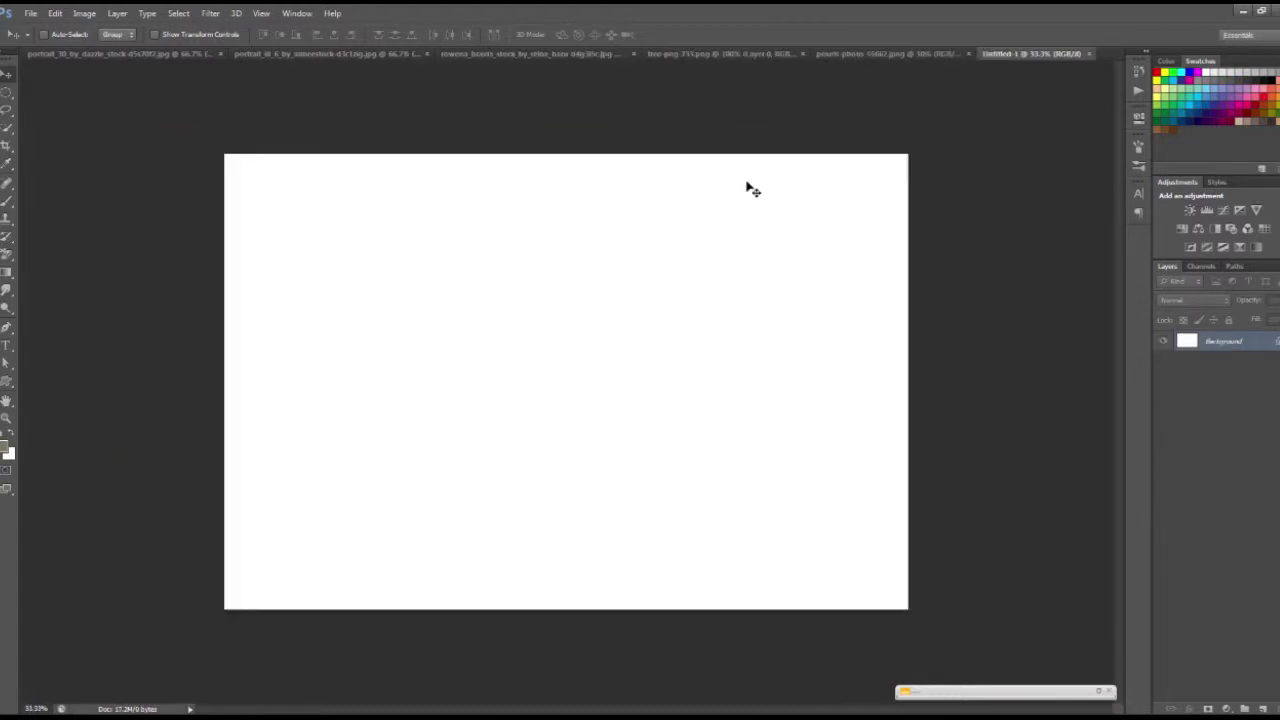
click(843, 54)
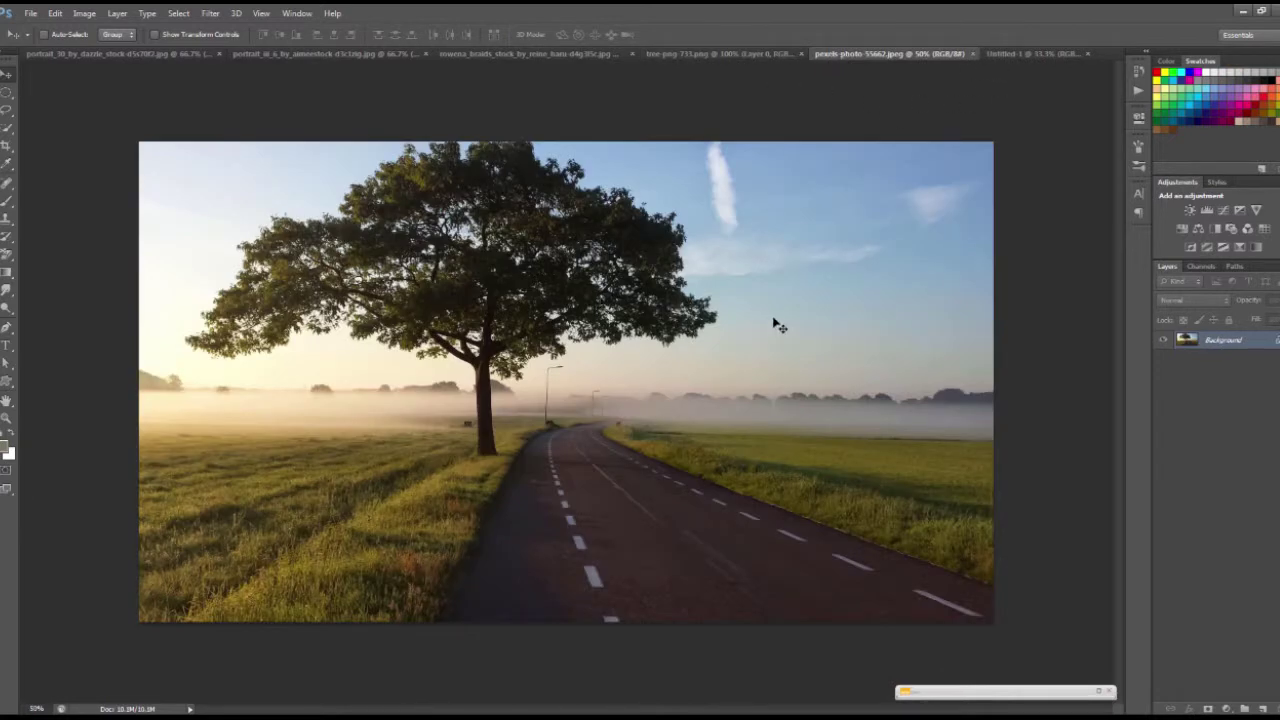
- Drag the road photo and the isolated tree image onto the Untitled-1 canvas as layers
mouse_move(775, 325)
mouse_down()
mouse_move(979, 87)
mouse_move(1021, 61)
mouse_move(456, 378)
mouse_up()
drag(358, 440, 534, 373)
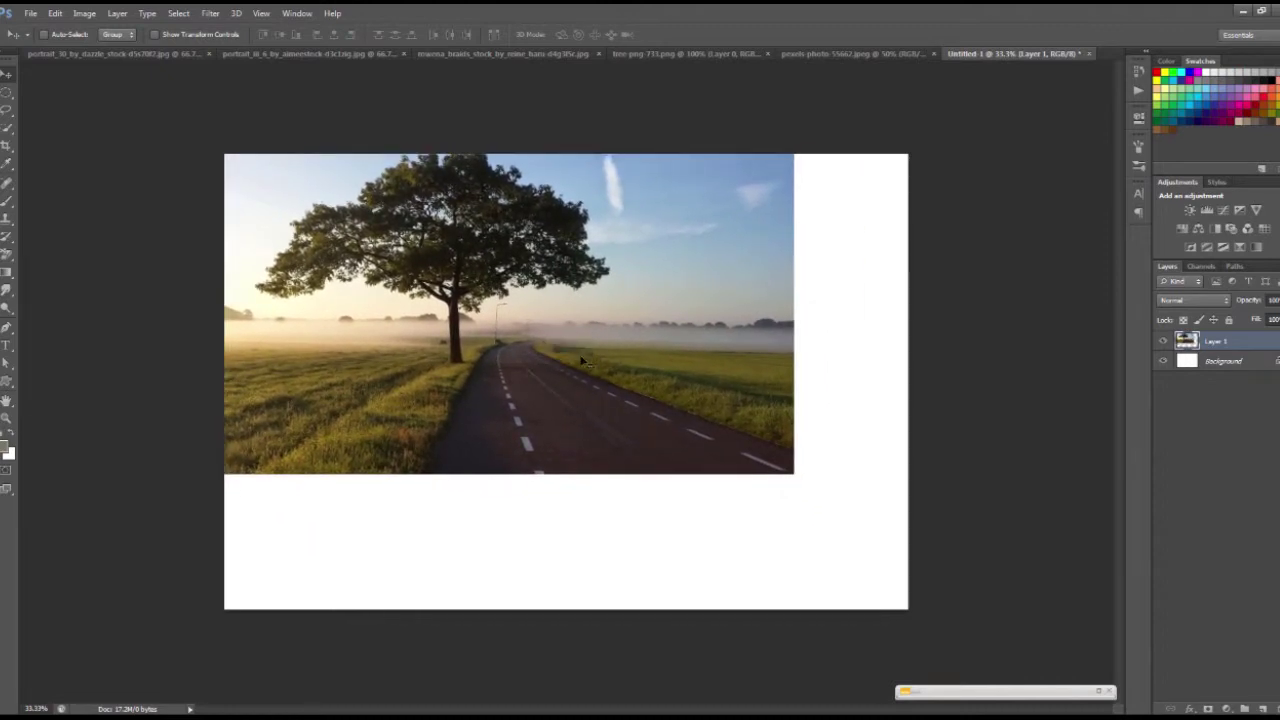
click(700, 53)
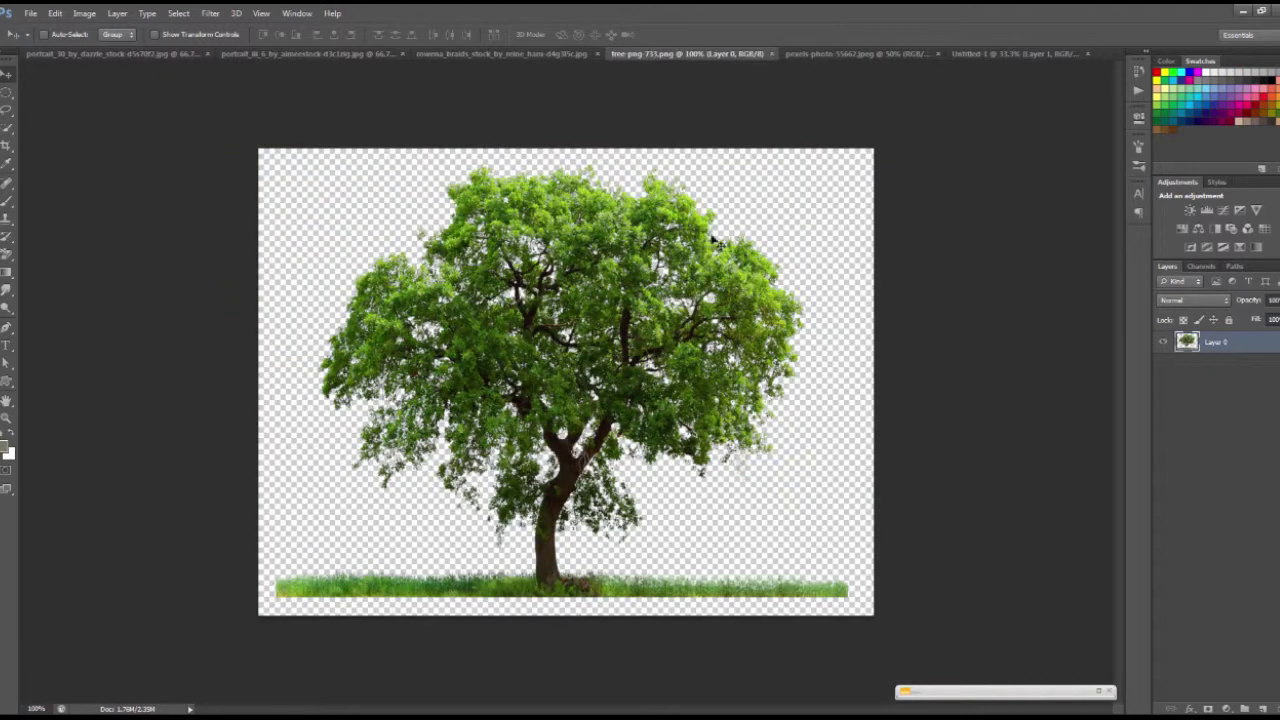
drag(645, 338, 988, 68)
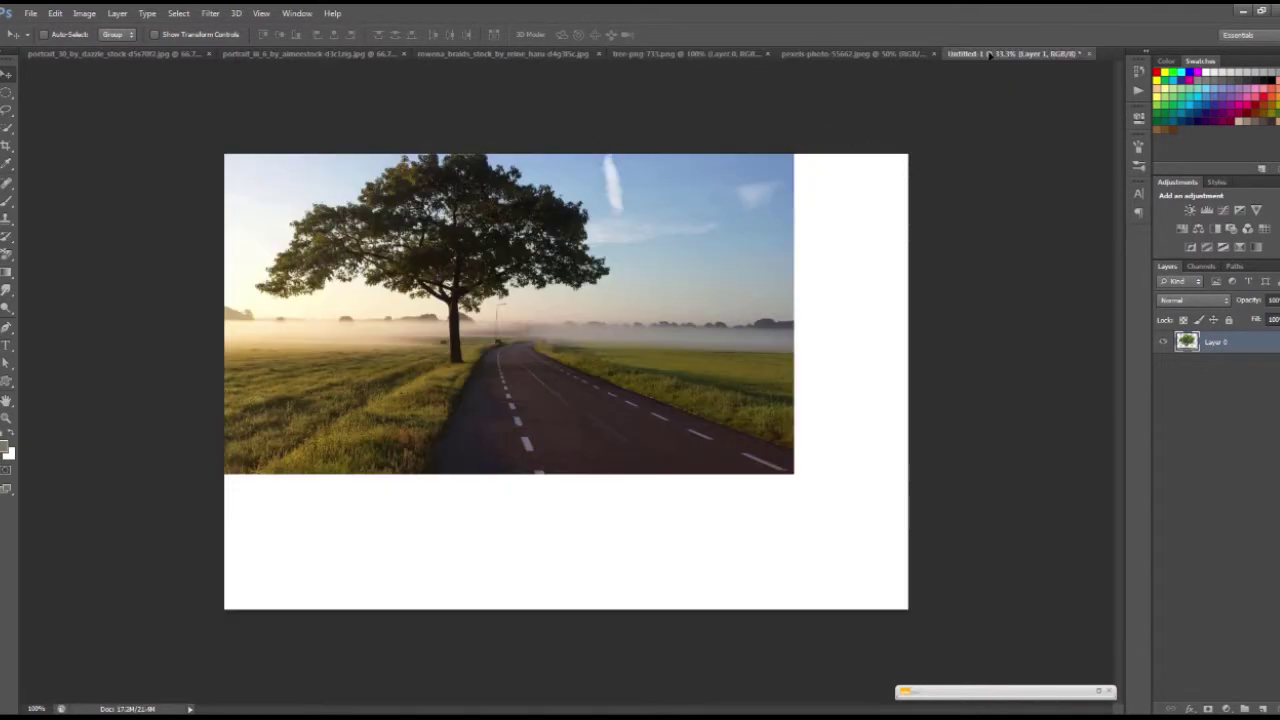
mouse_move(988, 68)
mouse_down()
mouse_move(798, 320)
mouse_move(364, 367)
mouse_up()
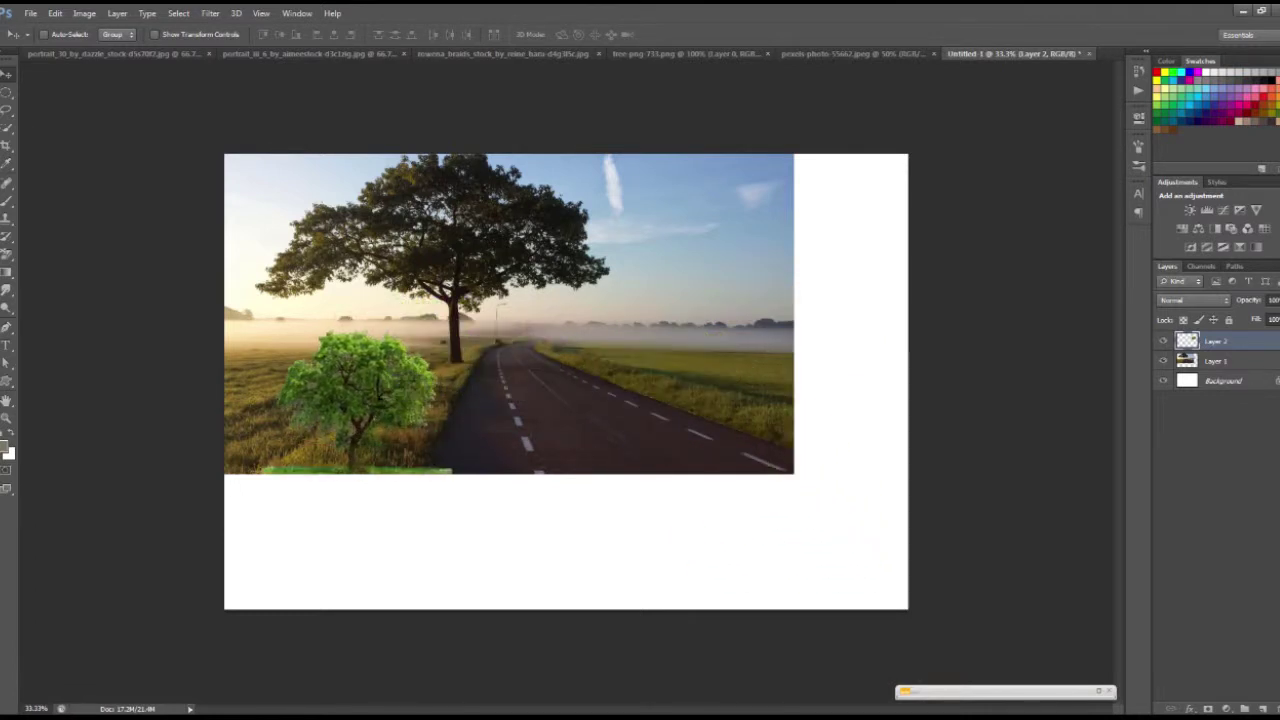
- Drag the blue-background and teal-hair portraits onto the Untitled-1 canvas as layers
click(322, 56)
drag(570, 372, 1016, 65)
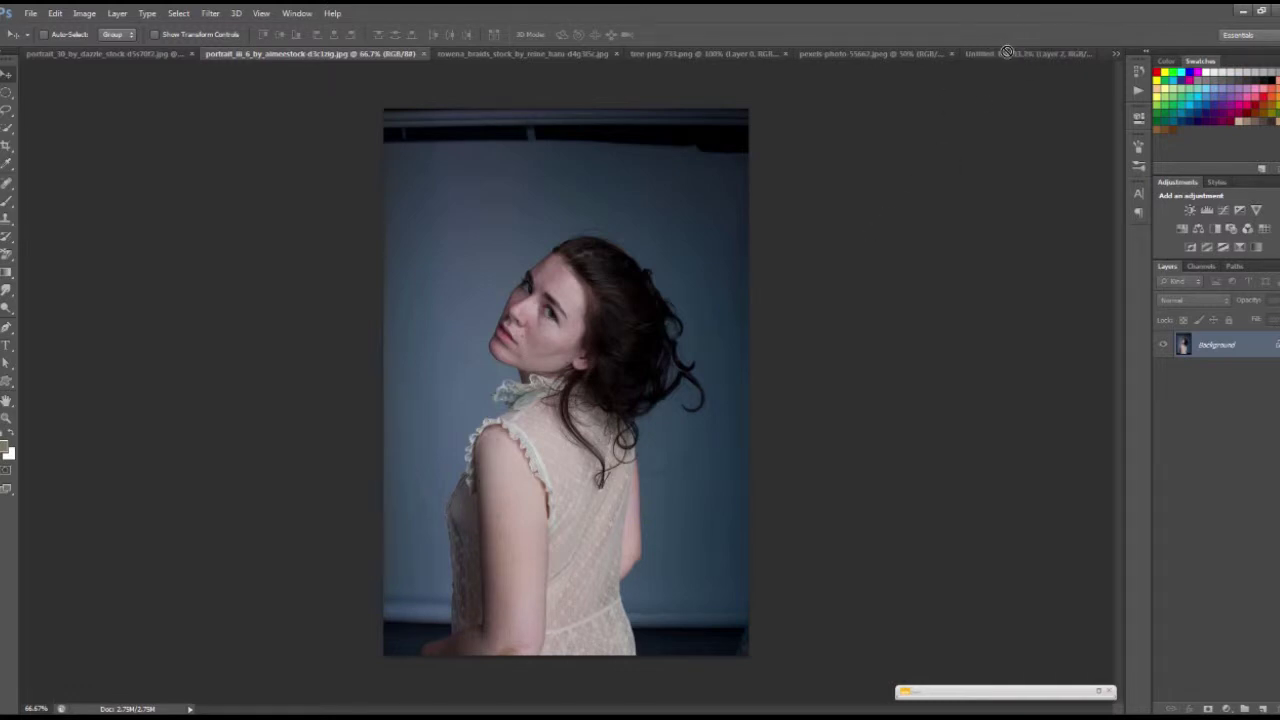
mouse_move(1016, 65)
mouse_down()
mouse_move(806, 262)
mouse_move(795, 344)
mouse_move(615, 490)
mouse_up()
click(123, 56)
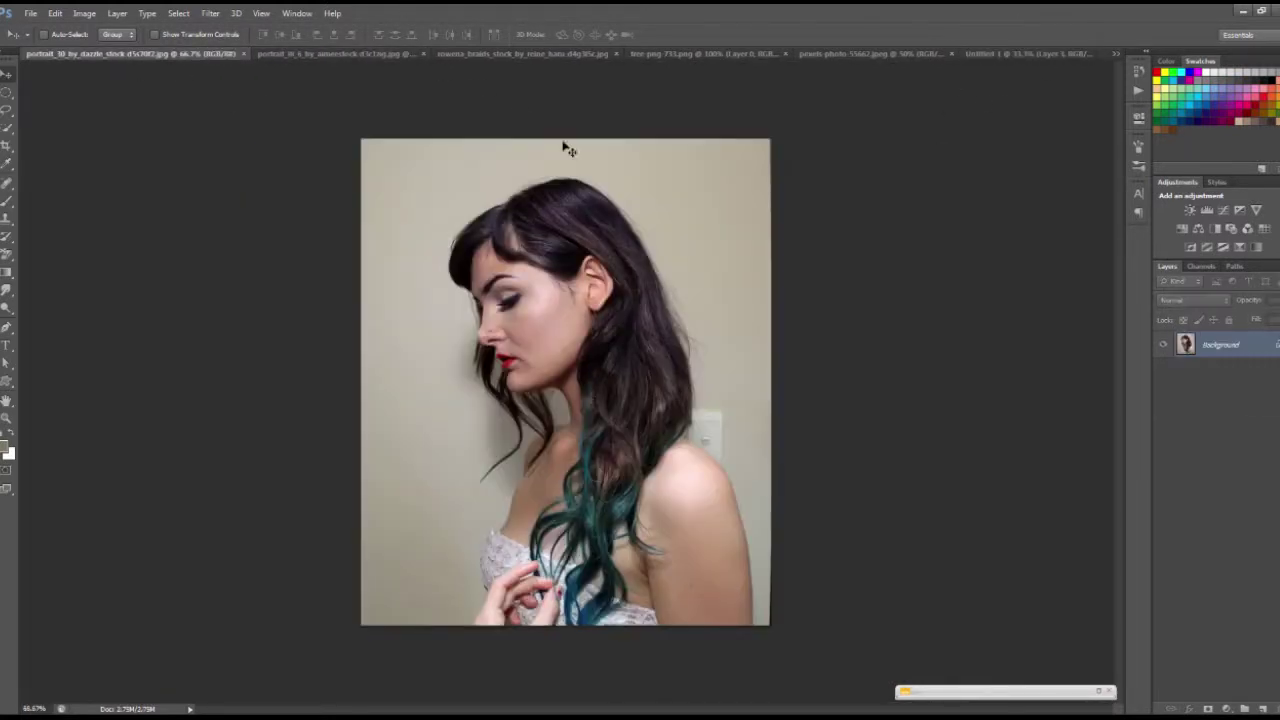
mouse_move(541, 220)
mouse_down()
mouse_move(1016, 55)
mouse_move(655, 398)
mouse_move(420, 466)
mouse_move(450, 391)
mouse_up()
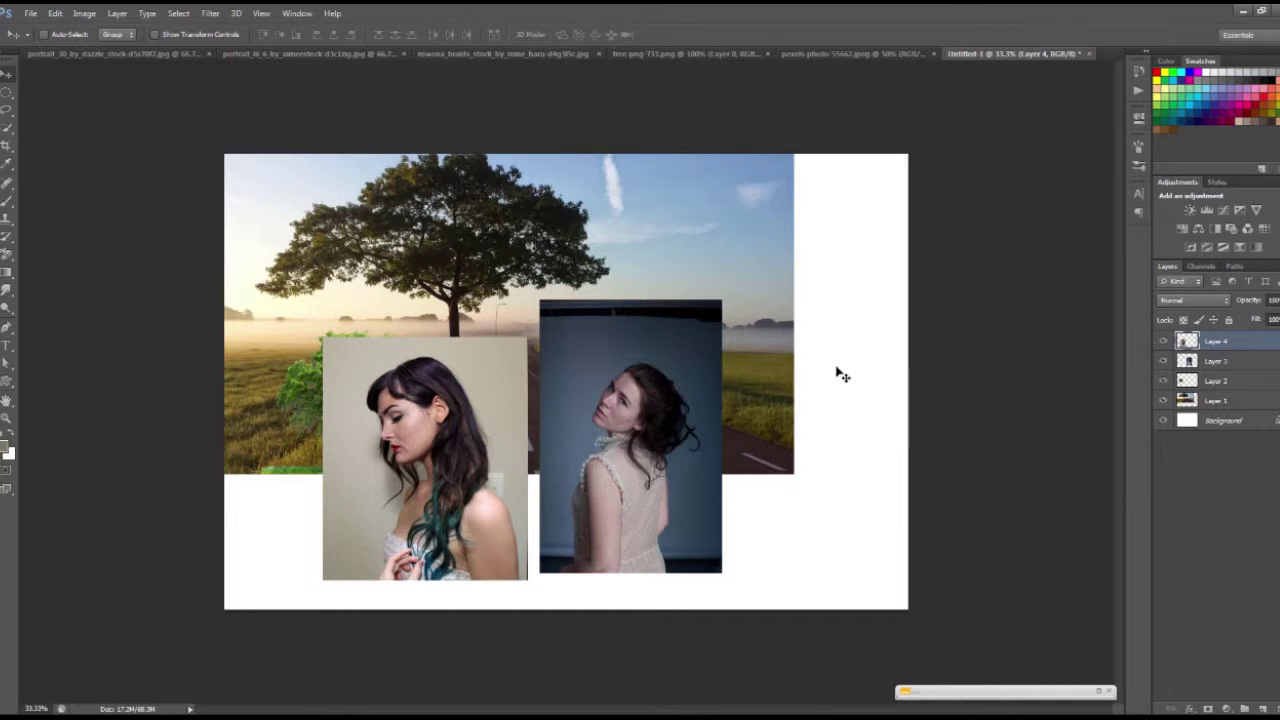
- Check the layers' visibility and shift the landscape and blue-background portrait to the right
click(1231, 363)
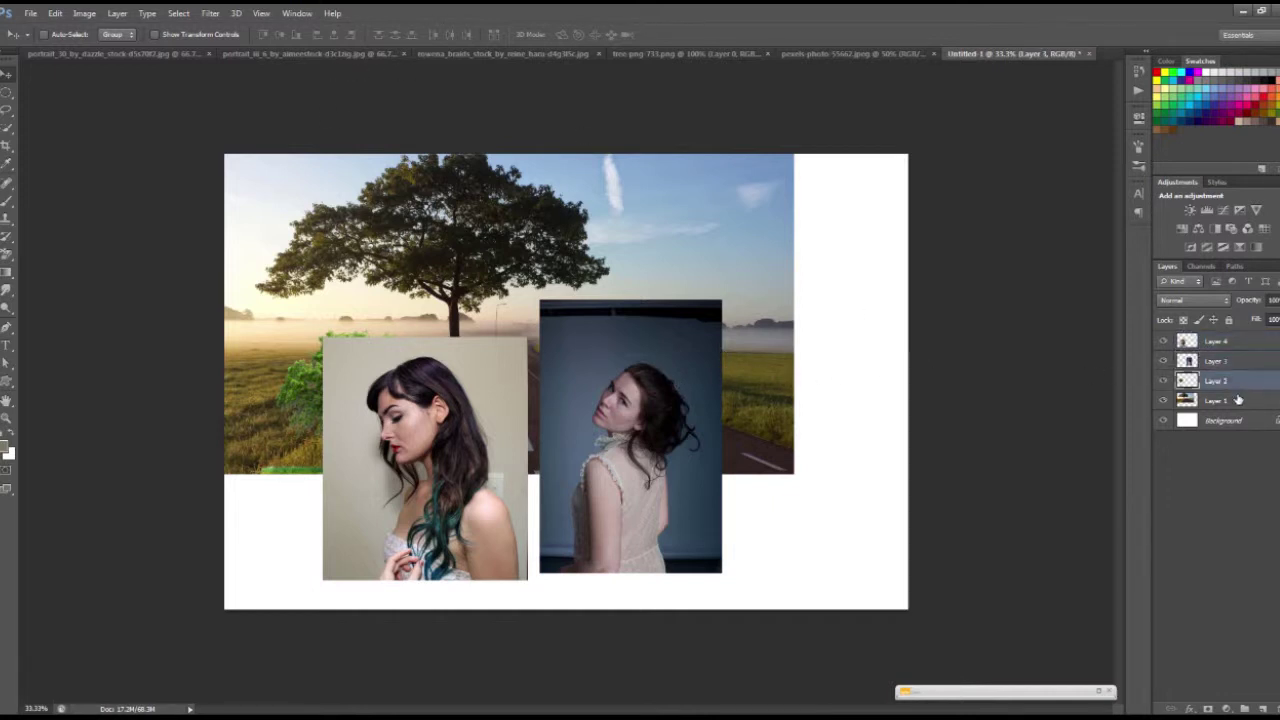
click(1240, 401)
click(1203, 402)
click(1162, 401)
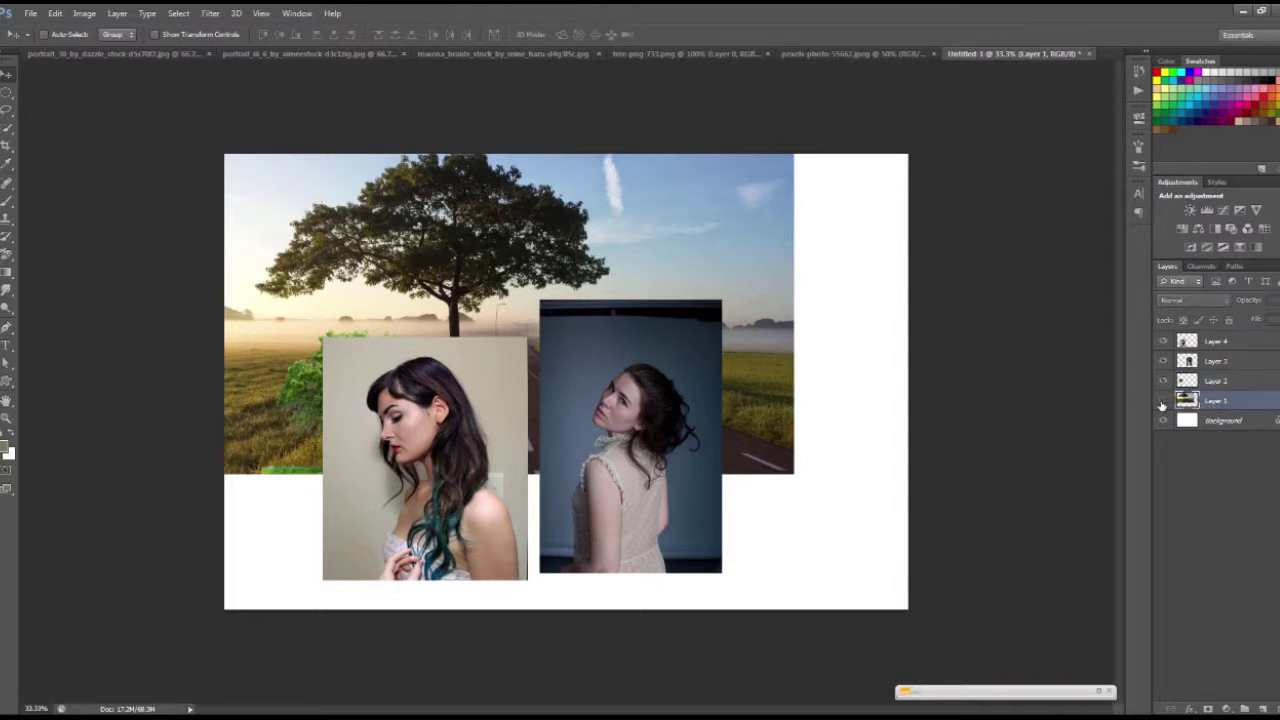
click(1162, 401)
drag(686, 305, 800, 320)
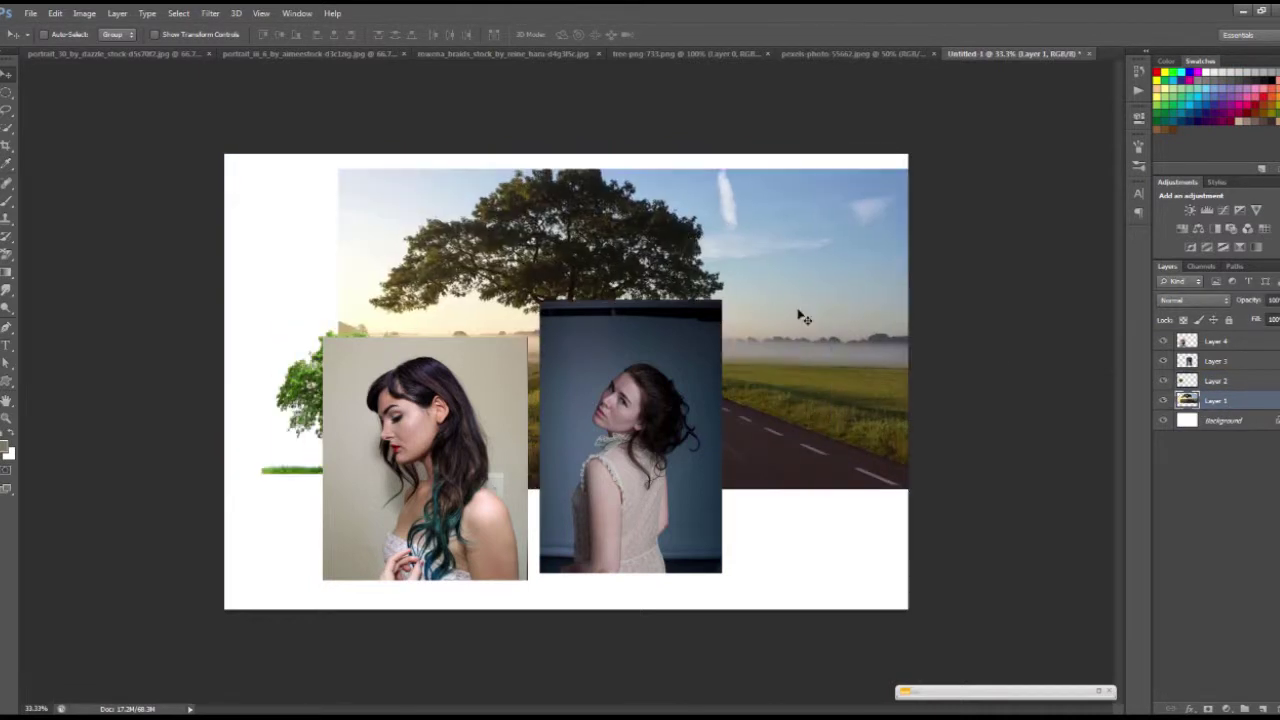
click(1163, 361)
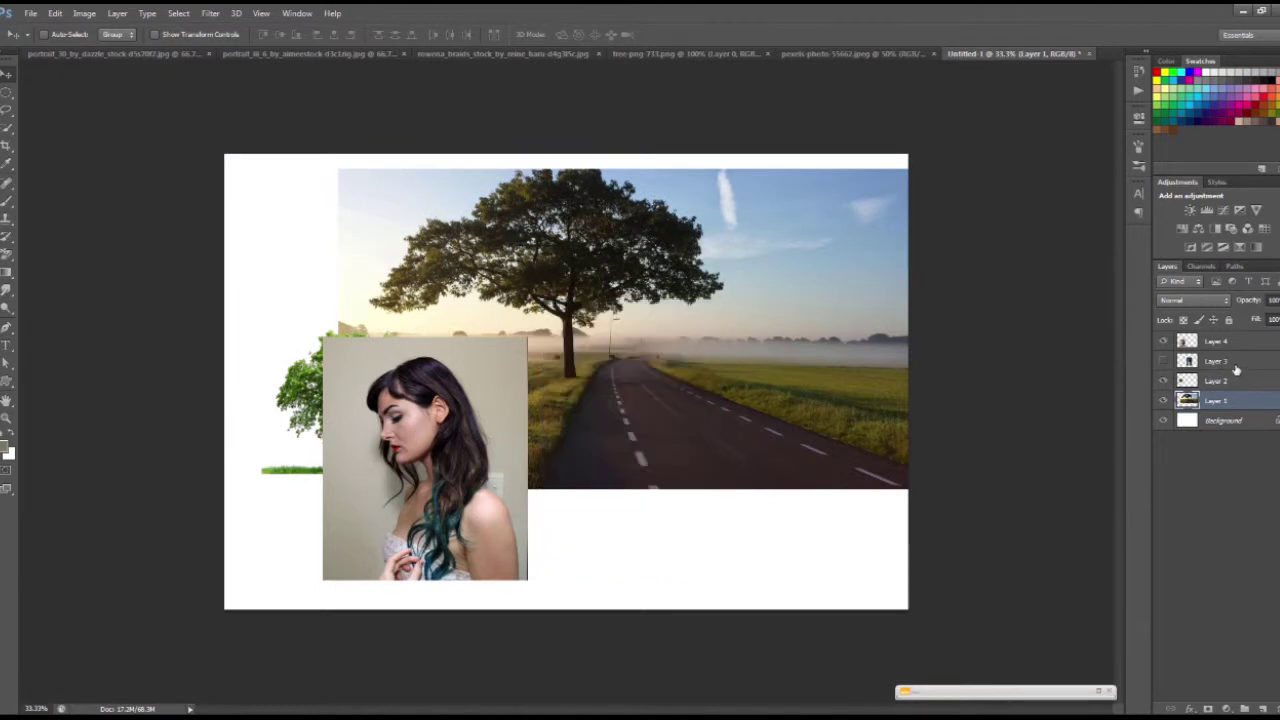
click(1163, 361)
drag(712, 378, 758, 378)
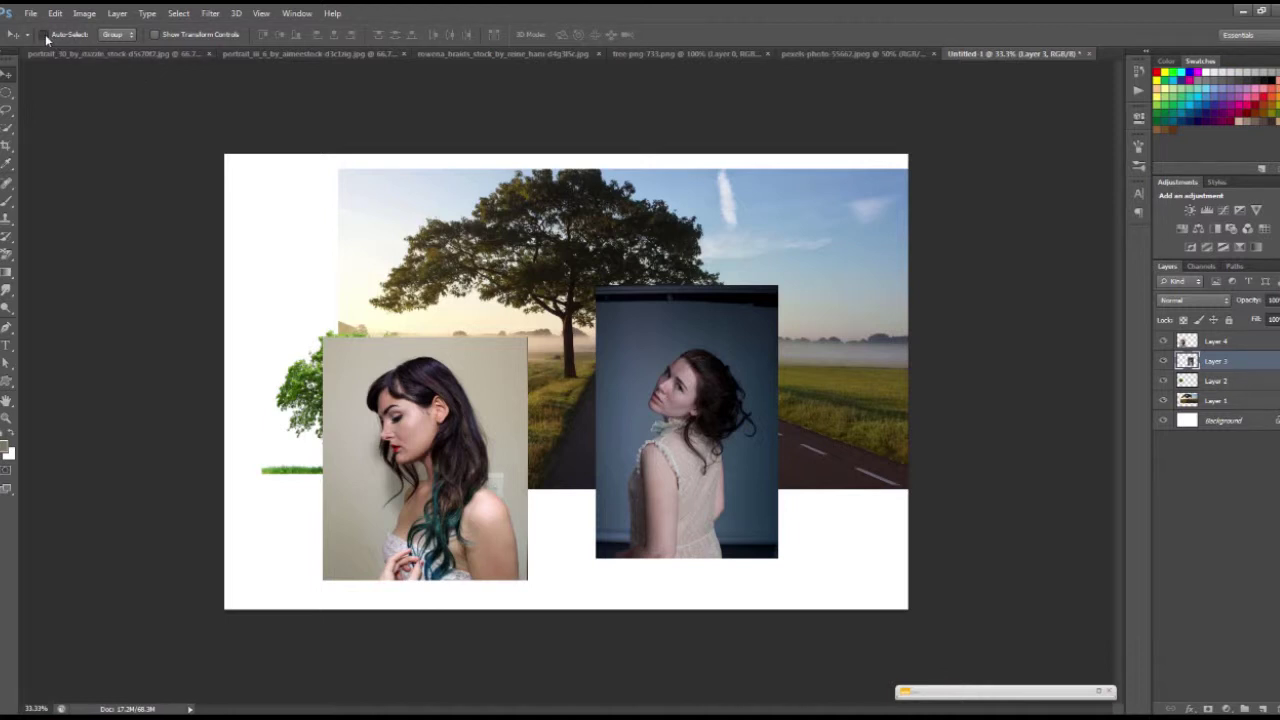
- With transform controls shown, move the landscape down-right and widen the tree above the portrait
click(156, 36)
click(465, 202)
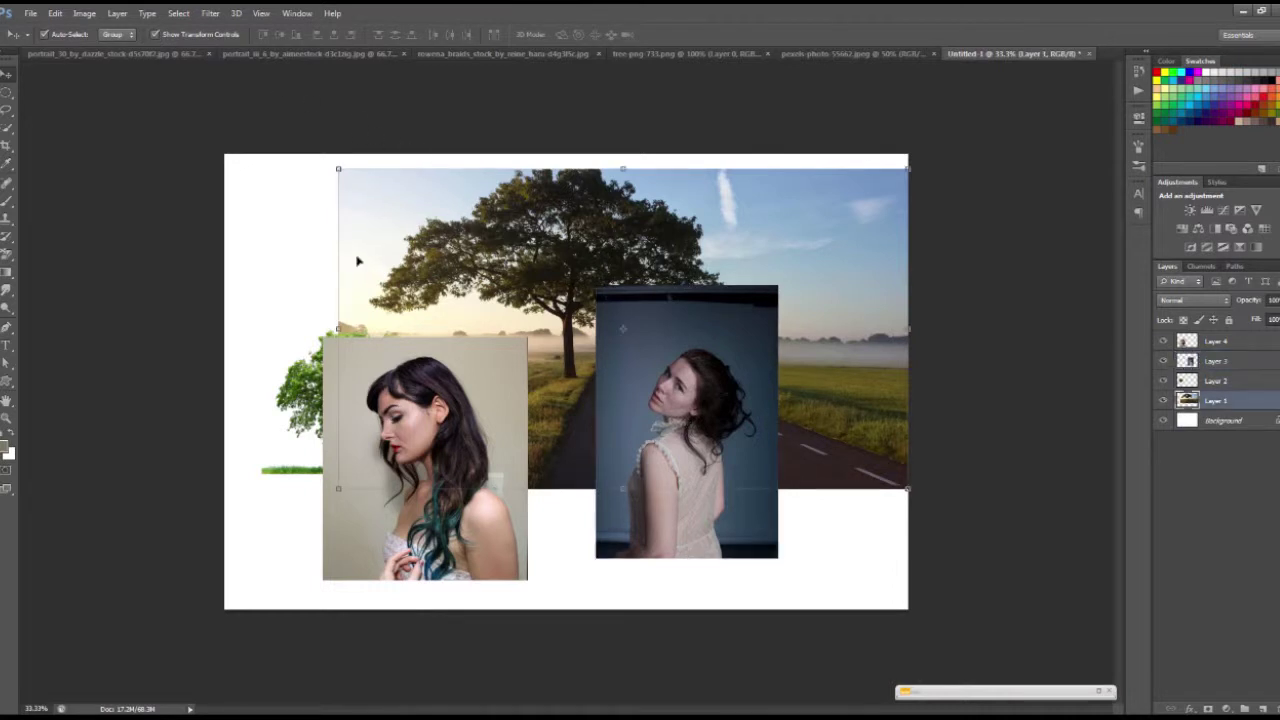
click(309, 372)
click(483, 522)
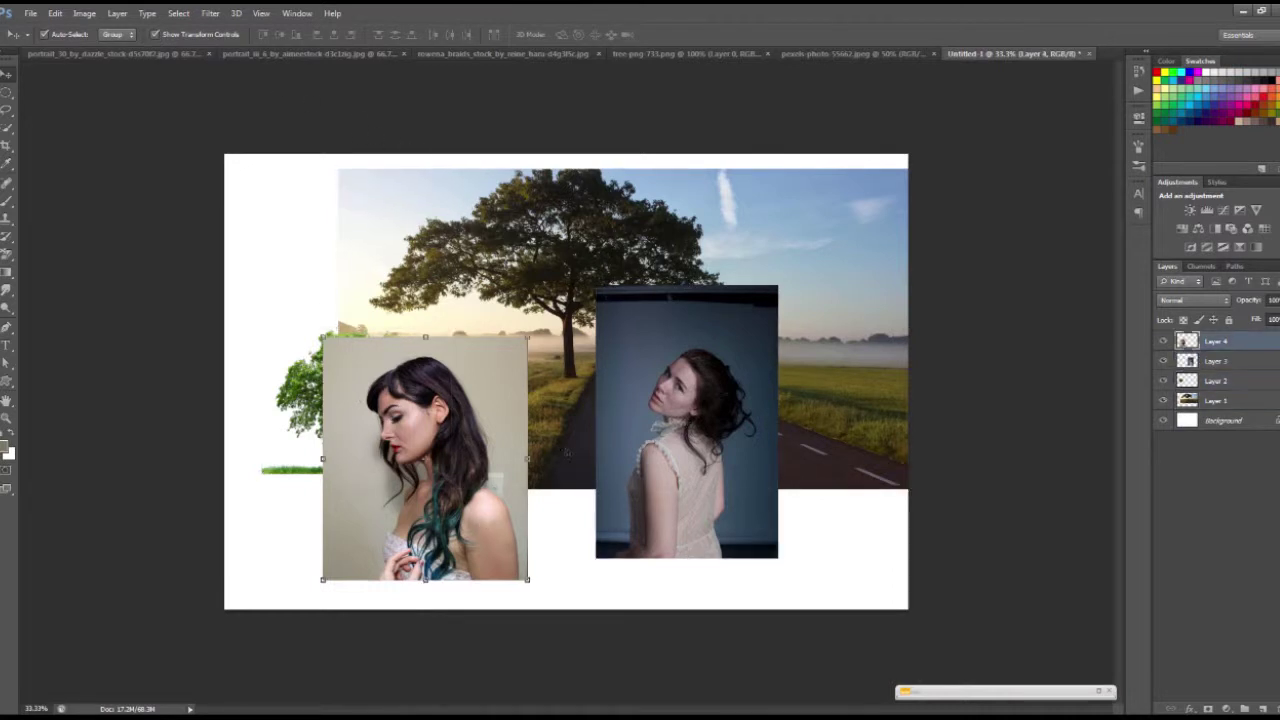
click(668, 404)
click(805, 260)
mouse_move(551, 262)
mouse_down()
mouse_move(516, 320)
mouse_move(615, 304)
mouse_up()
click(300, 380)
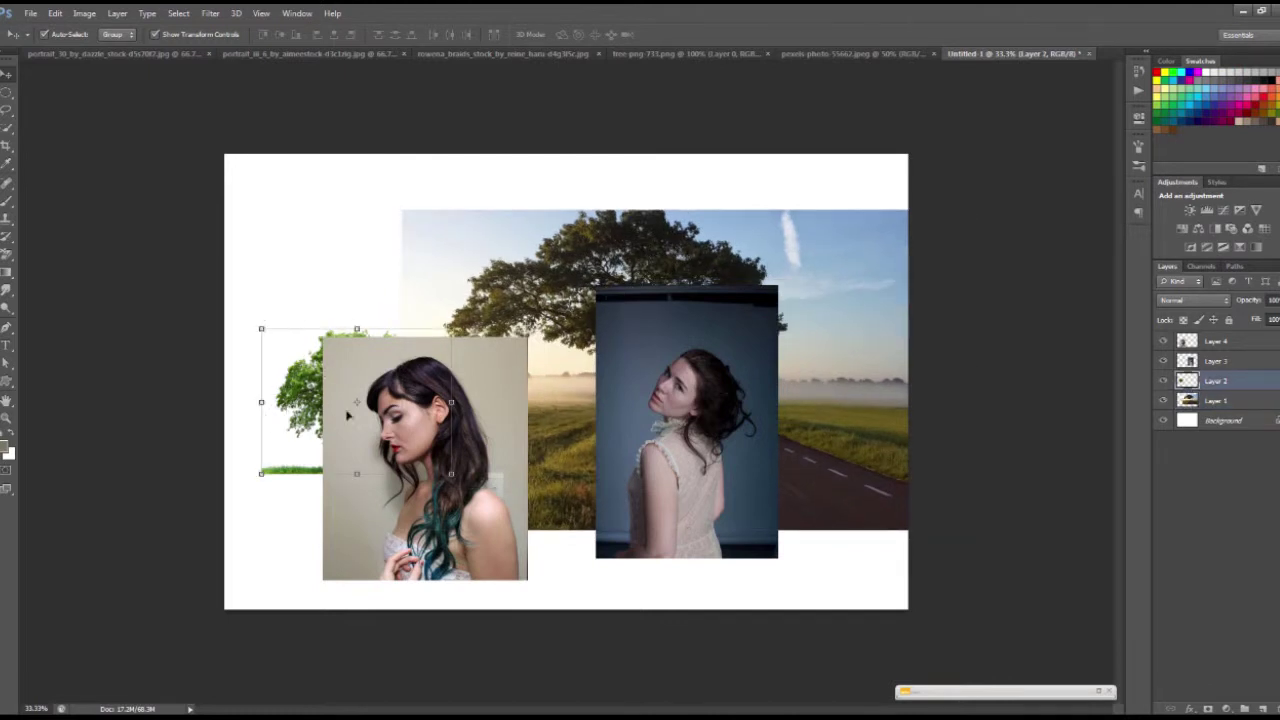
mouse_move(287, 305)
mouse_down()
mouse_move(345, 372)
mouse_move(360, 235)
mouse_up()
- Move the portraits to the canvas edges and shrink the landscape into the upper right
click(421, 484)
drag(421, 484, 354, 490)
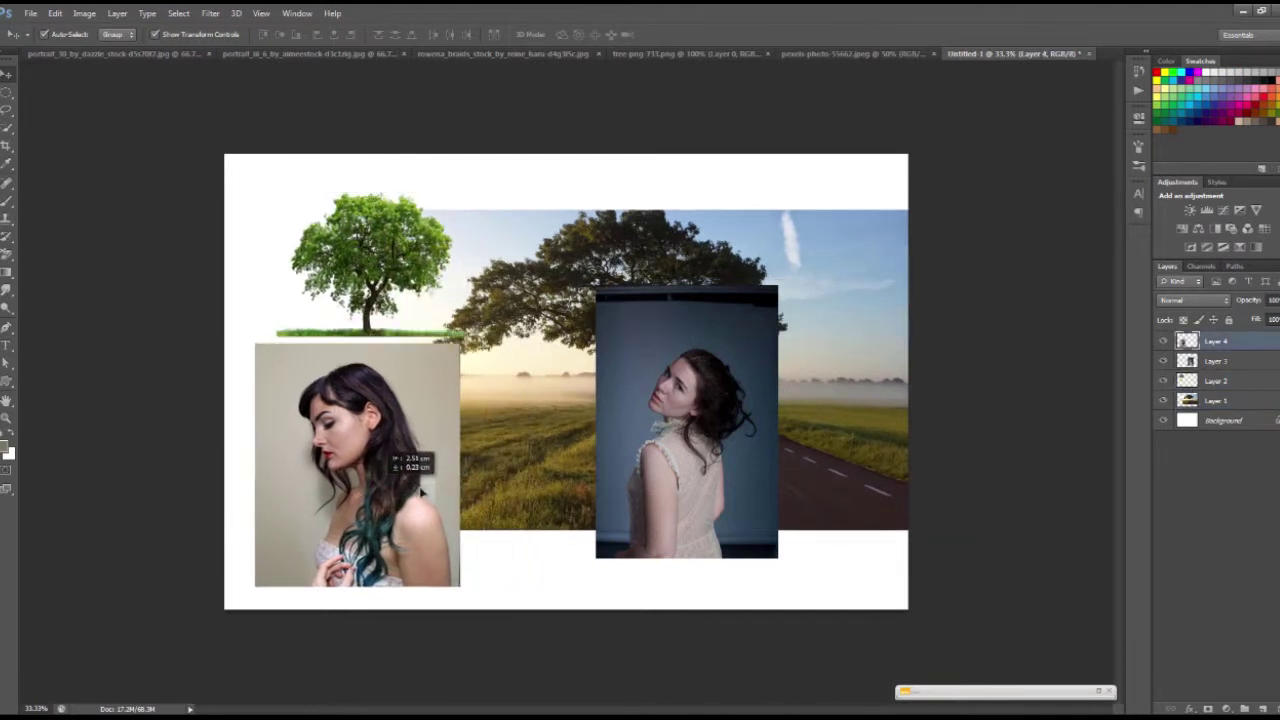
drag(645, 450, 594, 477)
click(838, 374)
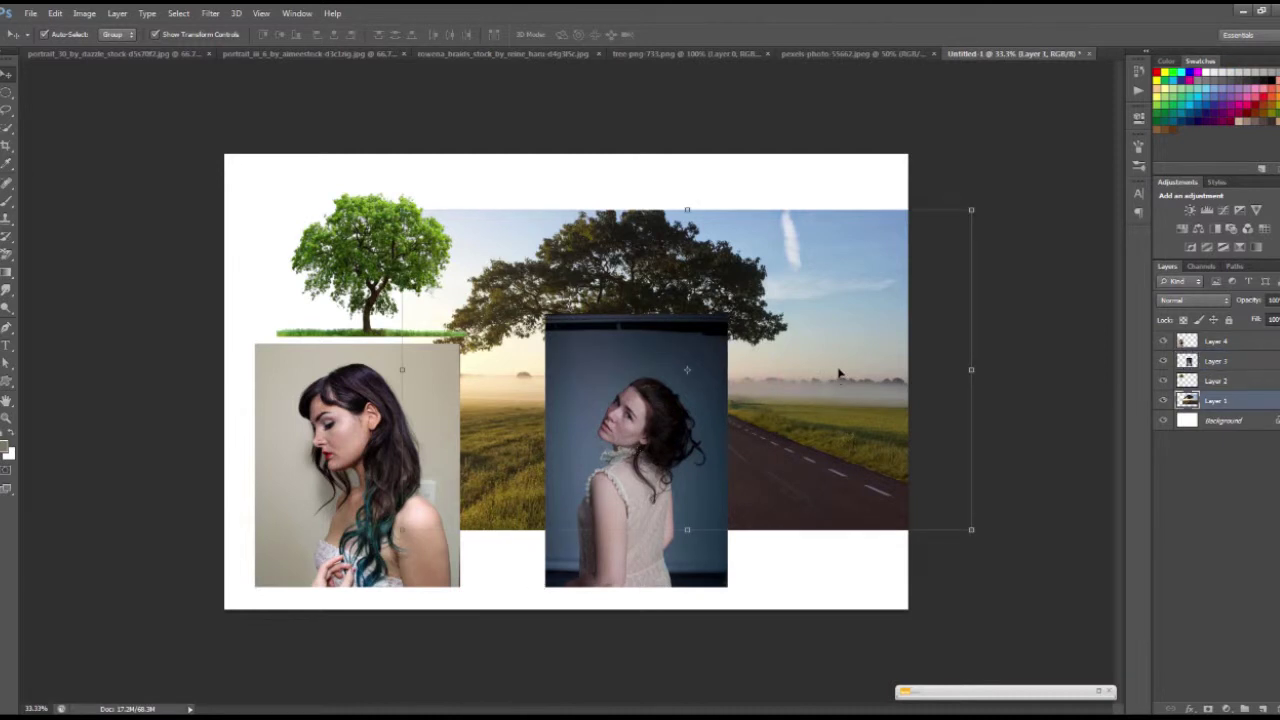
drag(842, 330, 917, 236)
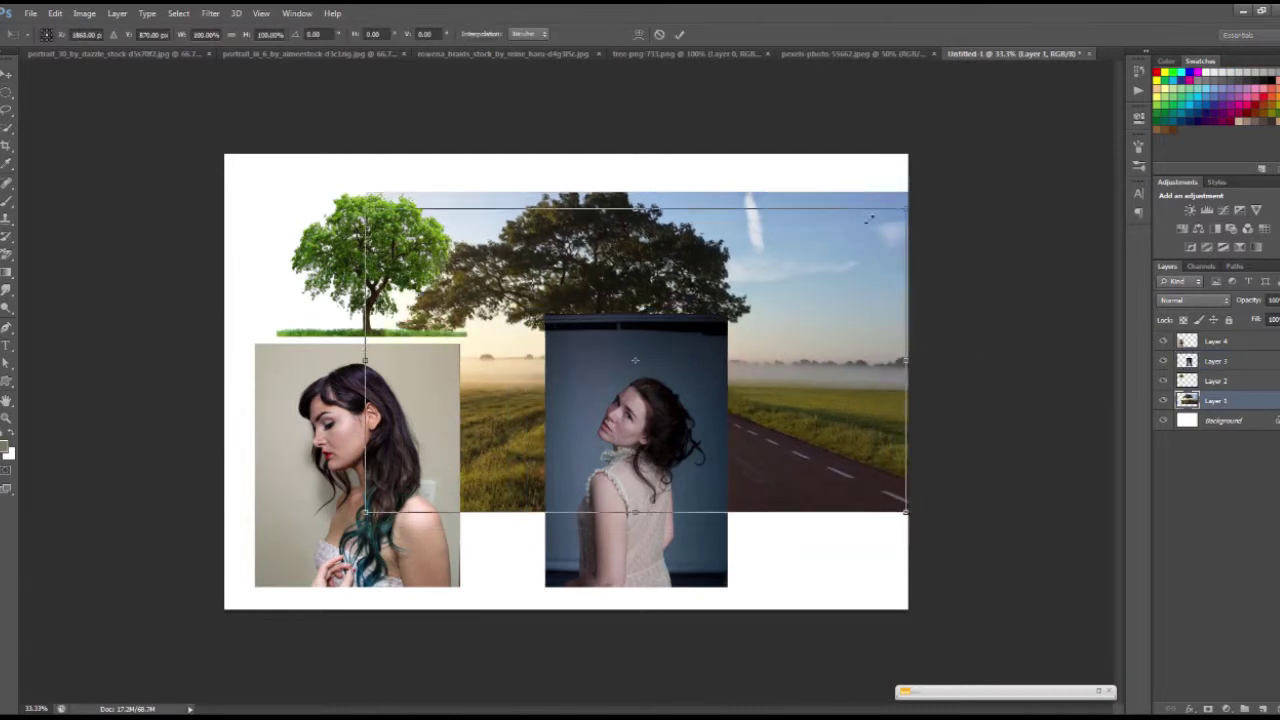
drag(940, 194, 829, 251)
mouse_move(740, 297)
mouse_down()
mouse_move(817, 253)
mouse_move(824, 231)
mouse_up()
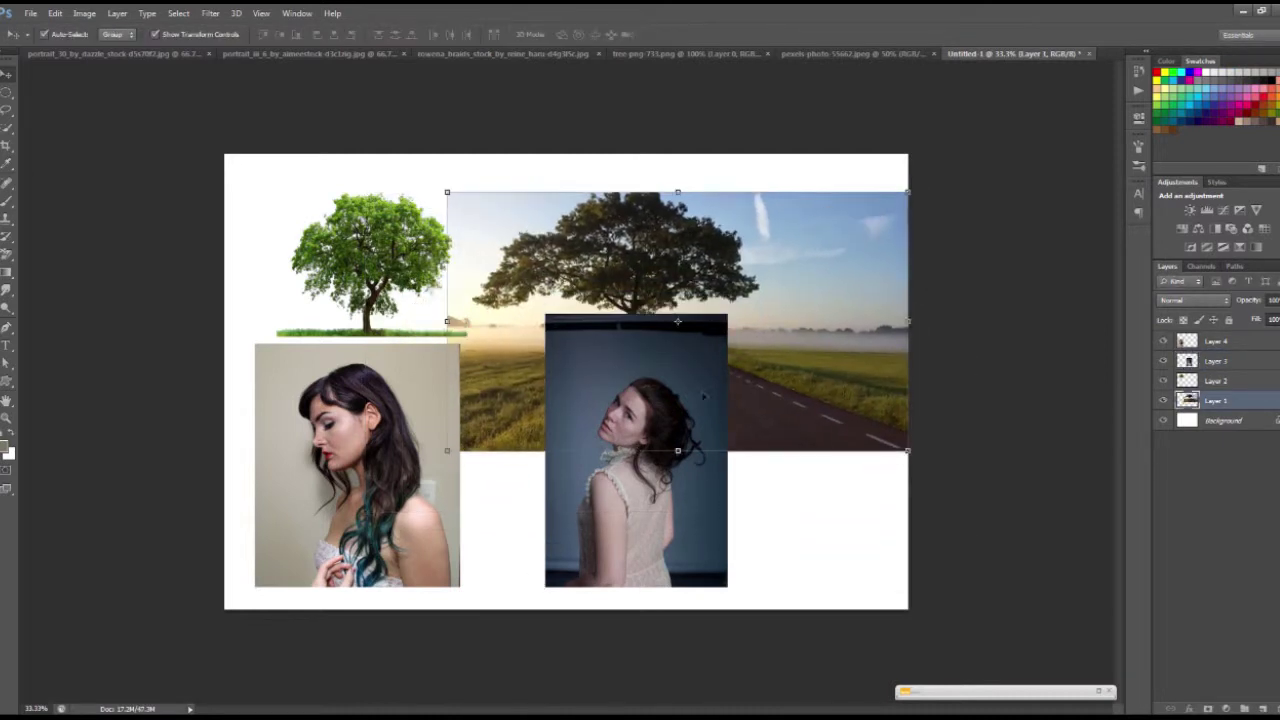
mouse_move(672, 516)
mouse_down()
mouse_move(873, 531)
mouse_move(843, 531)
mouse_up()
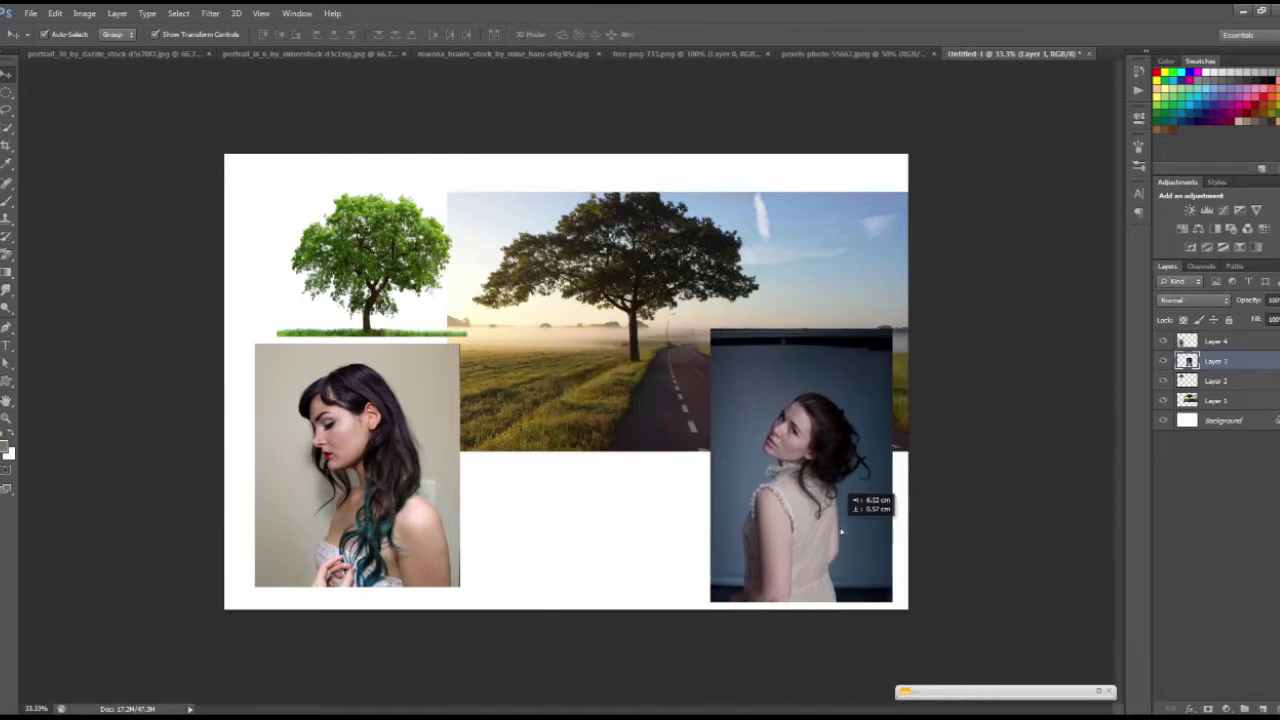
click(886, 54)
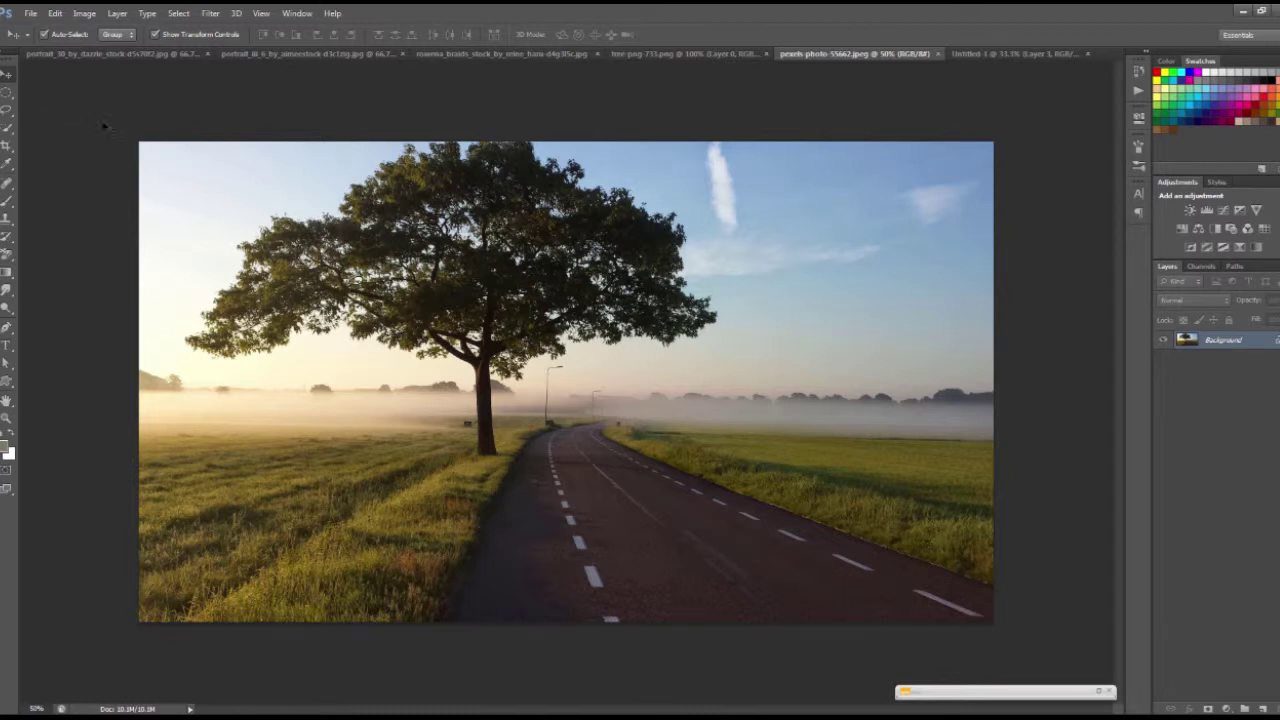
- Select all of the pexels-photo-55662 road photo and copy it
click(178, 13)
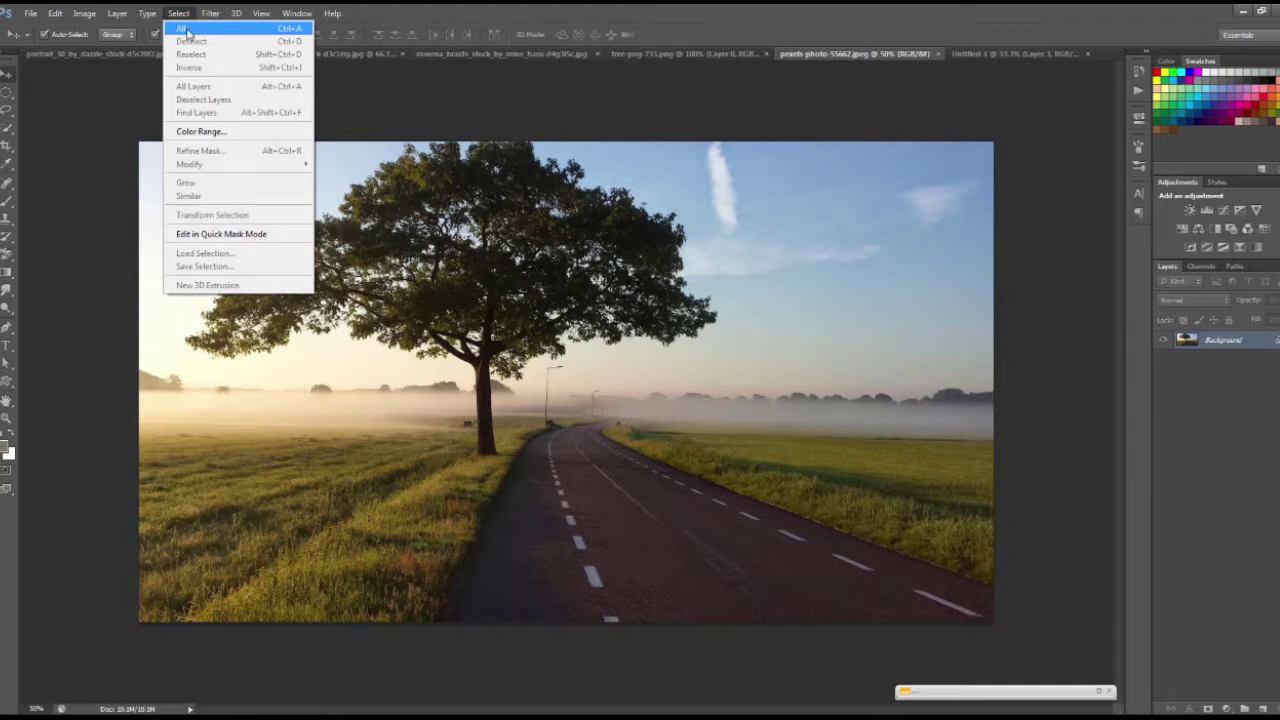
click(183, 29)
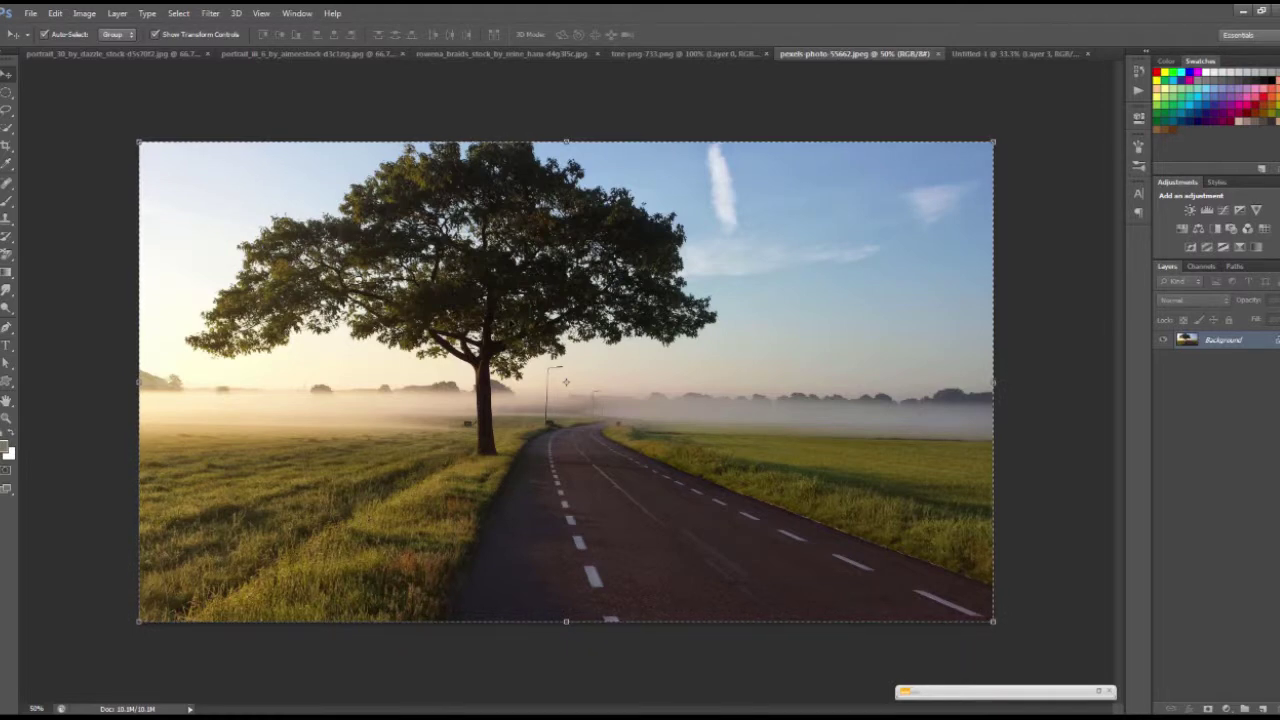
click(55, 13)
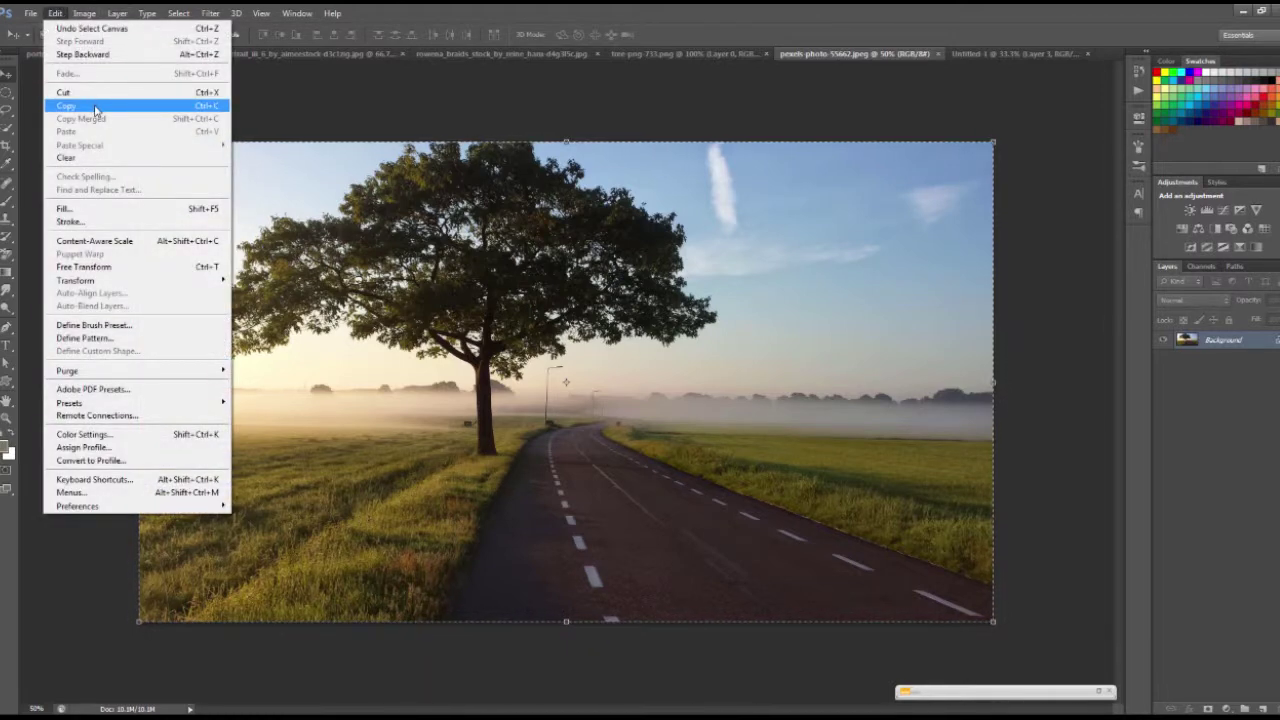
click(95, 106)
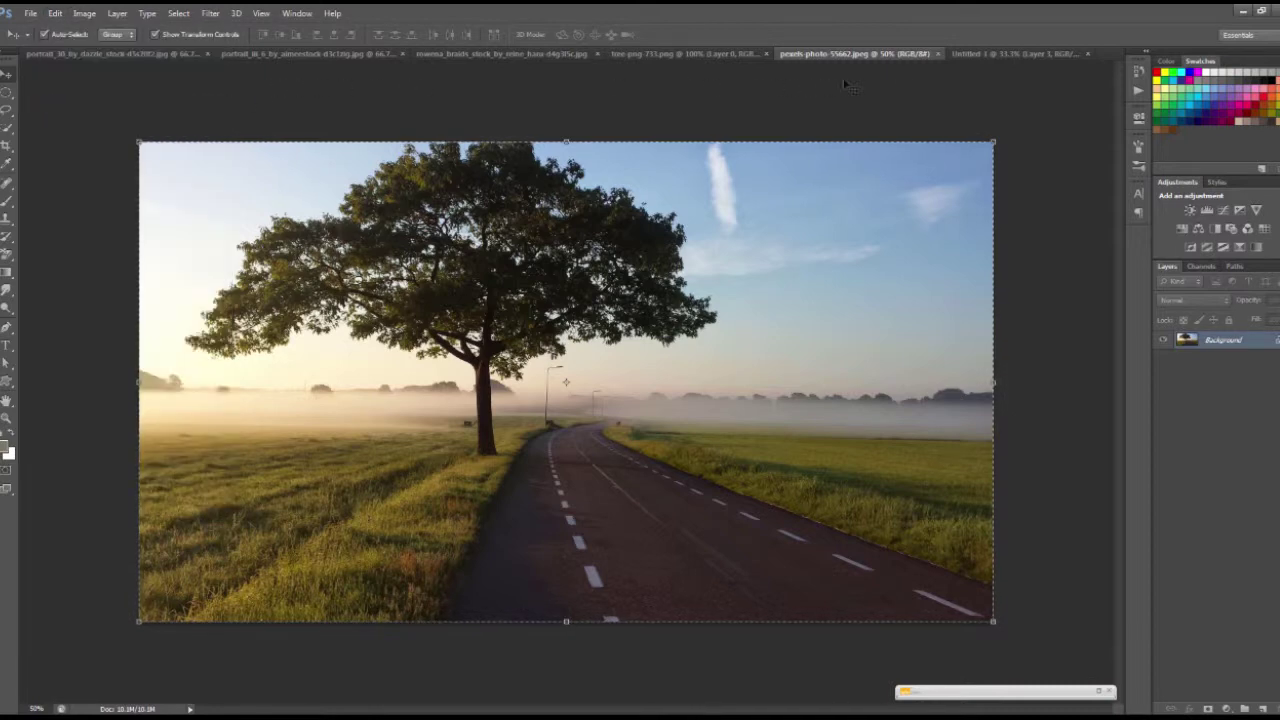
- Paste the road photo into the collage as Layer 5 and nudge it up and right
click(980, 53)
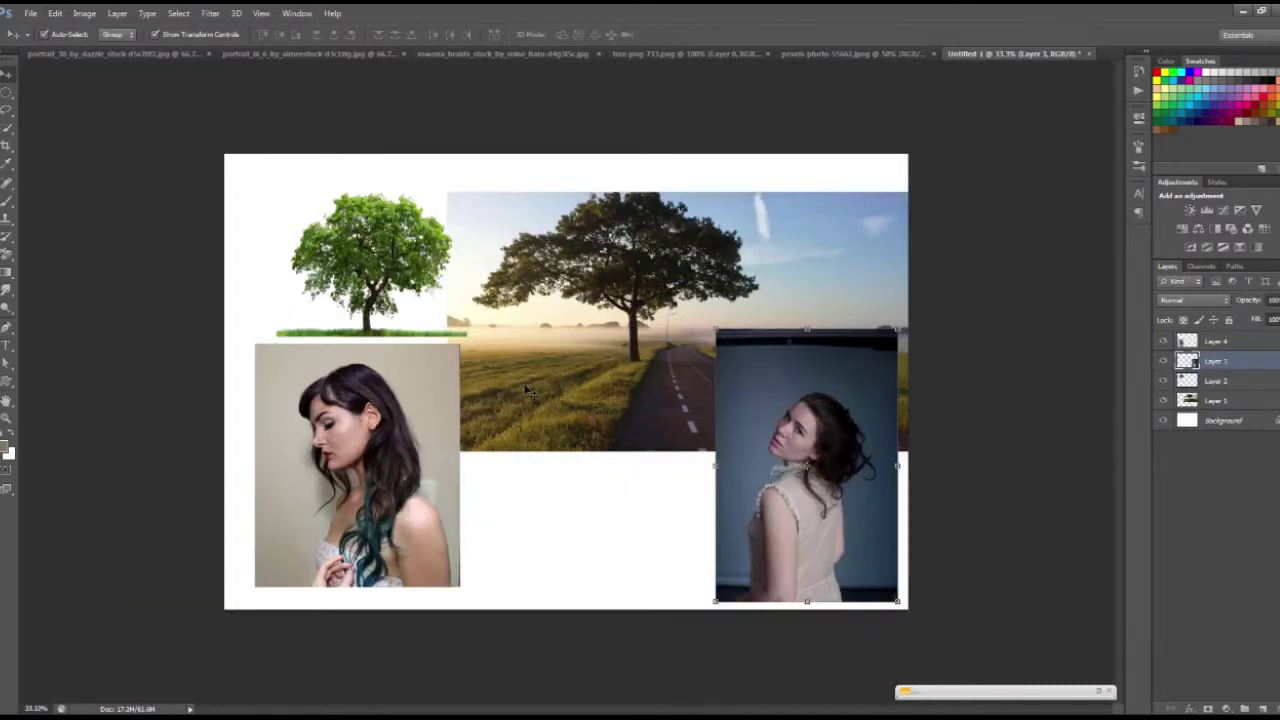
click(55, 13)
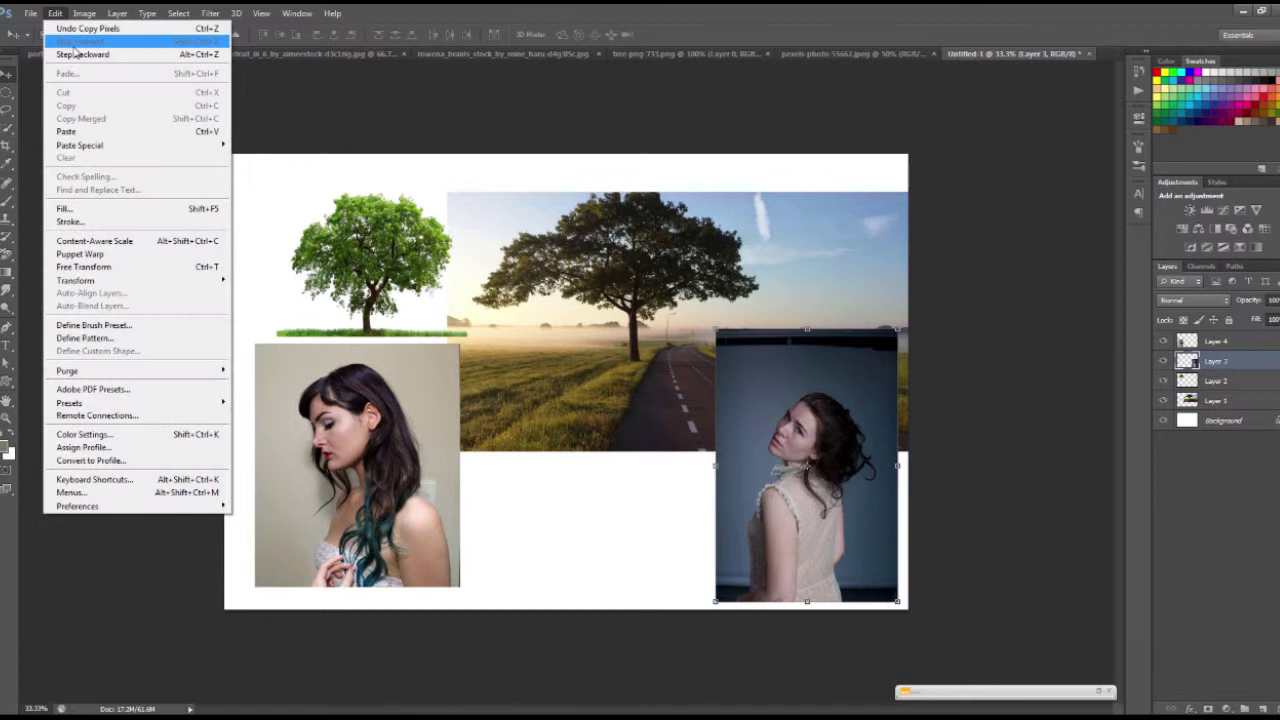
click(98, 134)
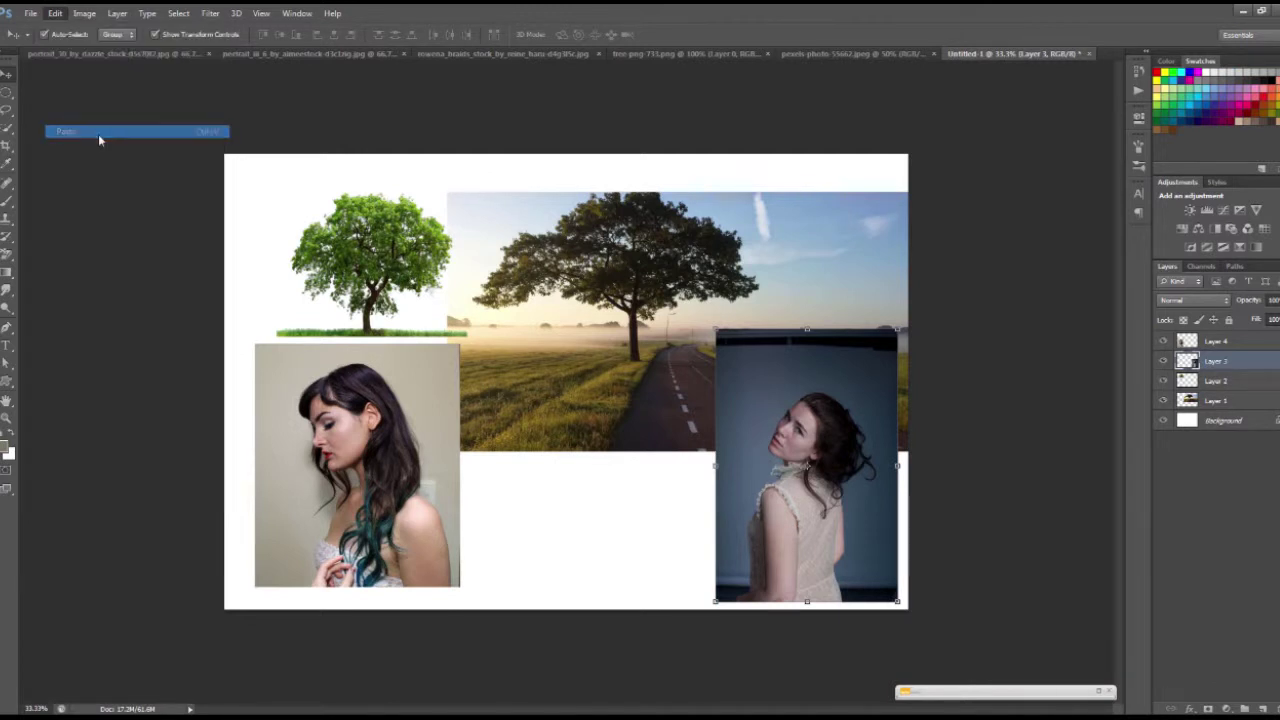
drag(662, 302, 690, 273)
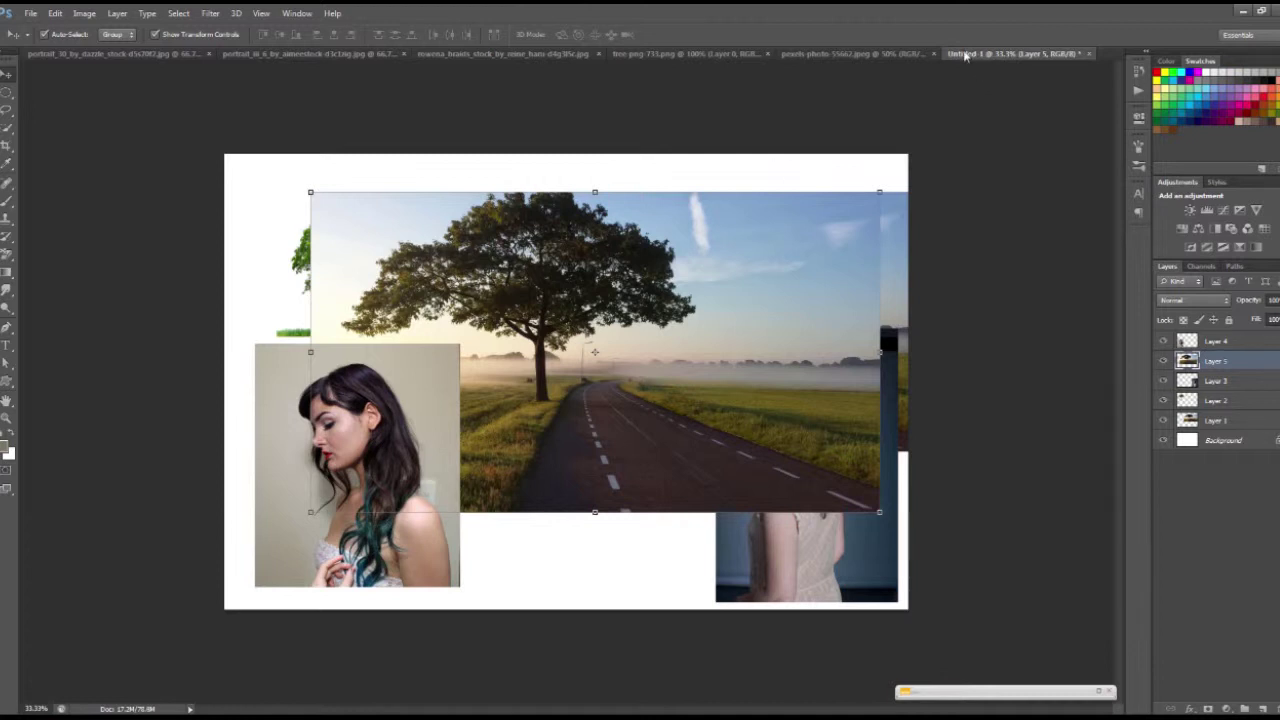
- Drag a second road-photo copy into the collage as Layer 6 across its upper part
click(826, 55)
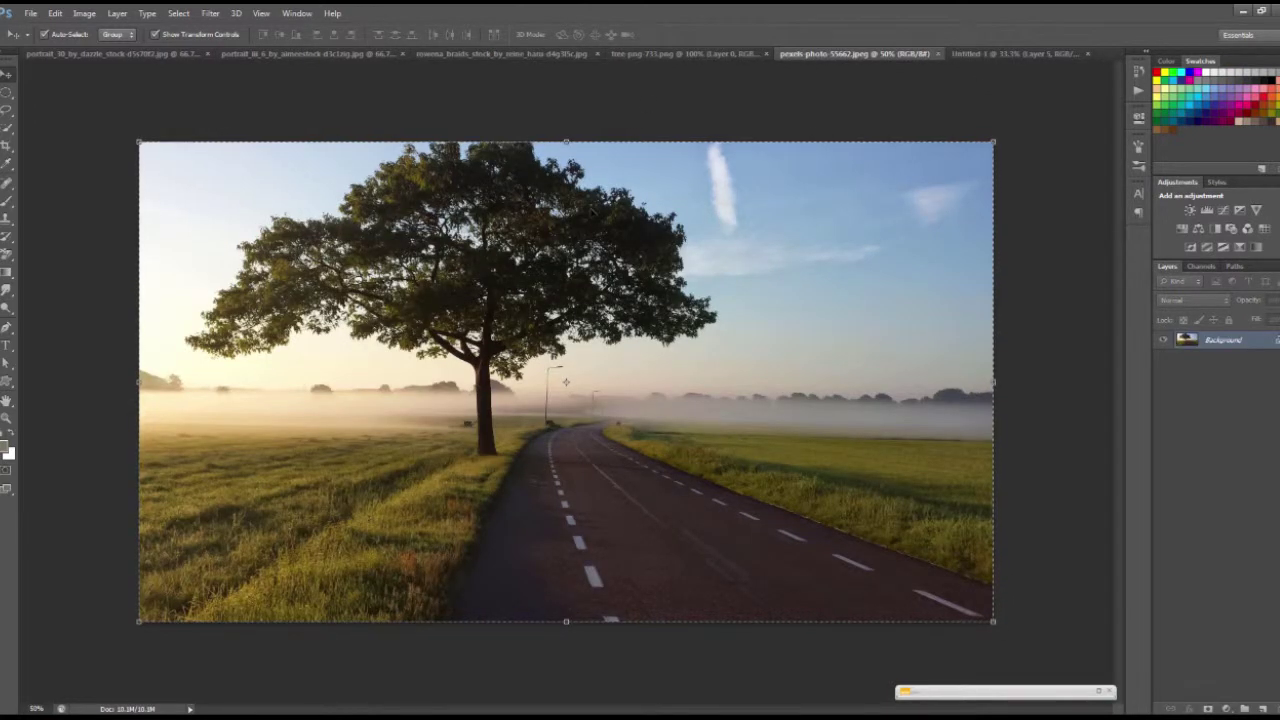
key(ctrl+j)
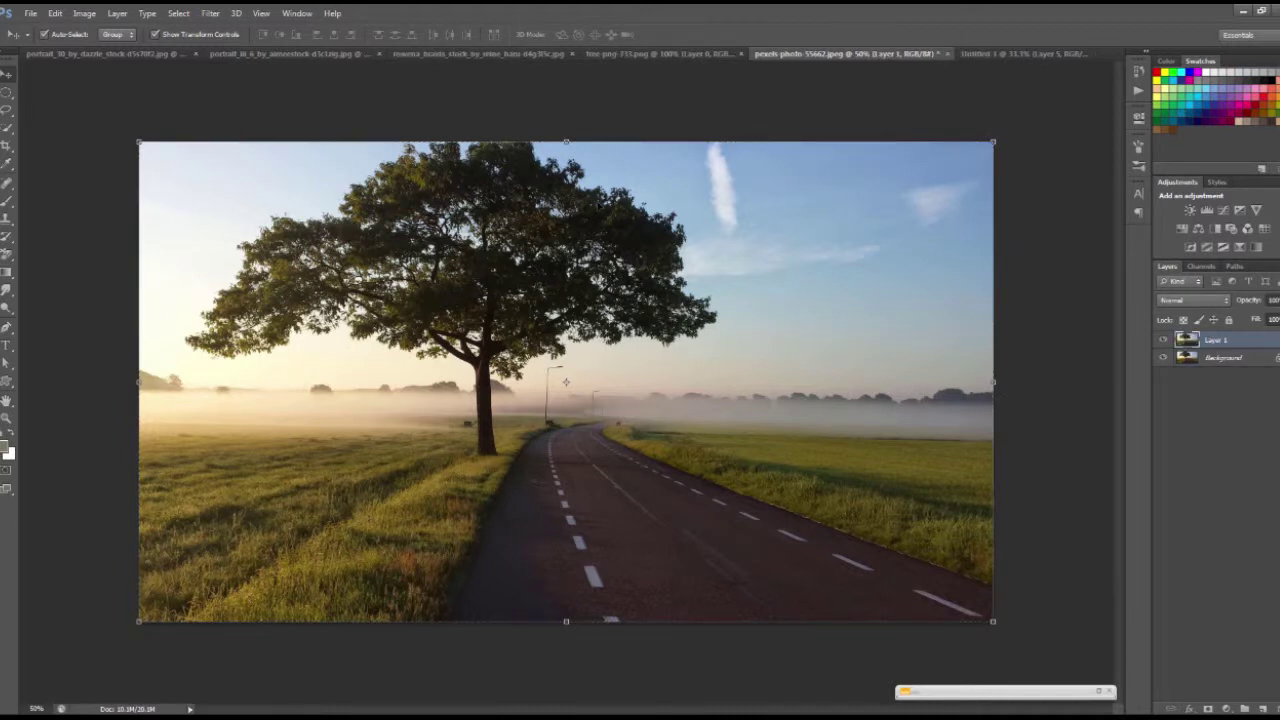
key(ctrl+z)
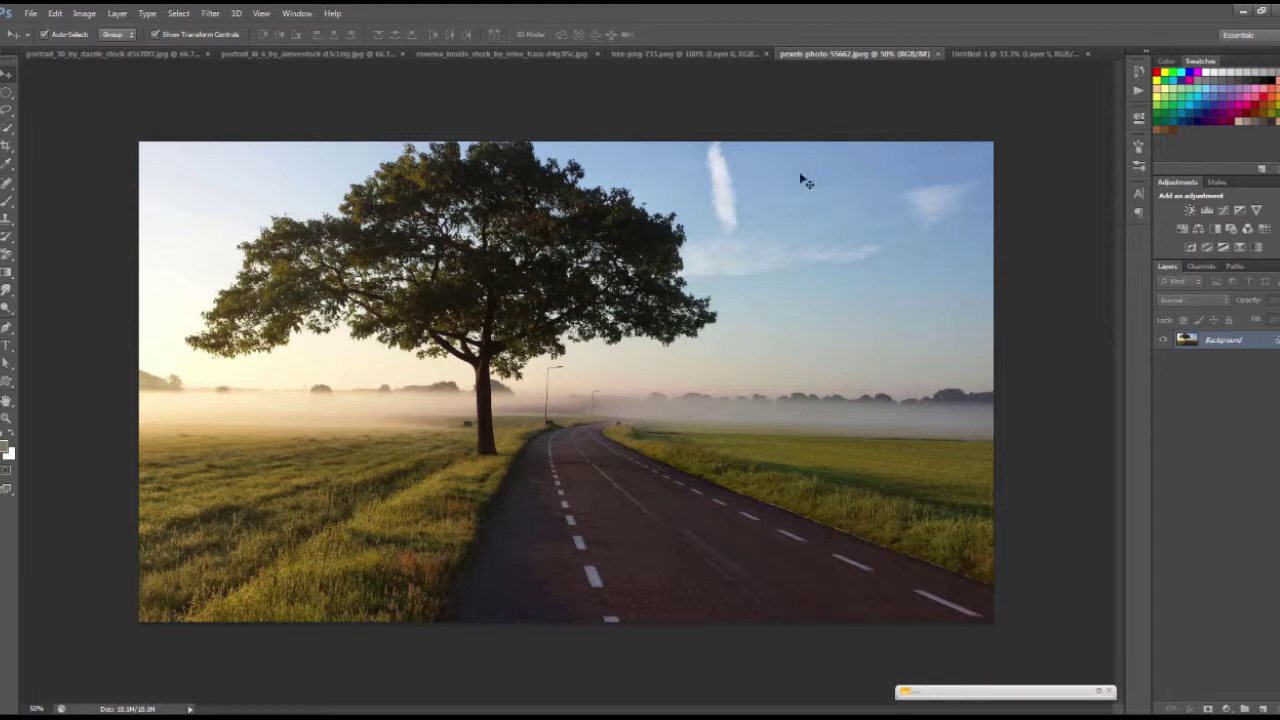
click(1004, 52)
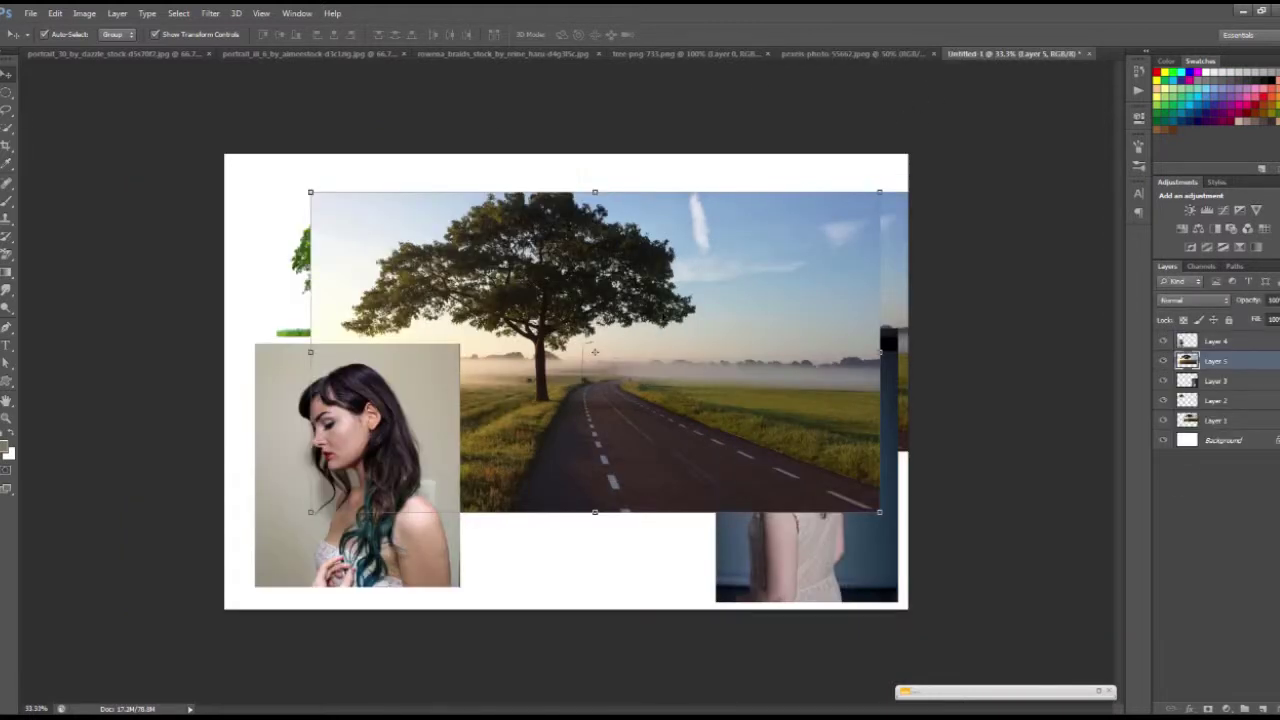
drag(661, 330, 683, 309)
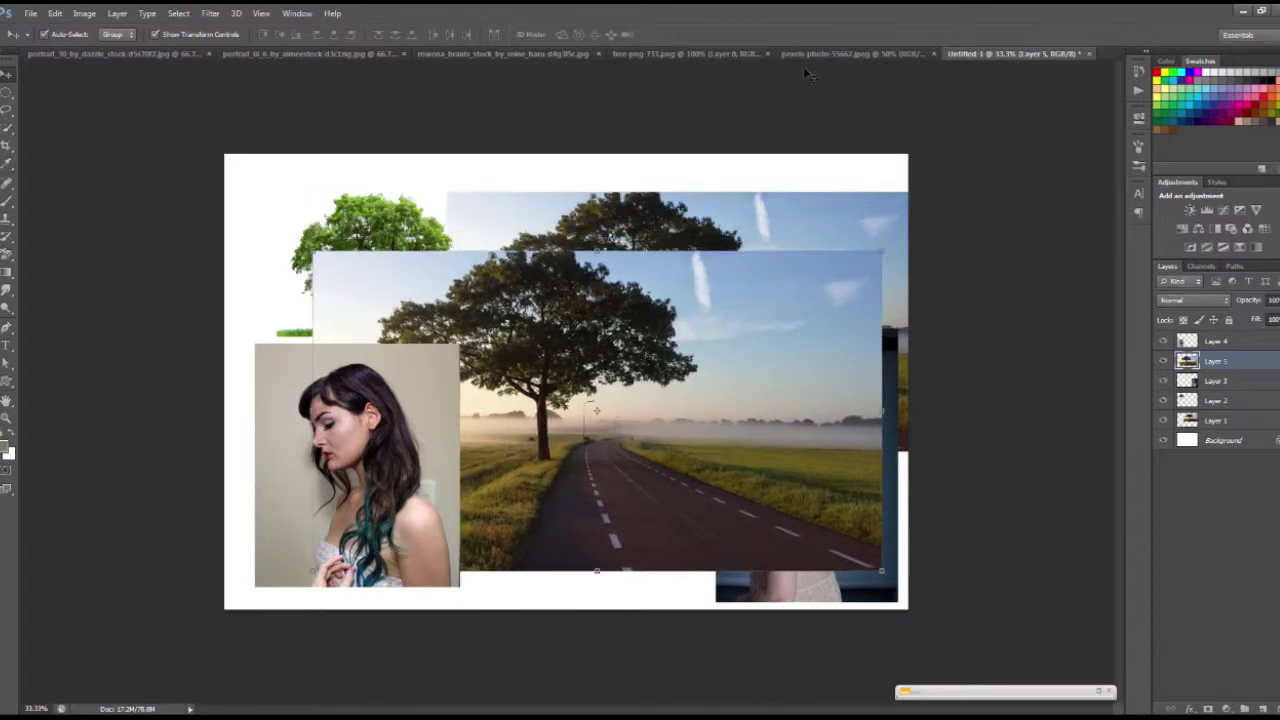
click(852, 53)
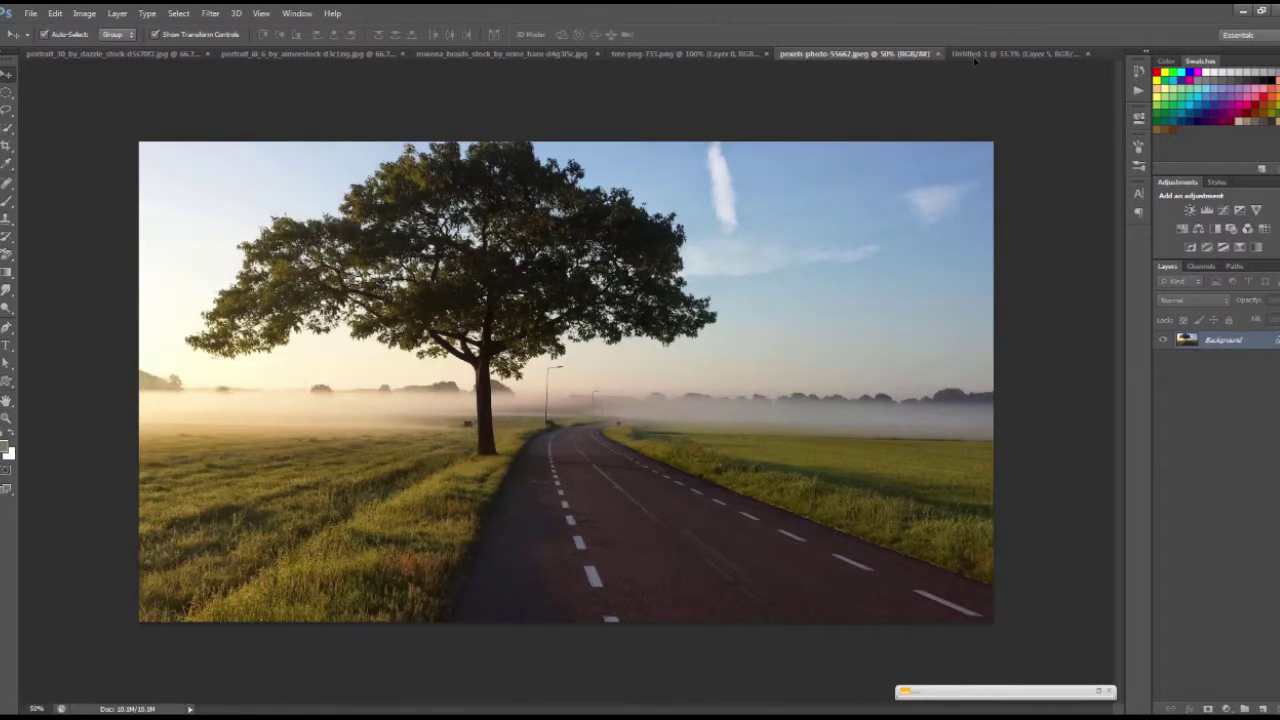
mouse_move(975, 60)
mouse_down()
mouse_move(727, 368)
mouse_move(721, 336)
mouse_move(781, 233)
mouse_up()
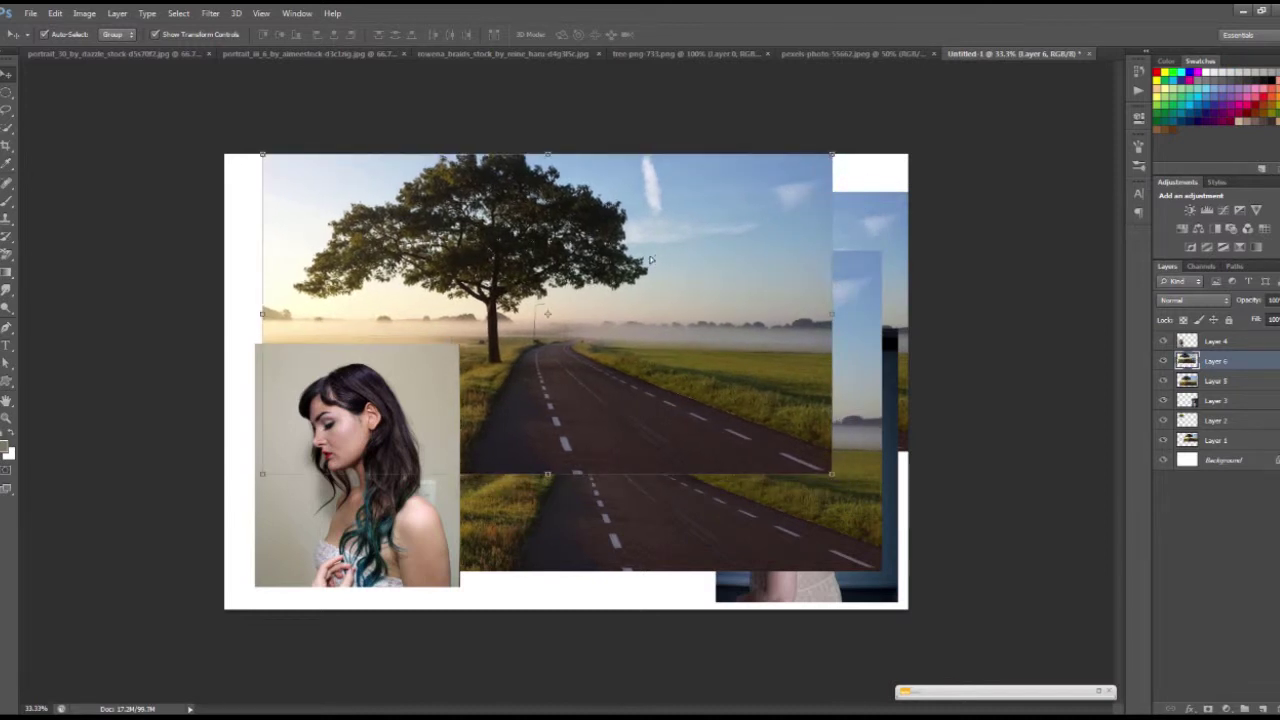
drag(650, 266, 631, 254)
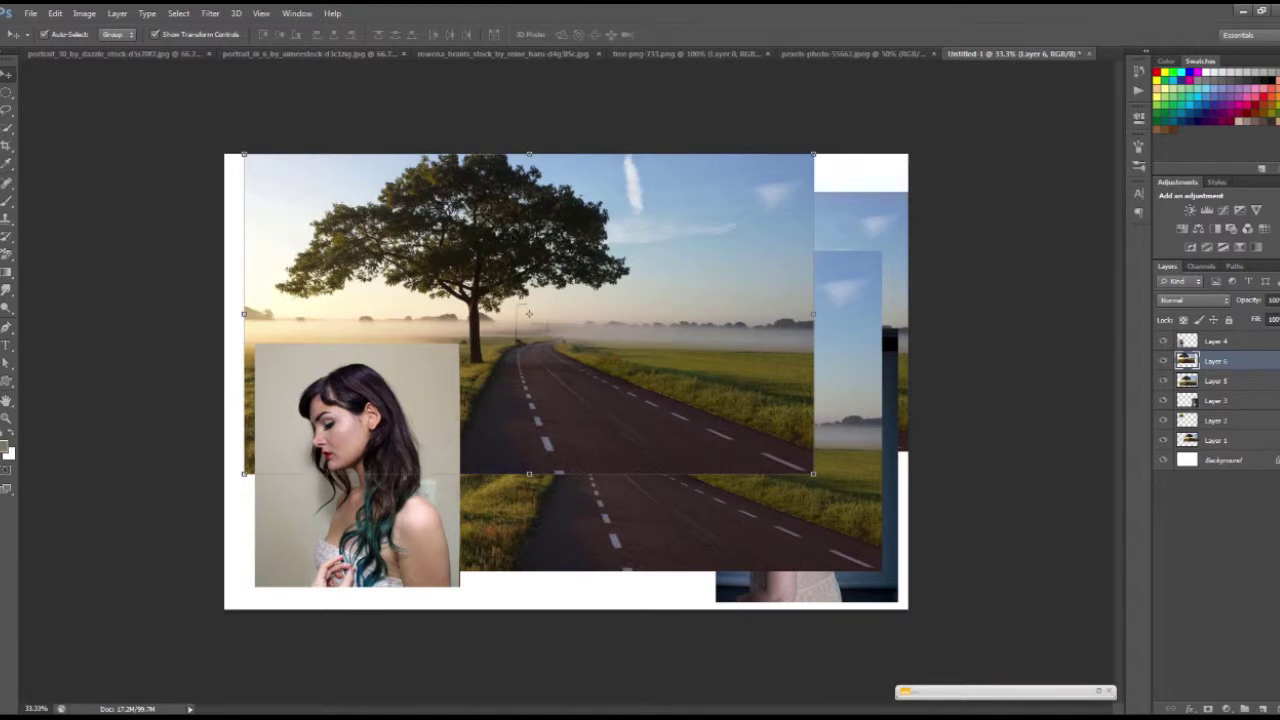
click(30, 13)
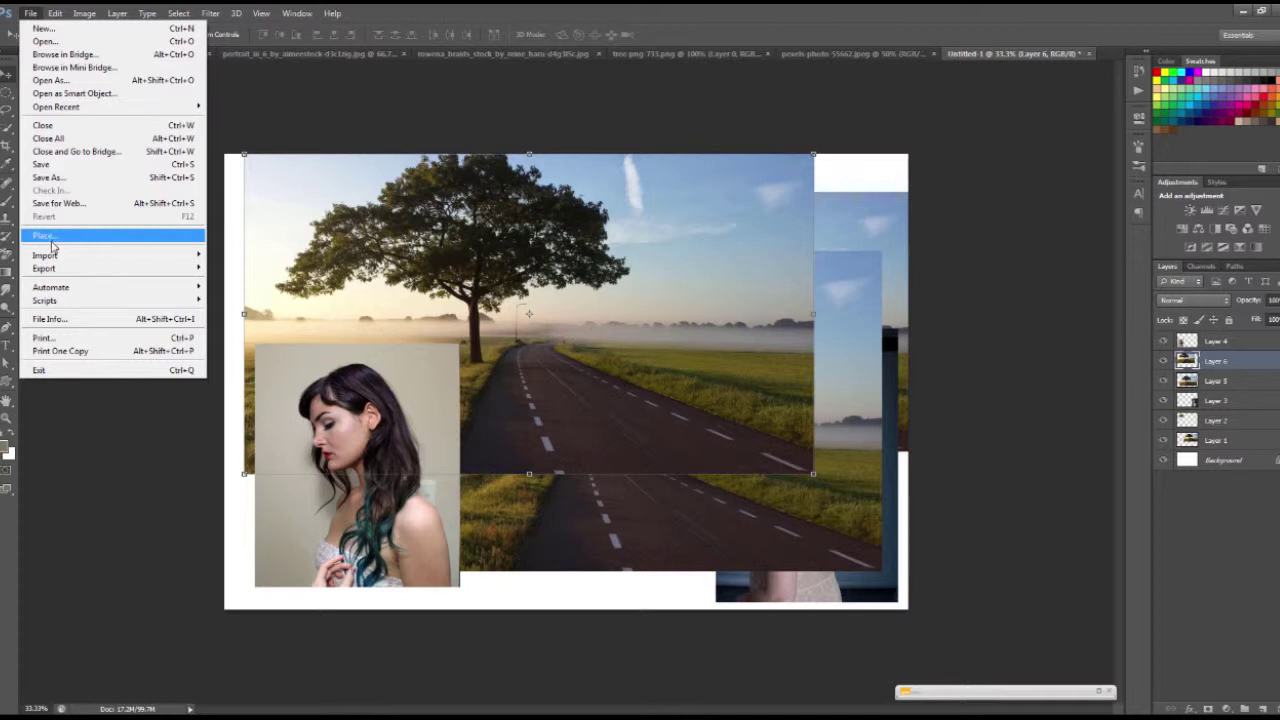
- Place pexels-photo-55662 into the collage, scale it down and position it over the lower area
click(53, 240)
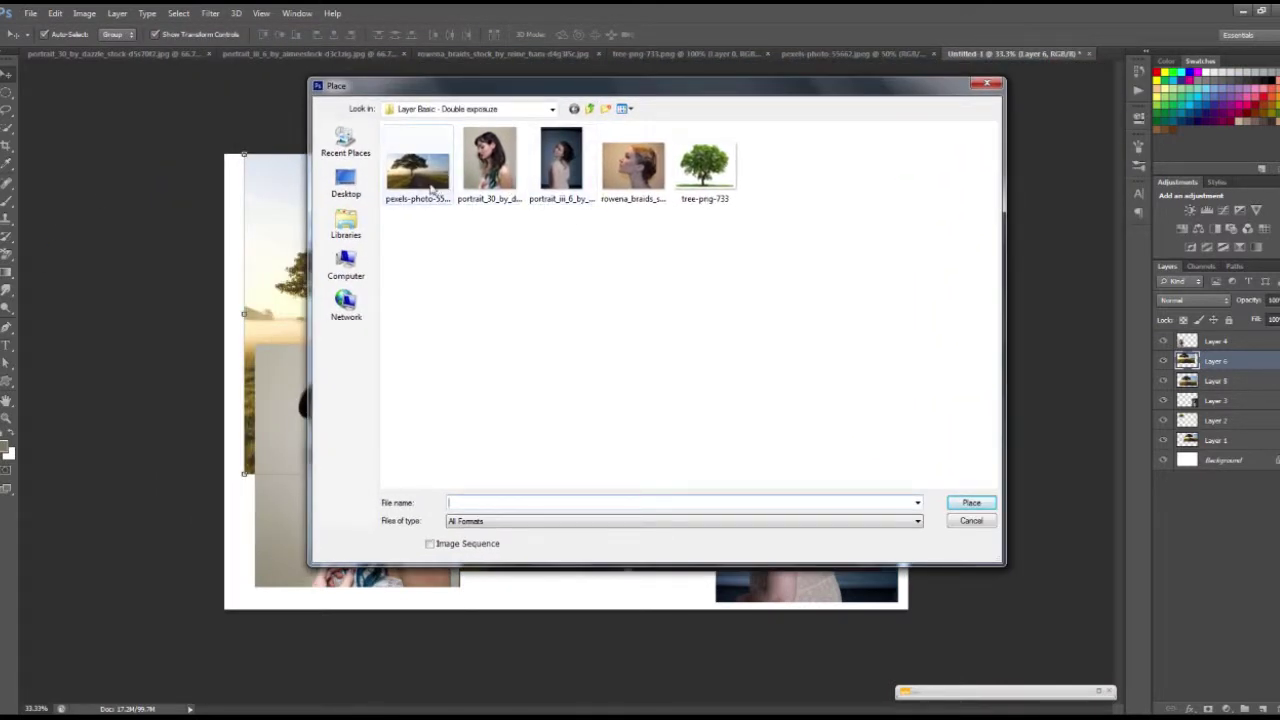
click(431, 188)
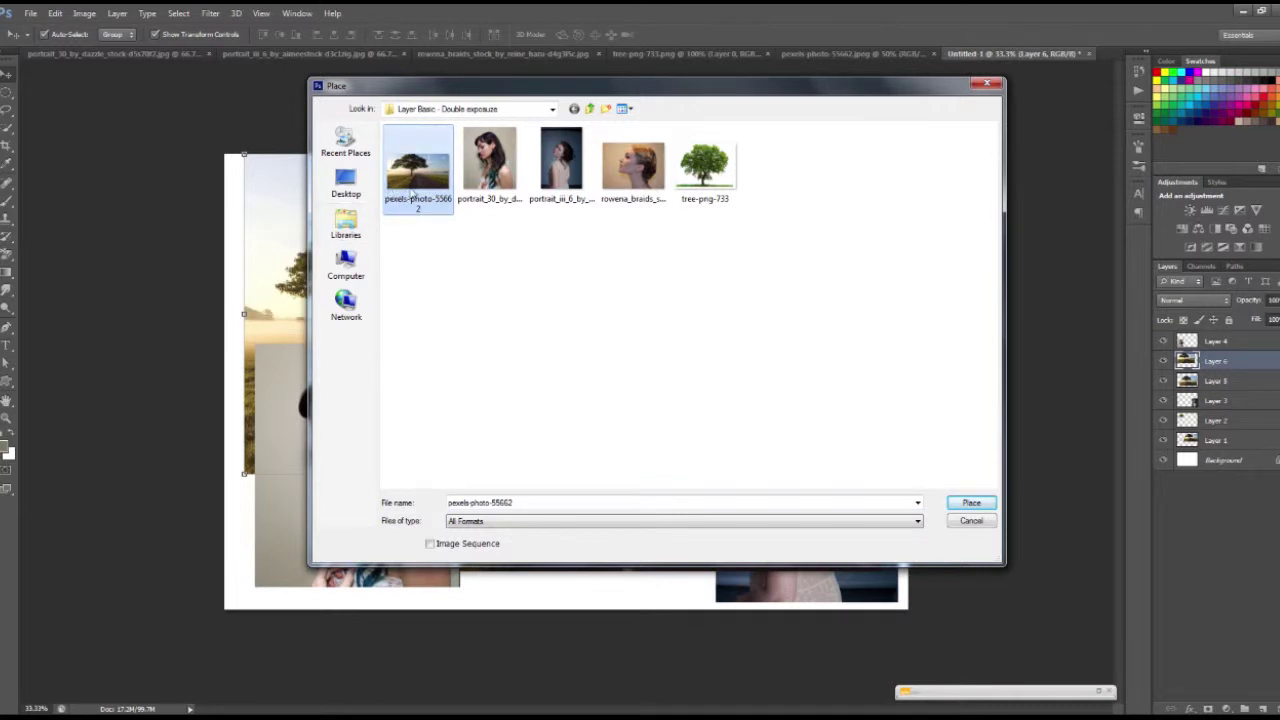
click(971, 503)
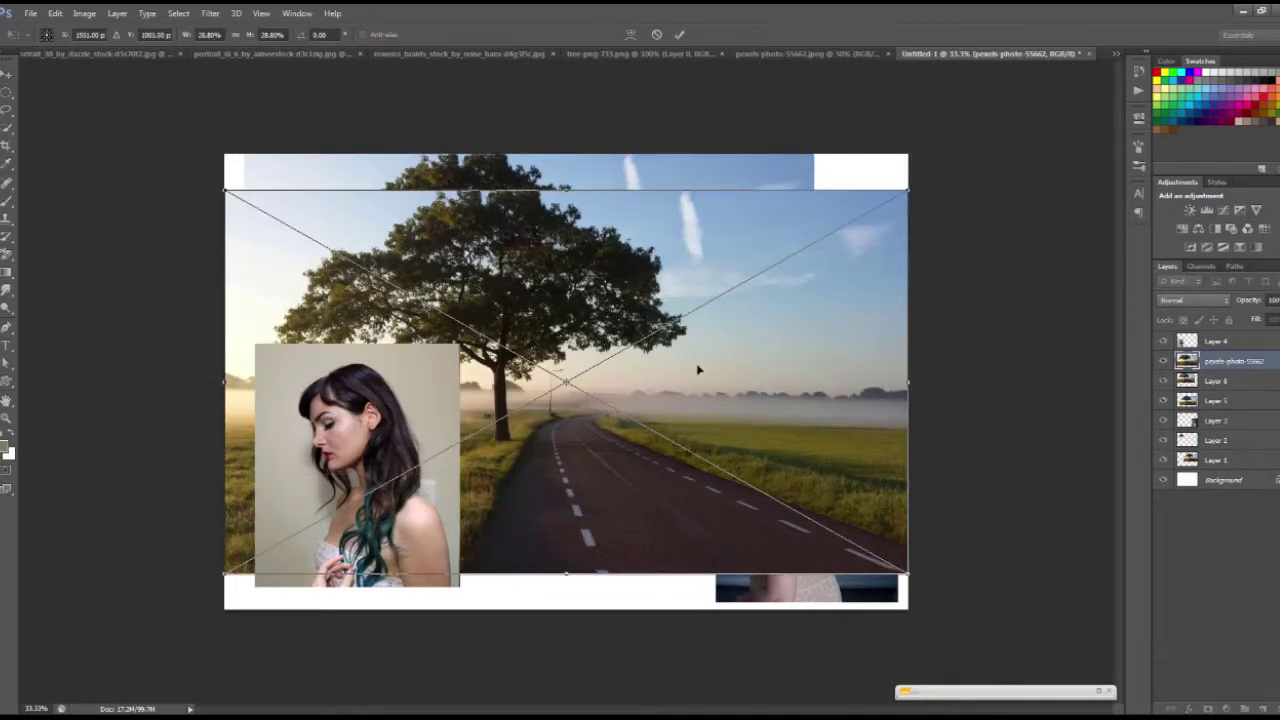
mouse_move(697, 366)
mouse_down()
mouse_move(700, 346)
mouse_move(777, 408)
mouse_move(772, 393)
mouse_up()
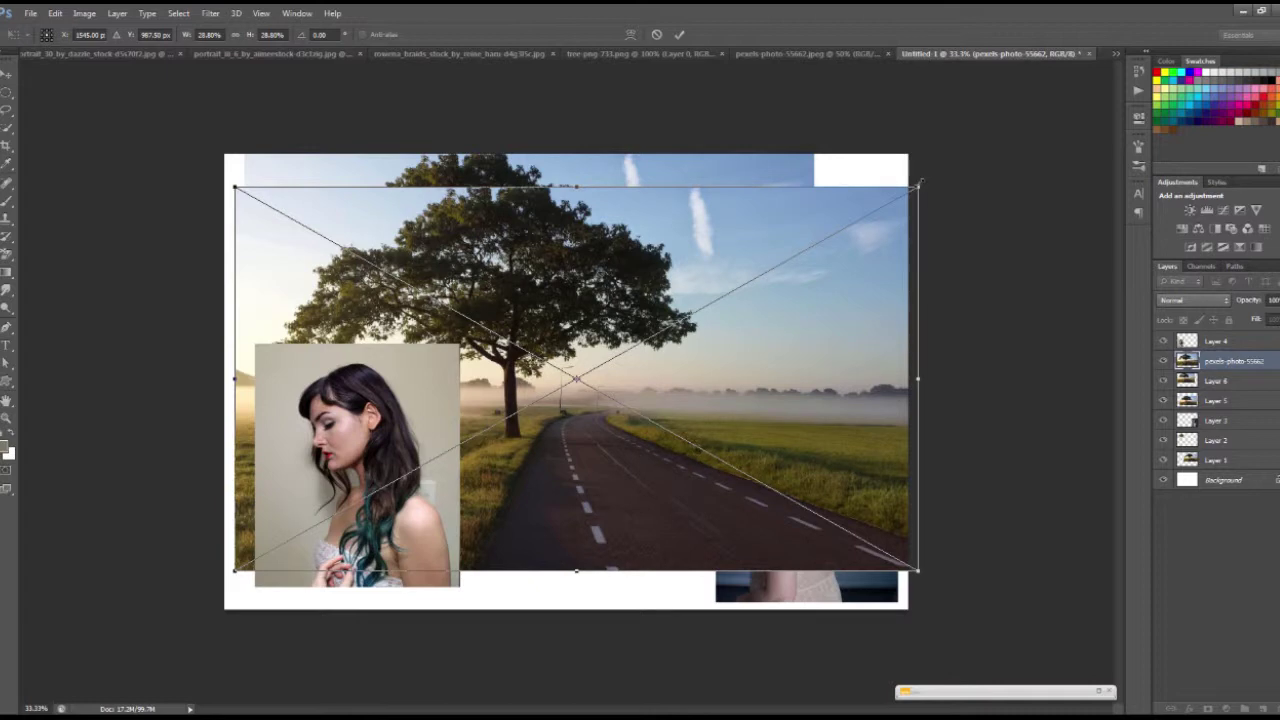
drag(919, 183, 712, 286)
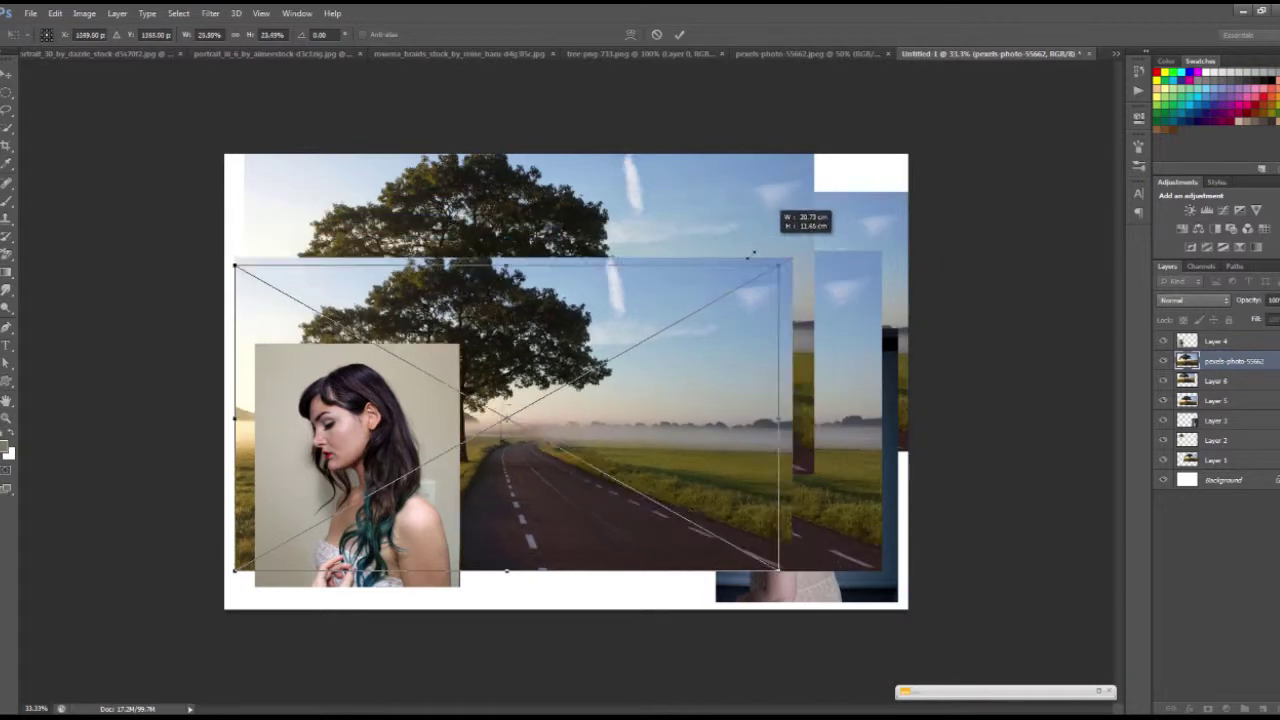
drag(686, 380, 805, 270)
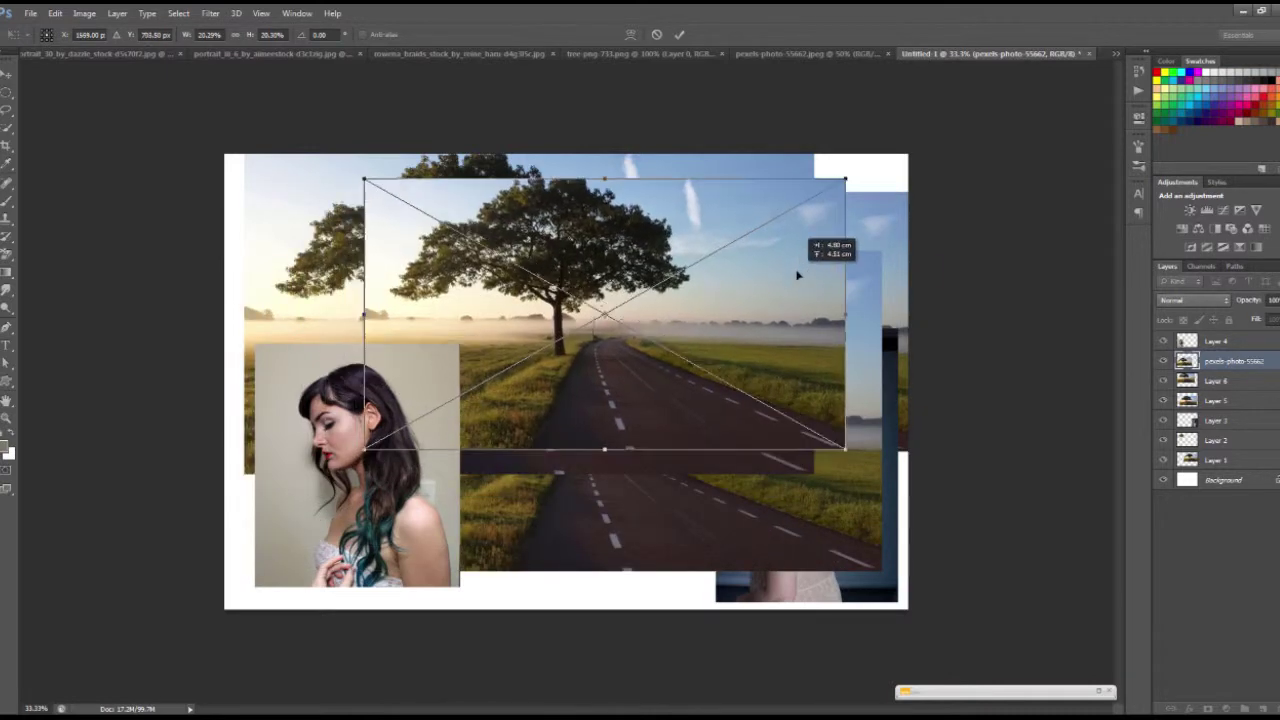
click(679, 37)
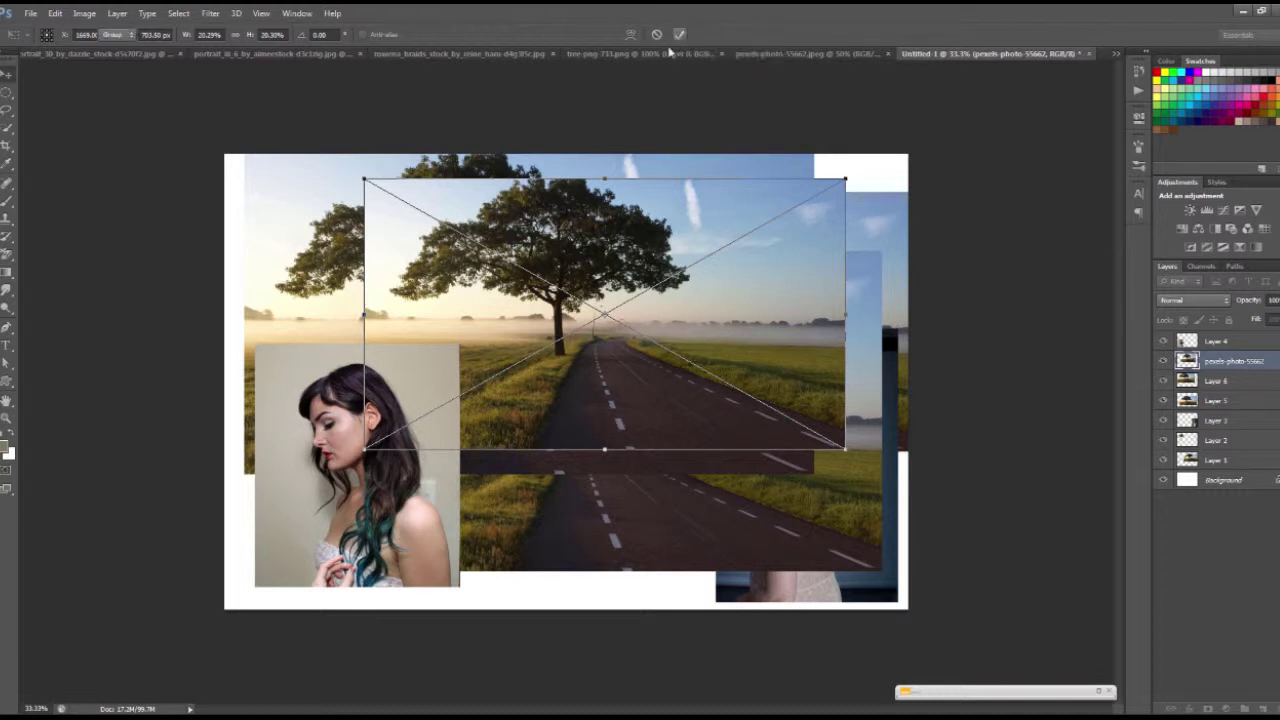
mouse_move(771, 330)
mouse_down()
mouse_move(802, 443)
mouse_move(739, 397)
mouse_up()
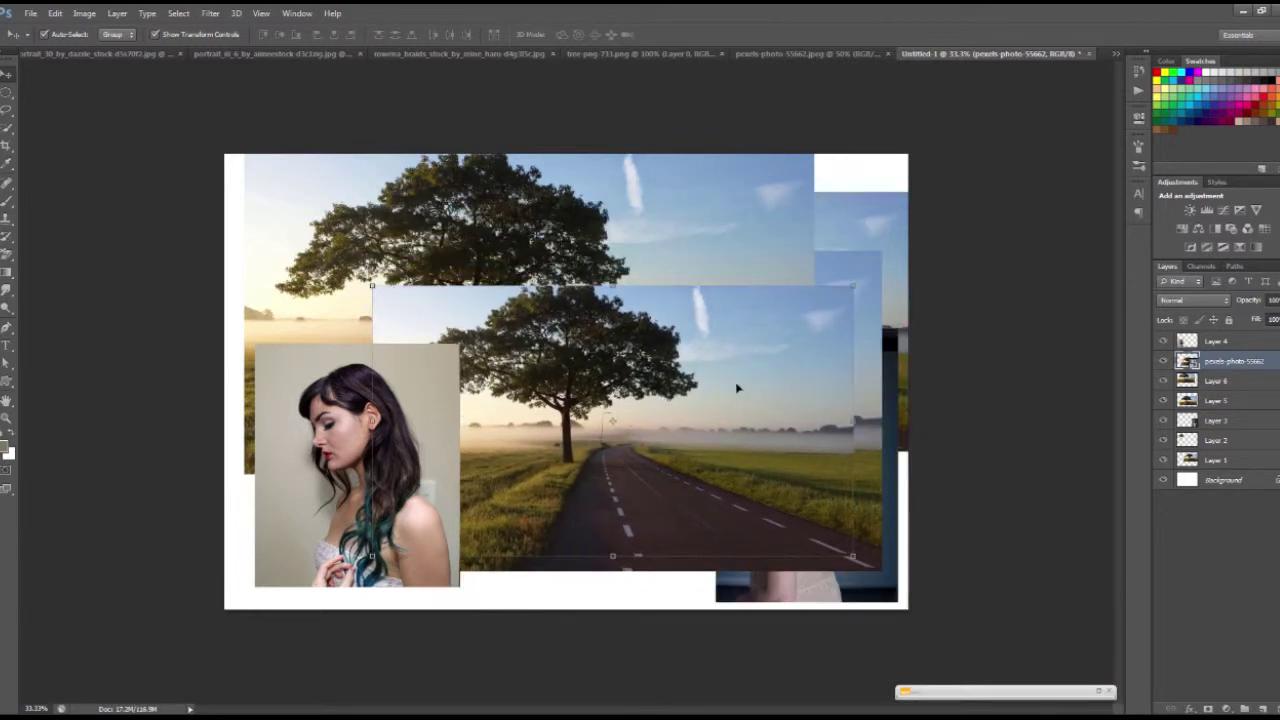
- Shift the upper tree photo slightly left and nudge the woman's portrait down and left
click(677, 258)
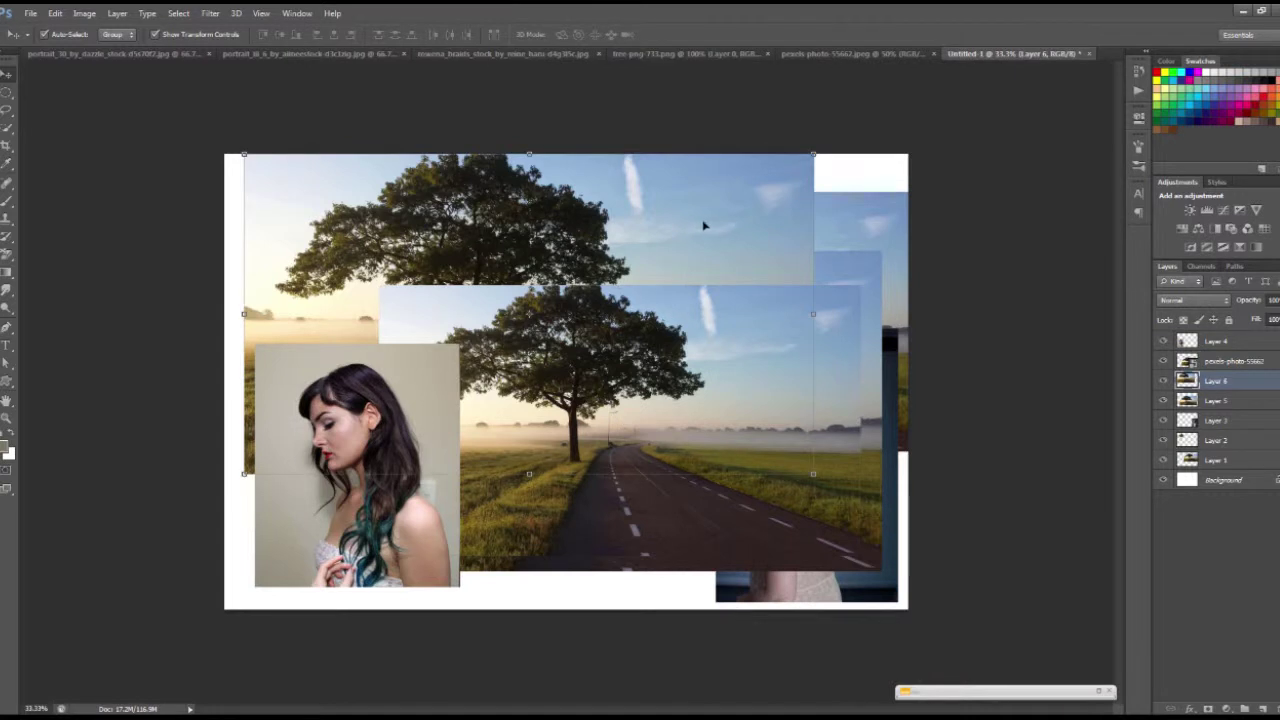
drag(689, 216, 669, 216)
click(336, 442)
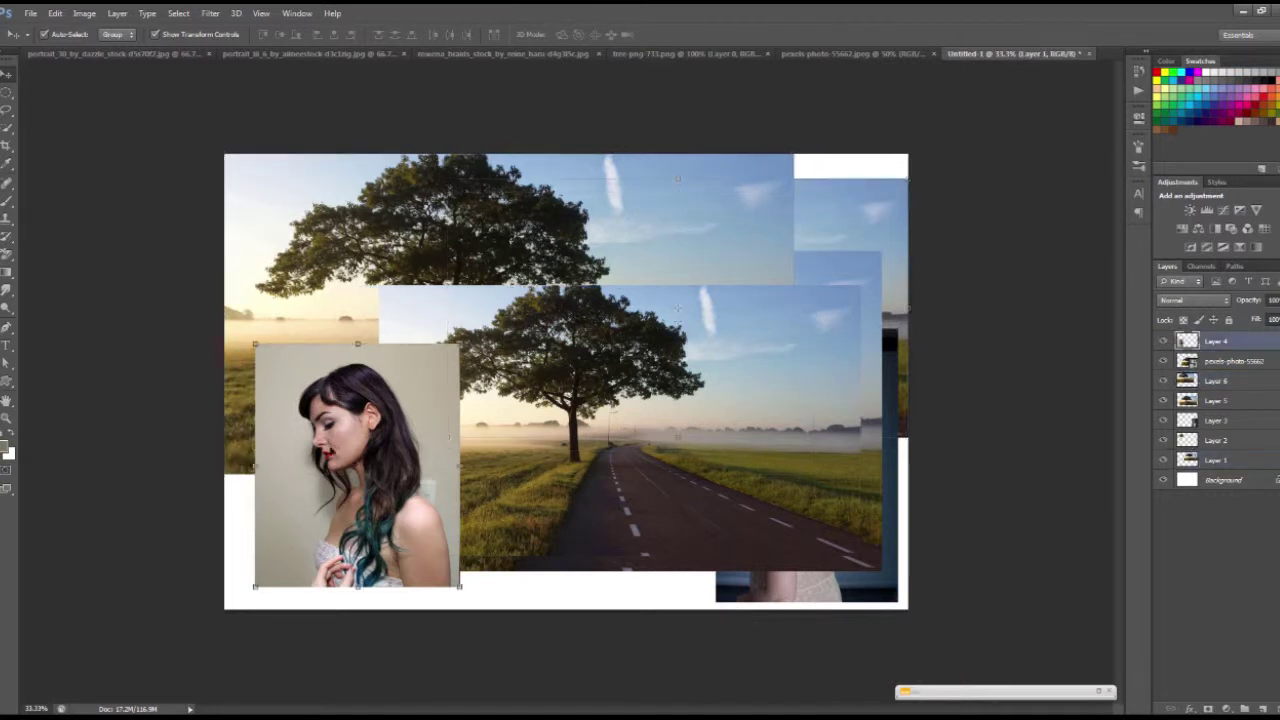
drag(363, 510, 350, 520)
drag(747, 395, 747, 423)
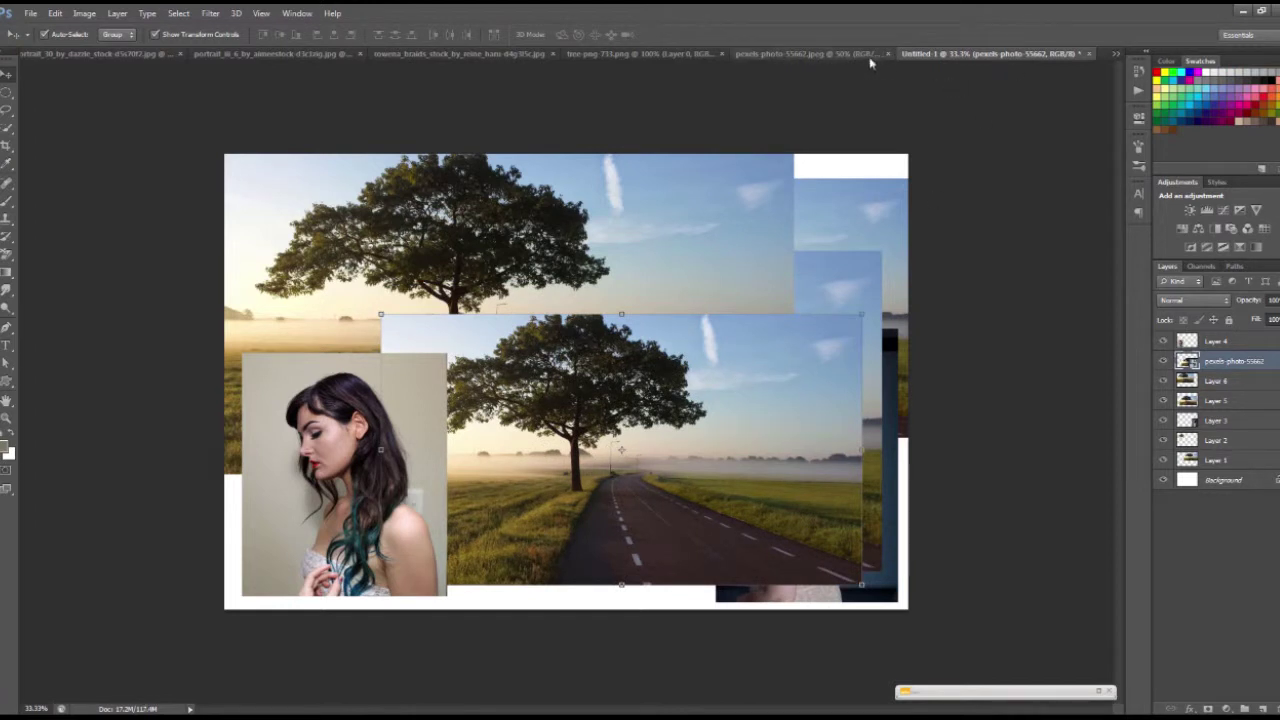
- Close every source photo and the collage, discarding the collage's unsaved changes
click(160, 55)
click(243, 53)
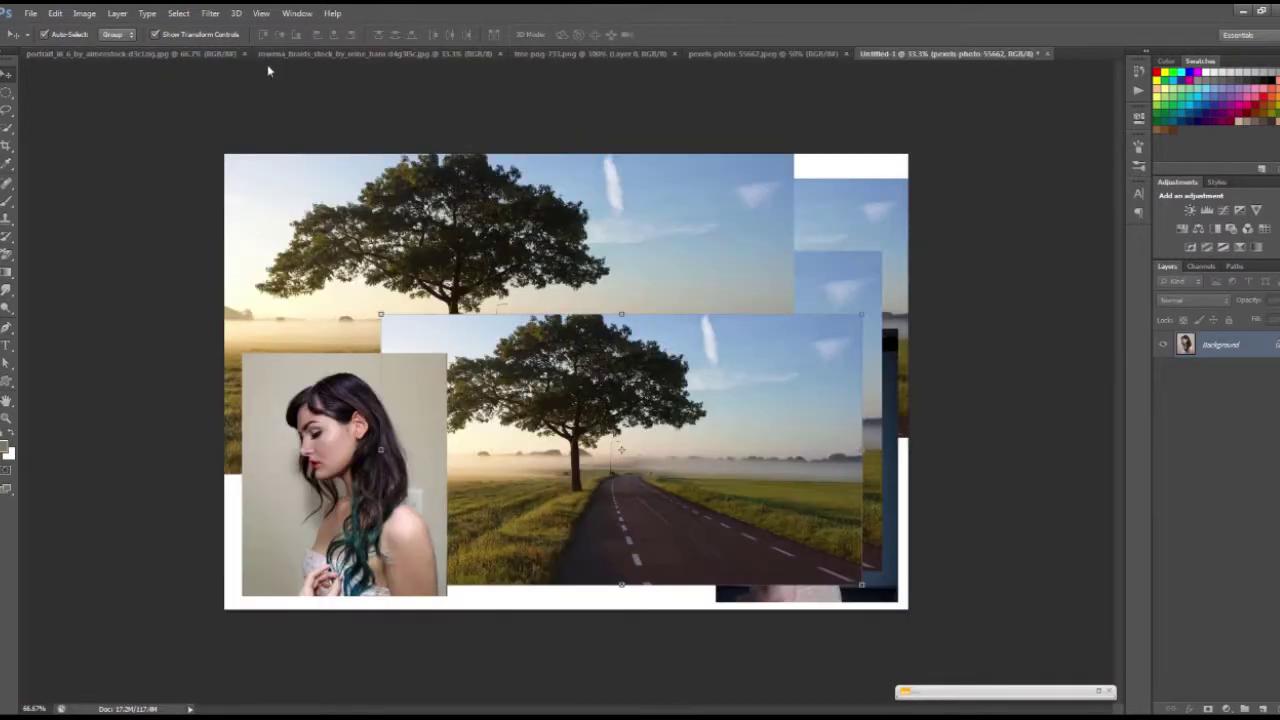
click(243, 53)
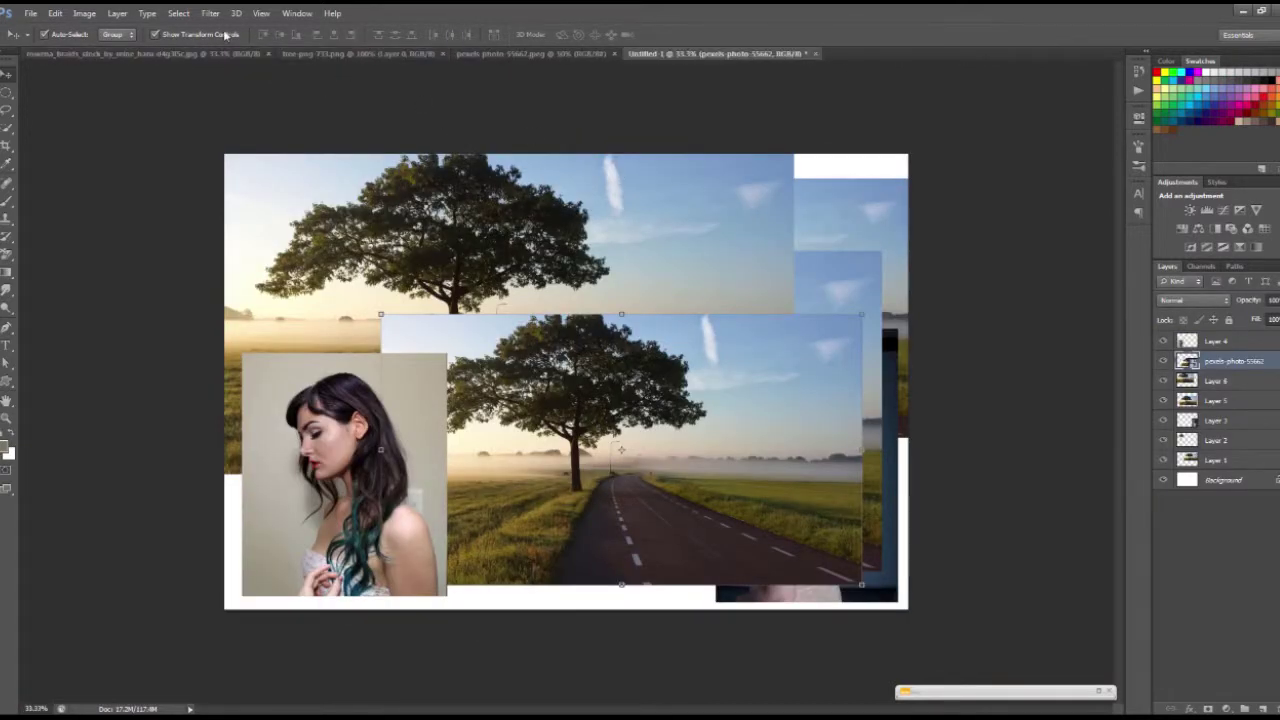
click(269, 53)
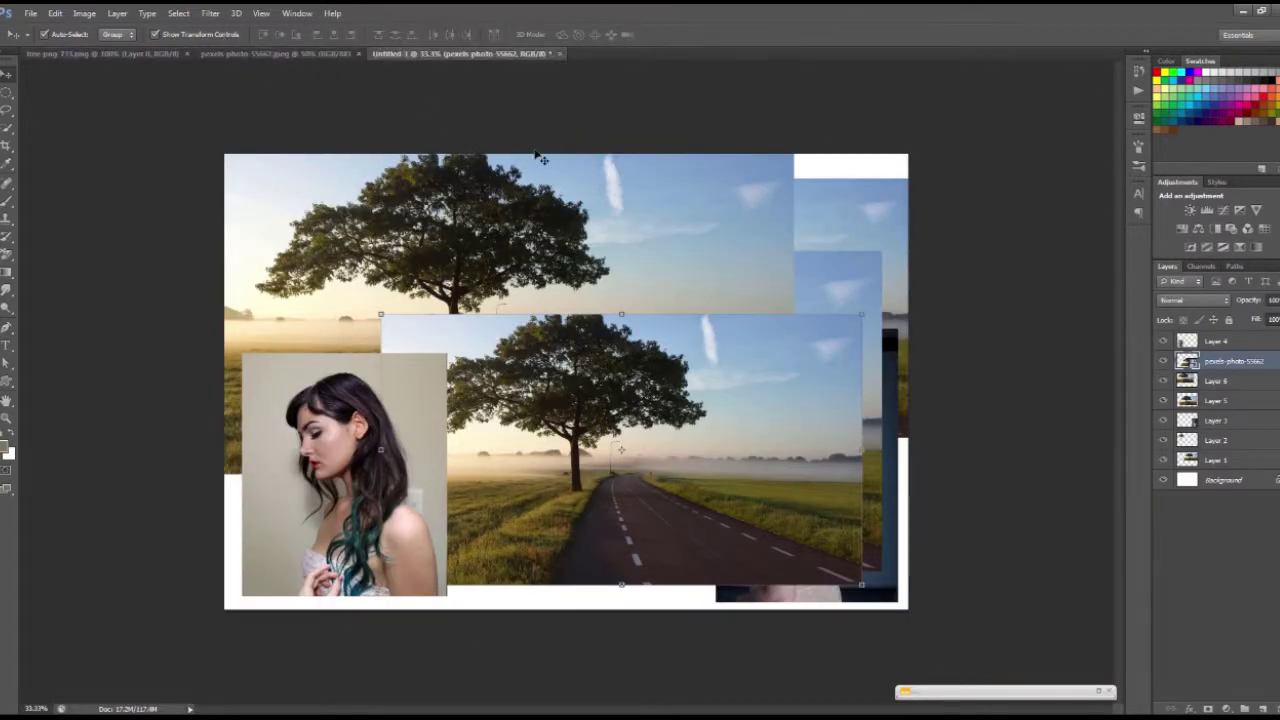
click(186, 53)
click(183, 54)
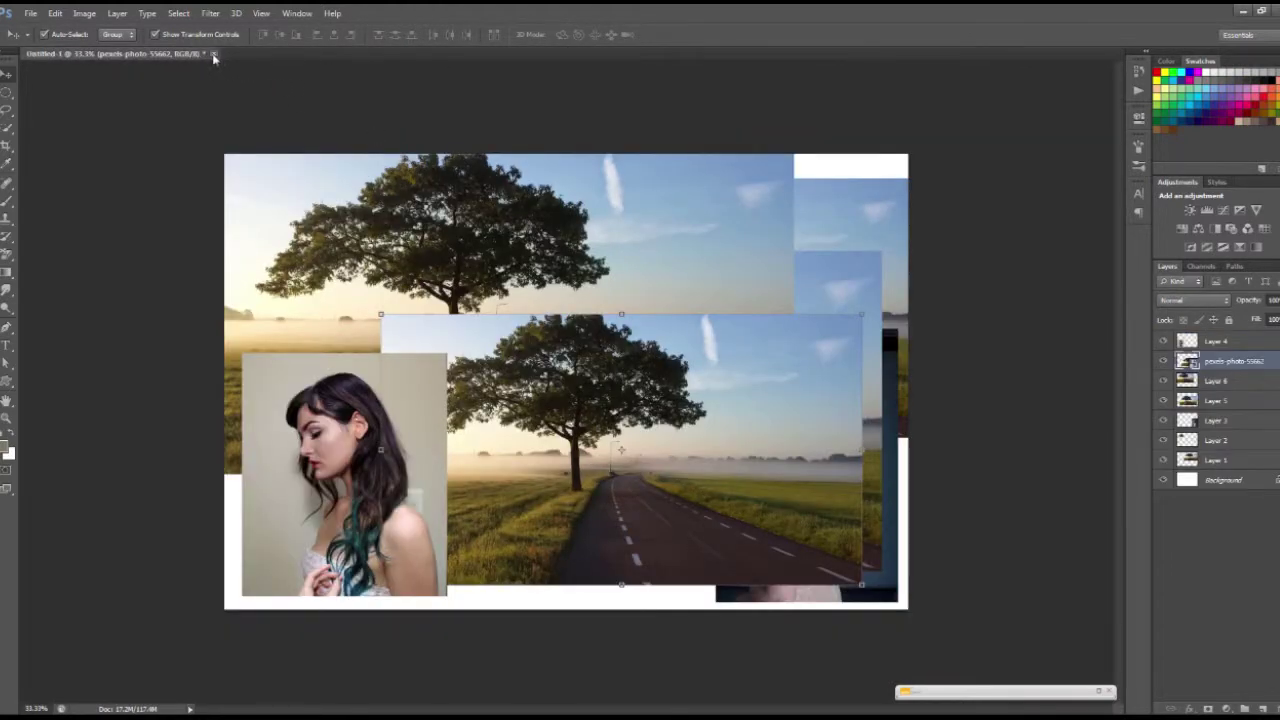
click(213, 53)
click(651, 277)
- Create a new blank document 3000 px wide by 2000 px high
click(31, 13)
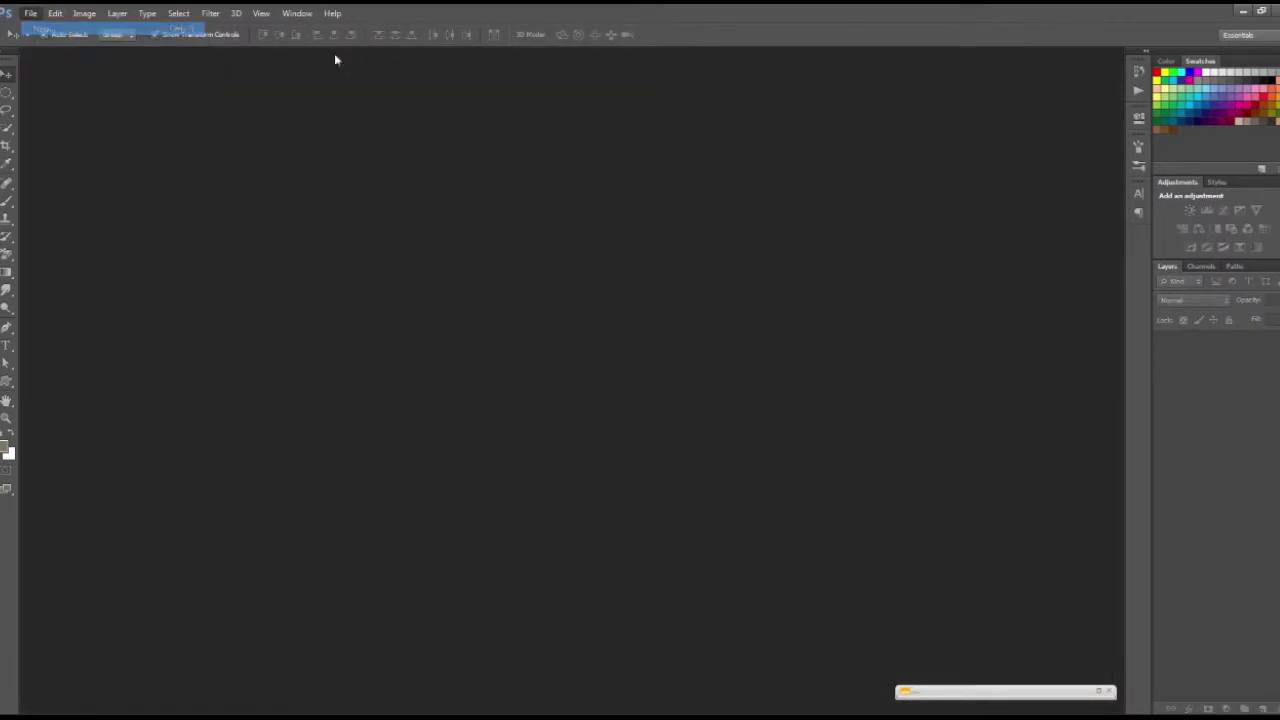
click(532, 246)
double_click(532, 246)
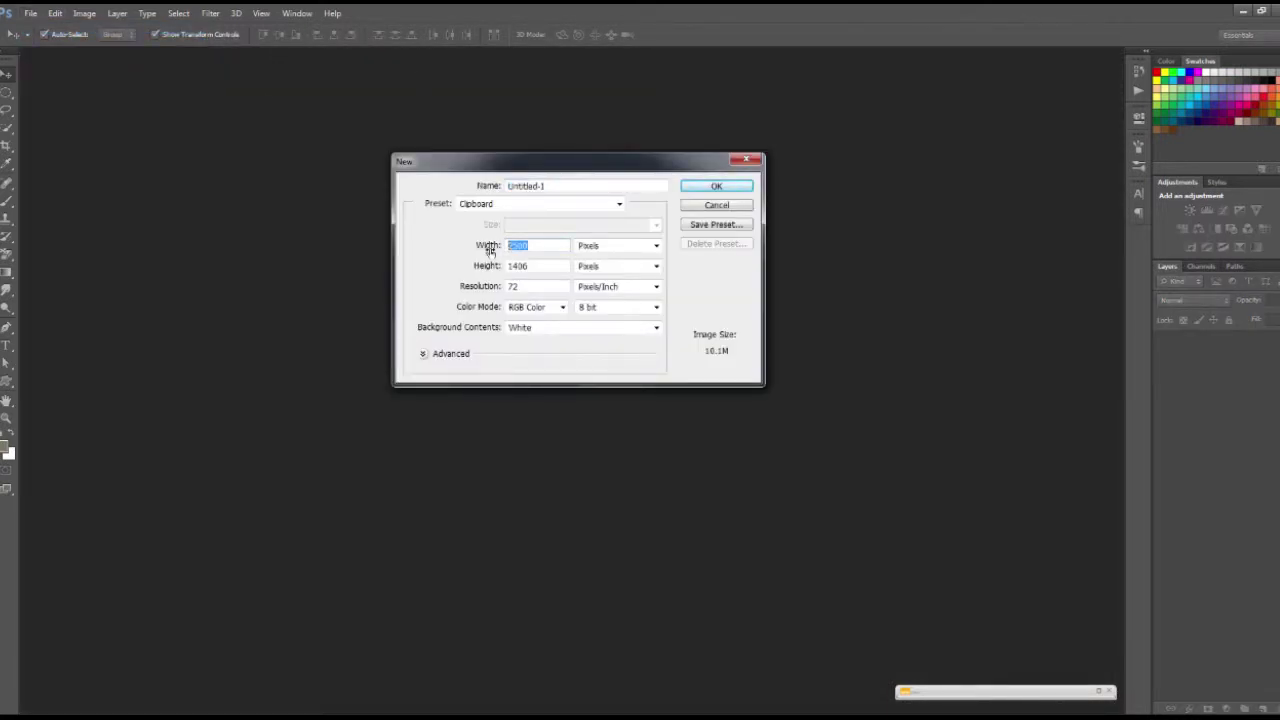
text(3000)
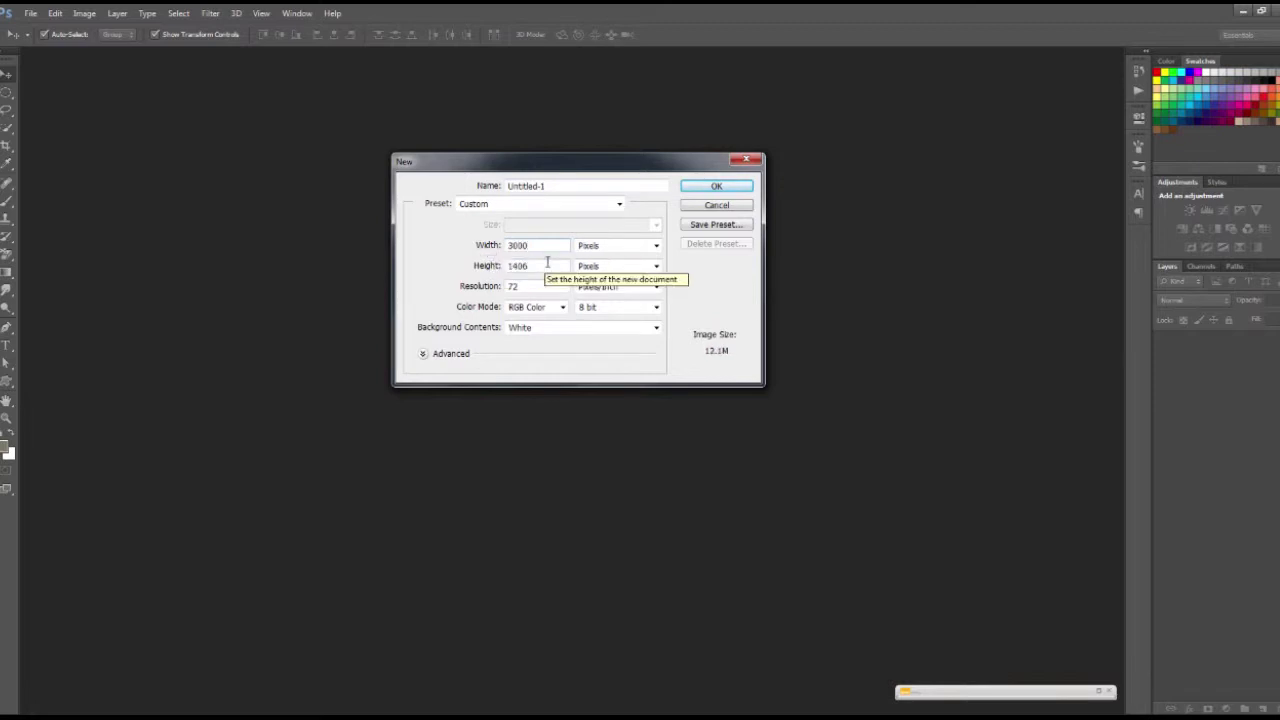
key(Tab)
text(2000)
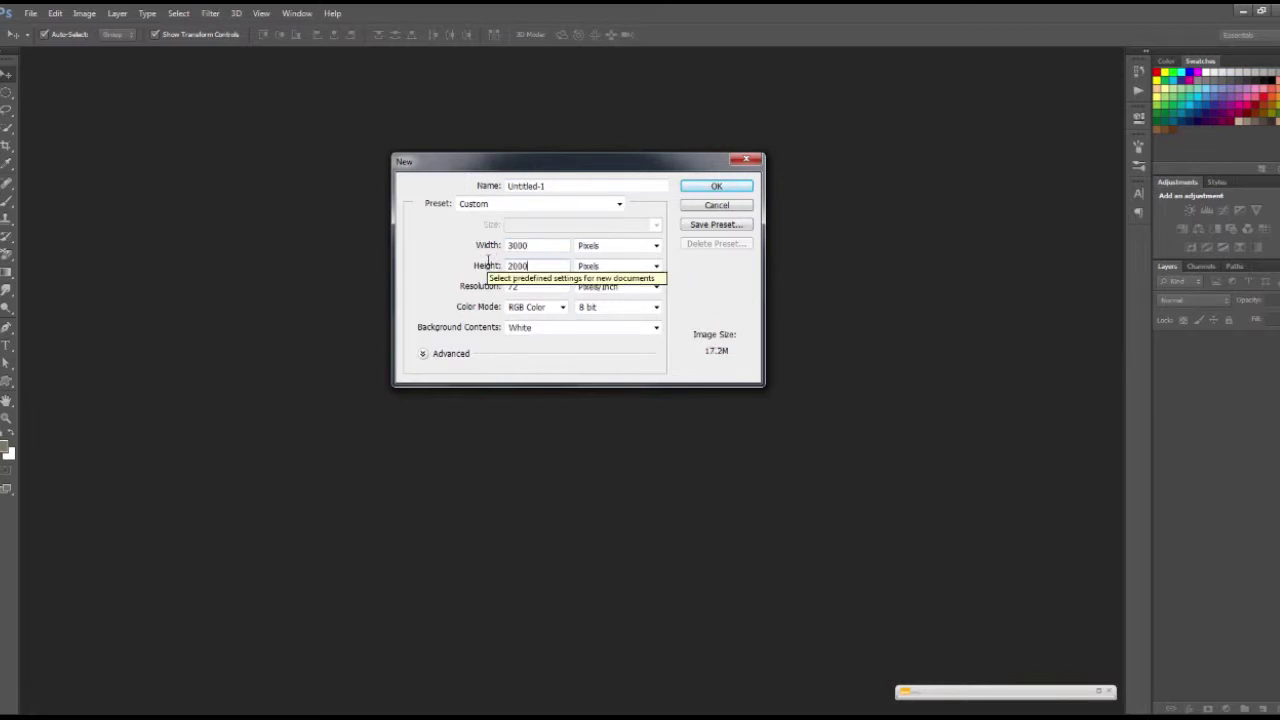
key(Tab)
text(300)
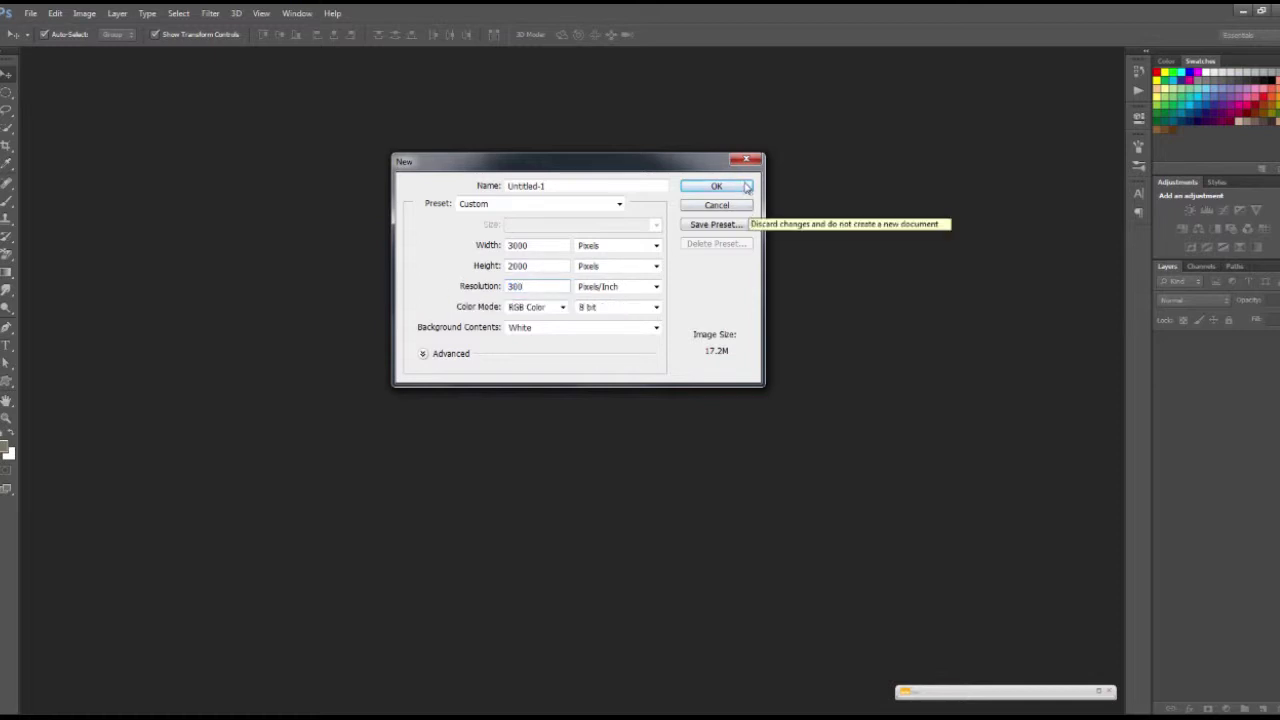
click(716, 186)
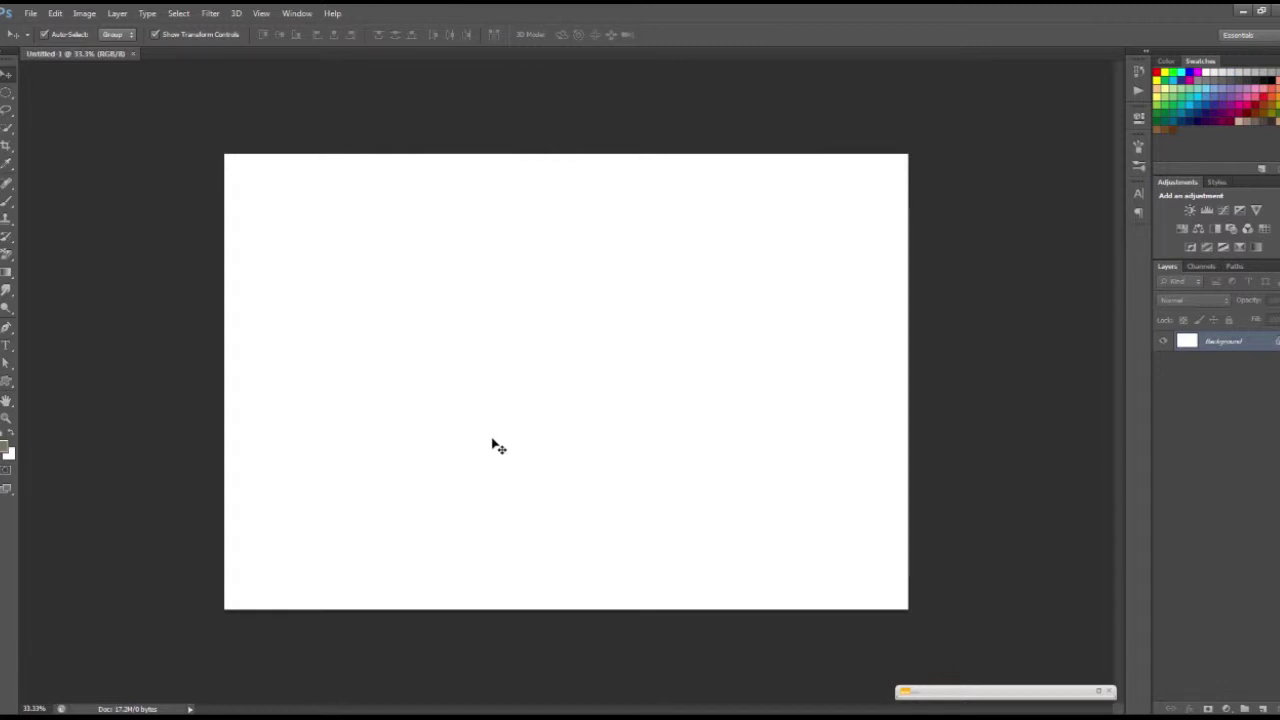
- Open the Layer menu to show its New layer commands
click(117, 13)
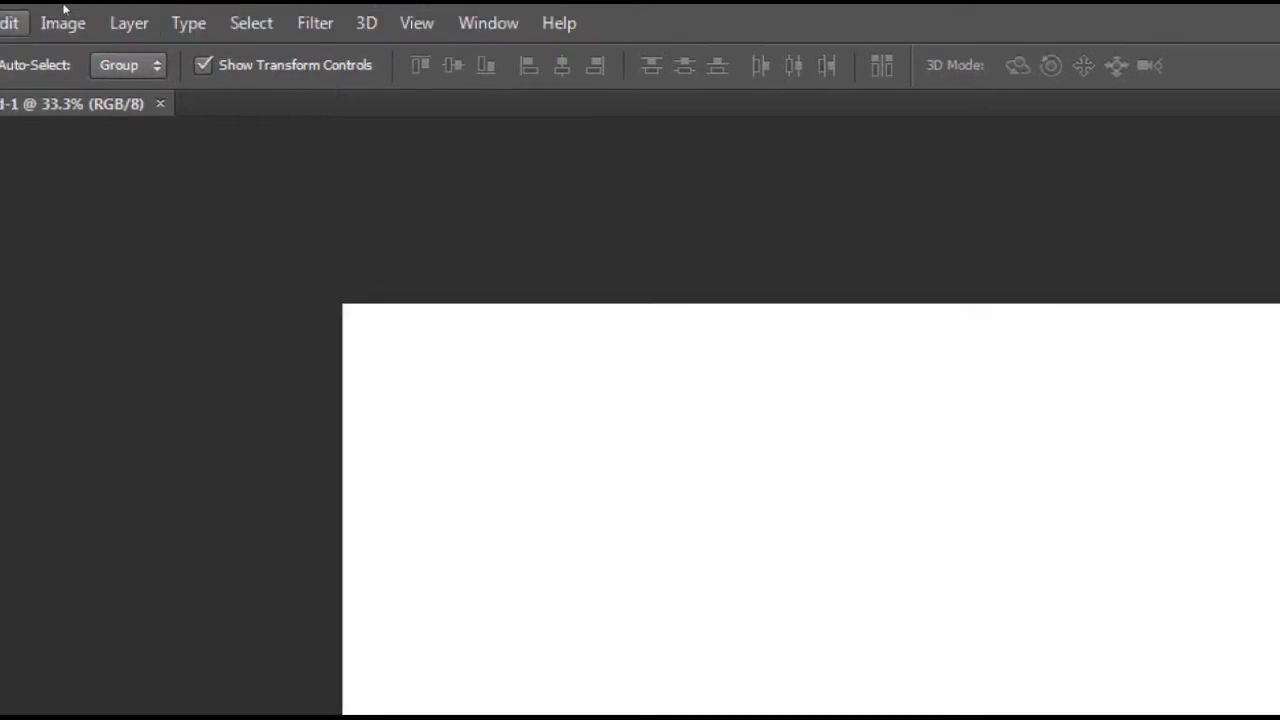
click(117, 20)
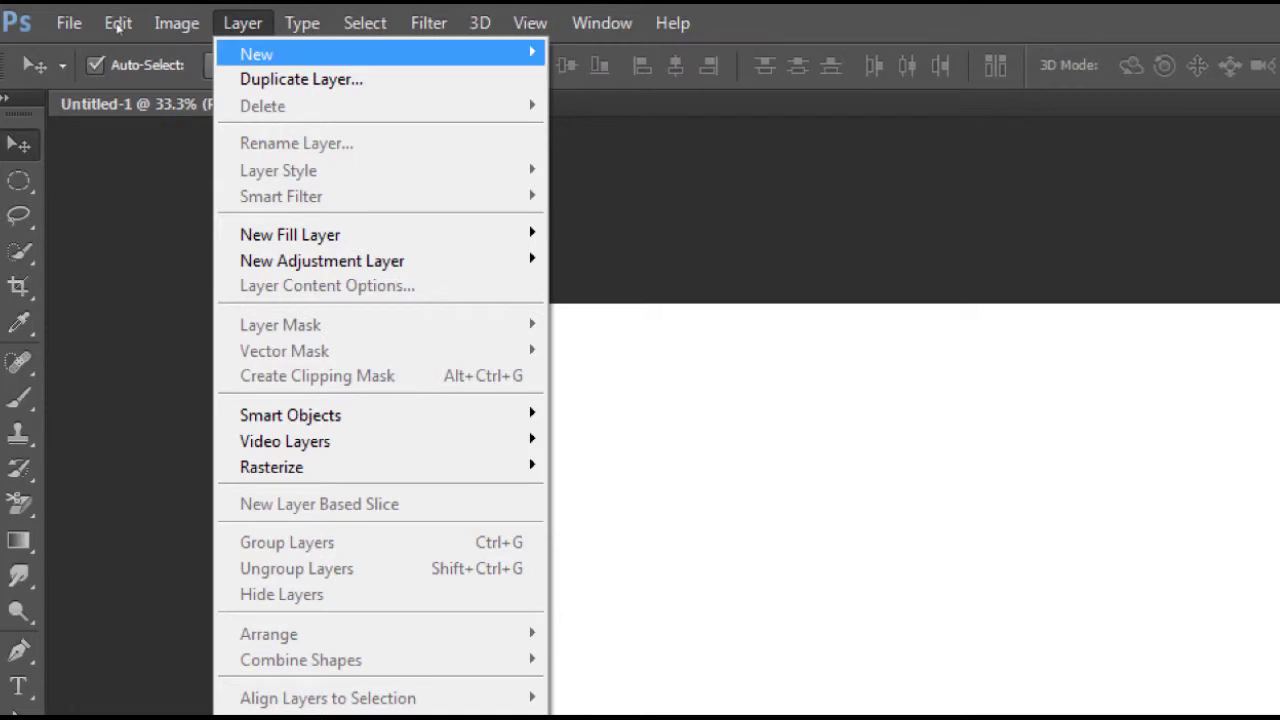
mouse_move(256, 54)
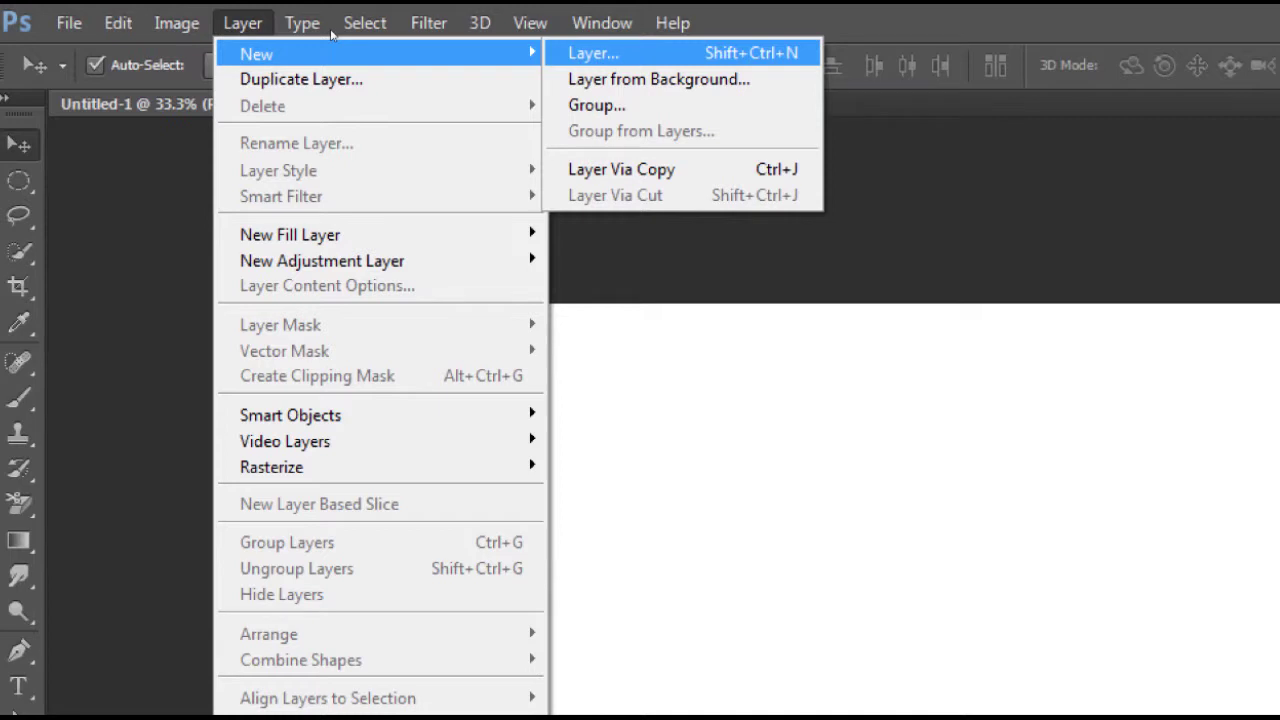
- Create an empty layer named Layer 1 with a red colour tag above the Background
key(Return)
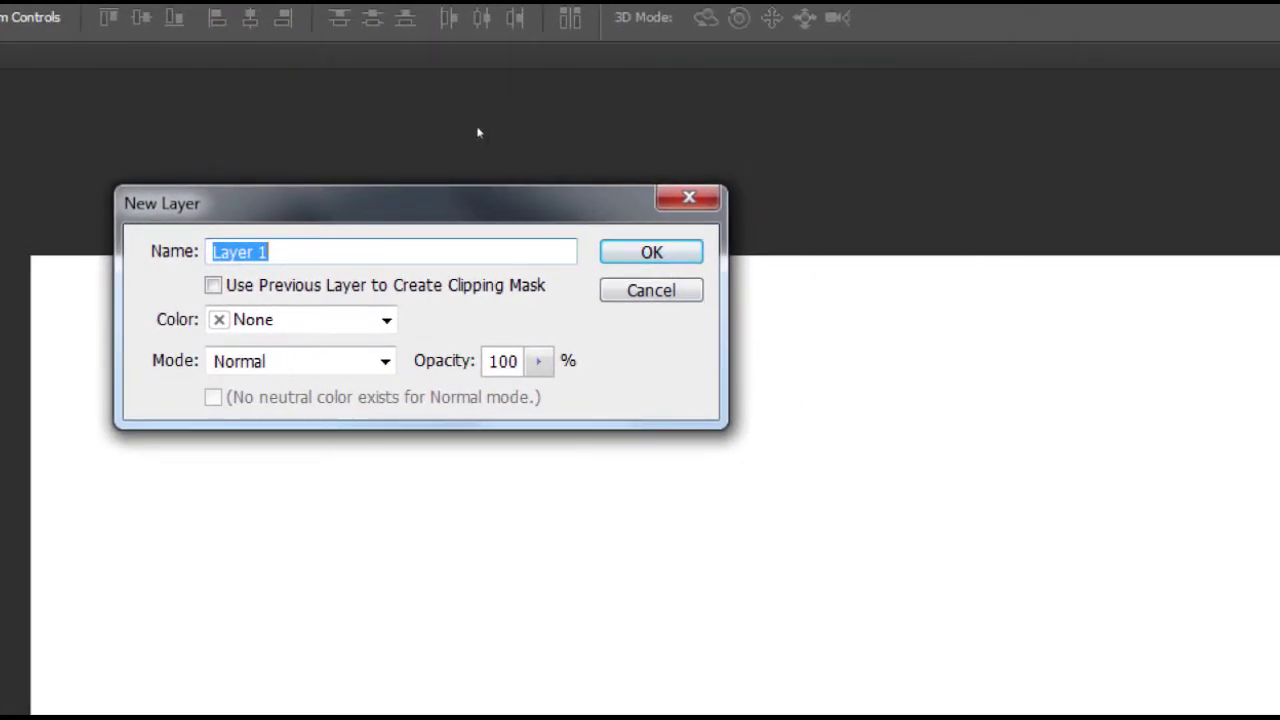
key(End)
key(shift+Left)
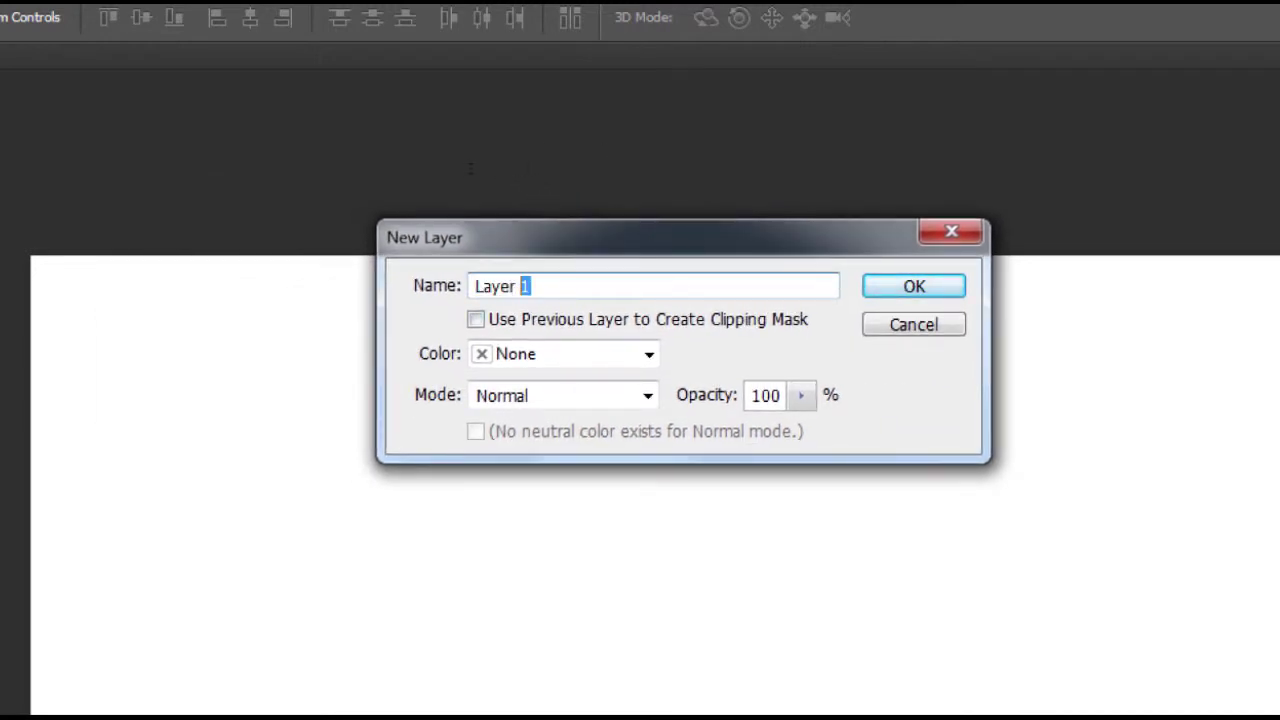
key(Right)
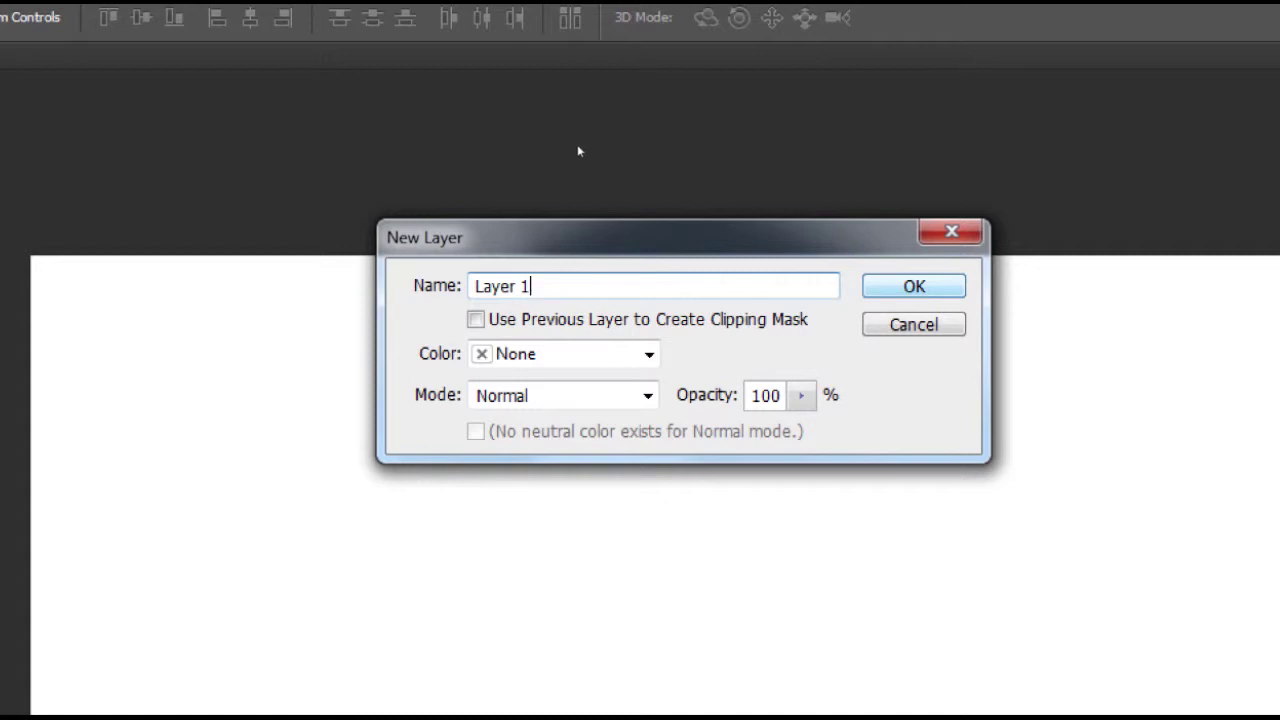
key(Tab)
key(Tab)
key(alt+Down)
key(Down)
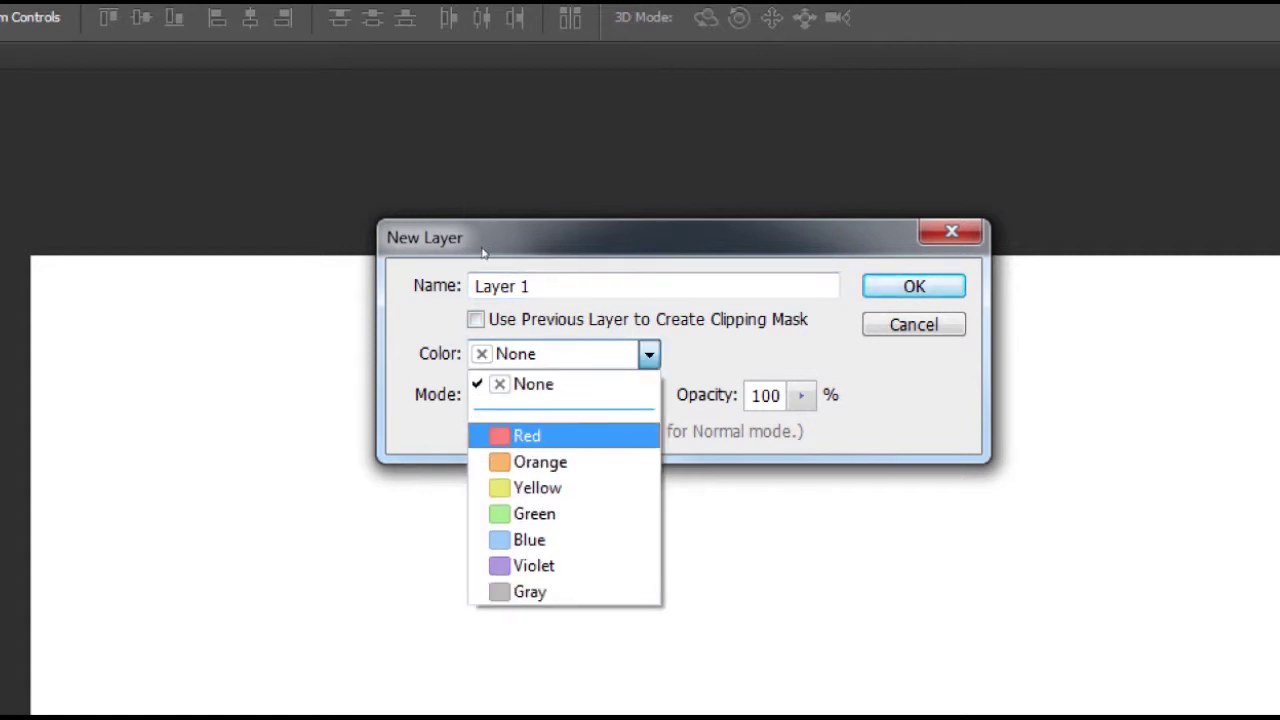
key(Return)
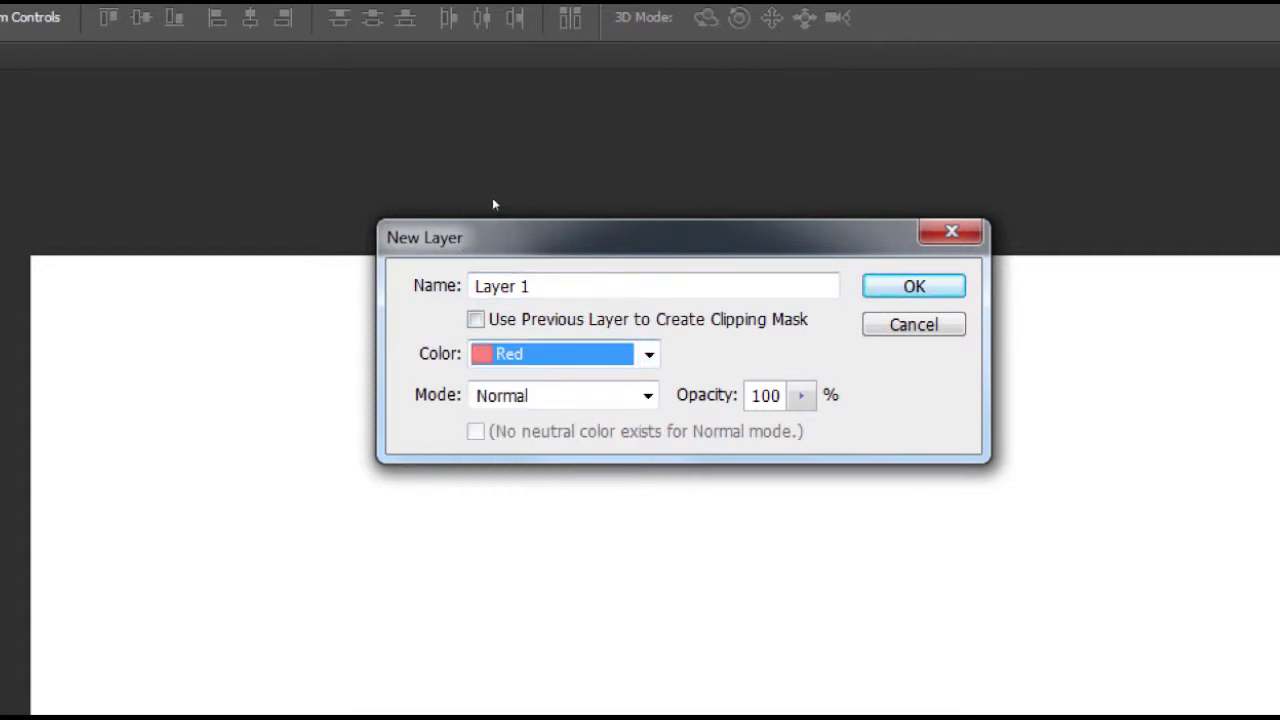
key(Return)
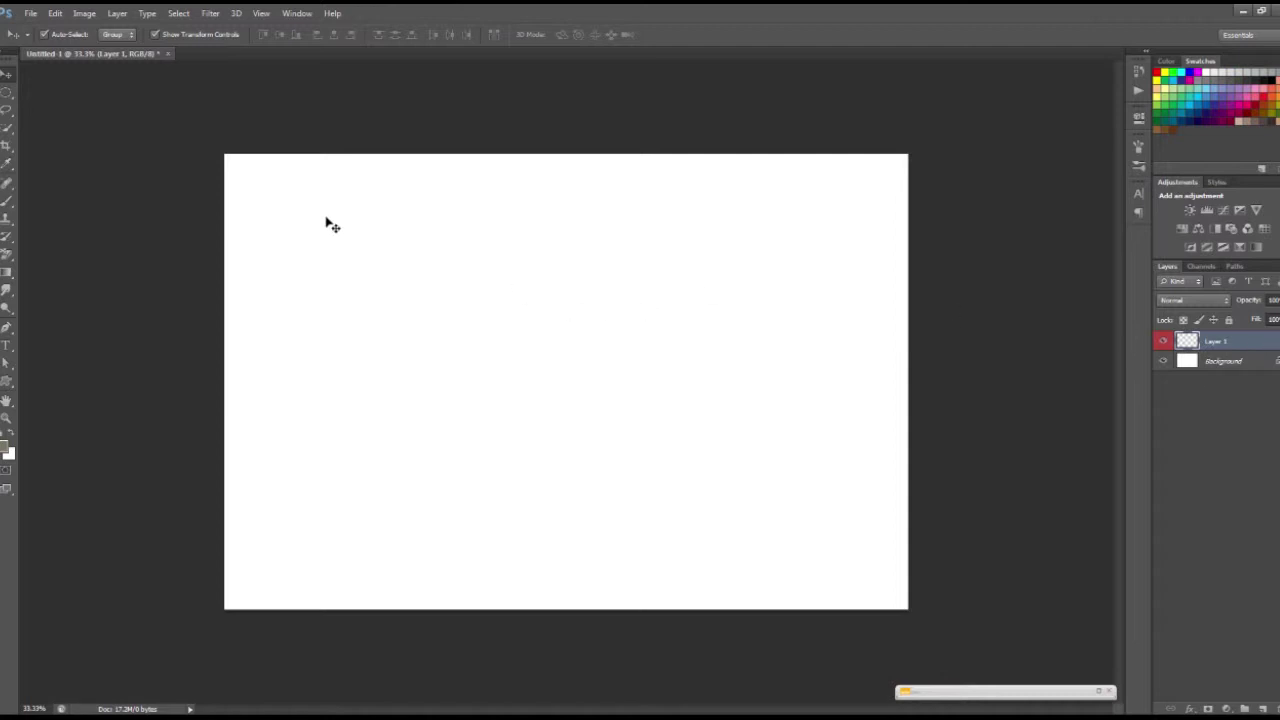
click(5, 92)
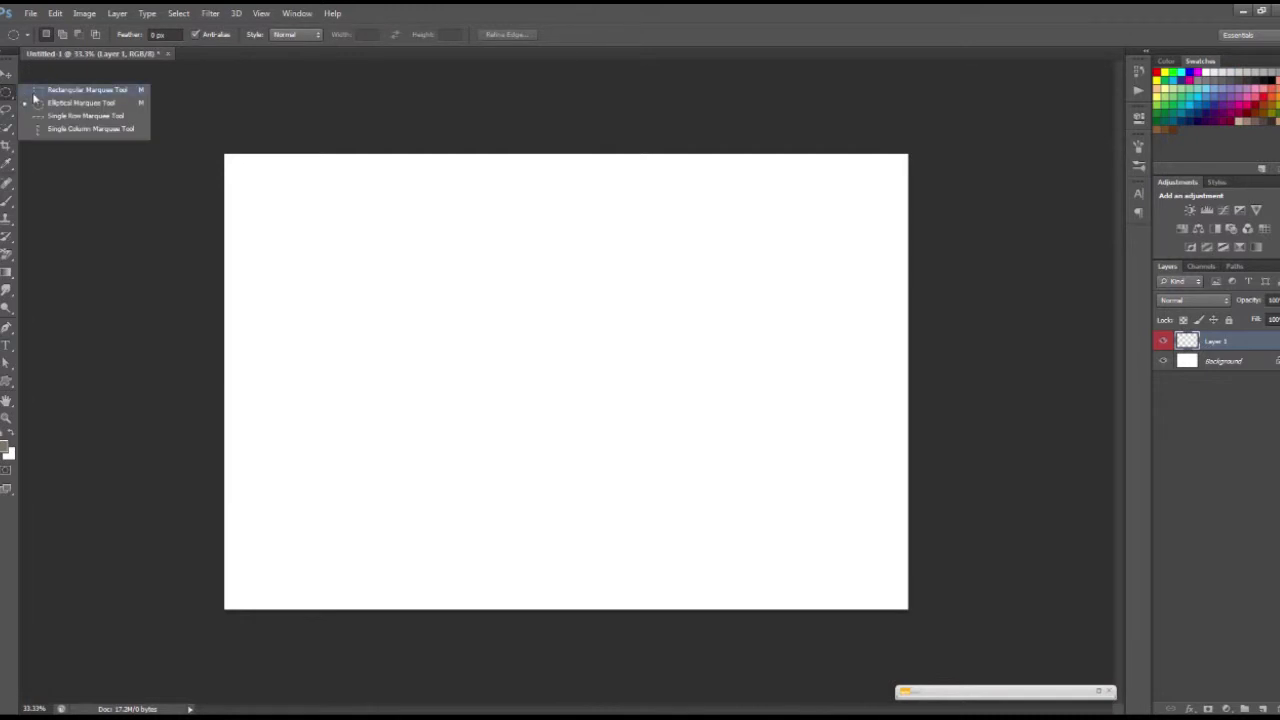
- Select a square area near the canvas's top-left and fill it with yellow
click(40, 90)
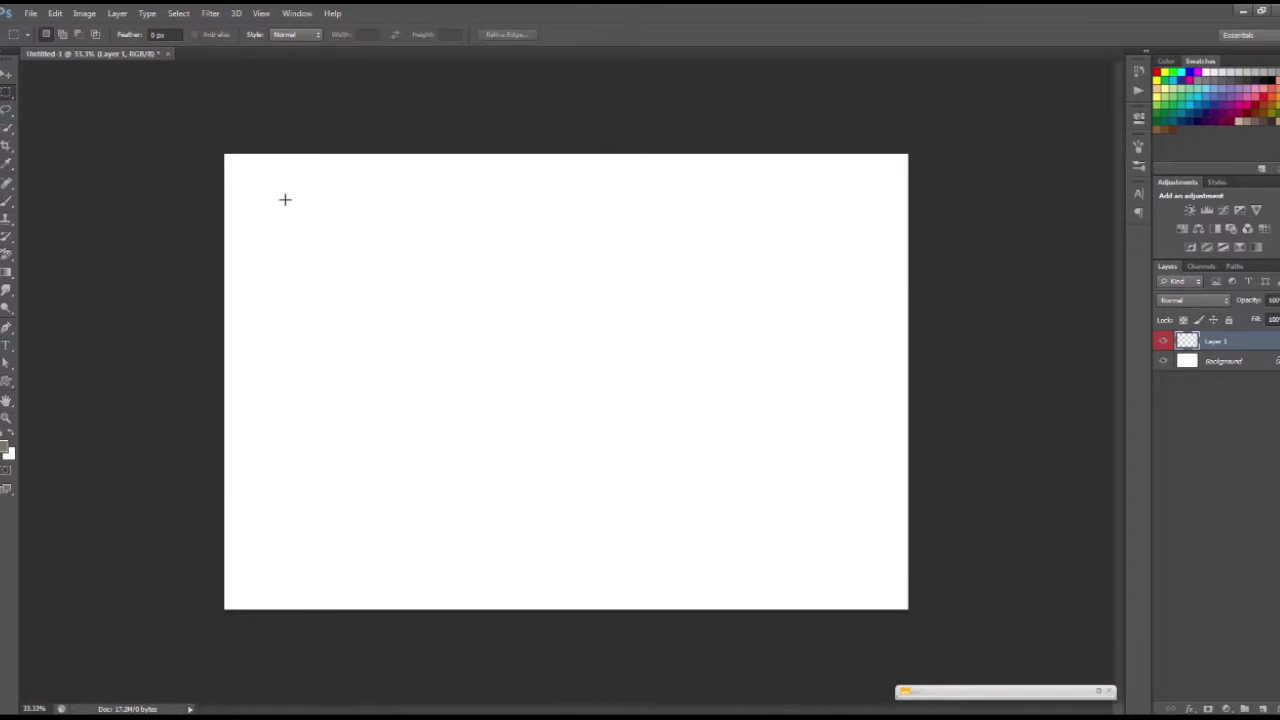
drag(285, 199, 462, 352)
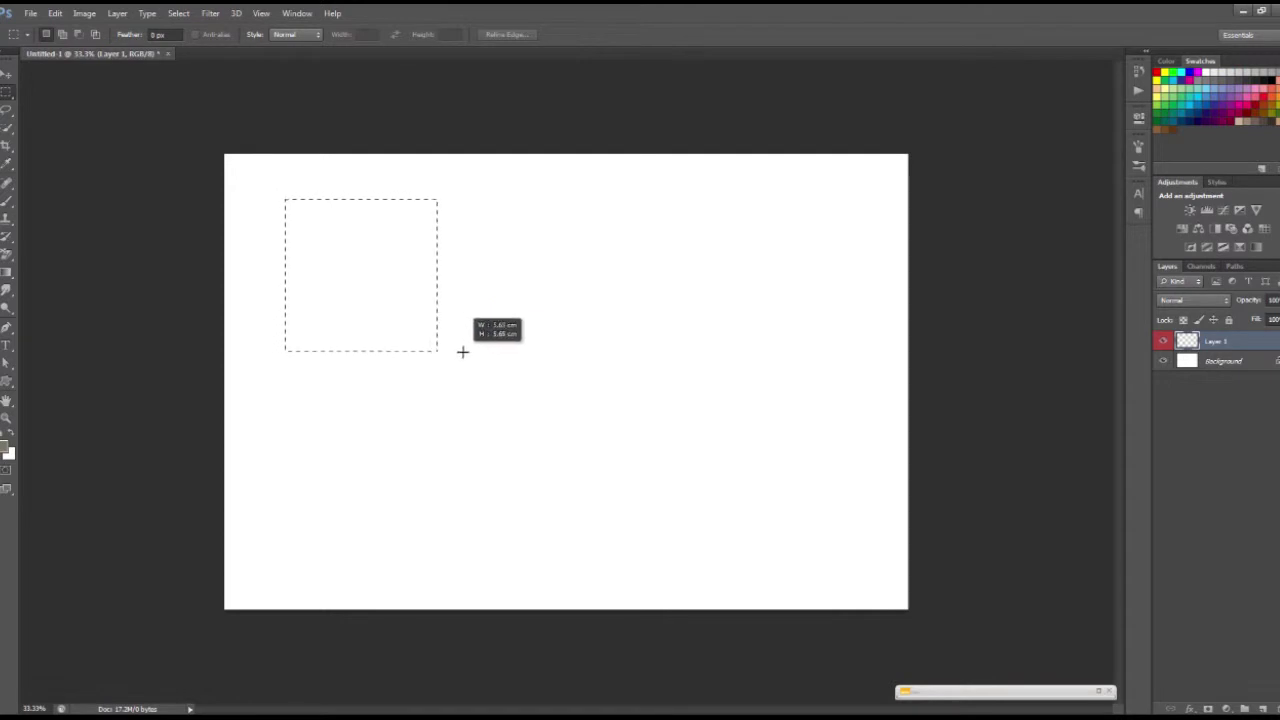
click(55, 13)
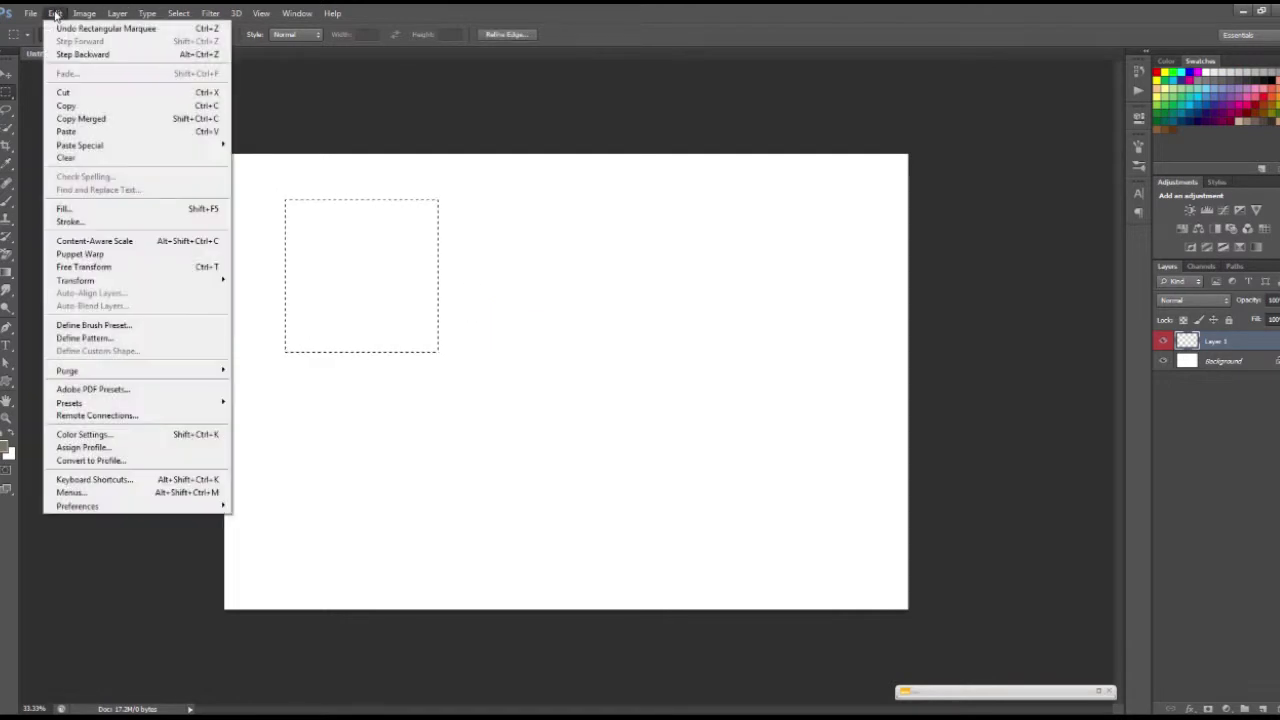
click(139, 205)
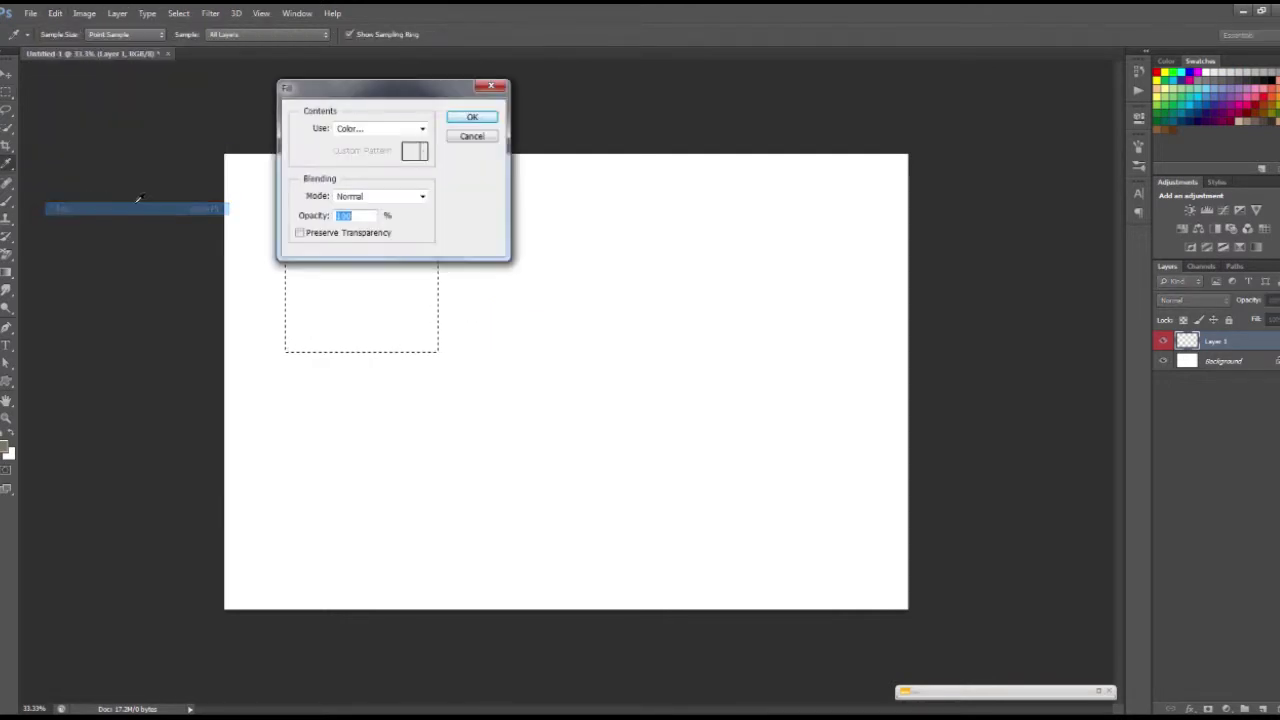
click(364, 130)
click(420, 163)
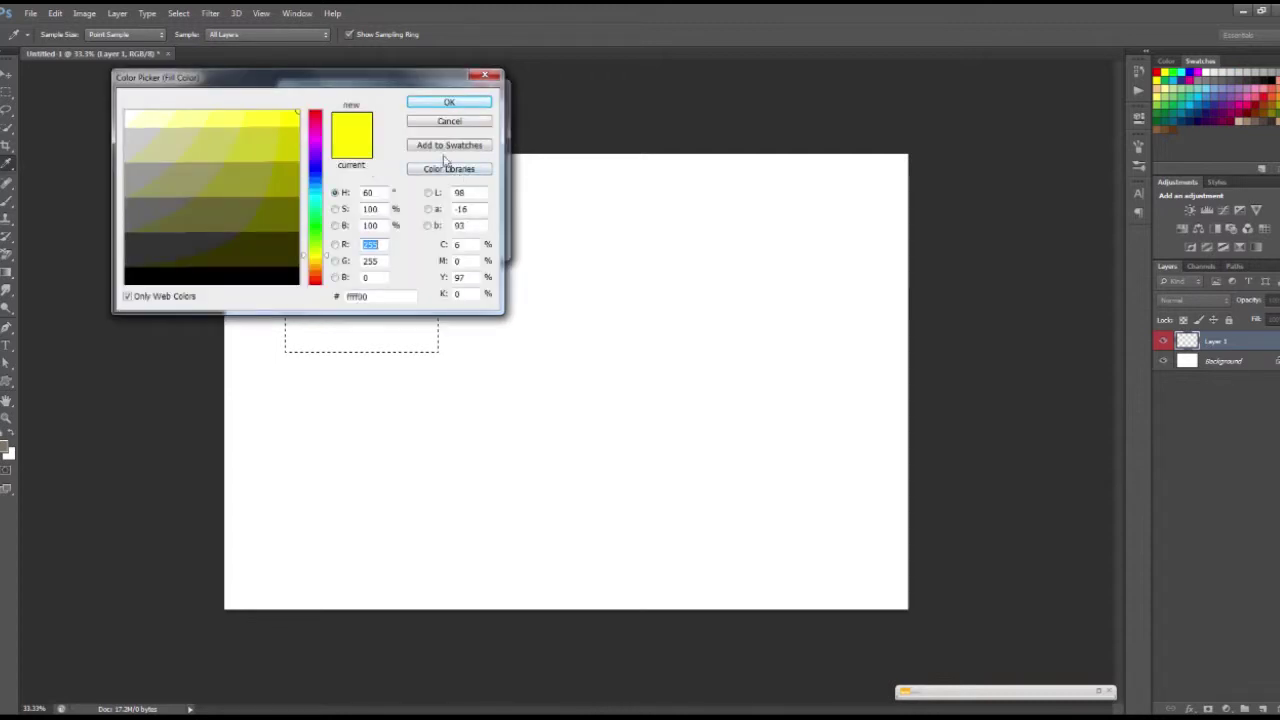
click(449, 103)
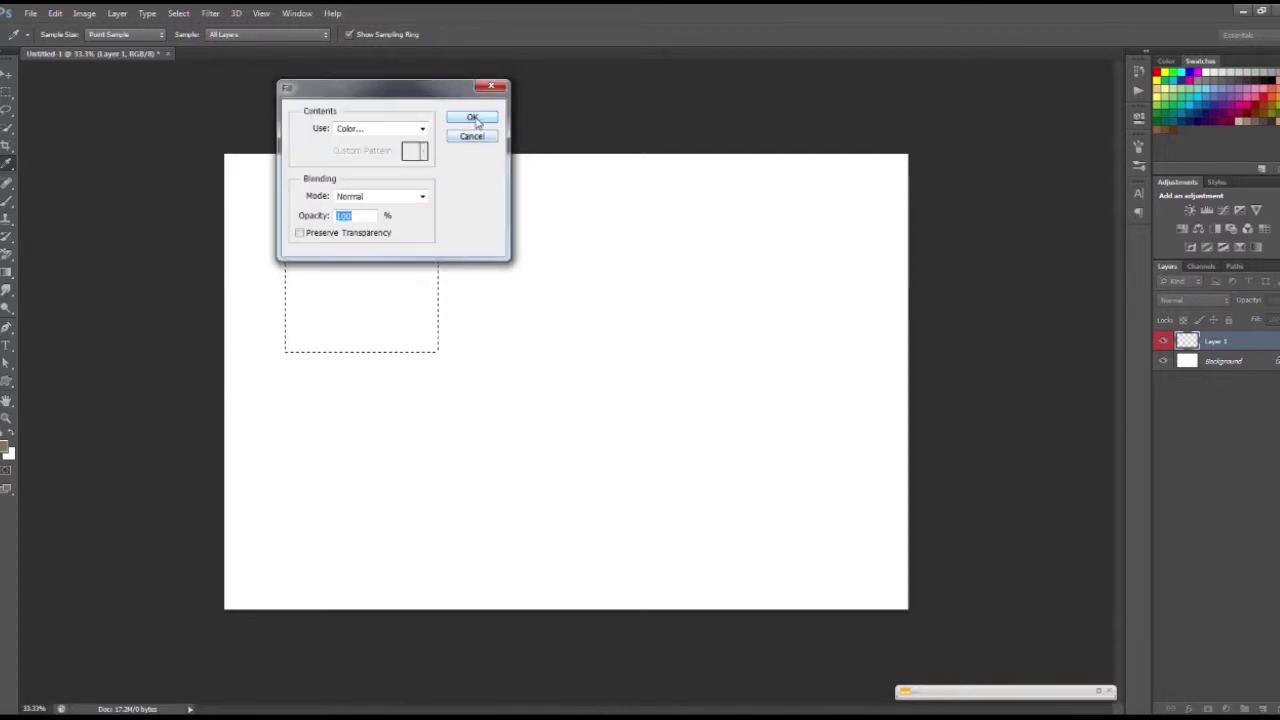
click(476, 119)
key(m)
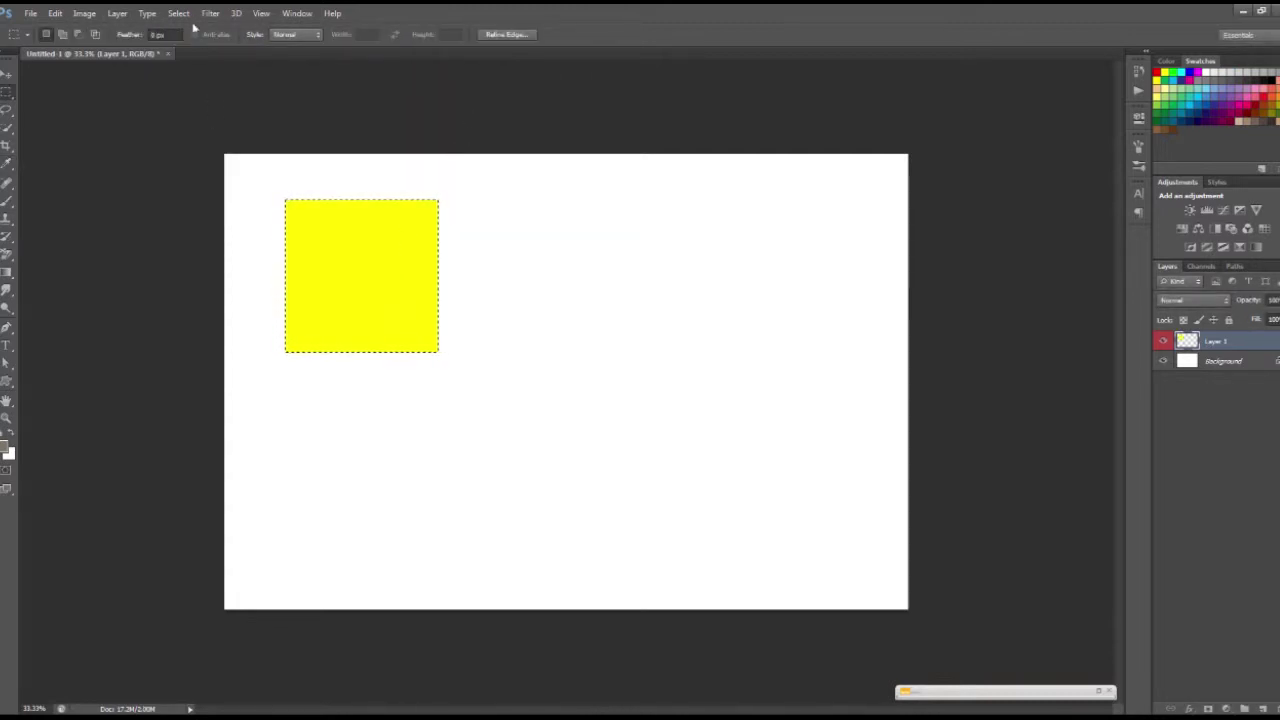
- Deselect and move the yellow square toward the canvas's top-left corner
click(179, 13)
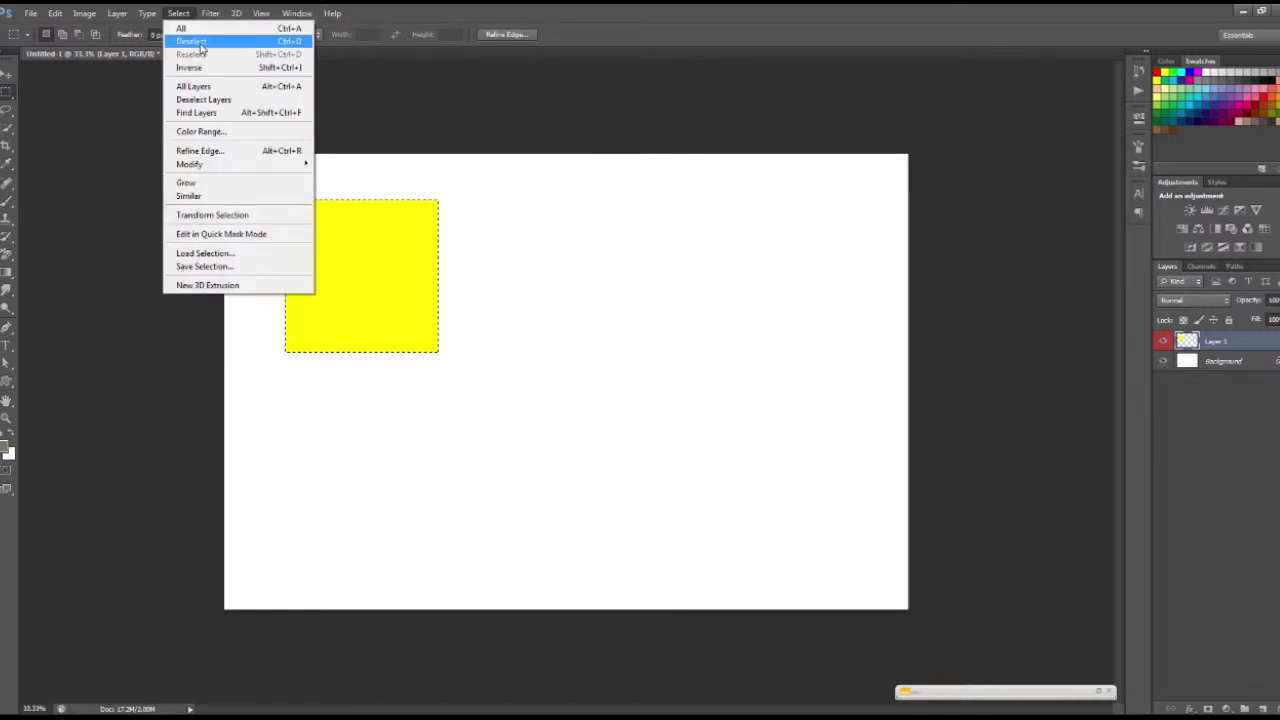
click(200, 41)
click(7, 75)
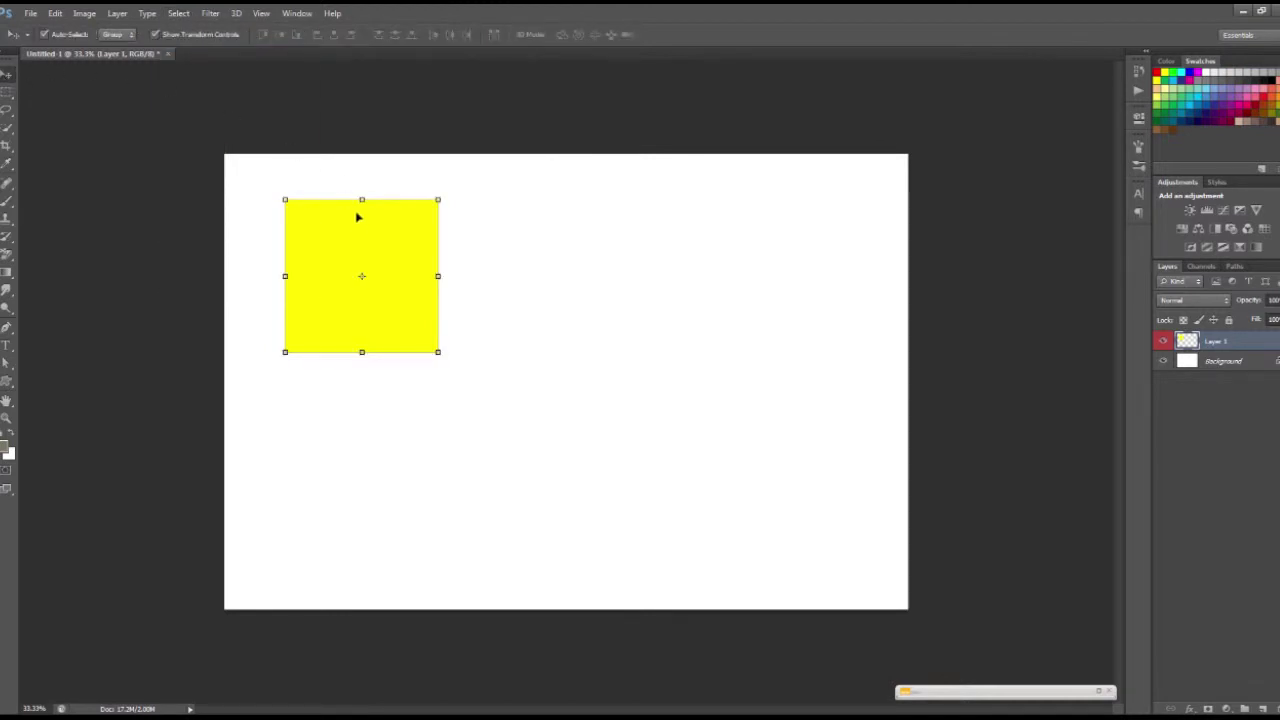
drag(358, 217, 551, 250)
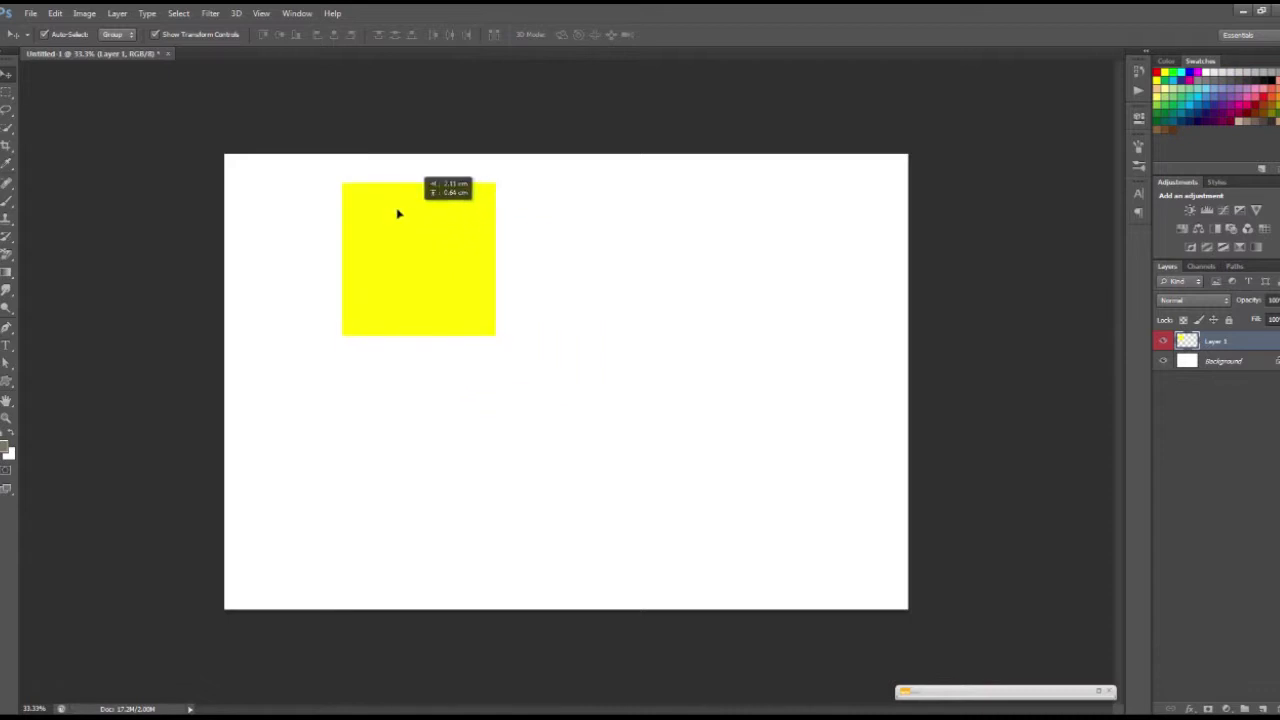
drag(439, 256, 340, 208)
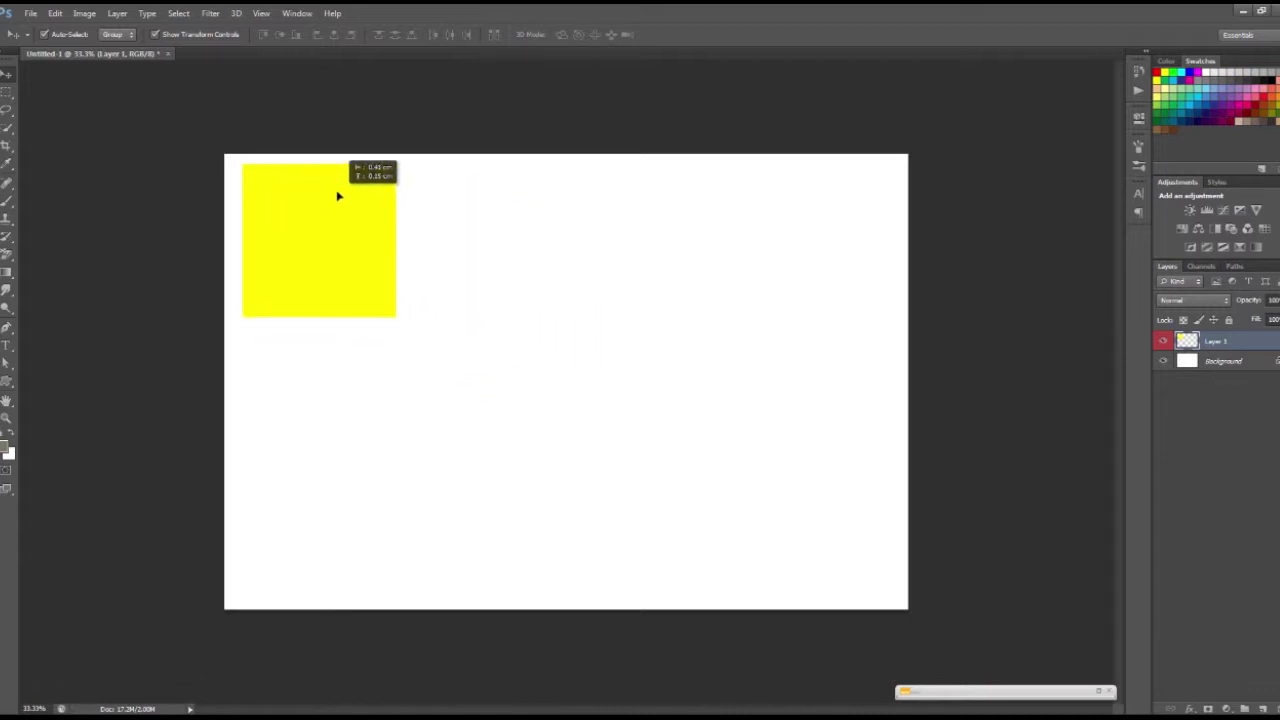
drag(362, 266, 373, 267)
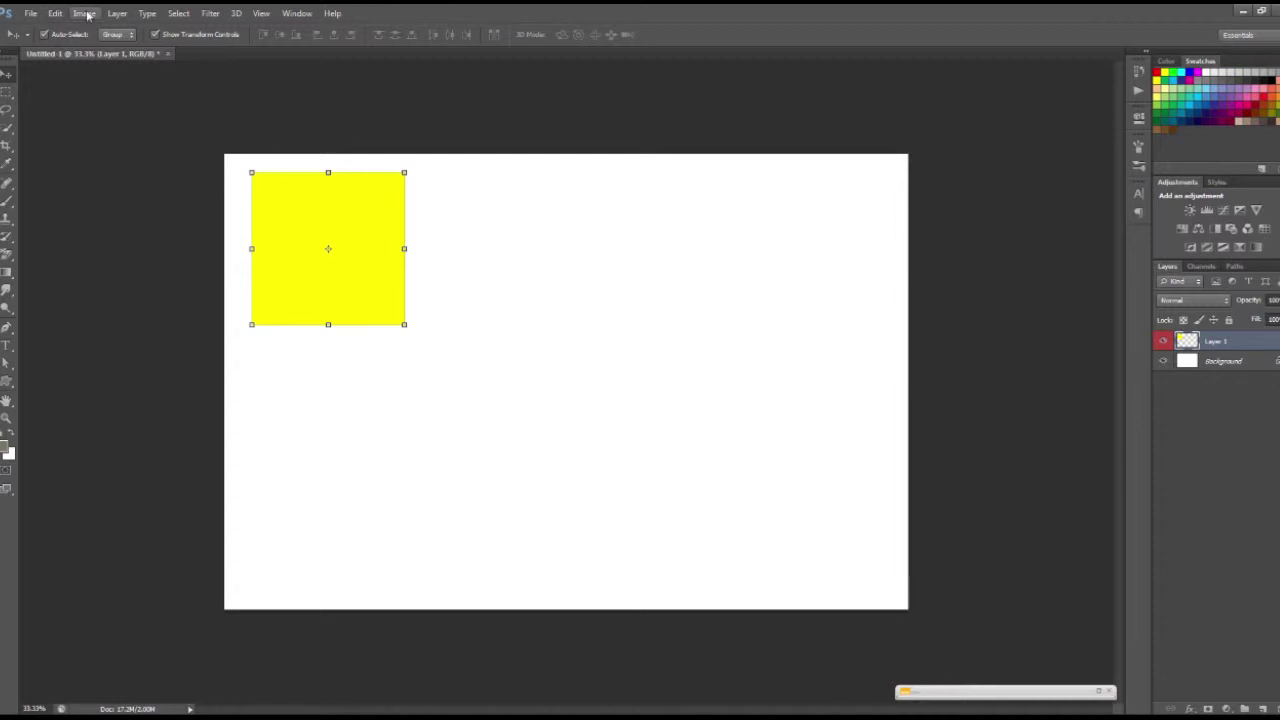
- Add a new layer, Layer 2, with a blue label colour
click(117, 13)
mouse_move(124, 28)
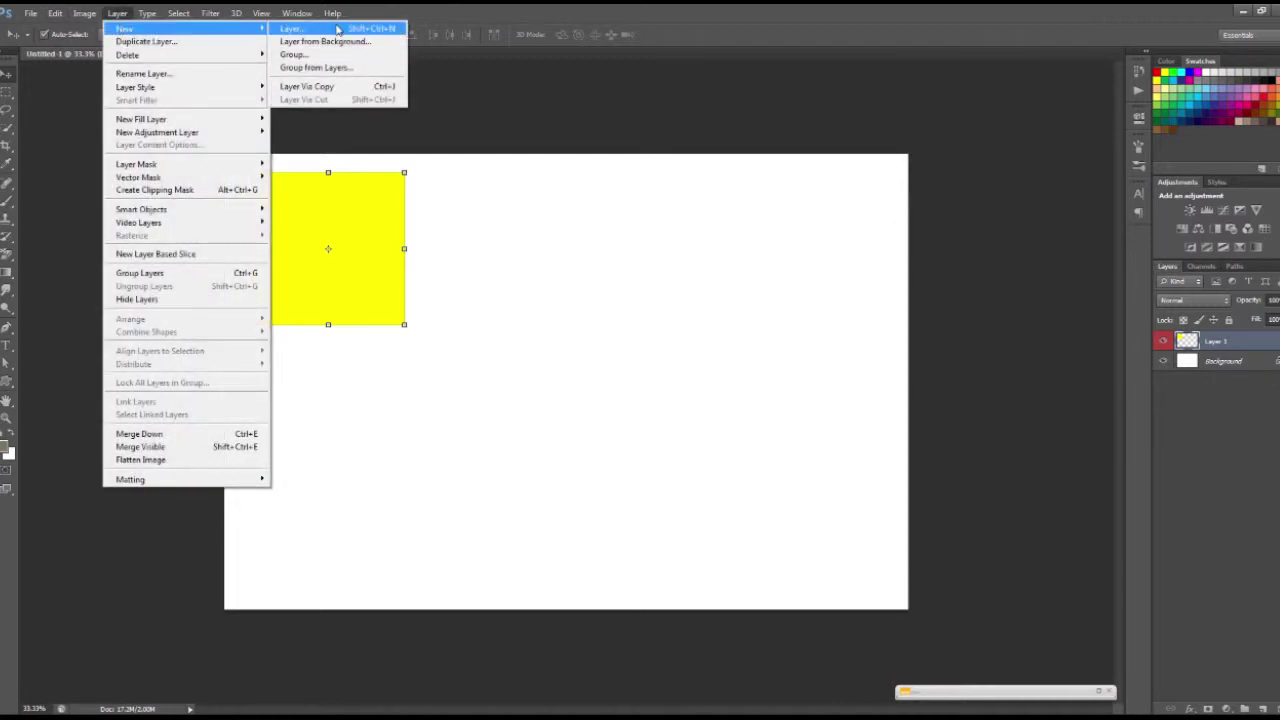
click(337, 29)
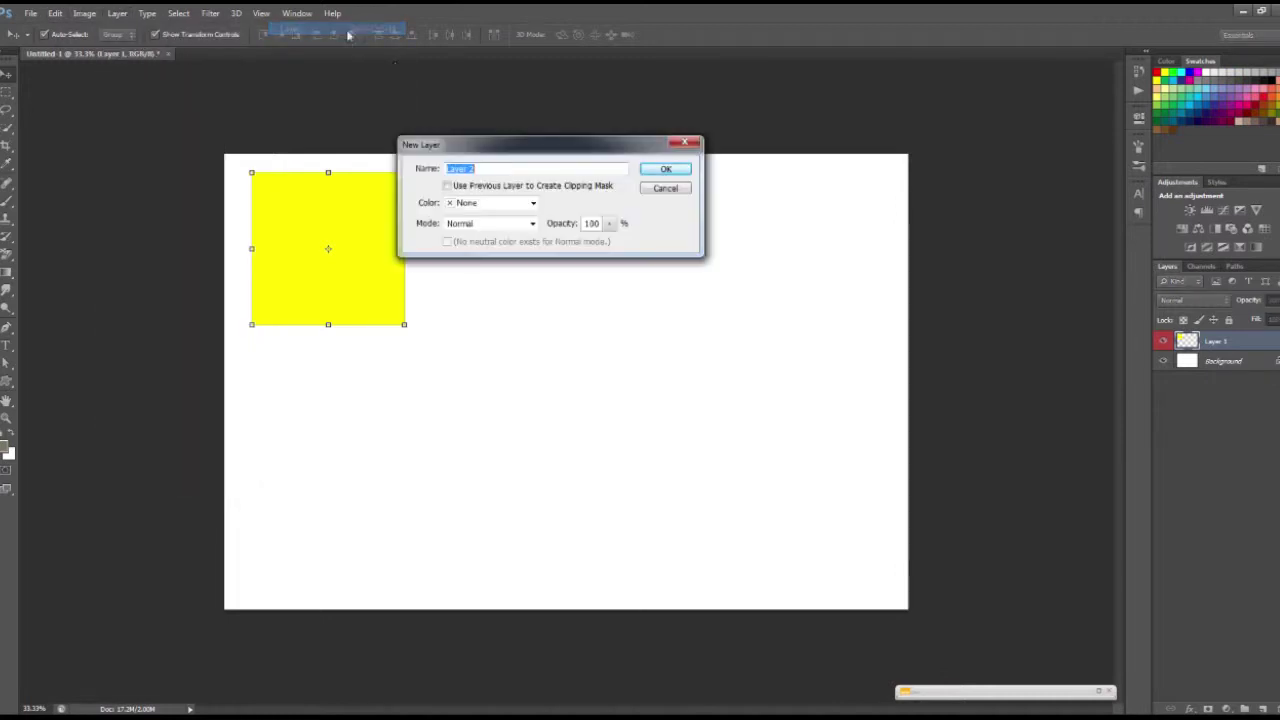
click(503, 205)
click(477, 297)
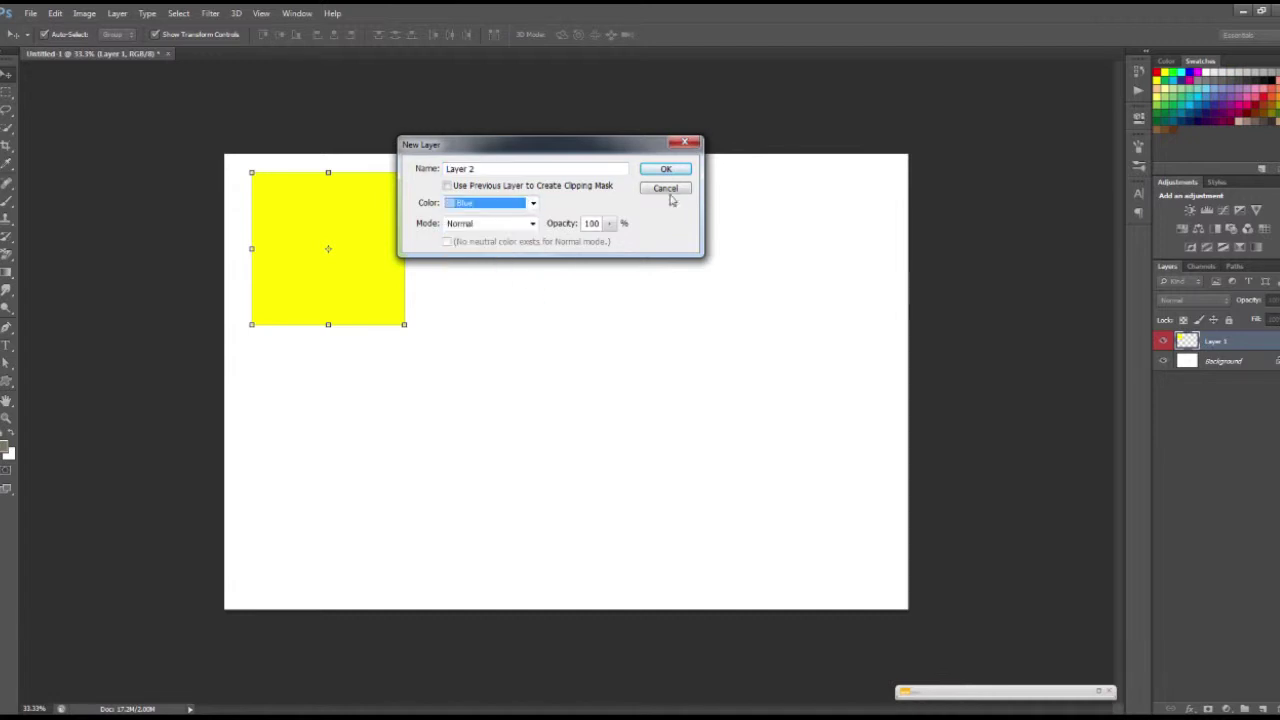
click(665, 169)
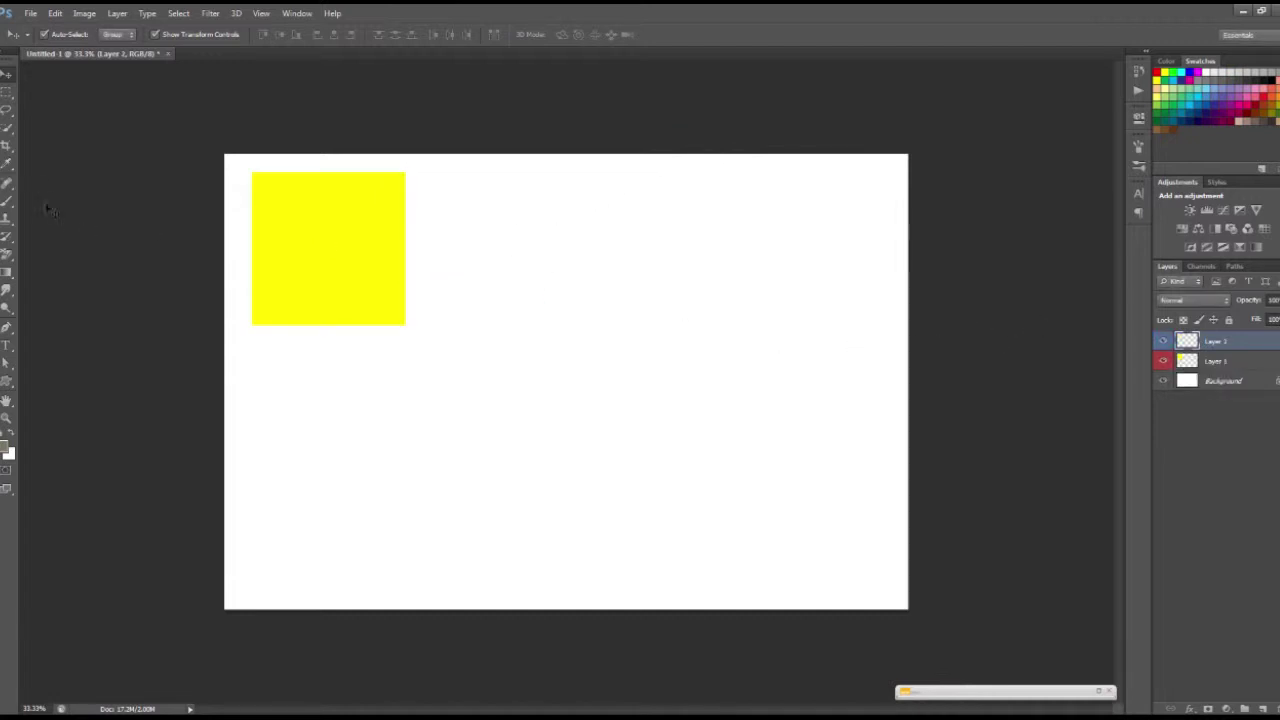
- Select a circular area right of the square and fill it with blue
click(8, 91)
click(48, 104)
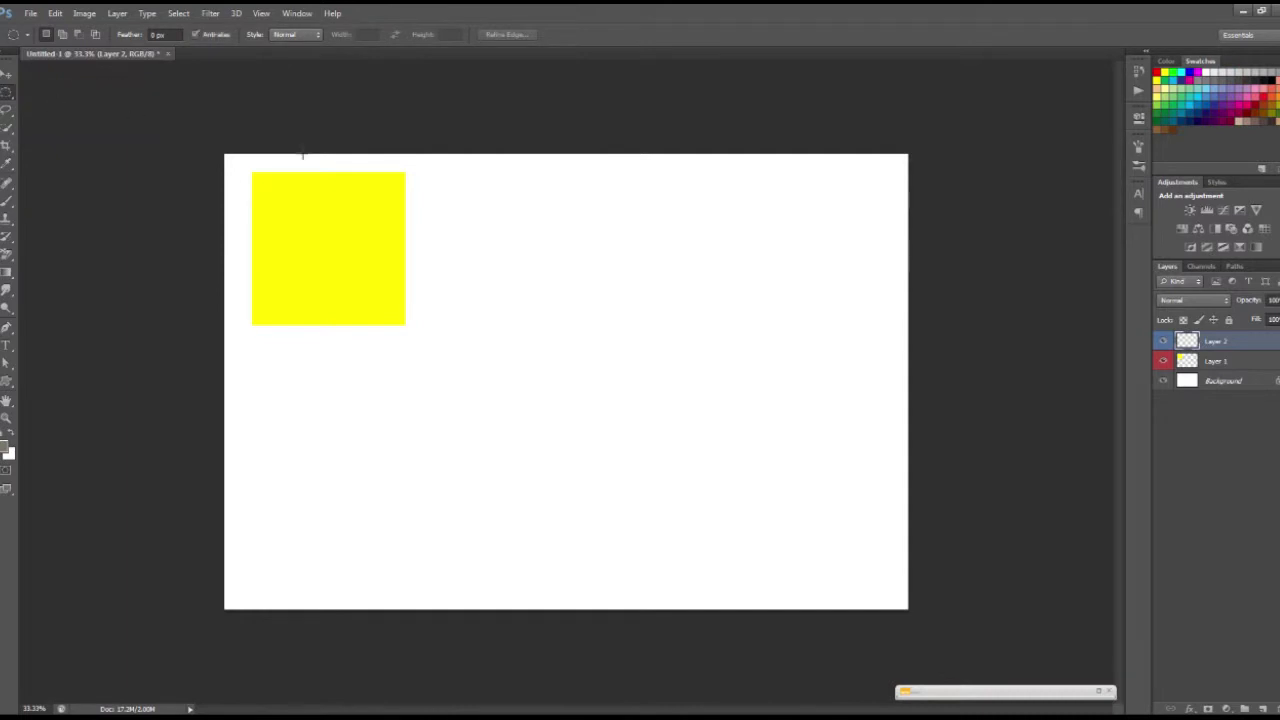
drag(555, 232, 777, 437)
click(433, 126)
drag(555, 232, 773, 450)
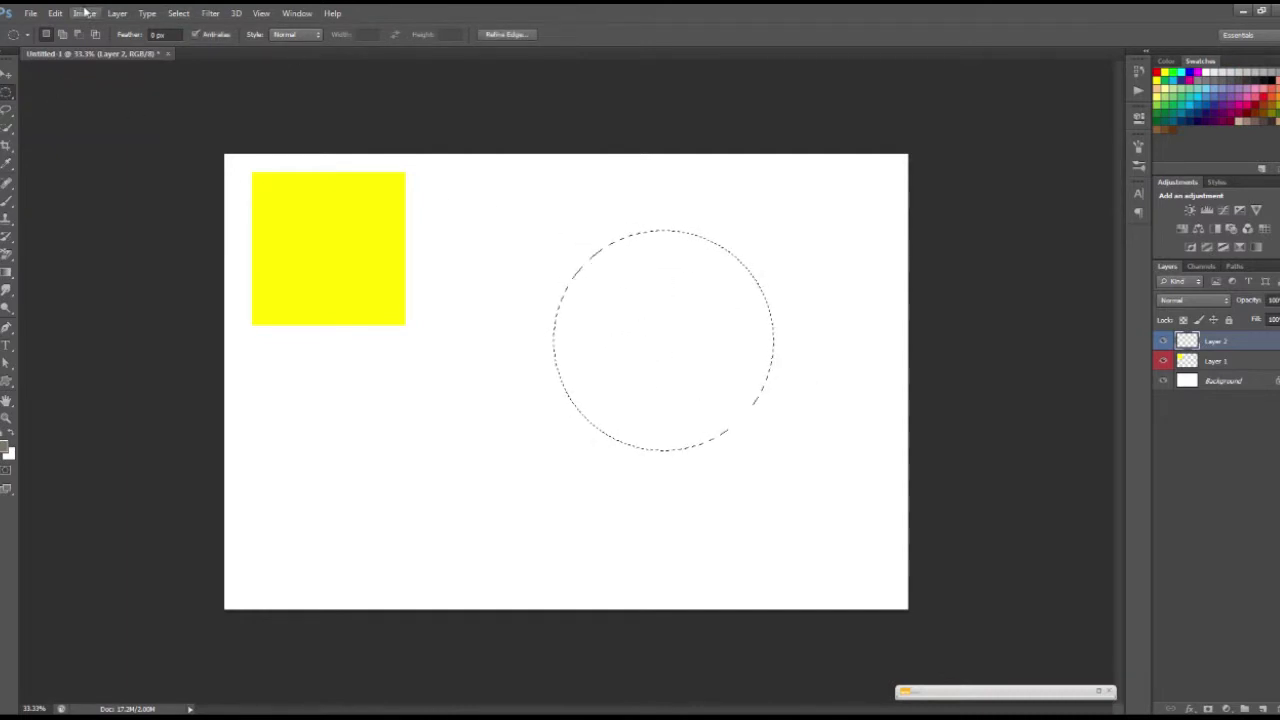
click(55, 13)
click(130, 208)
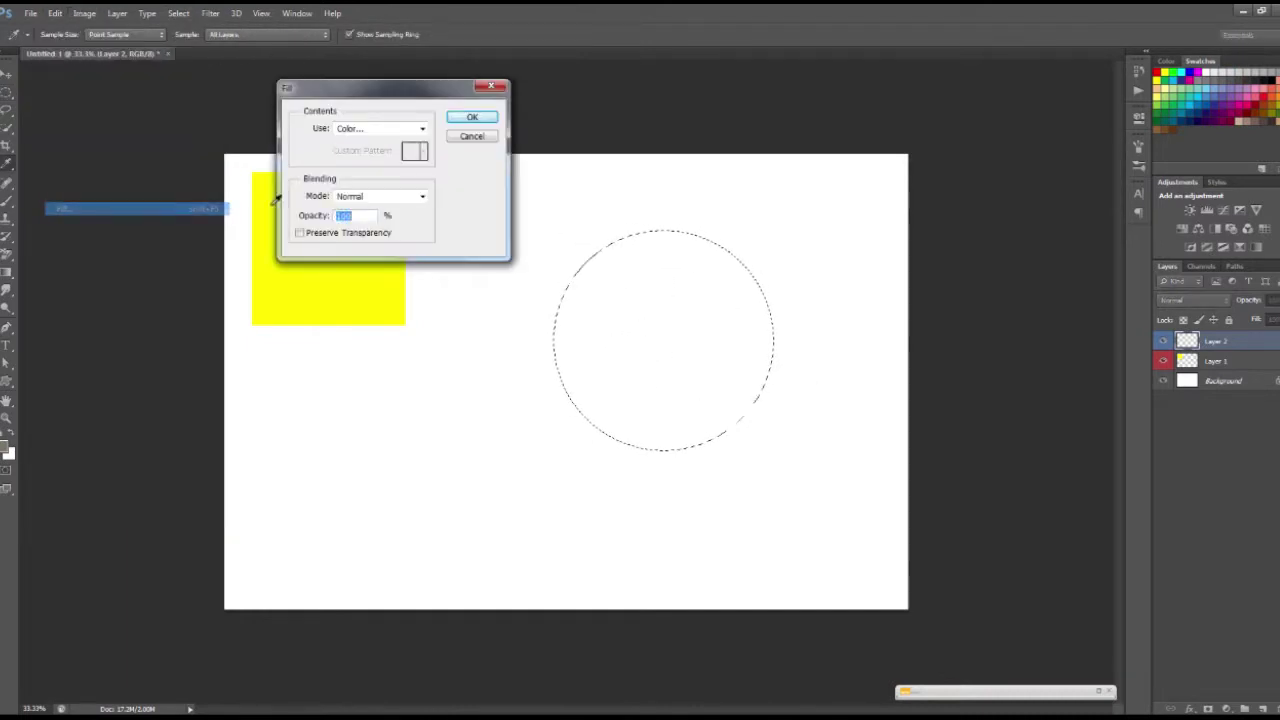
click(380, 129)
click(385, 175)
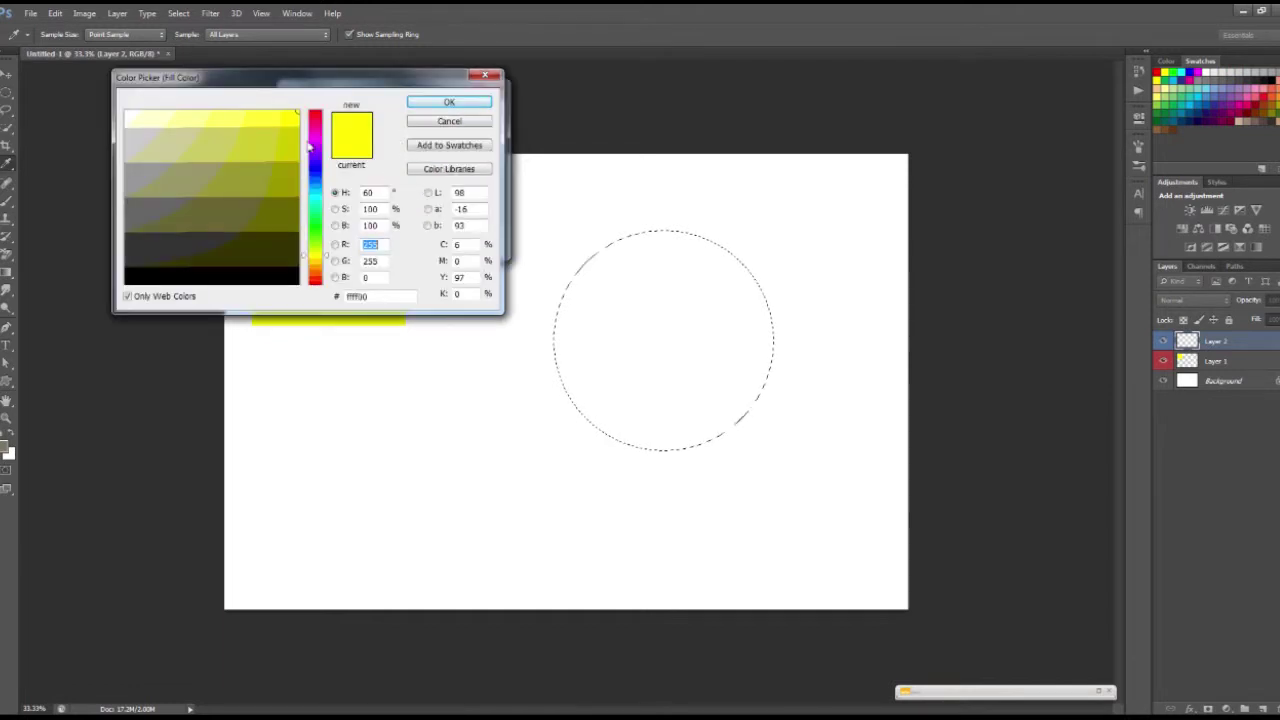
click(315, 172)
click(446, 103)
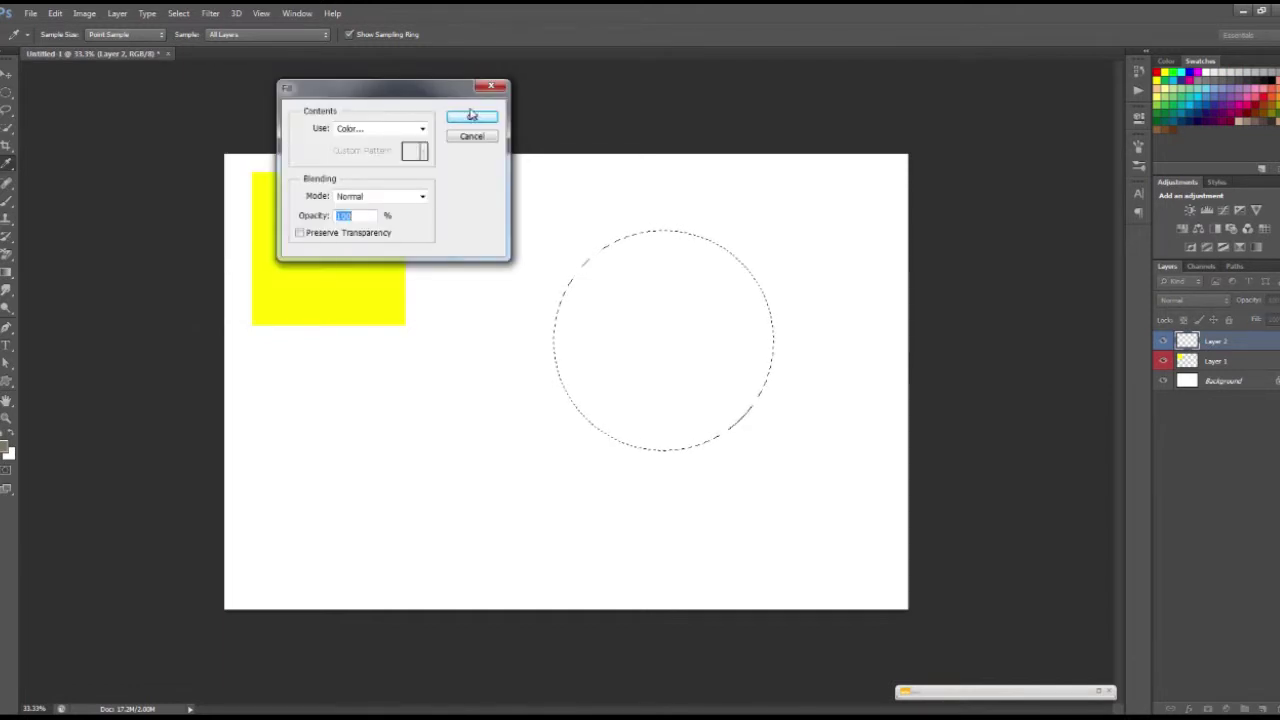
- Deselect and move the blue circle toward the canvas centre
click(180, 13)
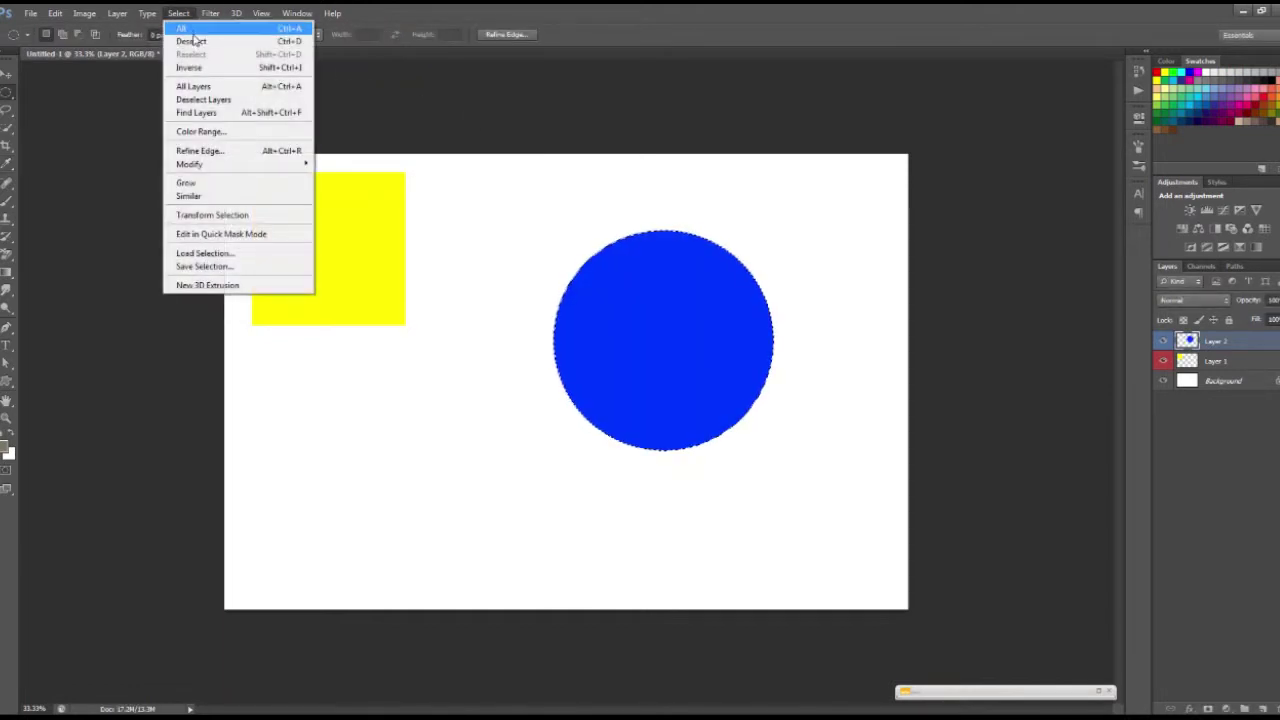
click(195, 40)
click(12, 72)
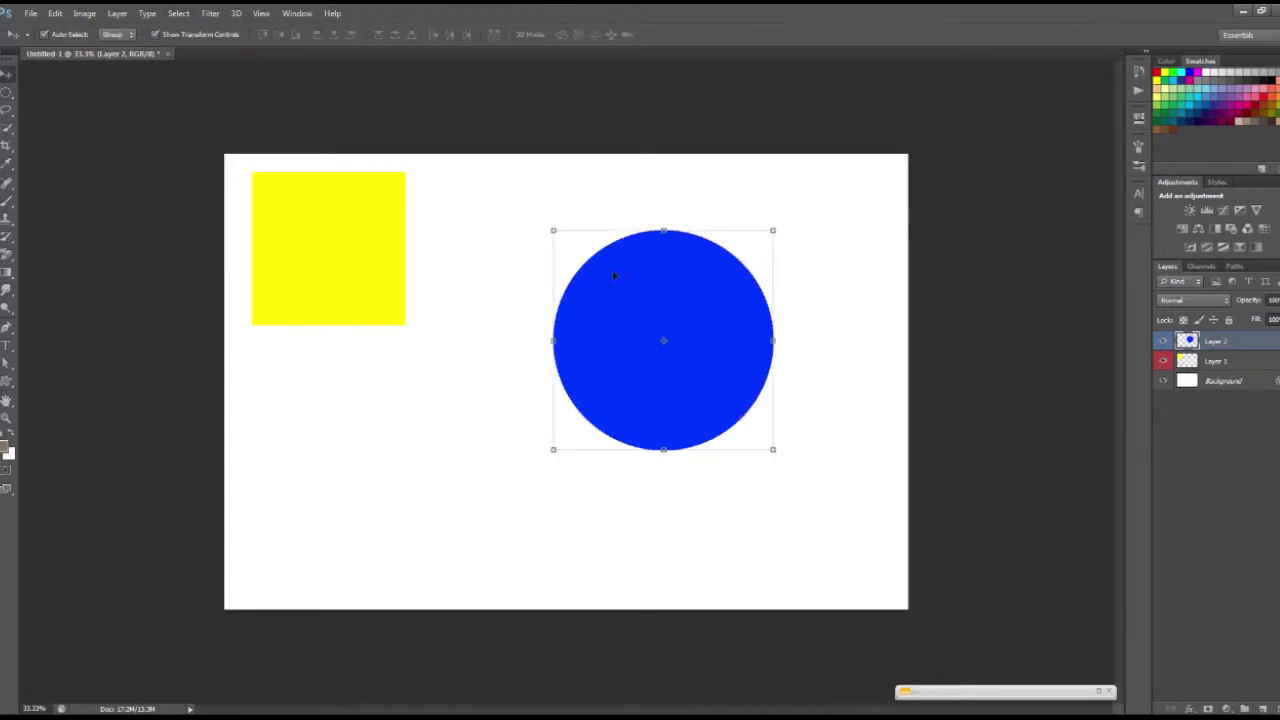
drag(625, 252, 550, 249)
click(366, 276)
- Stack the yellow square above the blue circle and centre the circle around it
drag(360, 296, 572, 369)
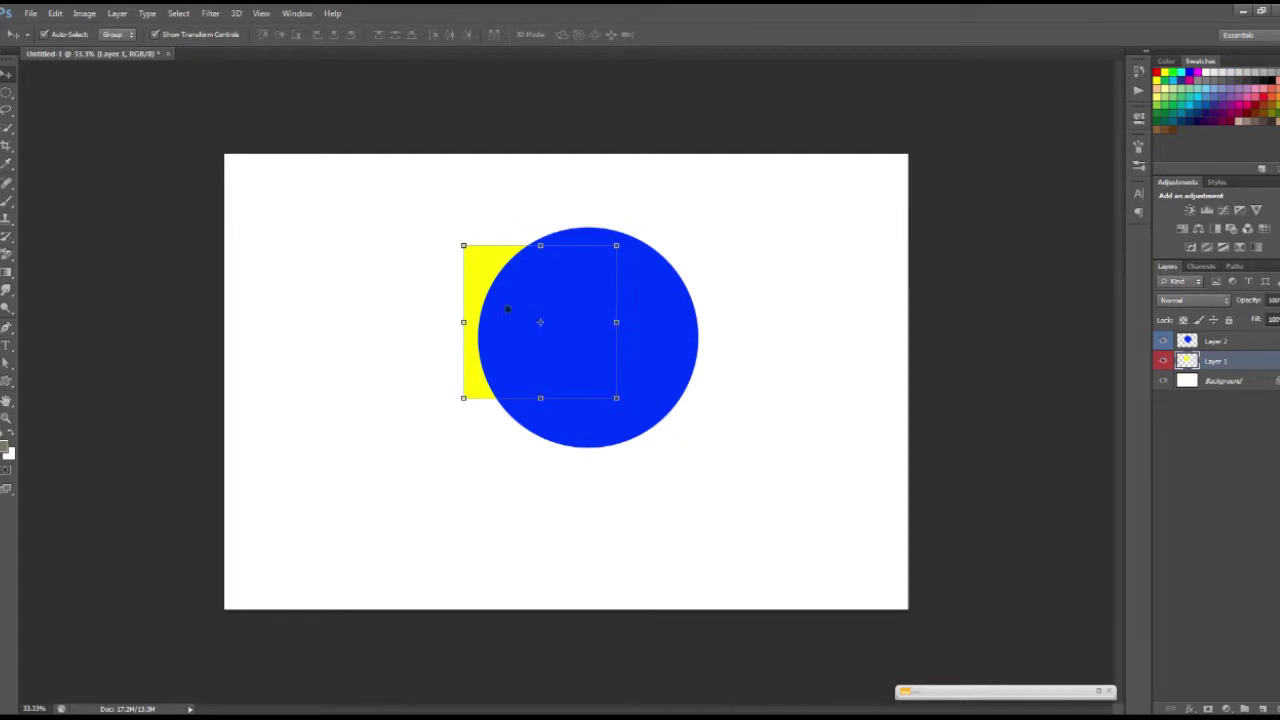
drag(481, 288, 467, 271)
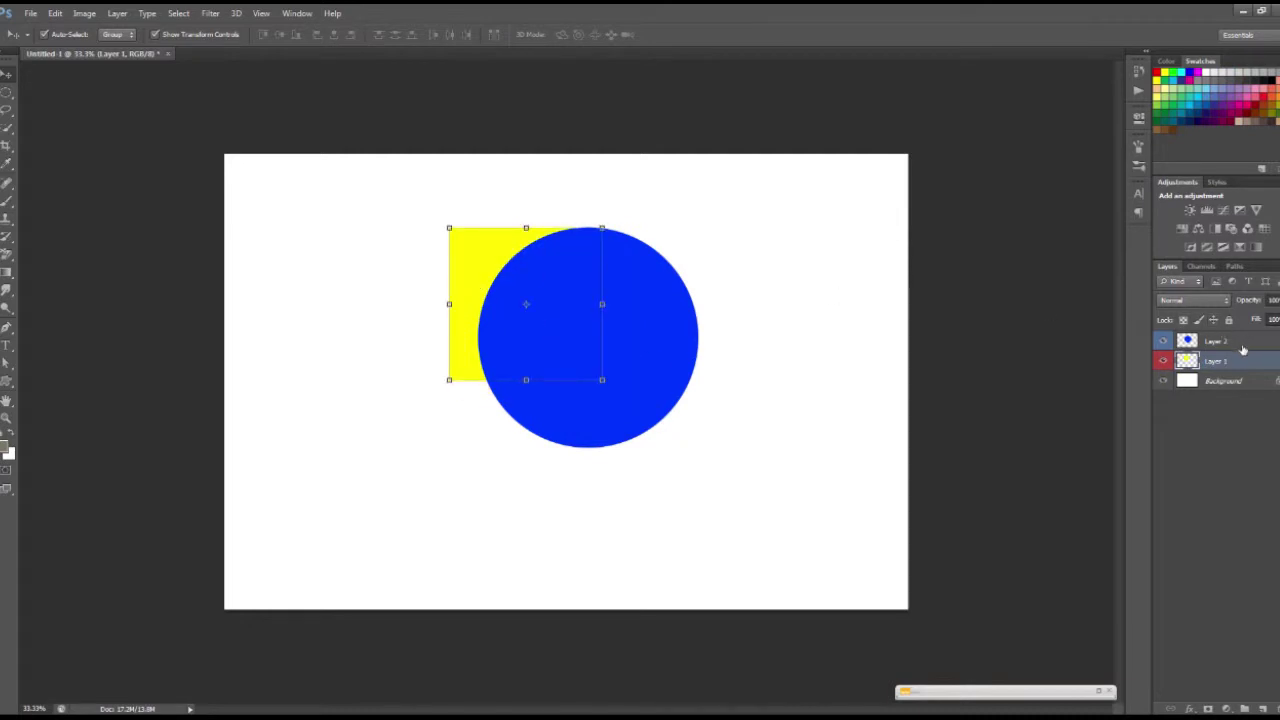
drag(1243, 345, 1243, 372)
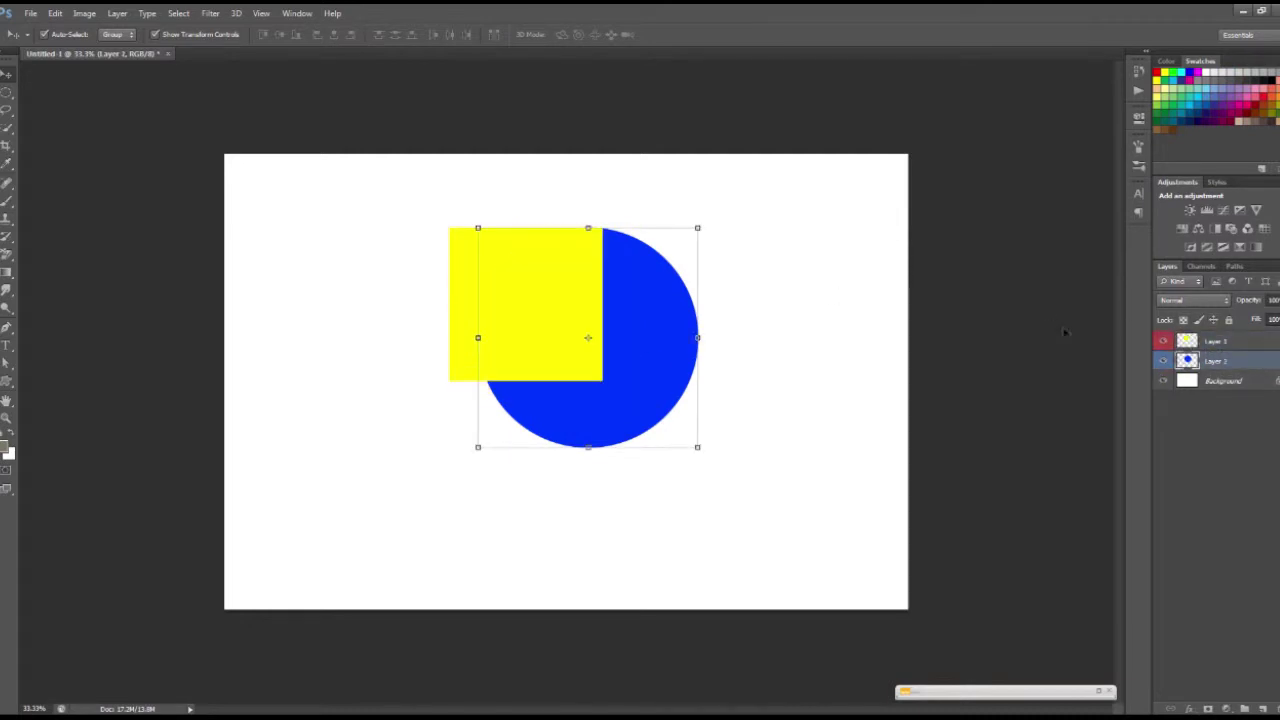
drag(619, 319, 557, 285)
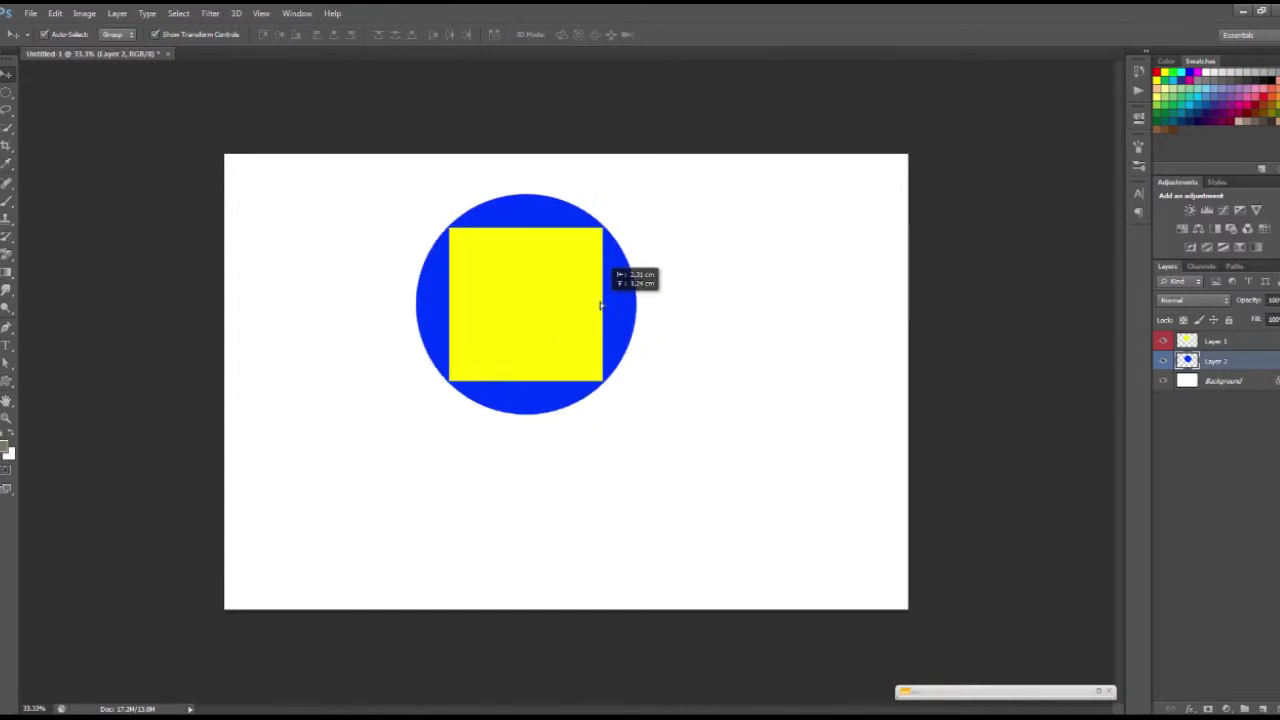
- Rotate the yellow square about 43° into a diamond
click(600, 338)
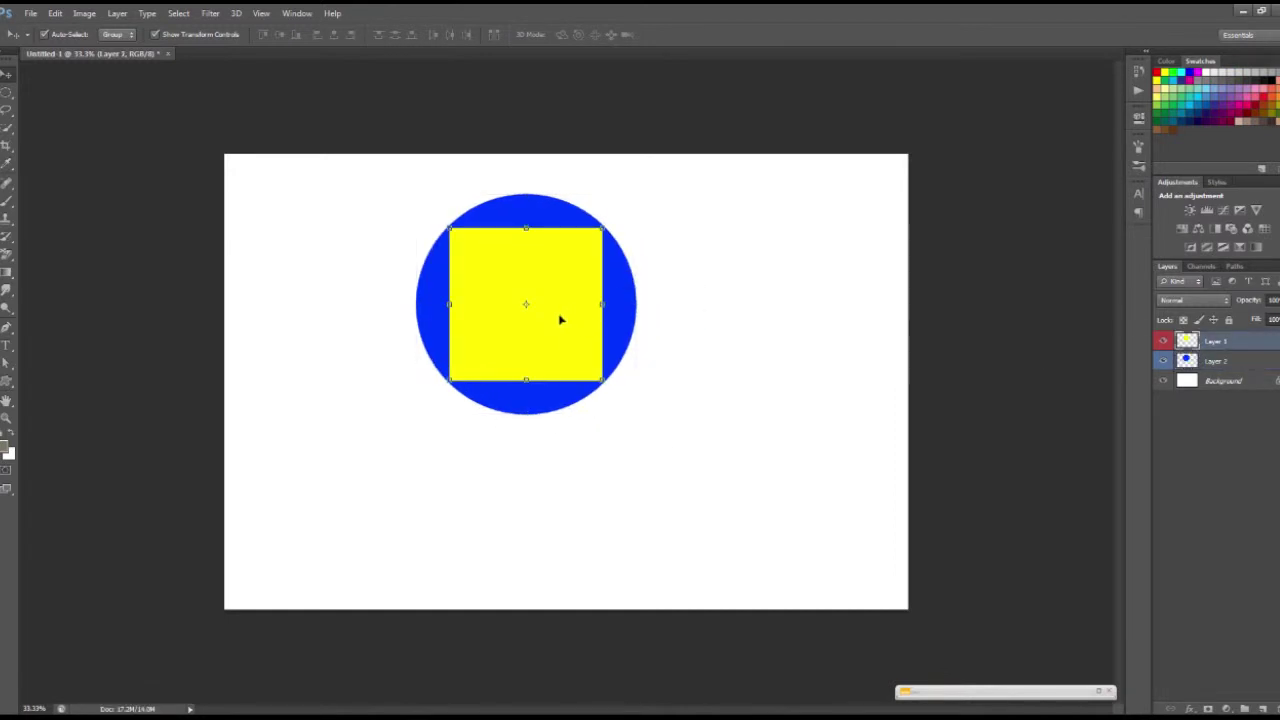
drag(613, 229, 637, 295)
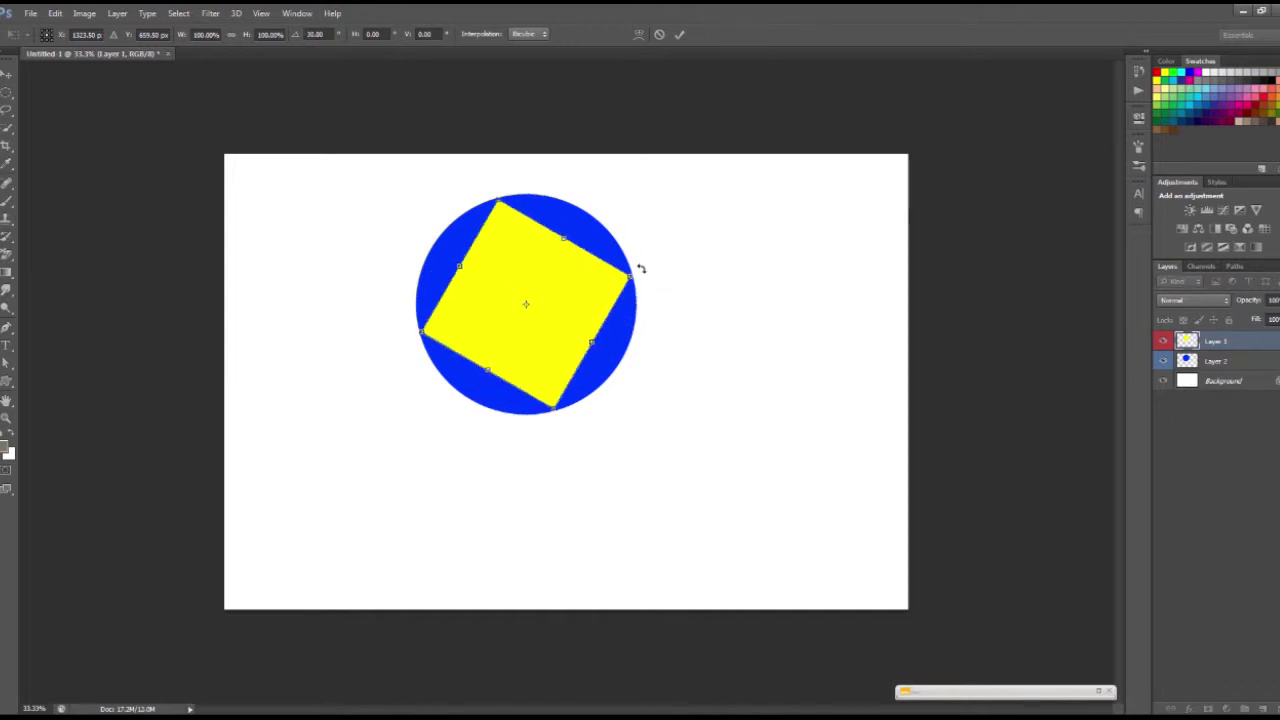
drag(648, 243, 657, 271)
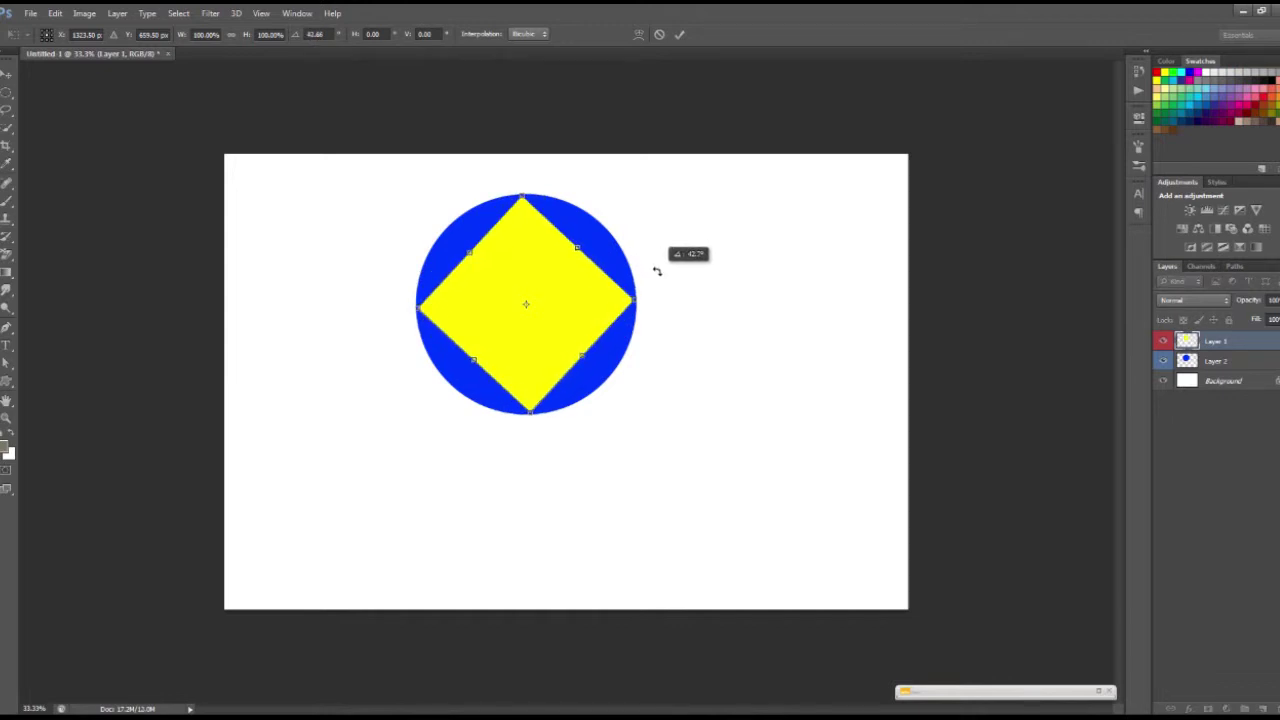
click(679, 34)
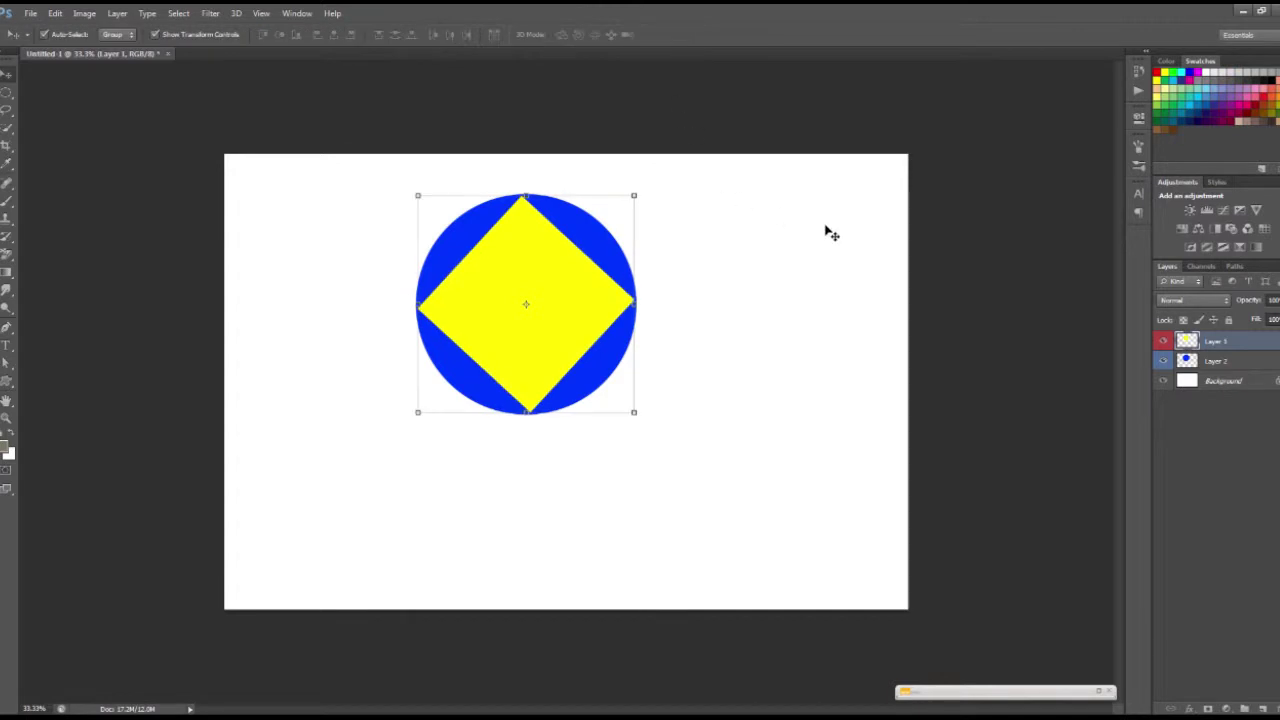
click(702, 228)
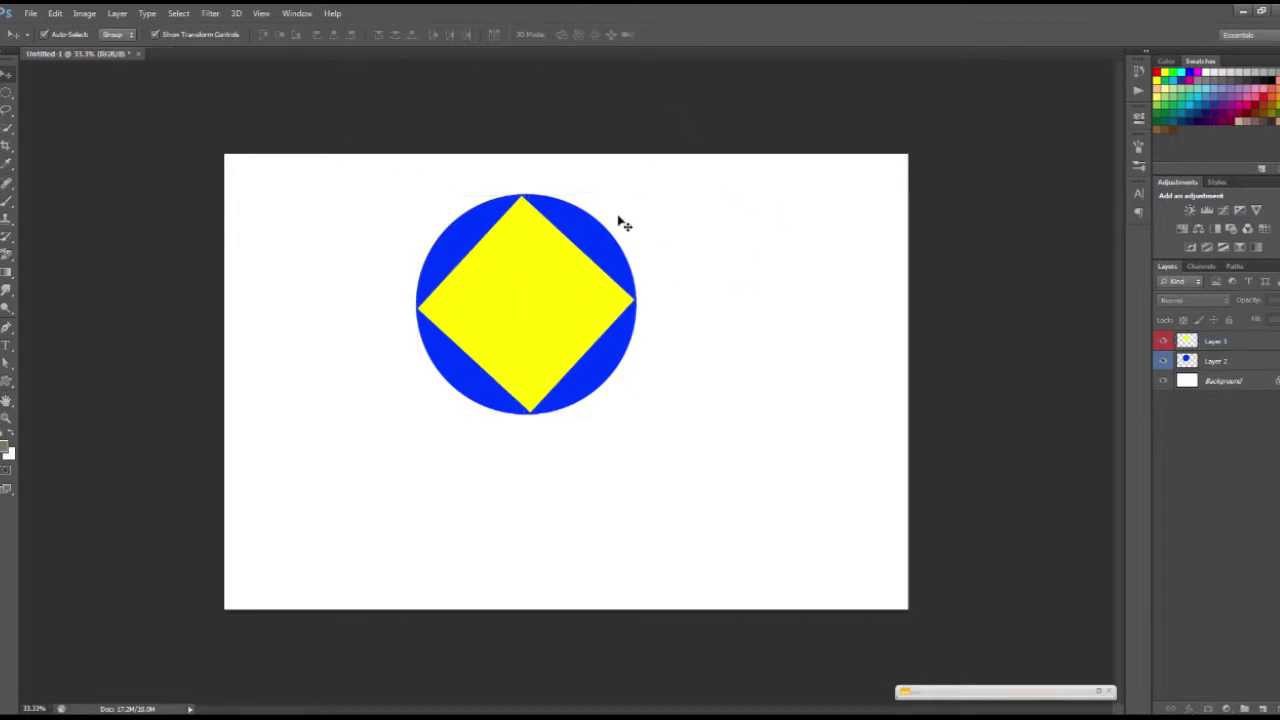
click(1230, 356)
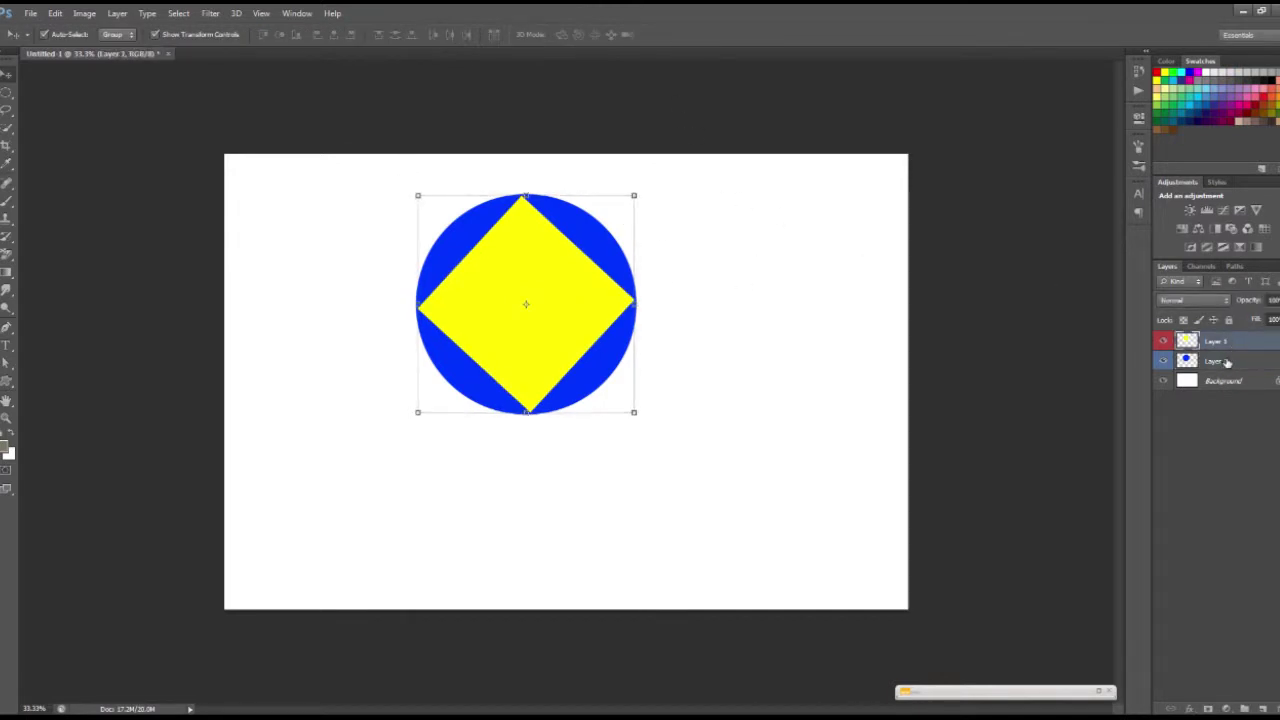
click(1230, 358)
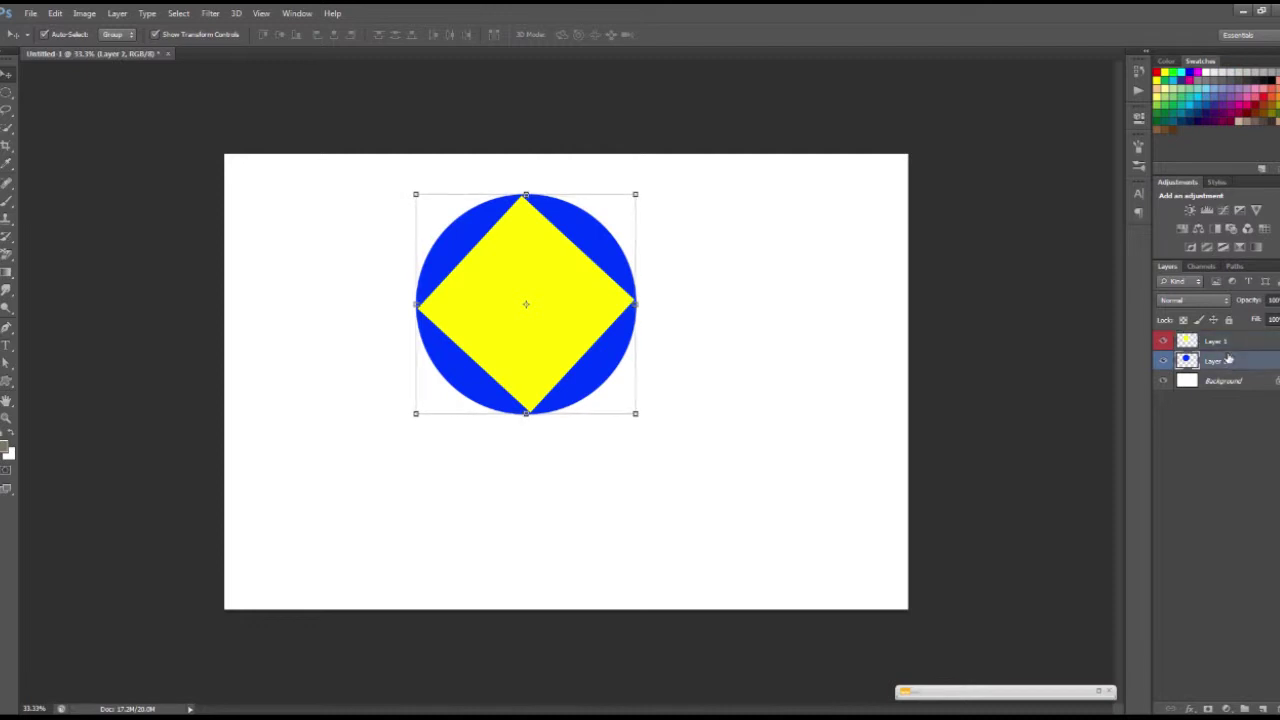
click(1231, 346)
click(1181, 349)
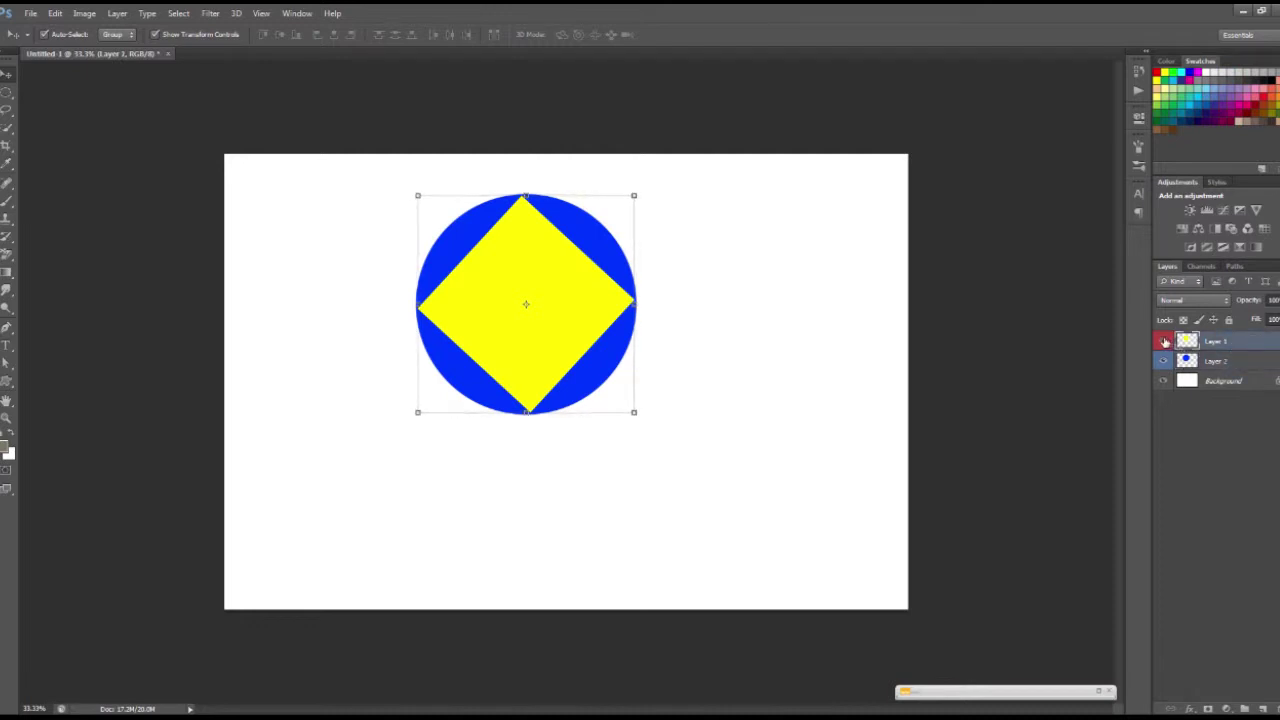
click(1164, 341)
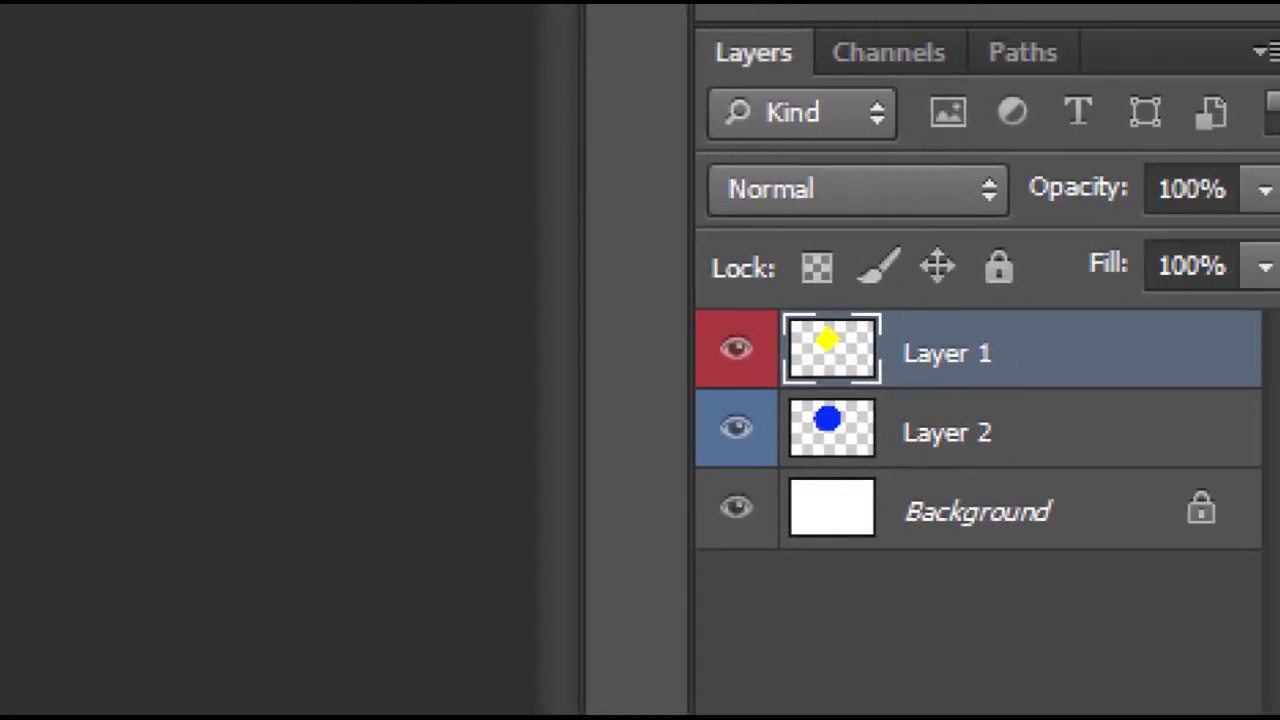
- Return to the diamond's layer and leave its fill at 100%
key(alt+bracketleft)
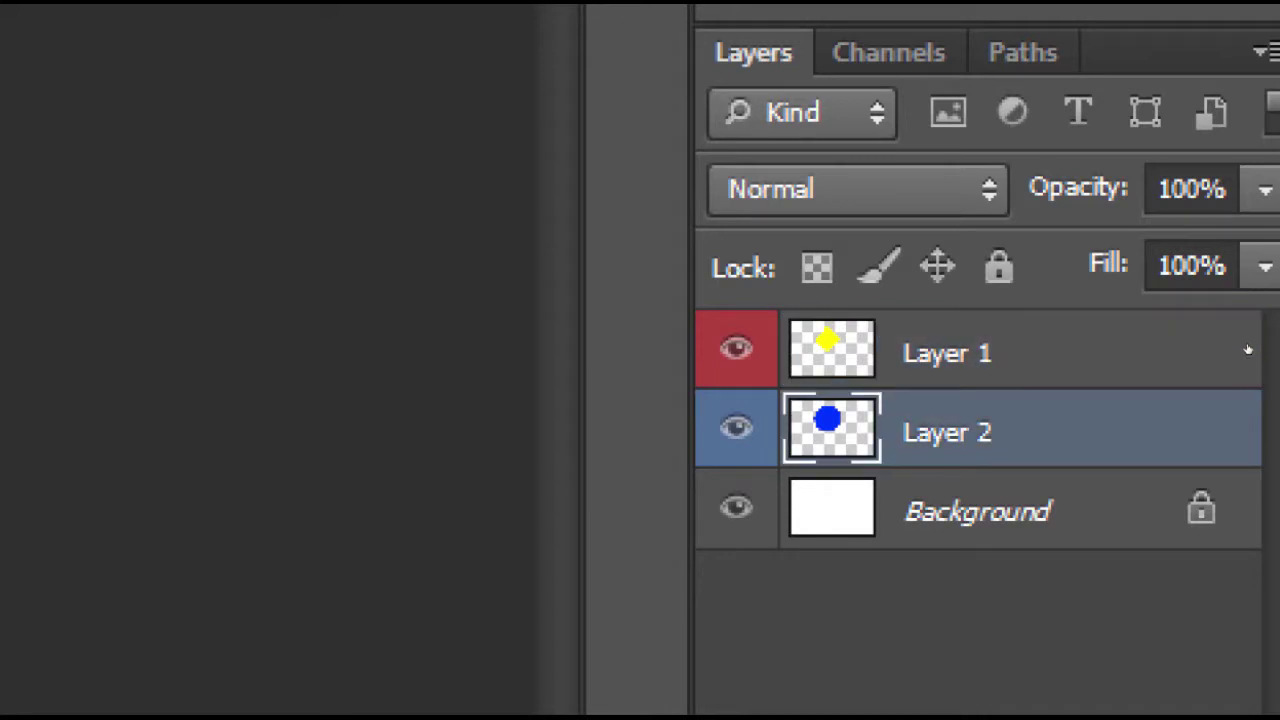
key(alt+bracketright)
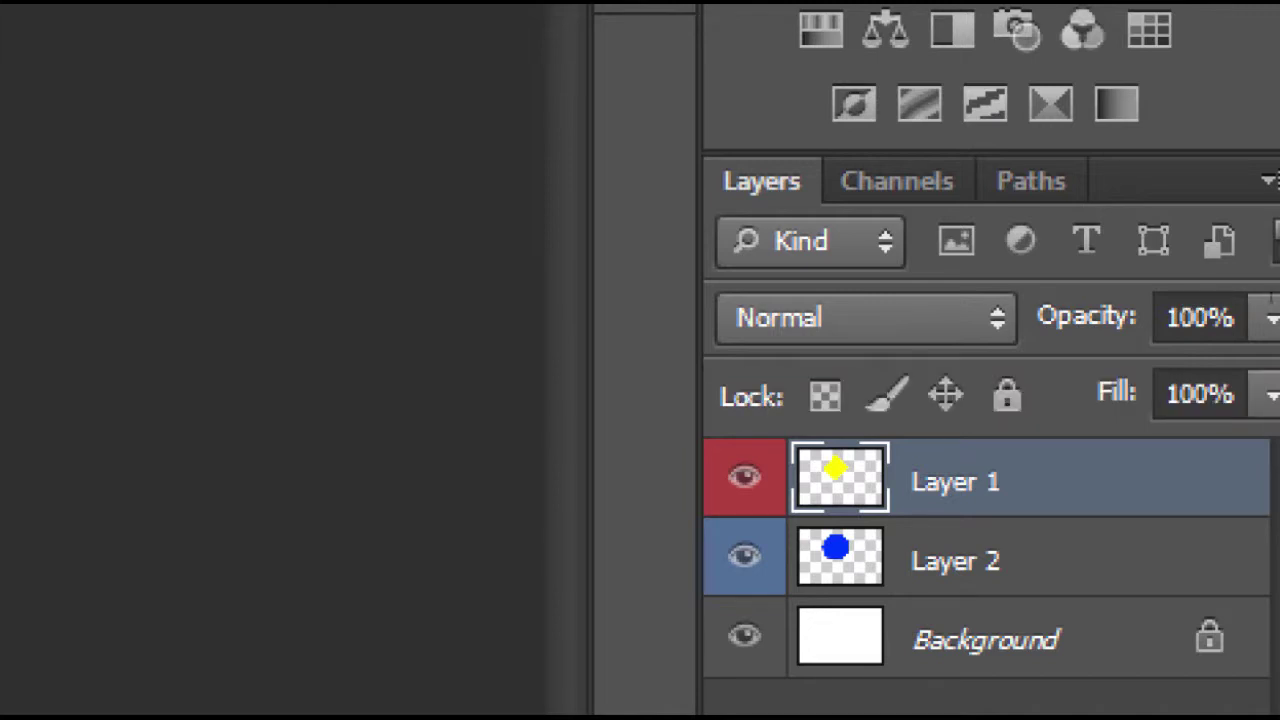
click(1200, 317)
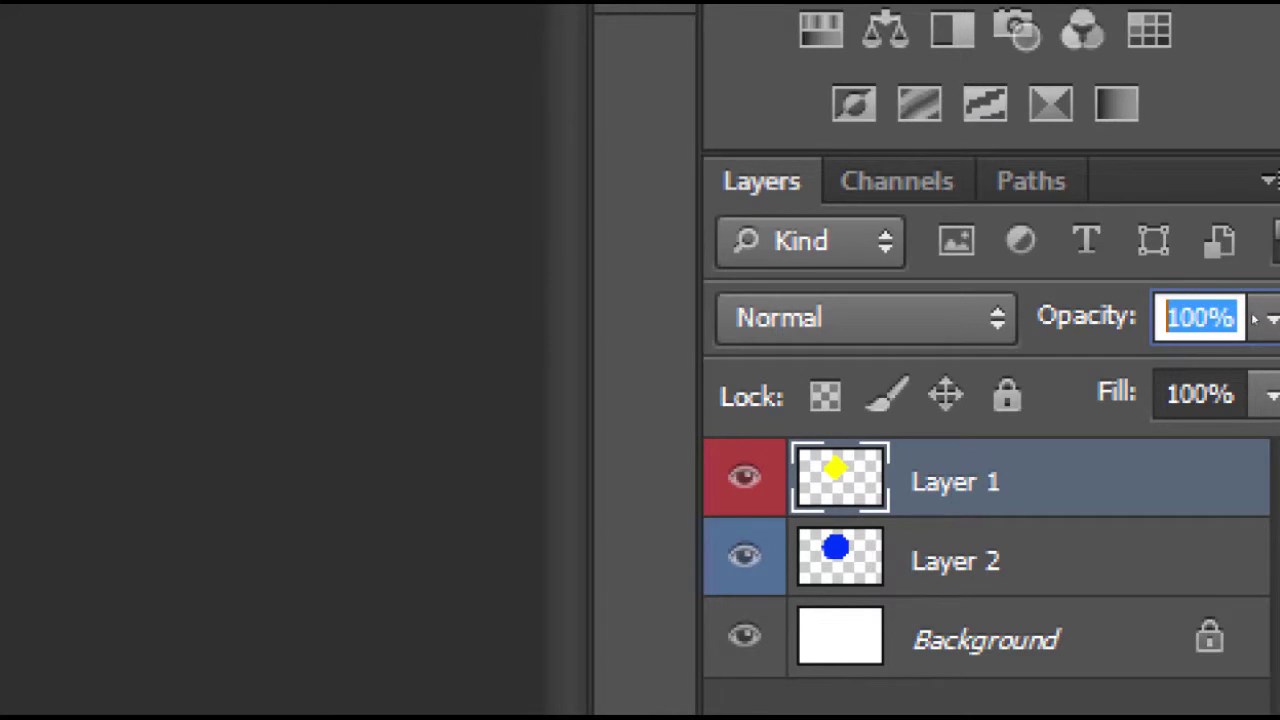
click(1235, 393)
key(Return)
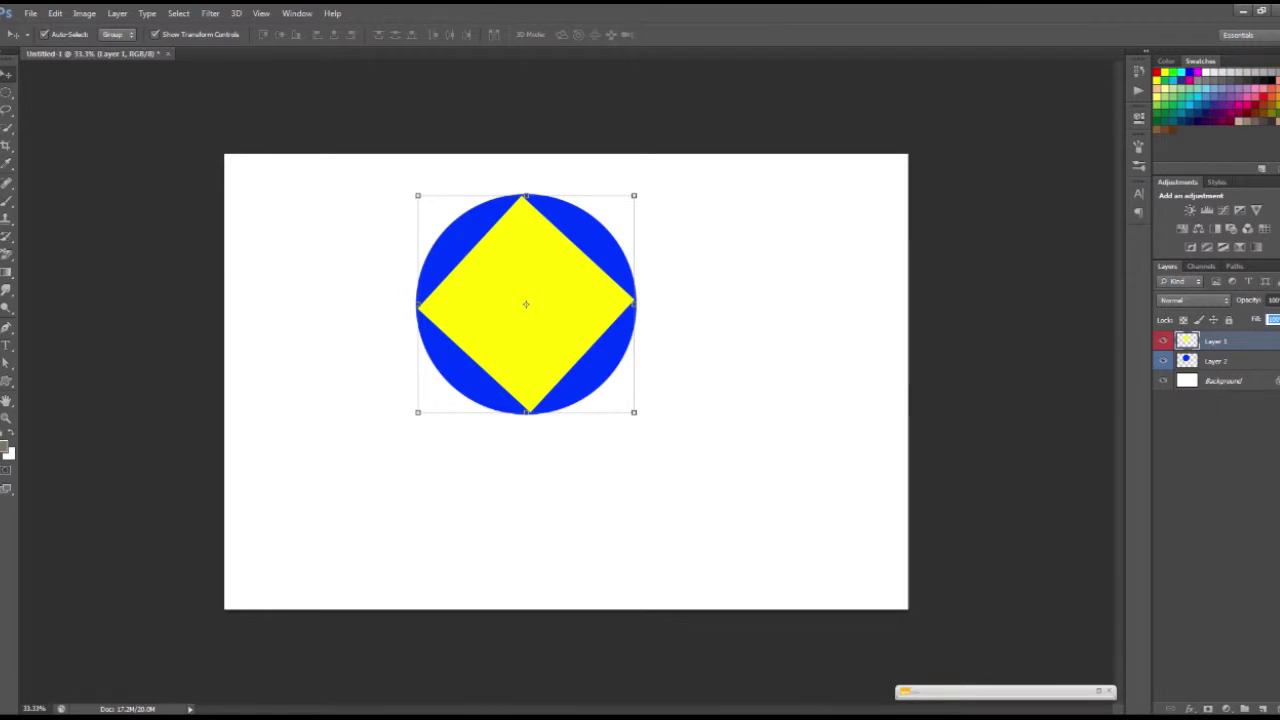
key(Return)
- Lower the diamond's opacity to about 49% and move it beside the blue circle
drag(1277, 319, 1262, 318)
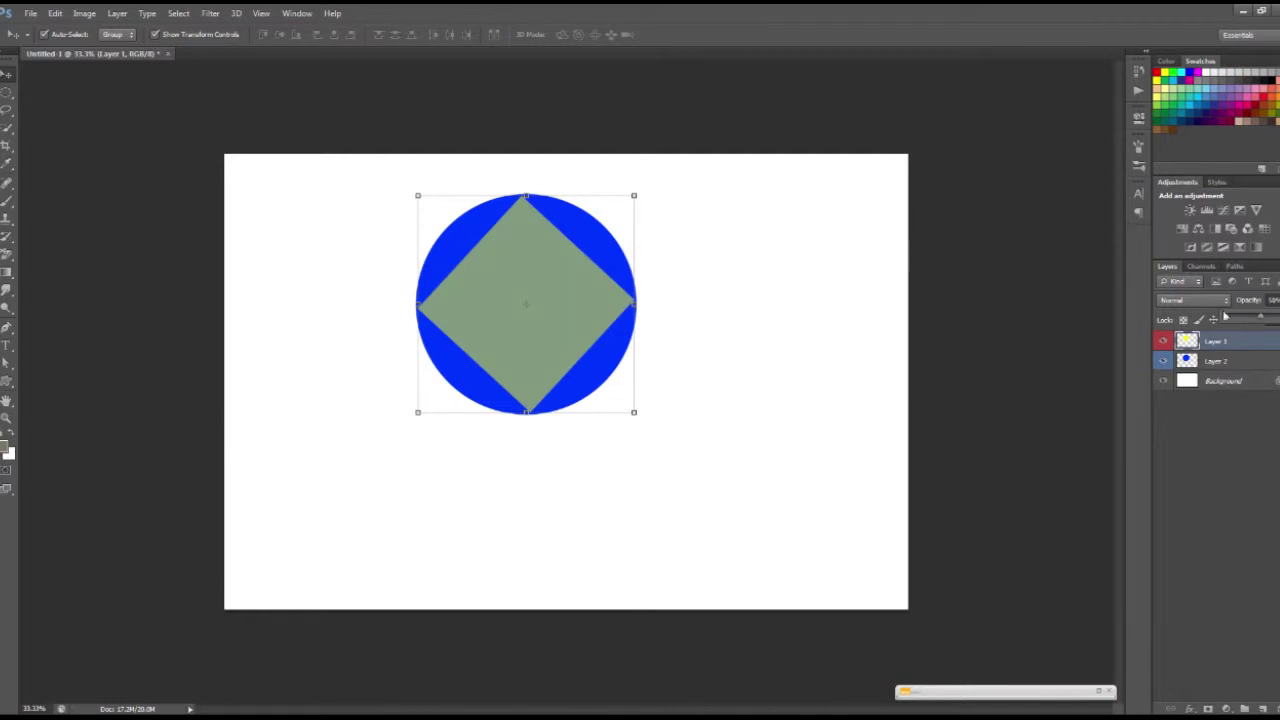
mouse_move(608, 306)
mouse_down()
mouse_move(731, 309)
mouse_move(766, 337)
mouse_up()
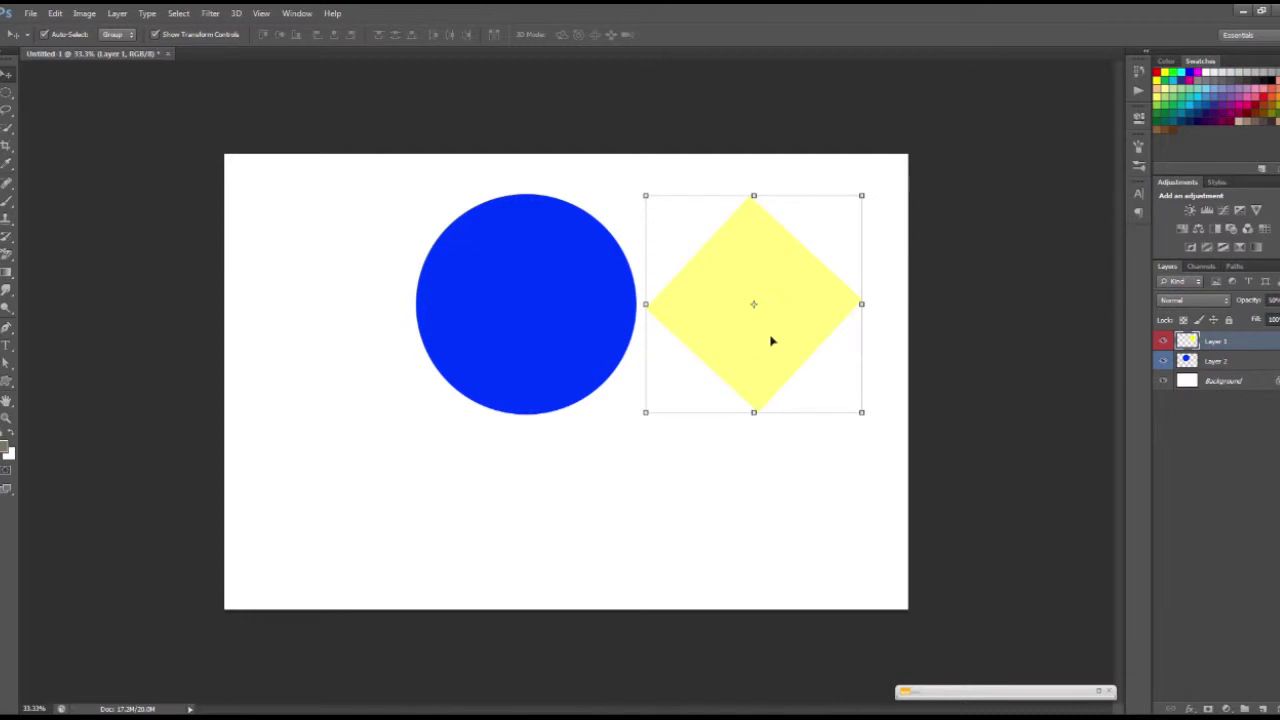
mouse_move(740, 350)
mouse_down()
mouse_move(563, 337)
mouse_move(644, 355)
mouse_move(552, 348)
mouse_move(794, 351)
mouse_up()
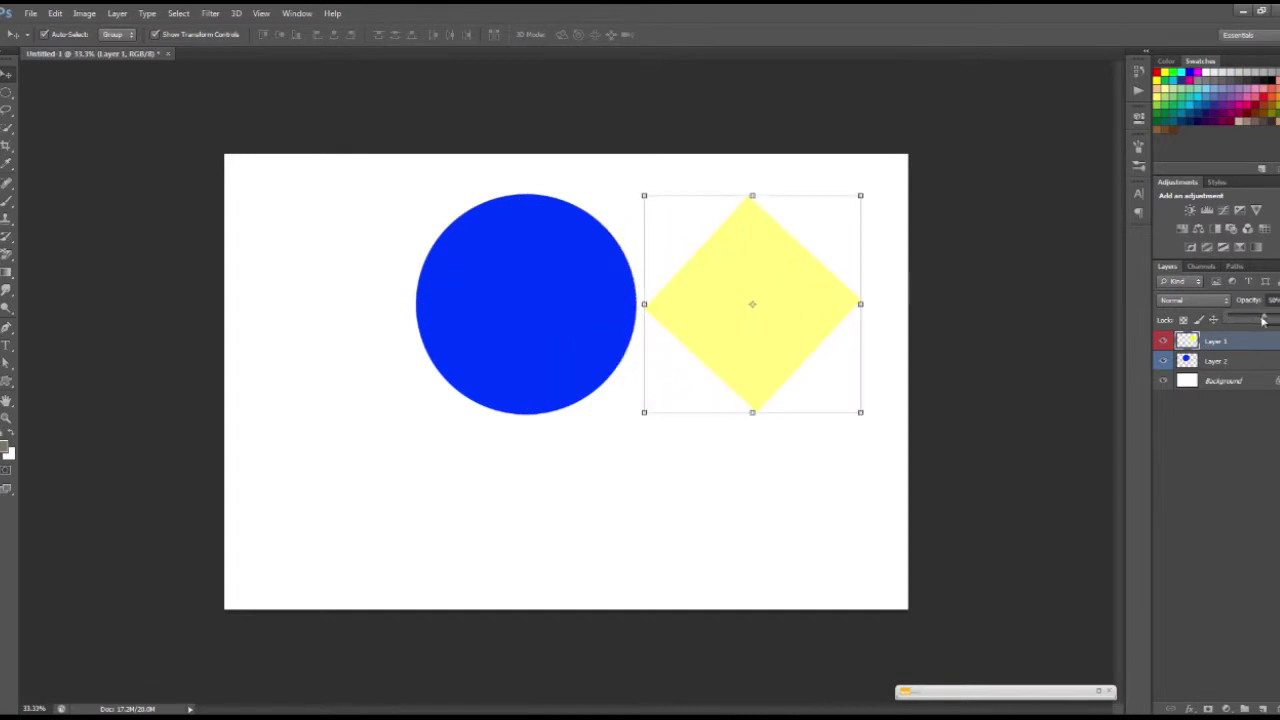
- Test the diamond layer's opacity and fill sliders, bringing opacity back to 100%
key(0)
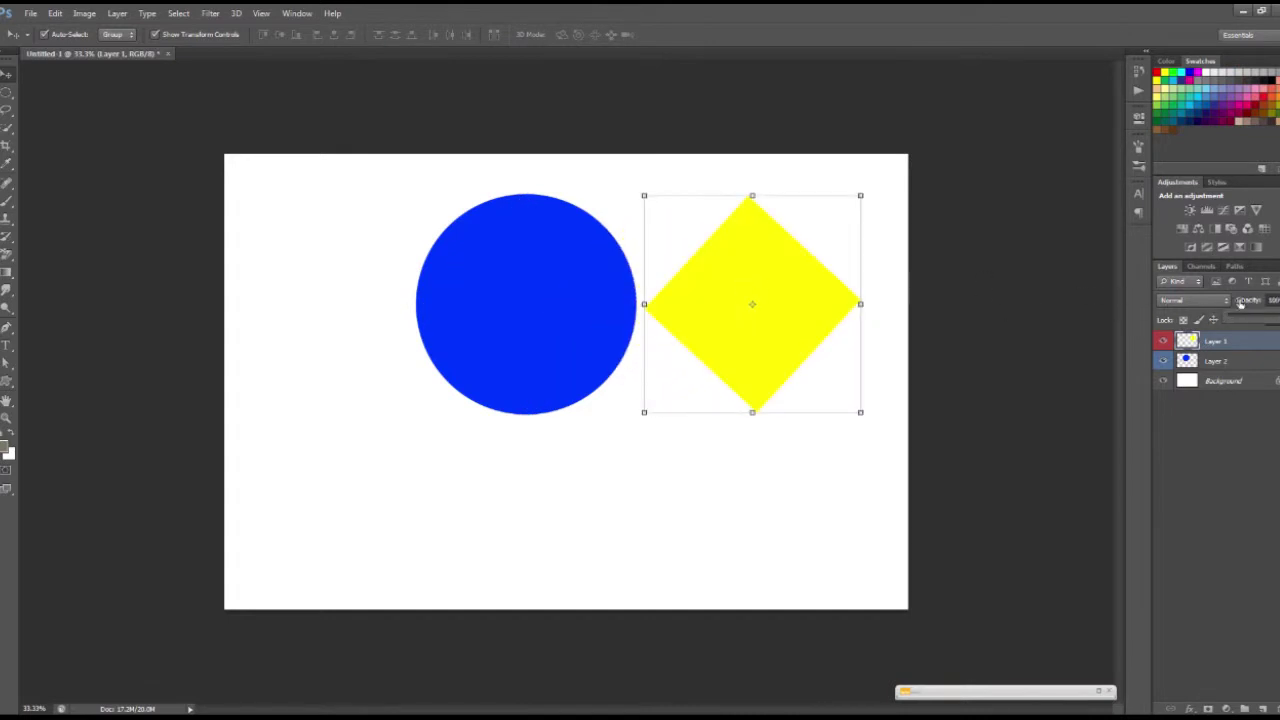
drag(1251, 319, 1195, 320)
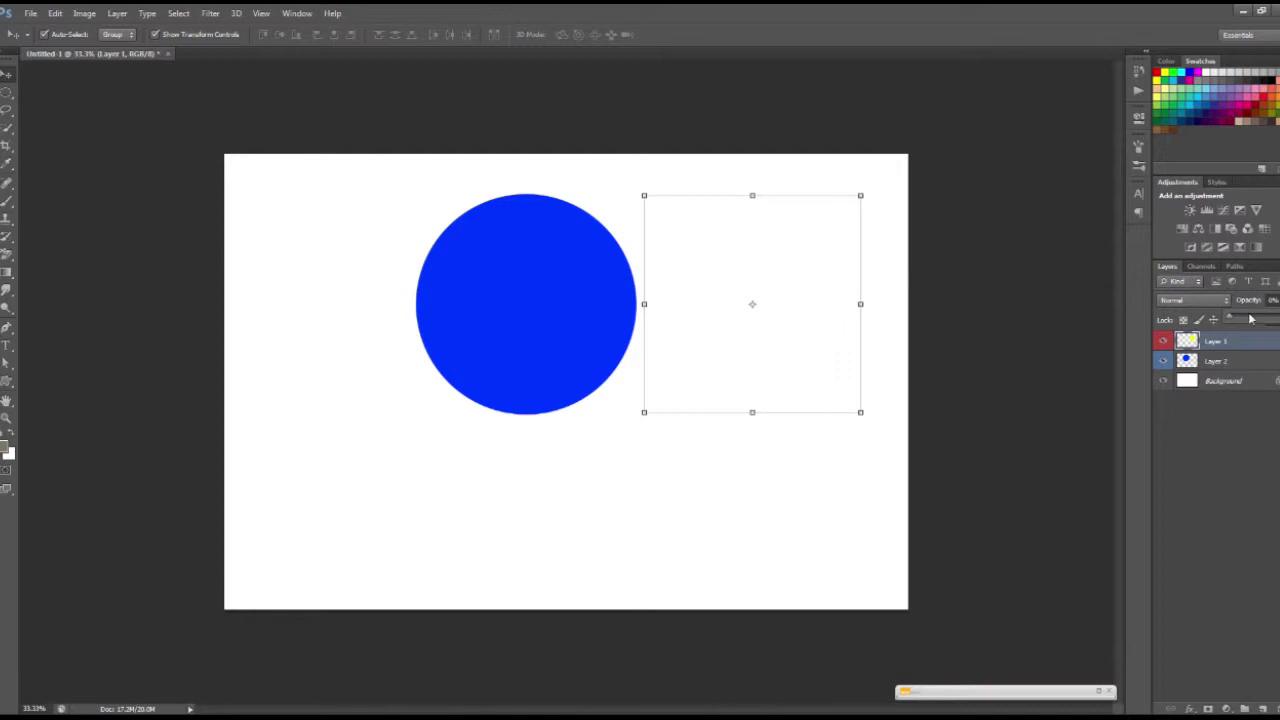
drag(1235, 319, 1278, 320)
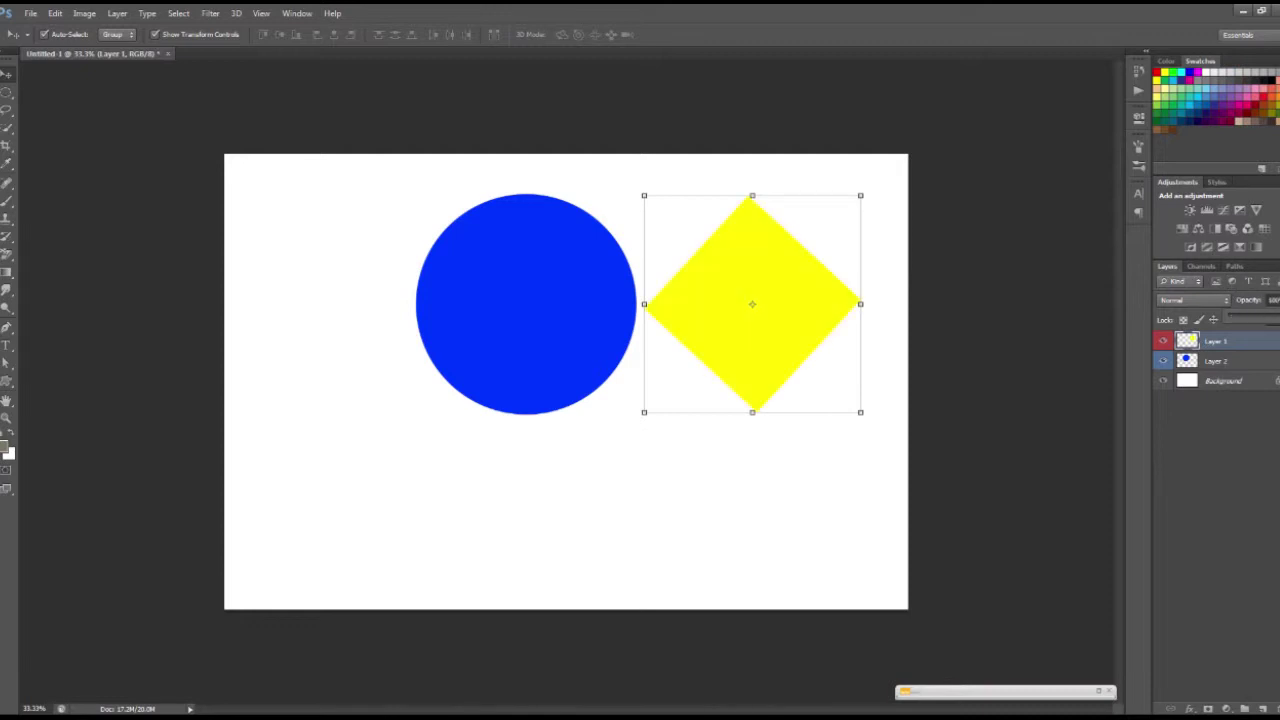
click(1234, 346)
click(1278, 319)
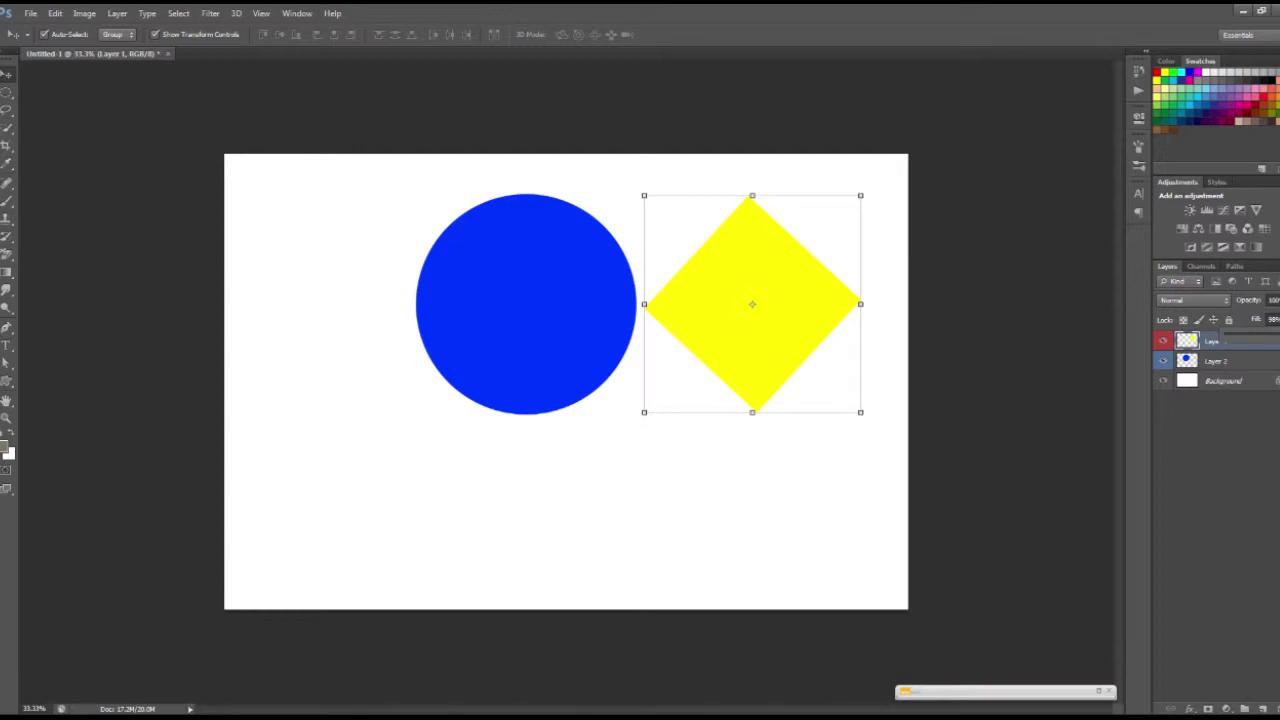
mouse_move(1268, 338)
mouse_down()
mouse_move(1220, 328)
mouse_move(1276, 340)
mouse_up()
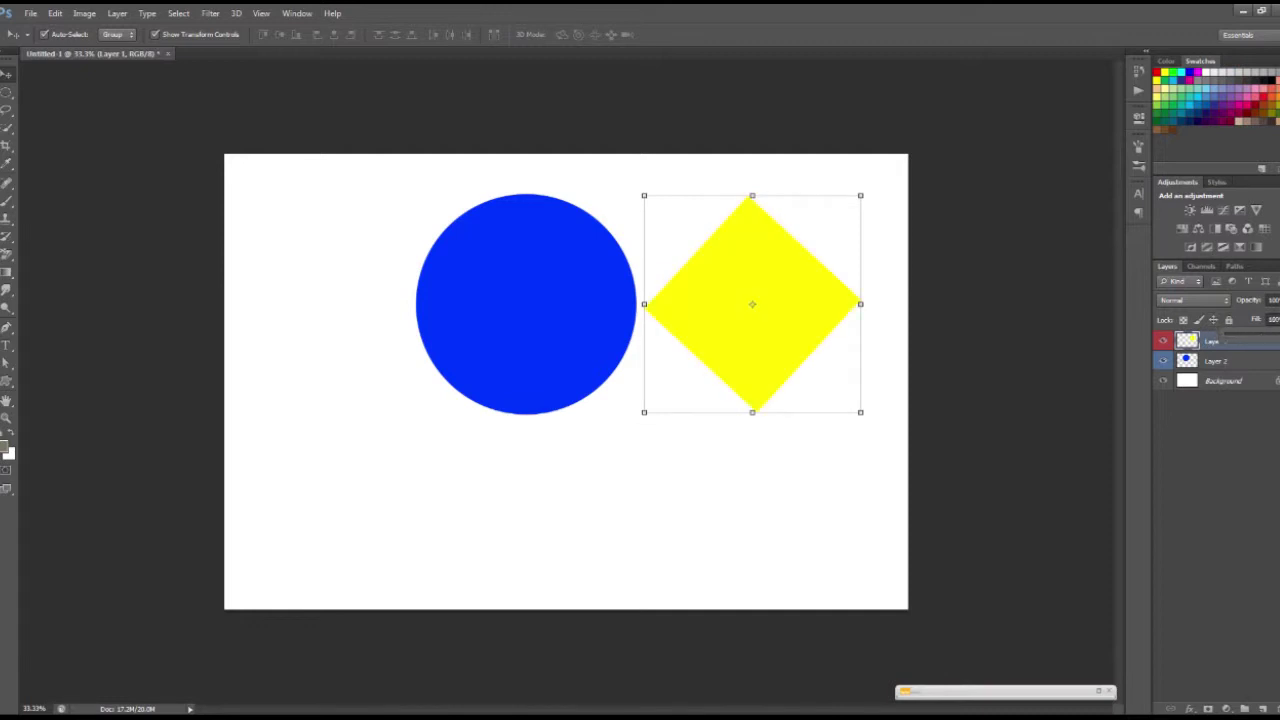
click(1254, 352)
- Nudge the diamond slightly left and make the blue circle's layer active
drag(826, 314, 818, 314)
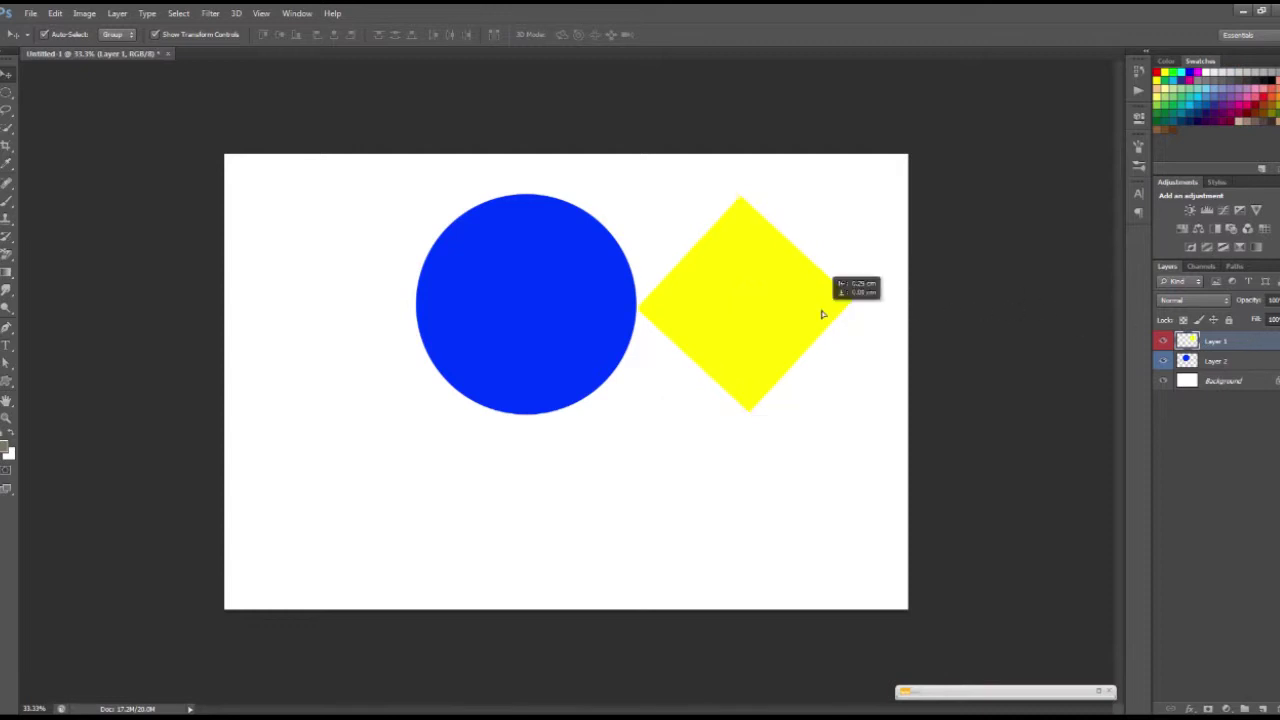
click(1216, 360)
click(117, 13)
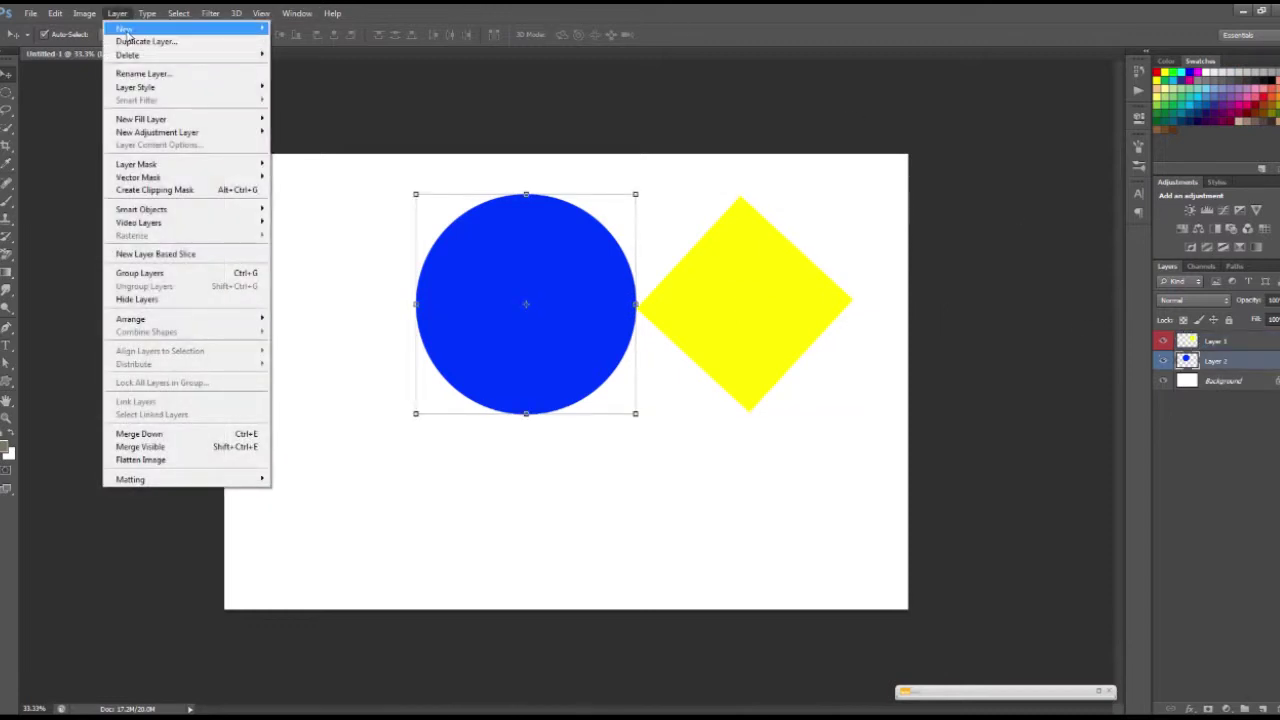
mouse_move(140, 28)
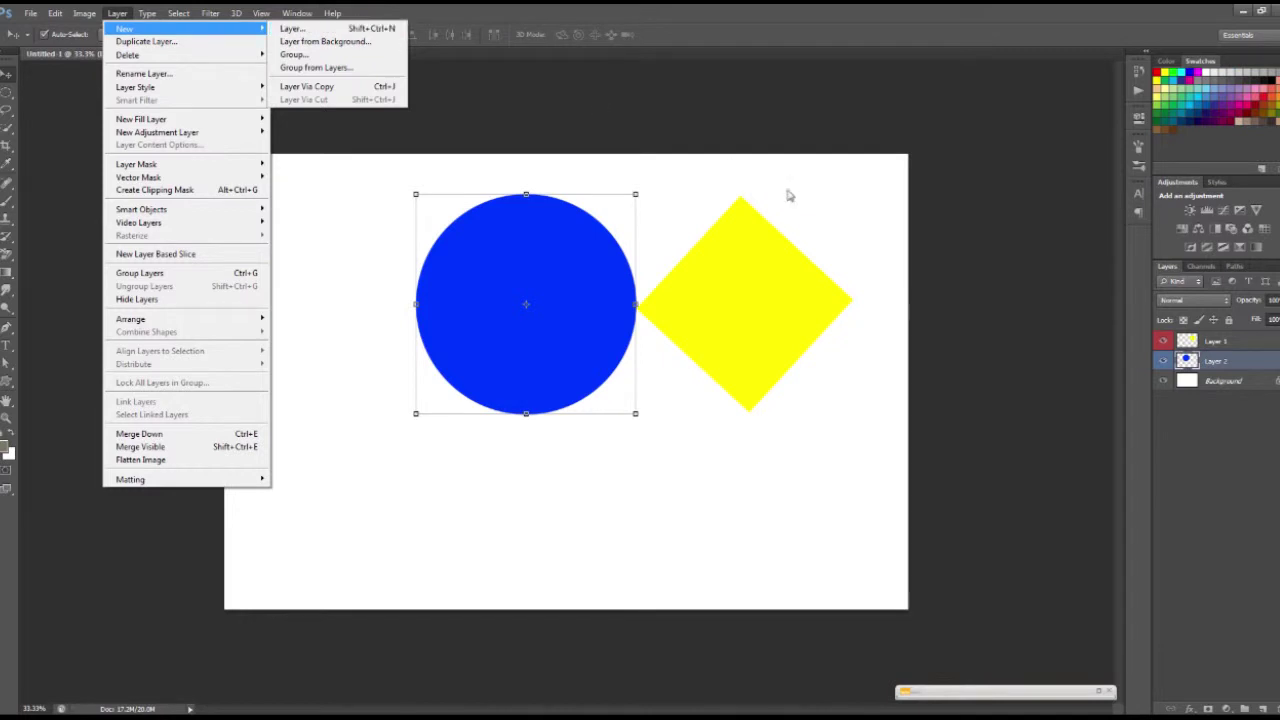
- Make Layer 2 active and duplicate it with Layer Via Copy
click(1205, 345)
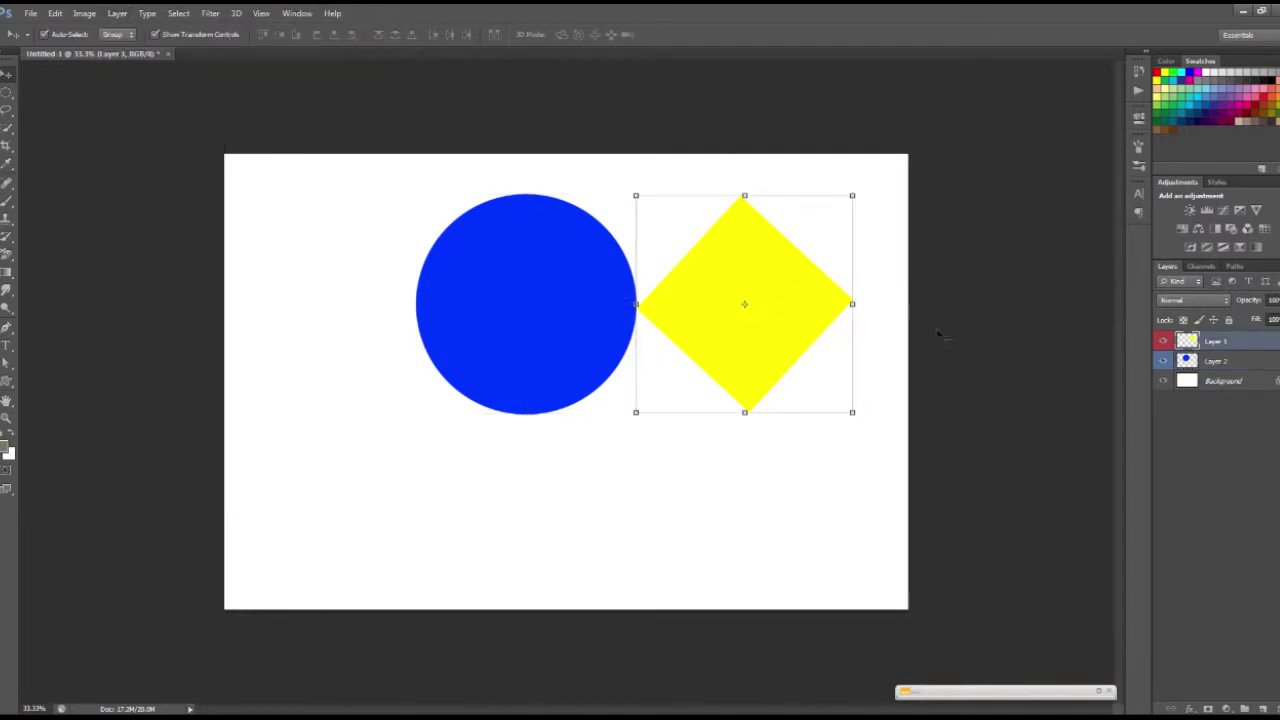
click(1219, 364)
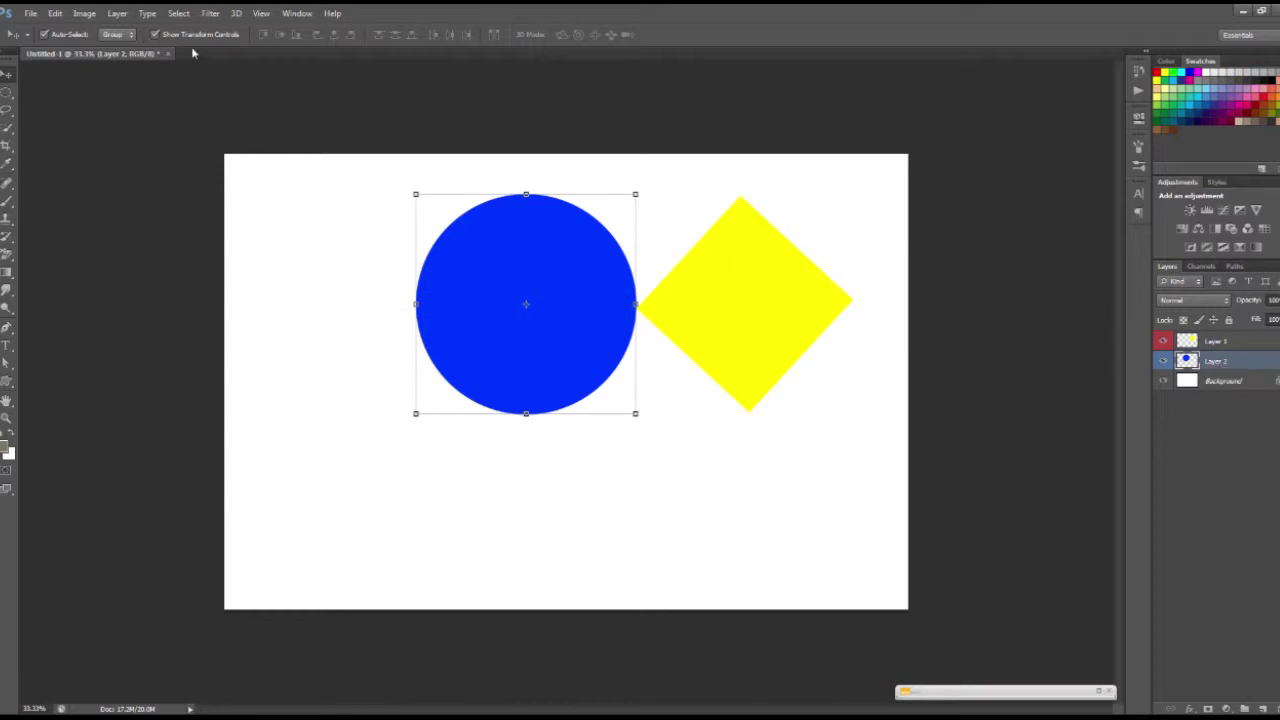
click(117, 13)
mouse_move(17, 79)
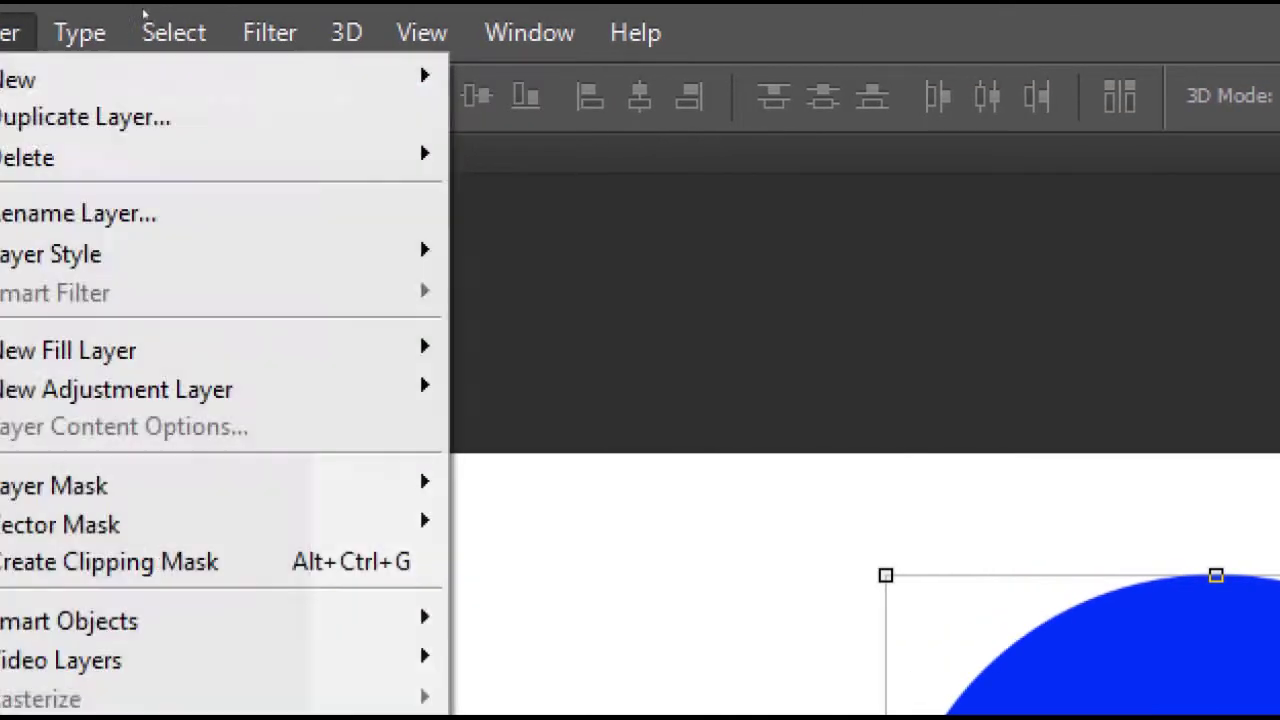
key(Left)
key(Left)
key(Left)
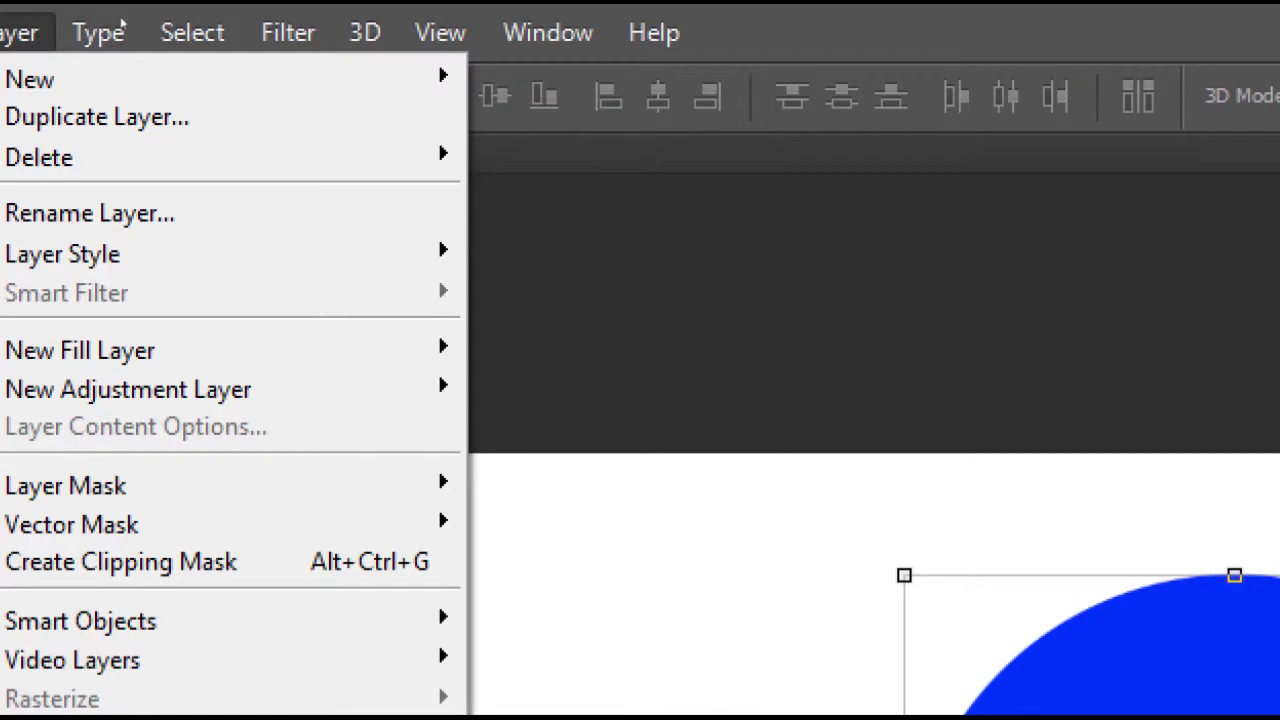
key(Down)
key(Right)
key(Down)
key(Down)
key(Down)
key(Up)
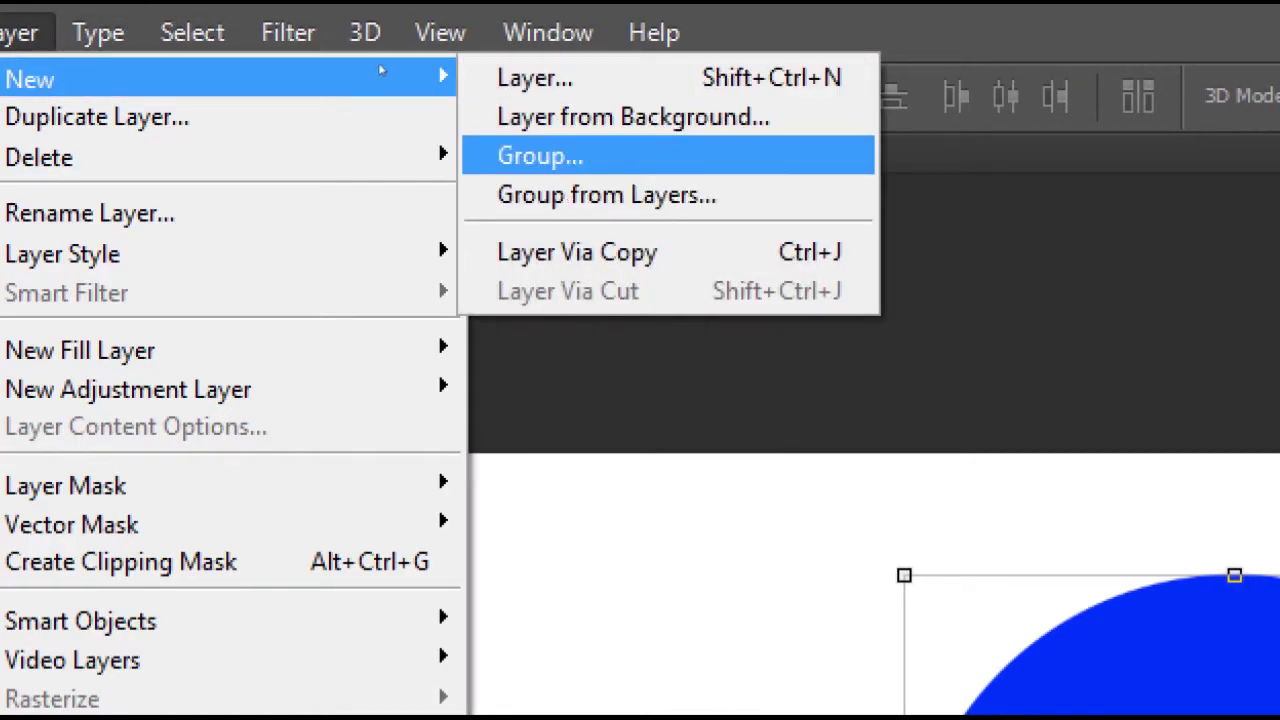
key(Down)
key(Down)
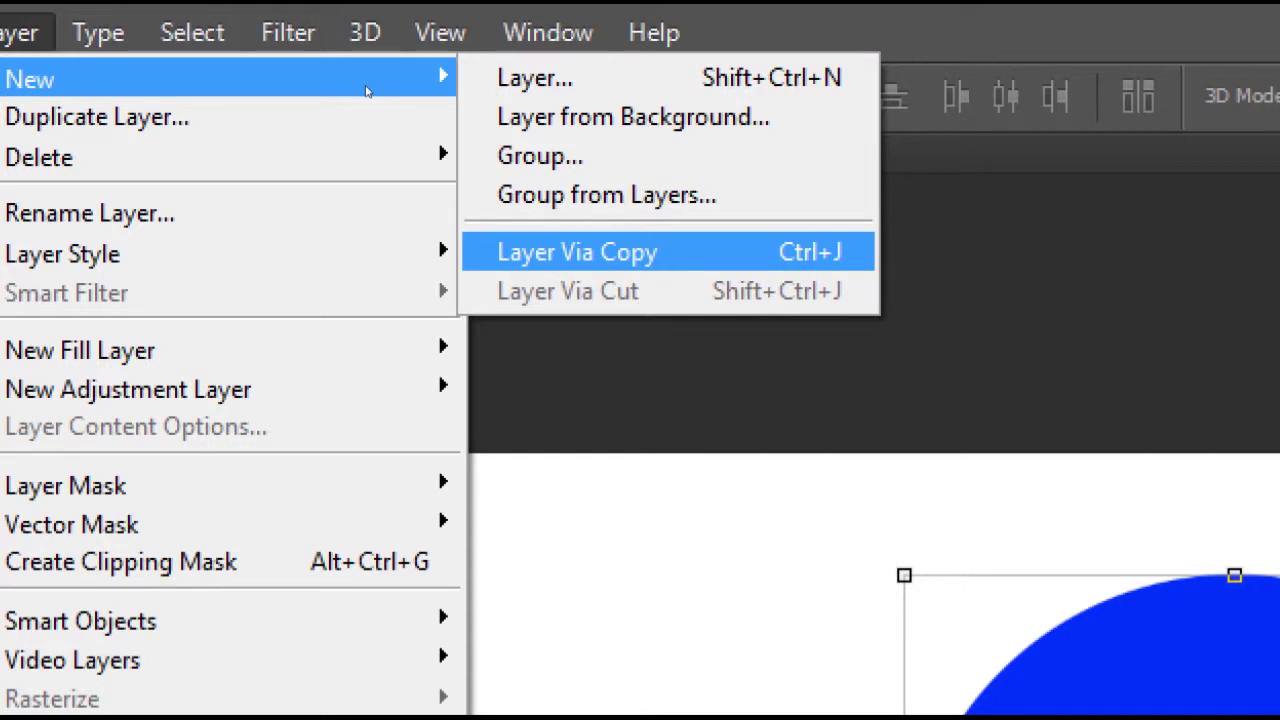
key(Return)
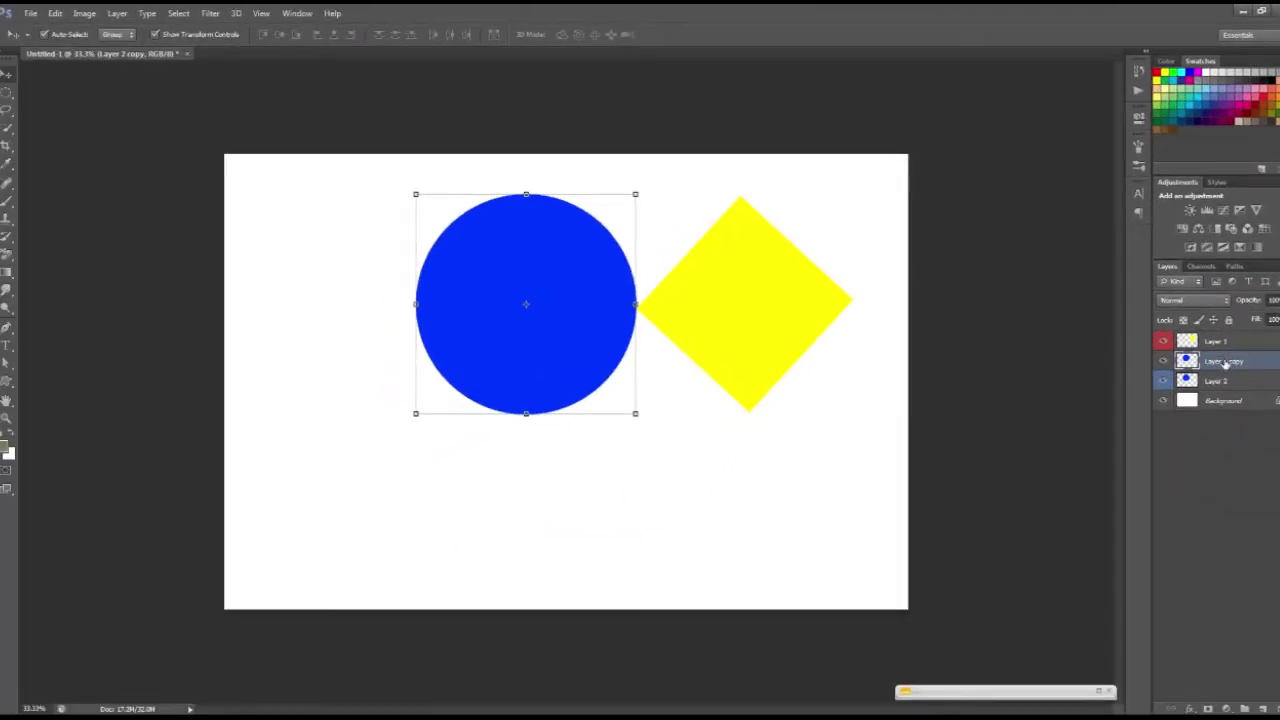
- Move the circle copy left and duplicate the yellow diamond, placing the copy lower-left
drag(618, 362, 374, 362)
click(752, 262)
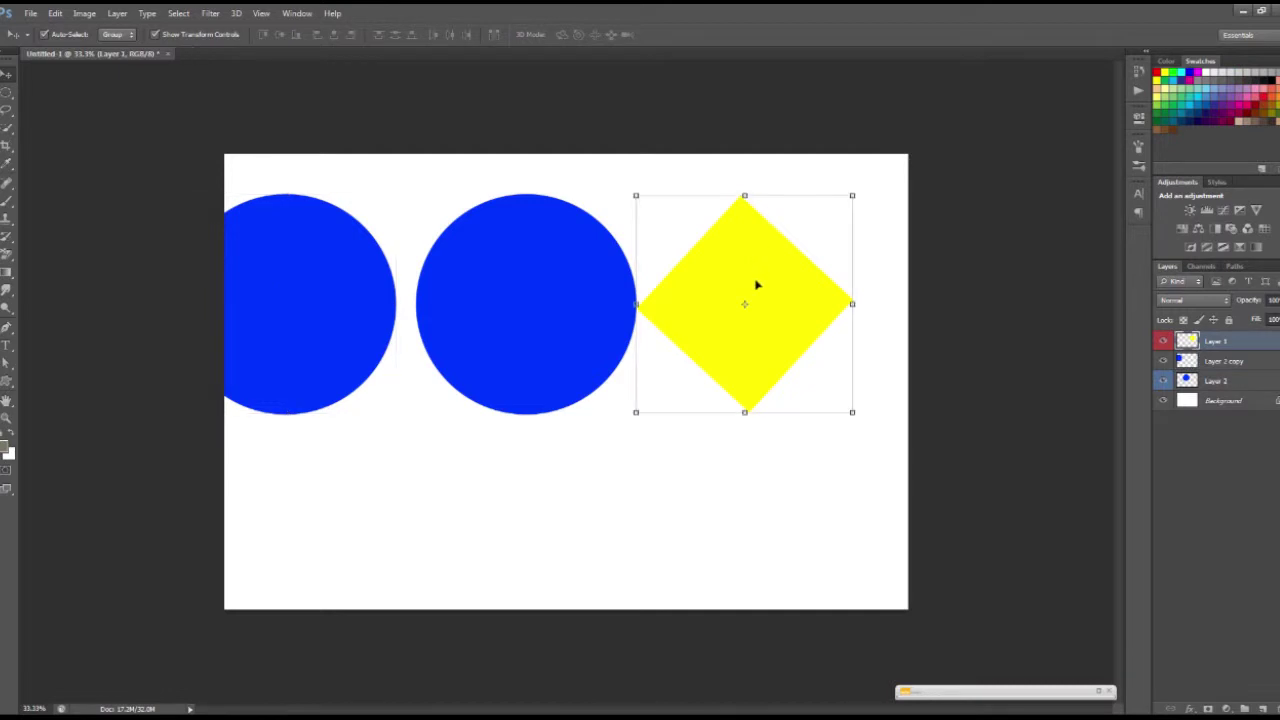
mouse_move(765, 289)
mouse_down()
mouse_move(786, 286)
mouse_move(777, 482)
mouse_up()
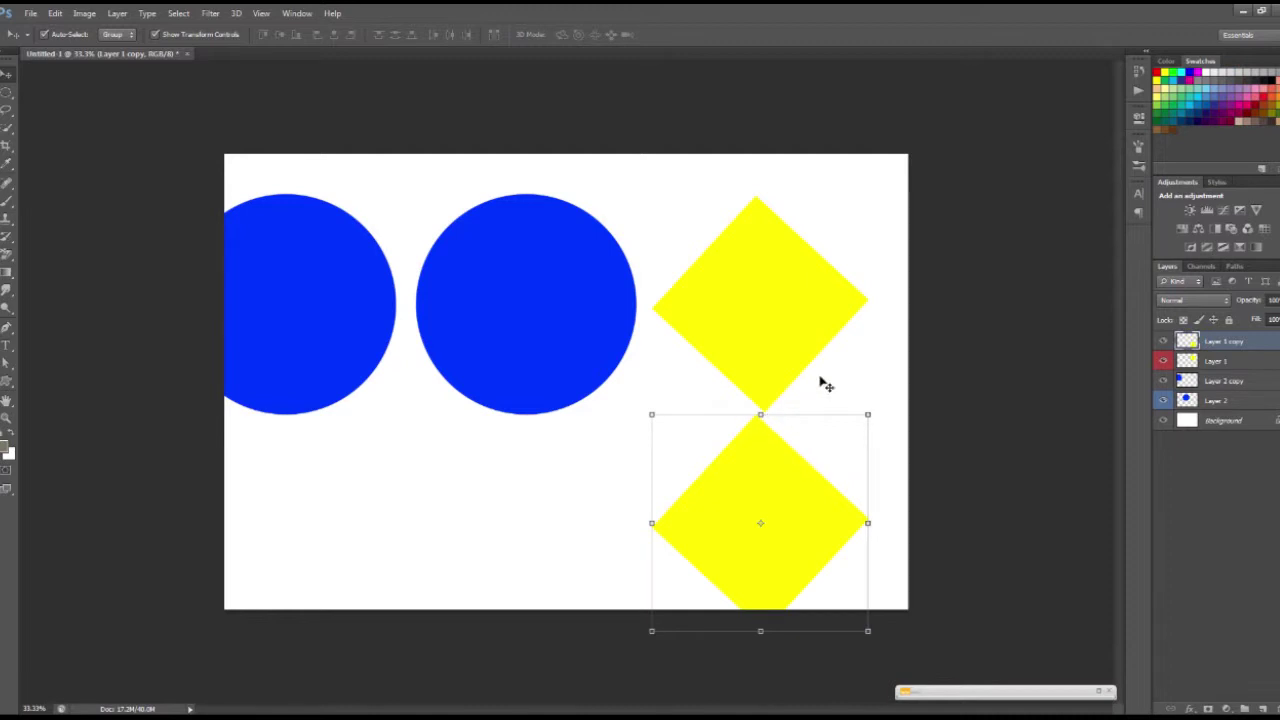
drag(810, 530, 720, 476)
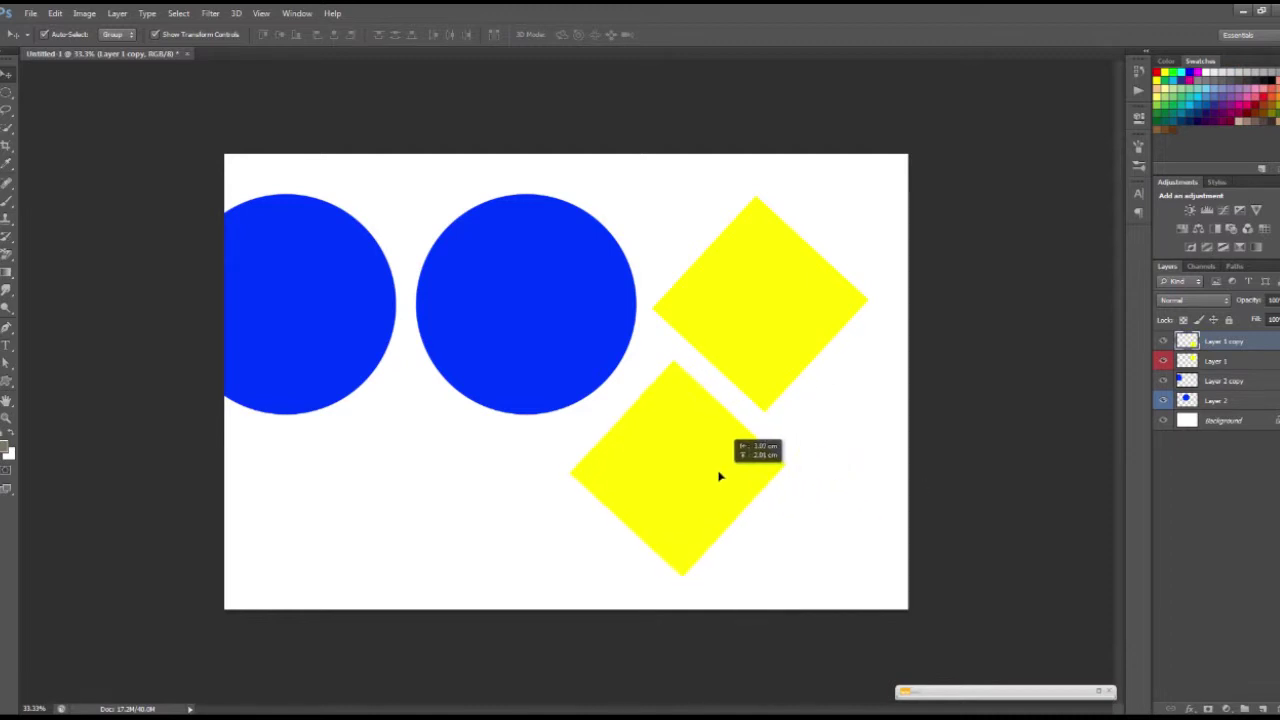
key(ctrl+t)
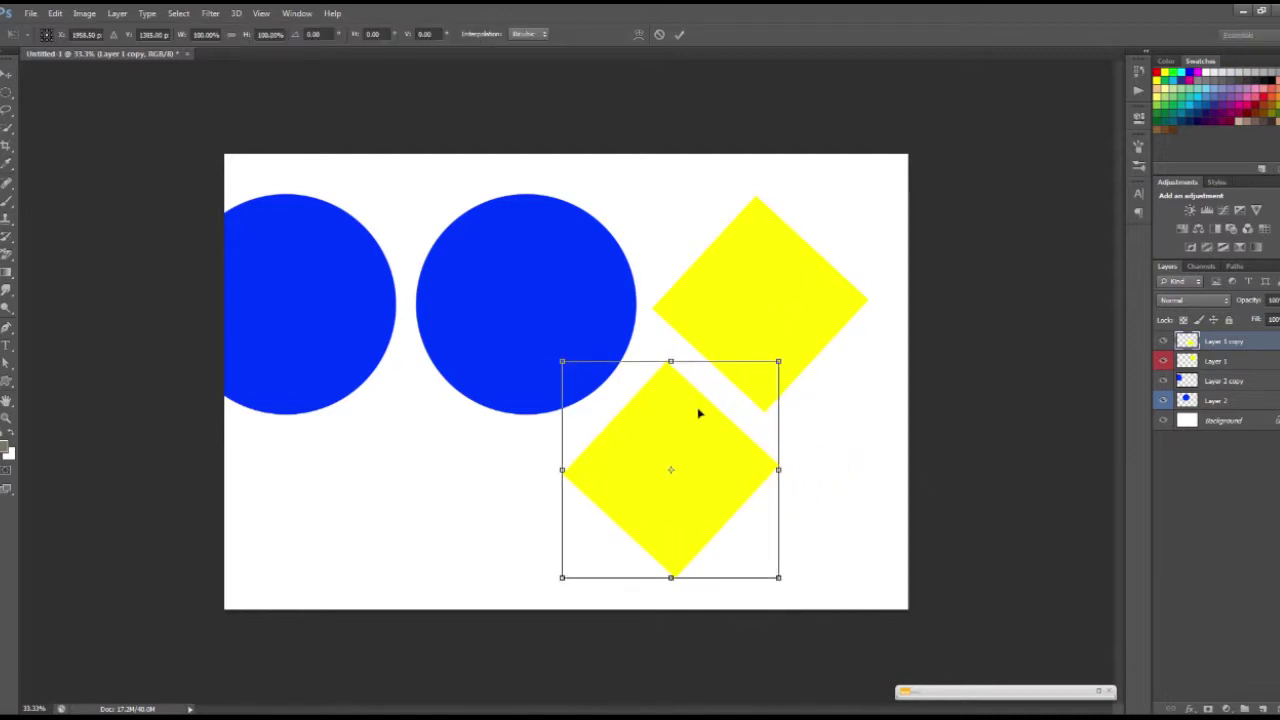
key(Return)
drag(697, 436, 686, 409)
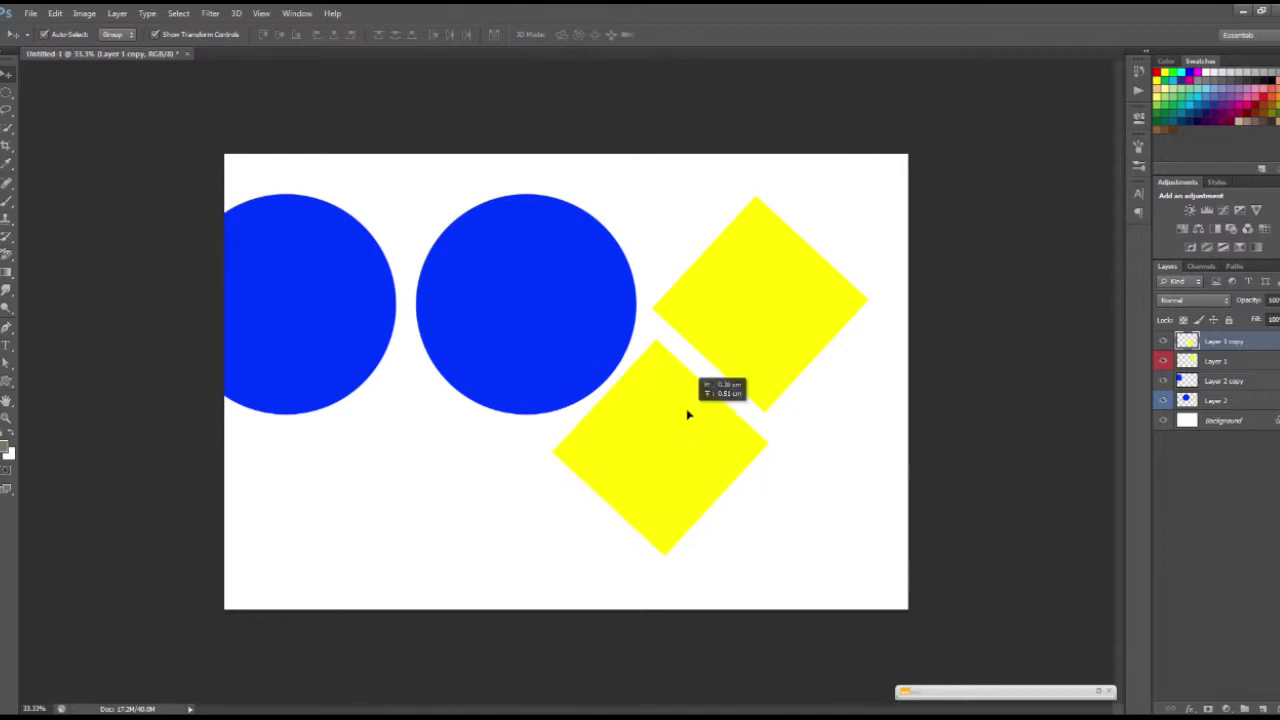
- Reposition the middle and left blue circles around the diamonds
click(737, 293)
click(578, 273)
mouse_move(580, 300)
mouse_down()
mouse_move(576, 278)
mouse_move(598, 270)
mouse_up()
drag(294, 357, 358, 503)
click(666, 463)
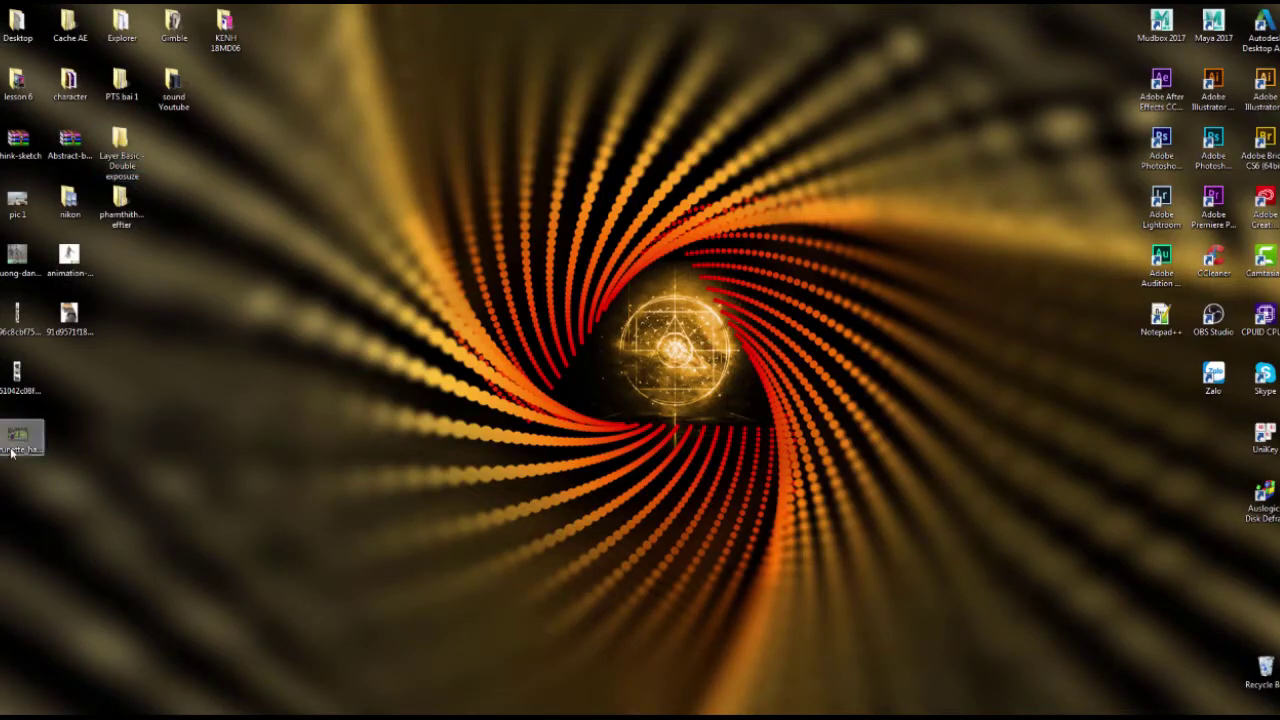
double_click(14, 450)
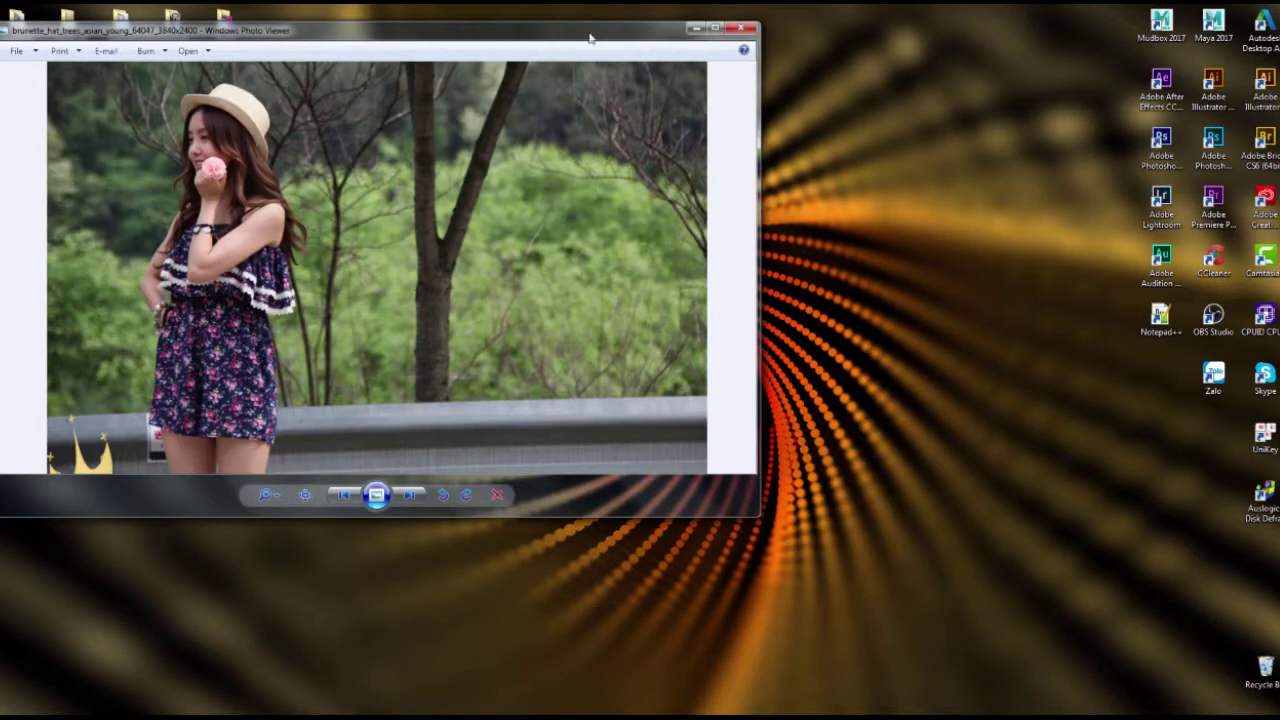
click(715, 28)
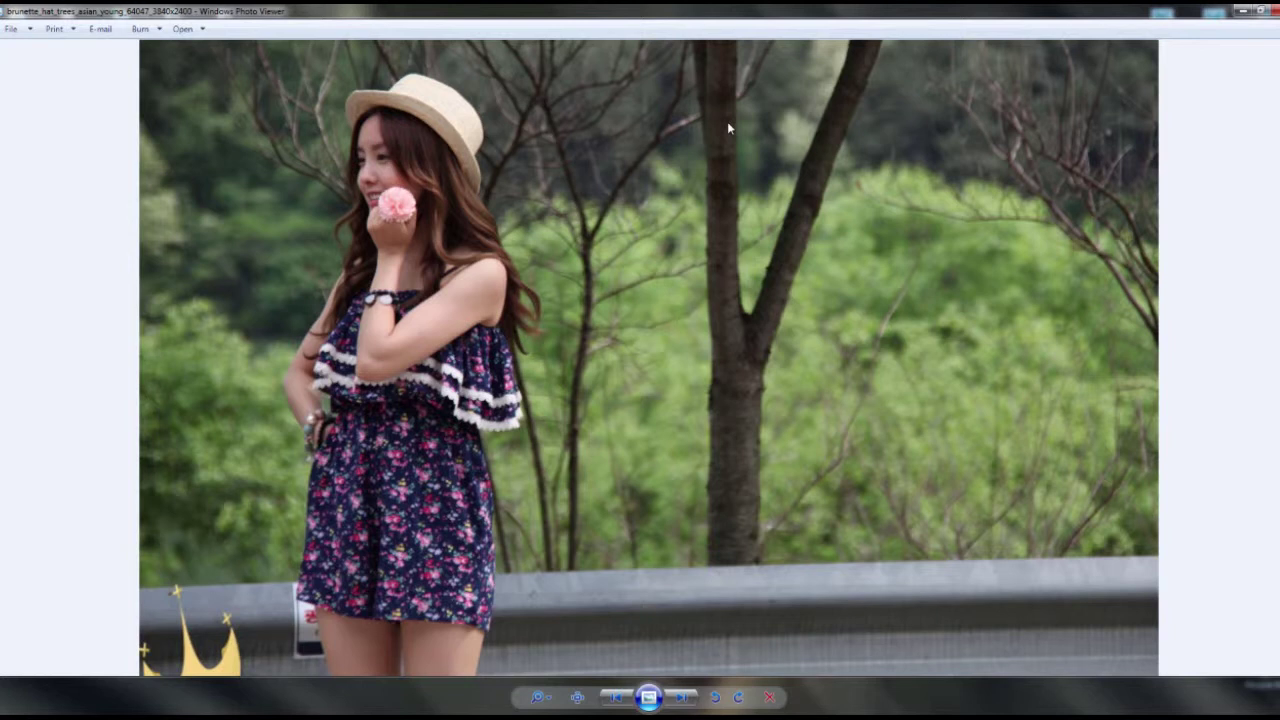
click(1268, 9)
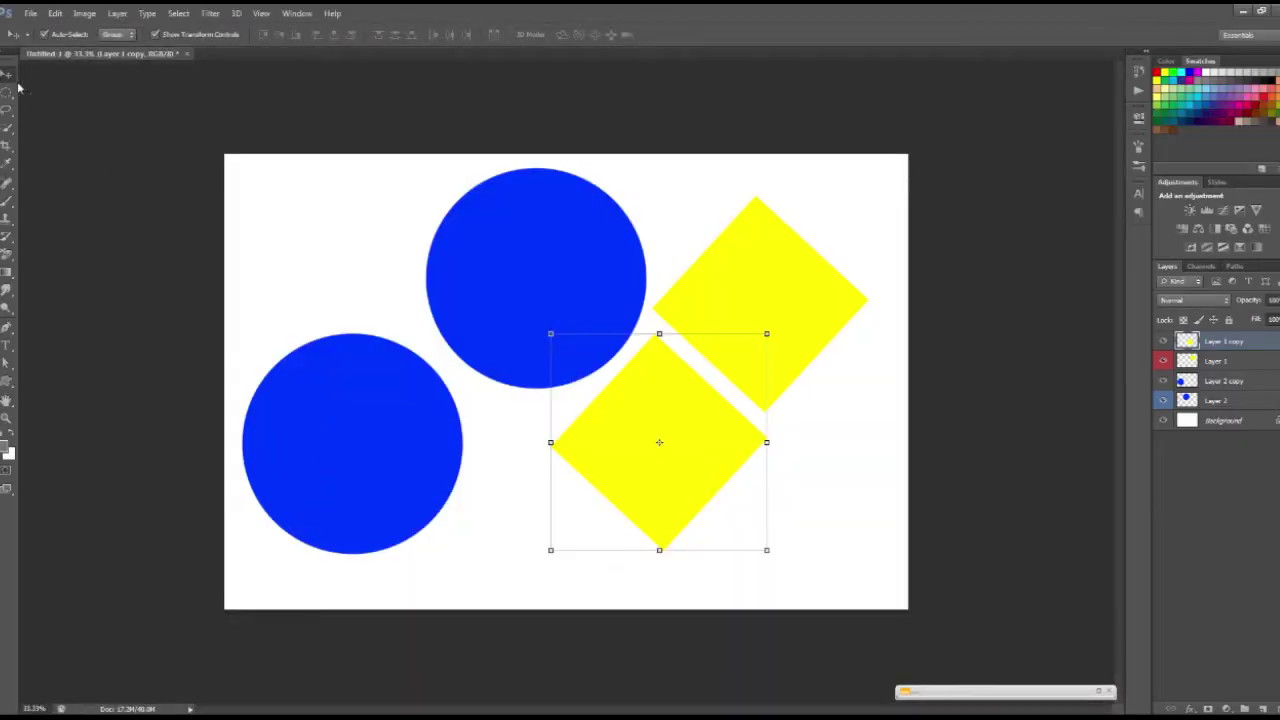
- Open brunette_hat_trees_asian_young_64047_3840x2400.jpg from the Desktop
click(30, 14)
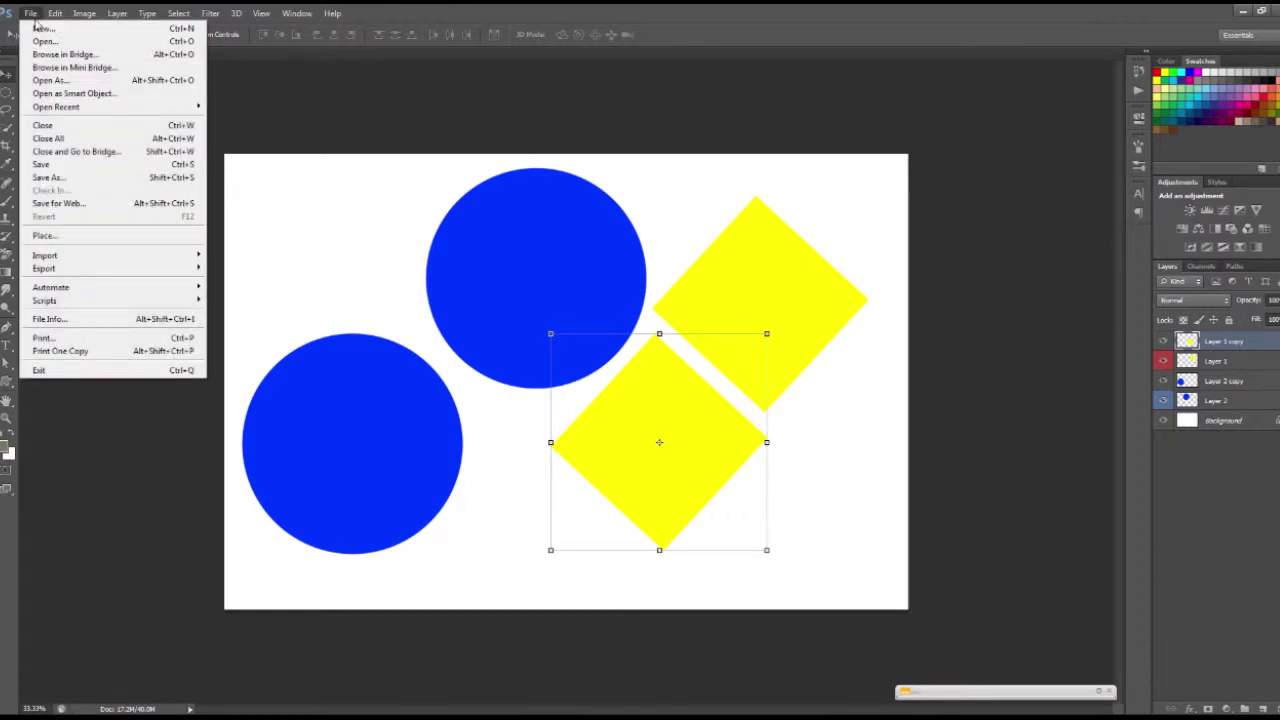
click(44, 41)
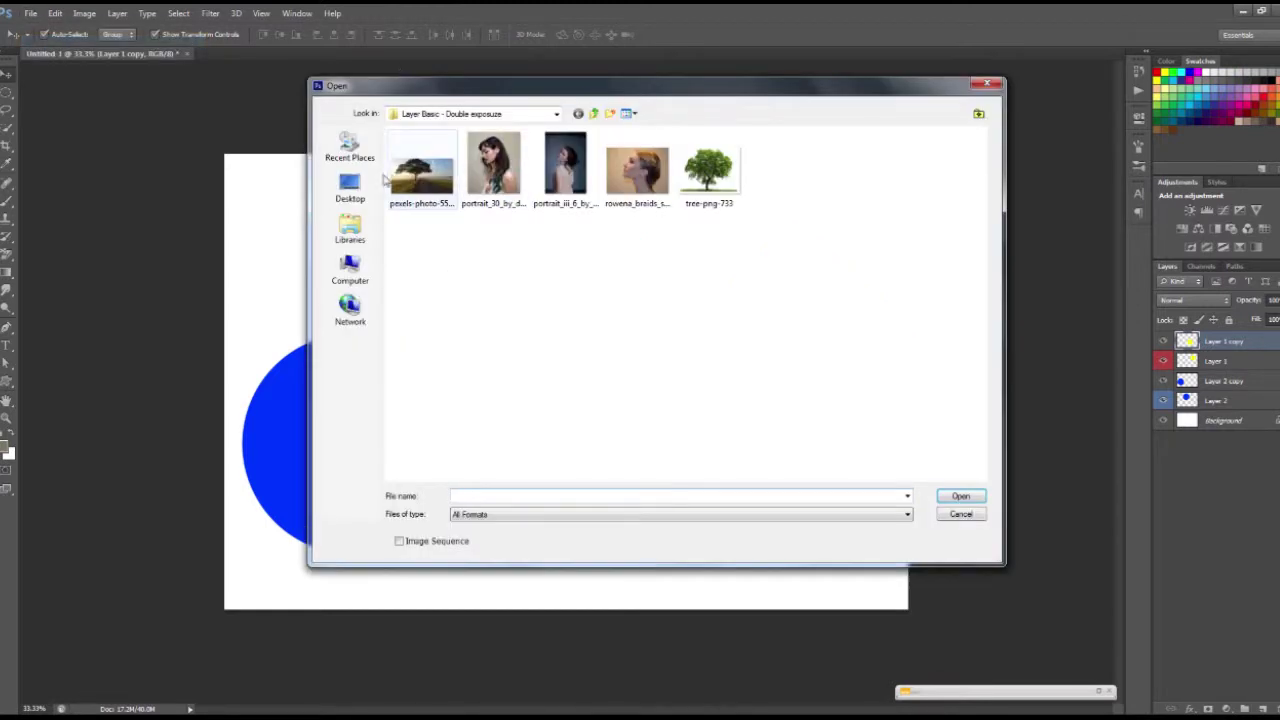
click(350, 186)
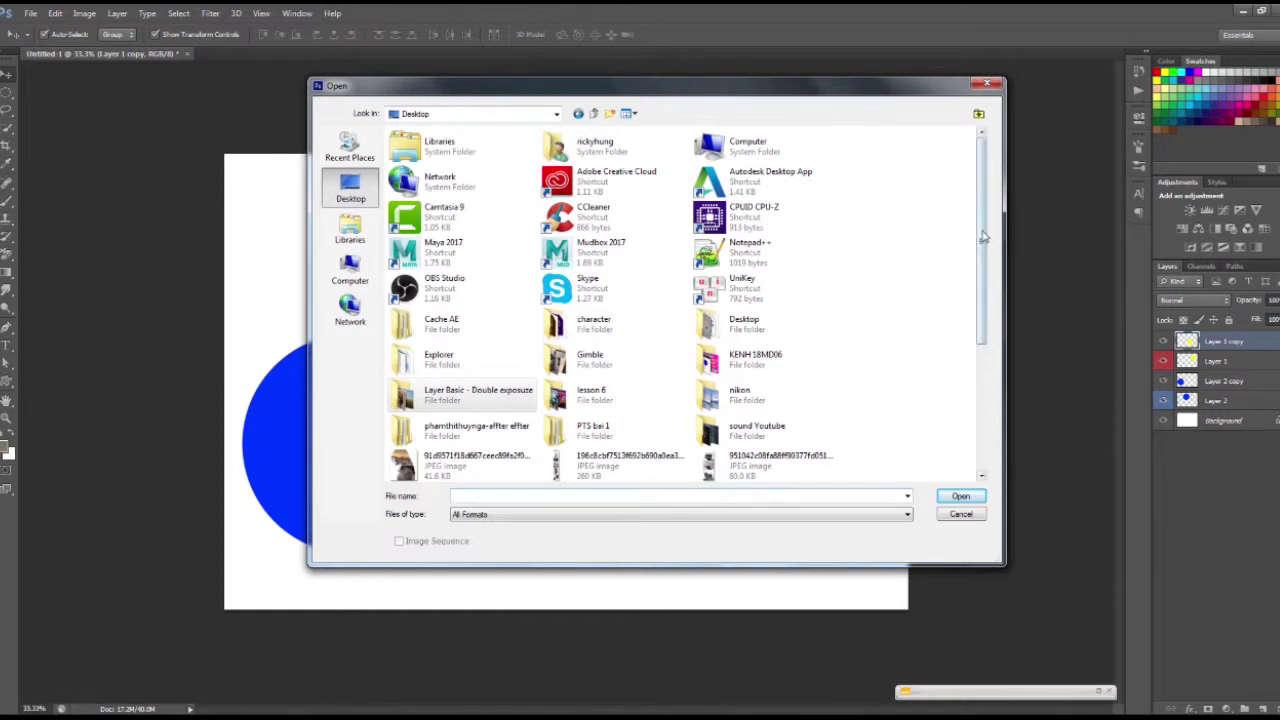
drag(983, 237, 983, 372)
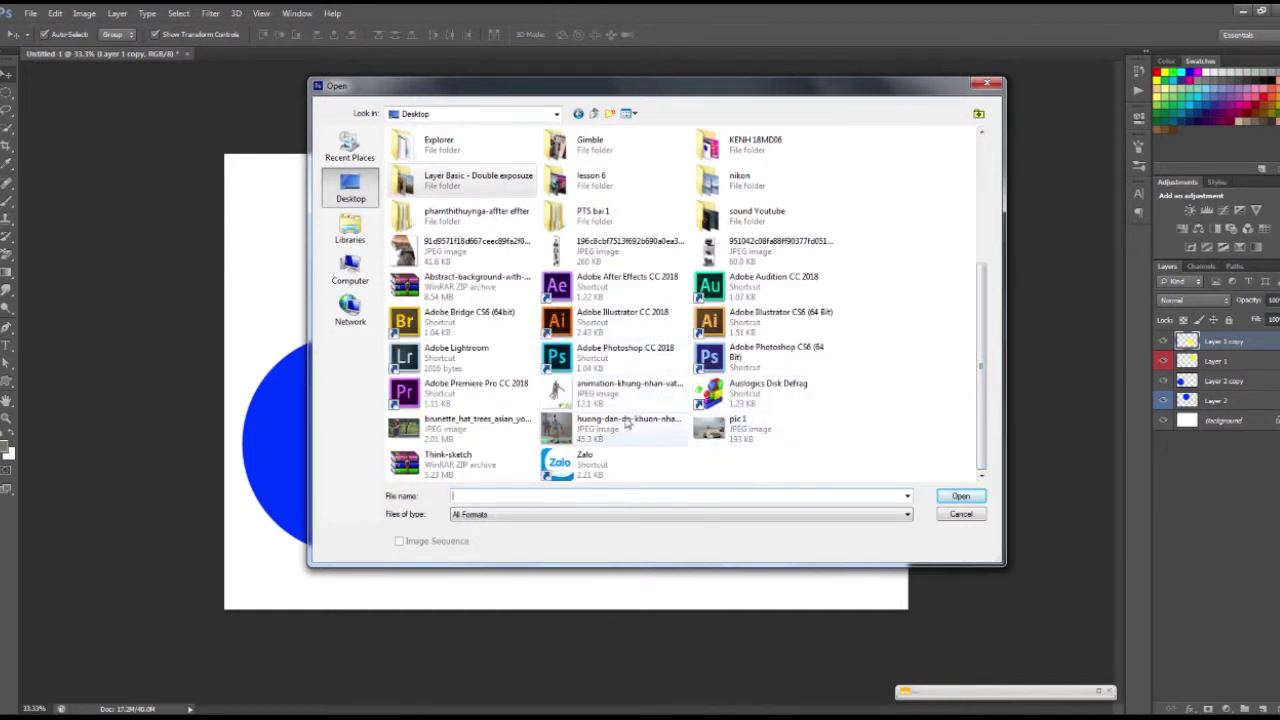
click(470, 427)
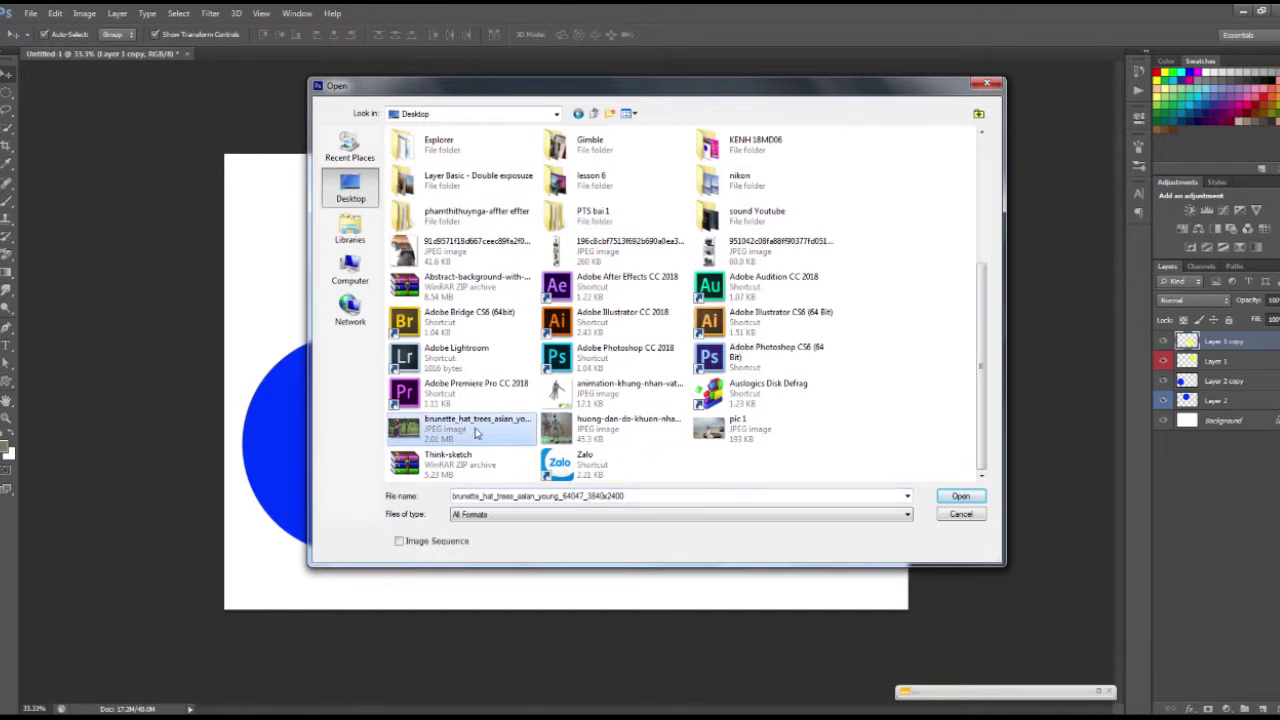
click(955, 497)
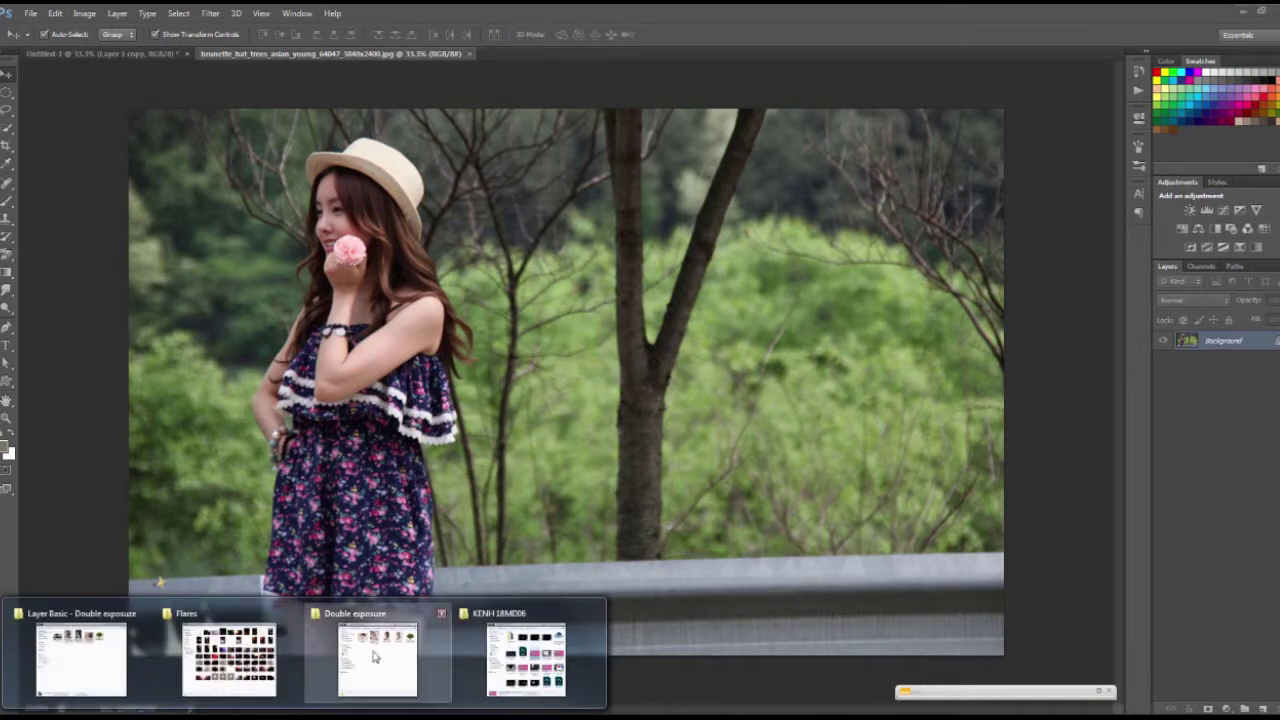
mouse_move(229, 657)
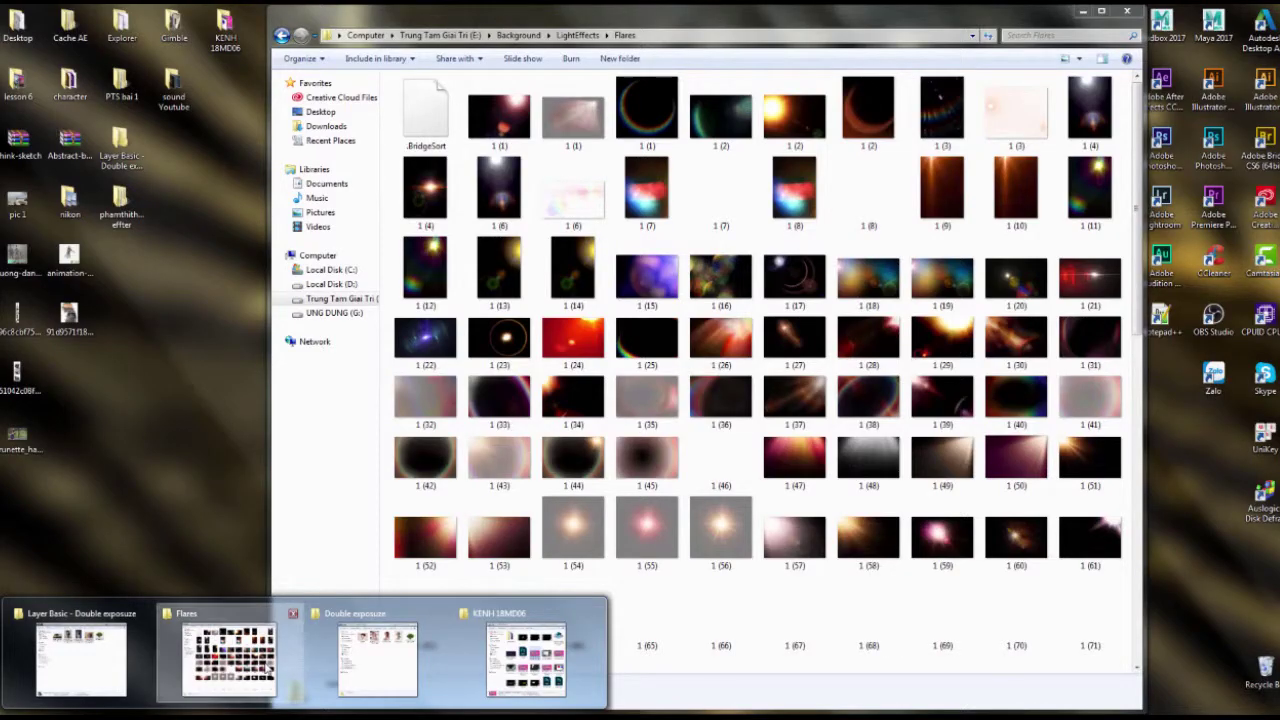
- Browse the Flares folder thumbnails and drag flare 1 (26) onto the hat photo
click(268, 668)
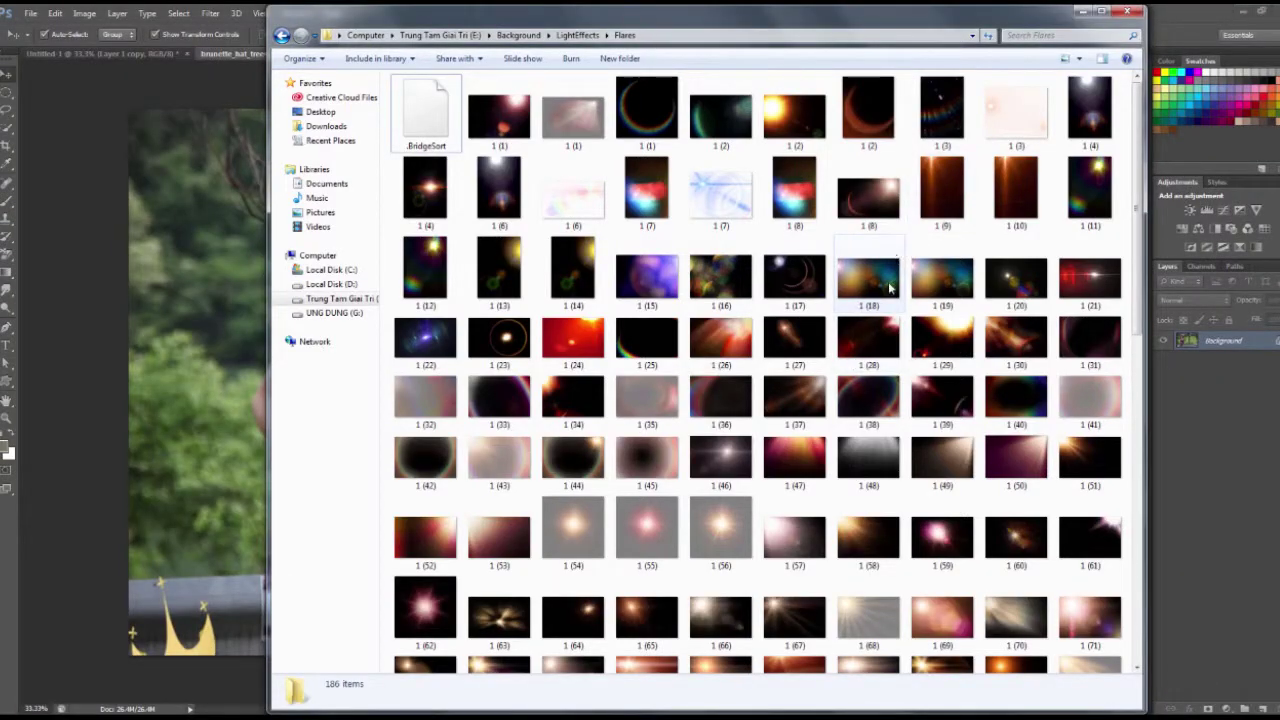
click(890, 350)
scroll(955, 345, down, 3)
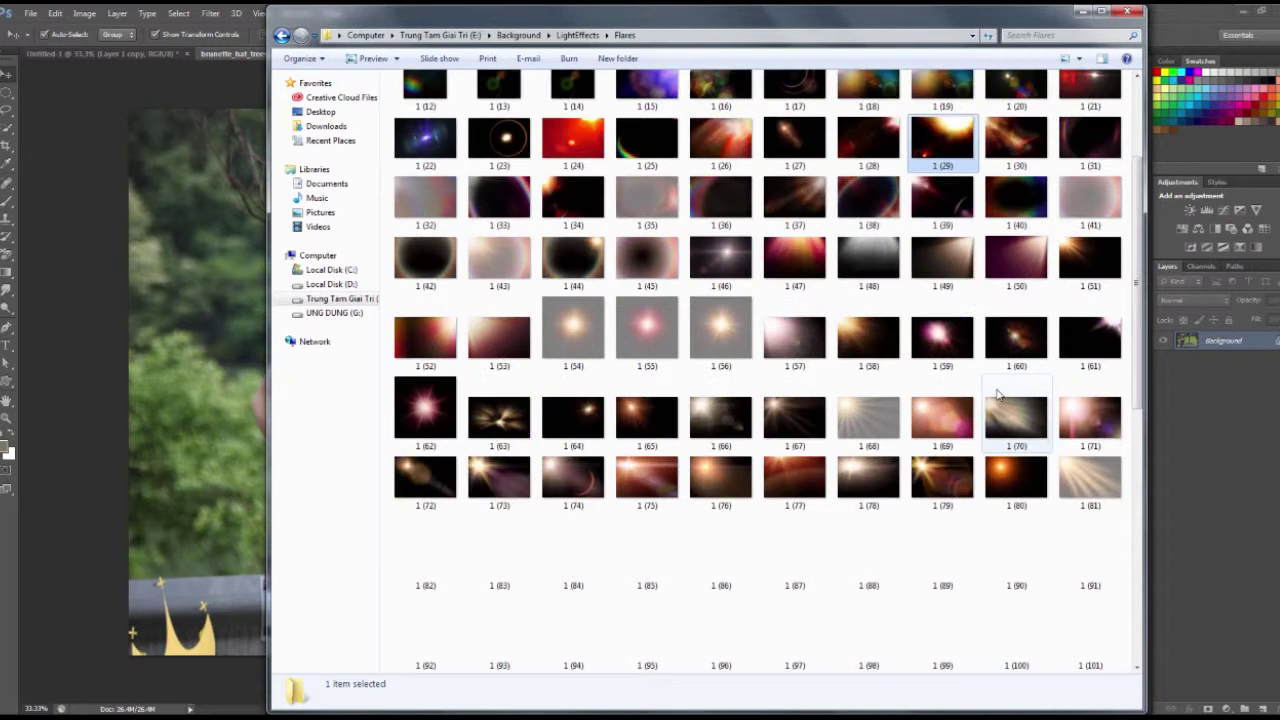
scroll(1000, 430, down, 3)
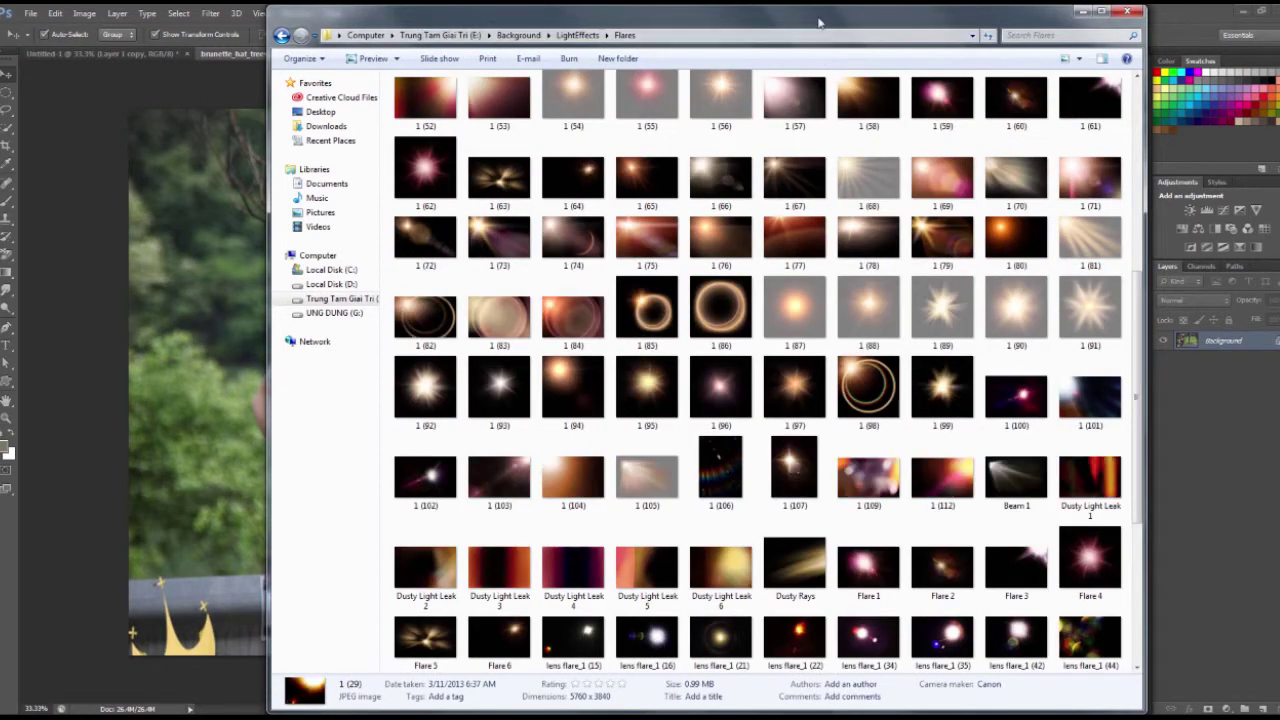
drag(818, 22, 913, 22)
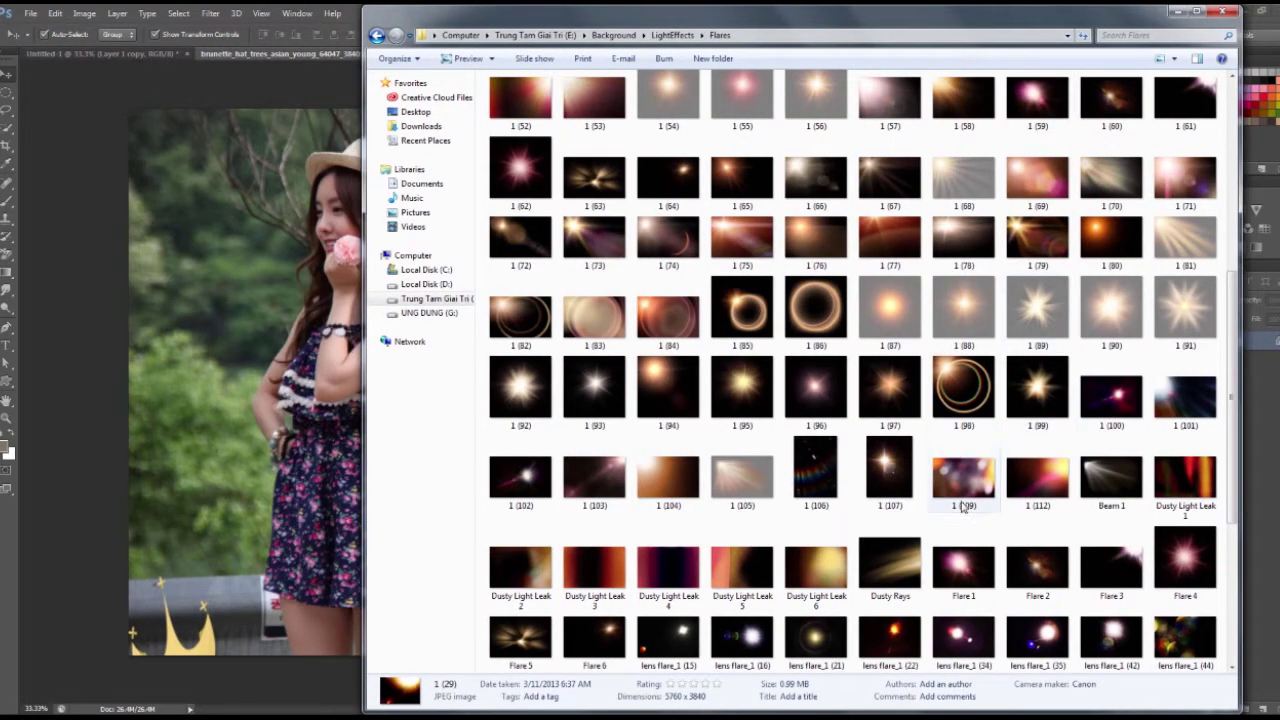
click(990, 335)
scroll(1000, 338, up, 5)
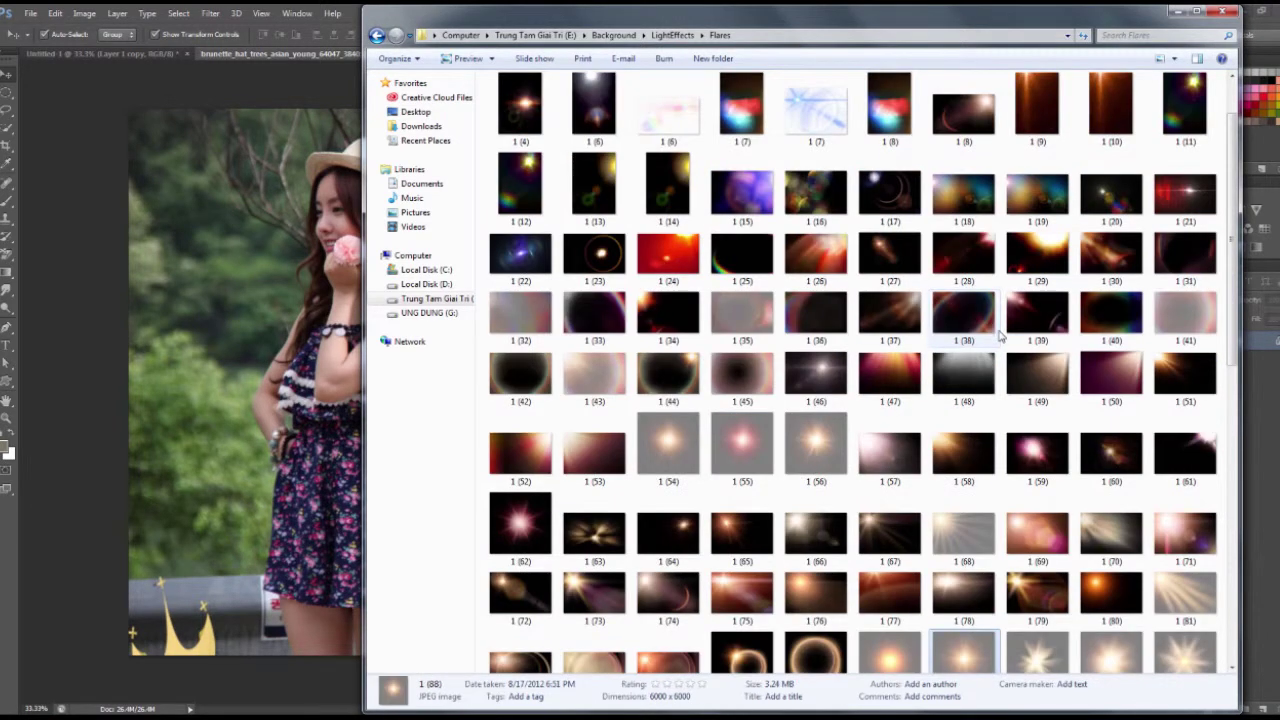
scroll(1000, 338, up, 1)
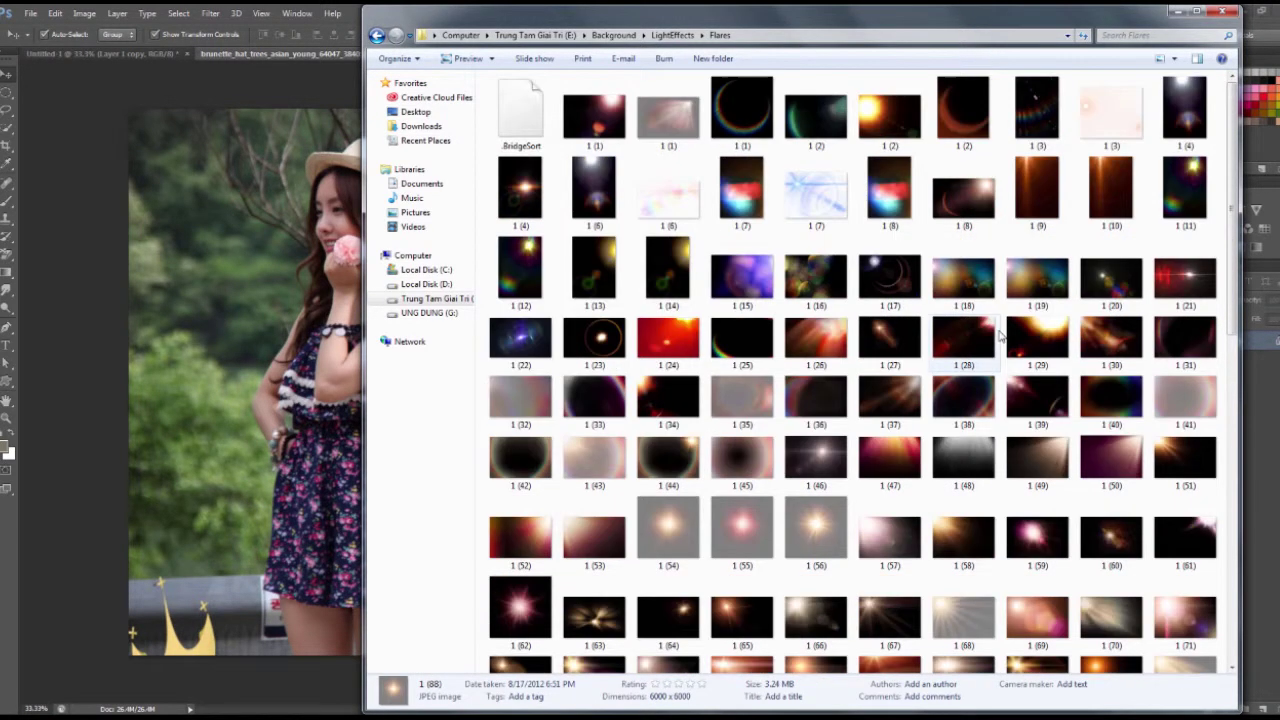
click(818, 350)
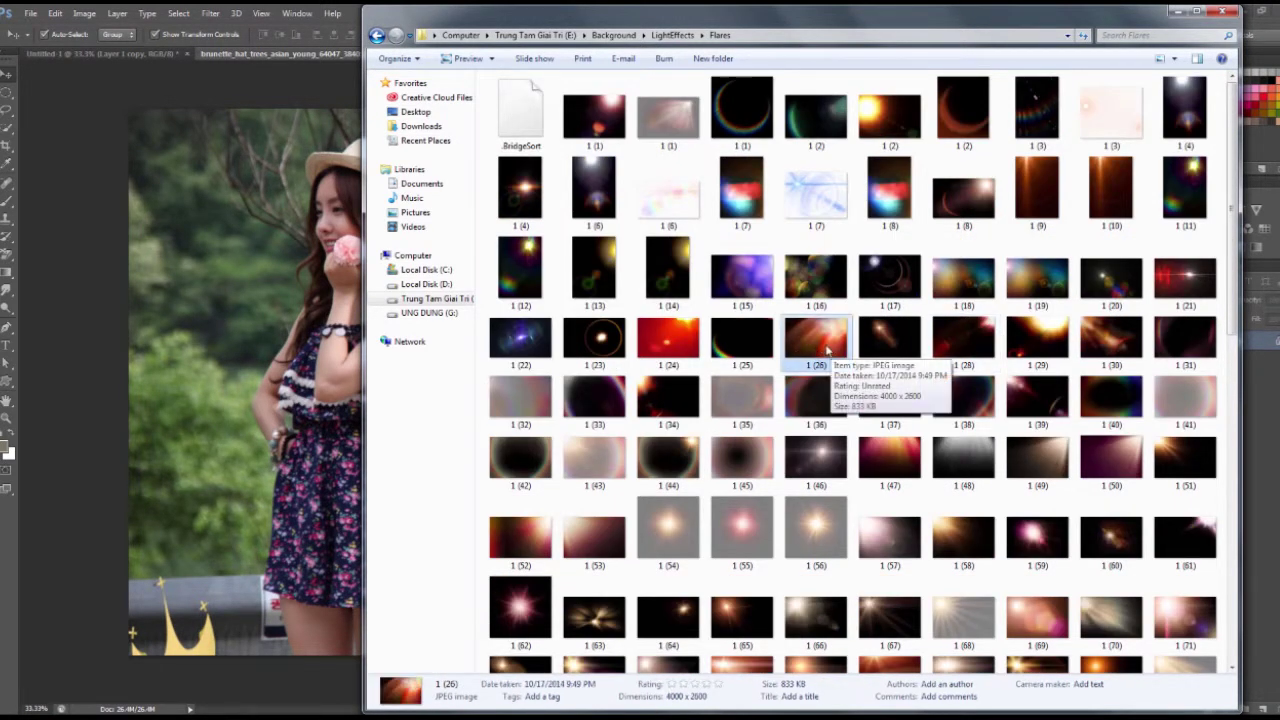
mouse_move(818, 347)
mouse_down()
mouse_move(348, 345)
mouse_move(312, 380)
mouse_up()
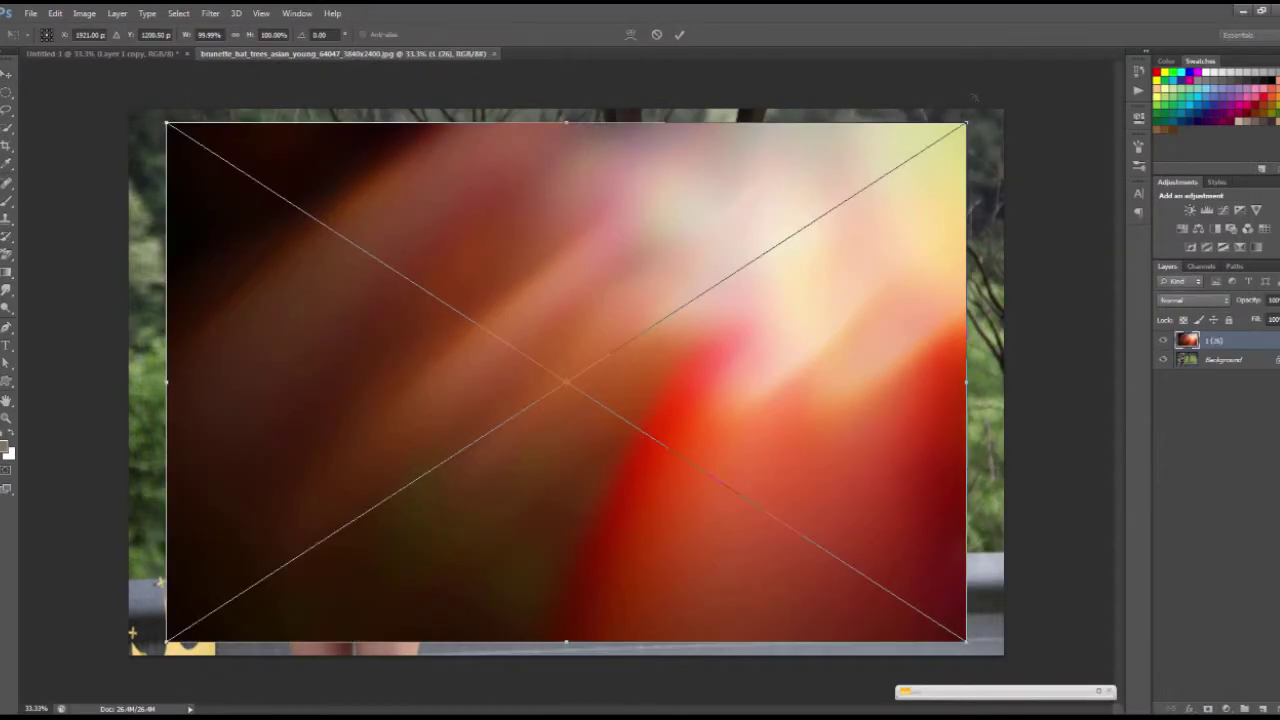
- Scale the placed flare to about 115%, commit it, and lower its opacity
drag(964, 122, 1027, 82)
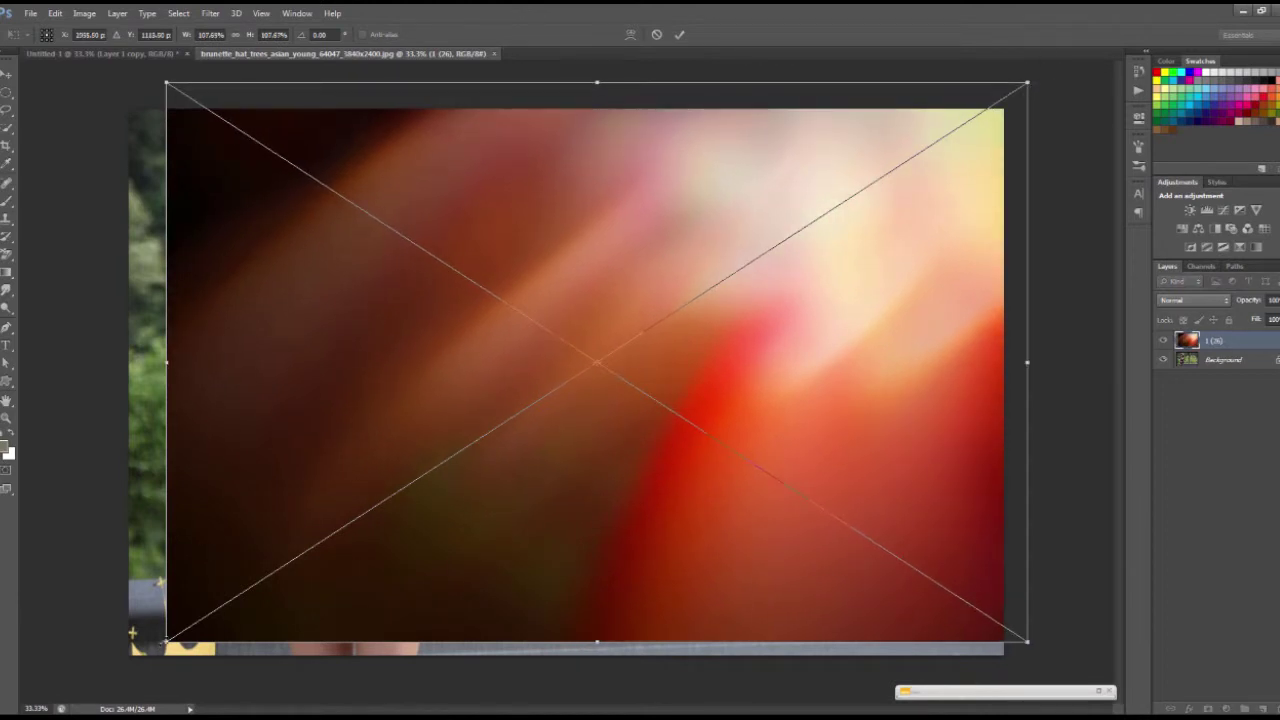
drag(132, 632, 100, 675)
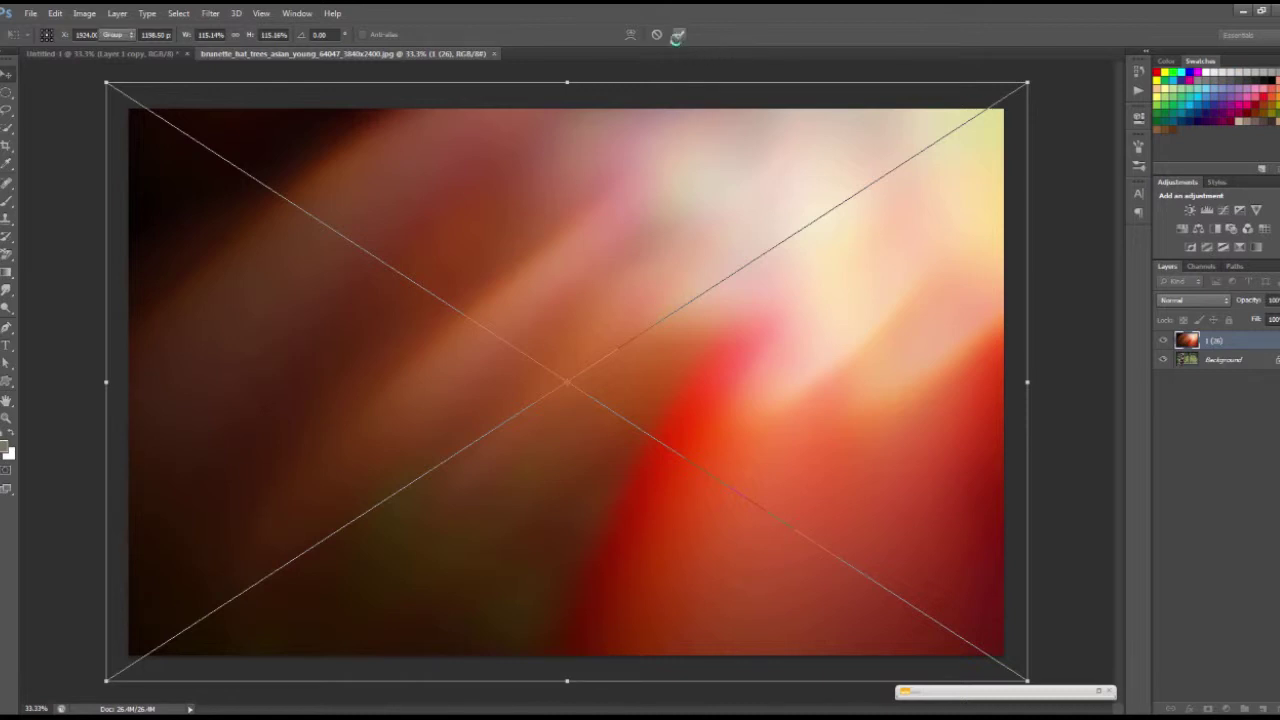
click(678, 36)
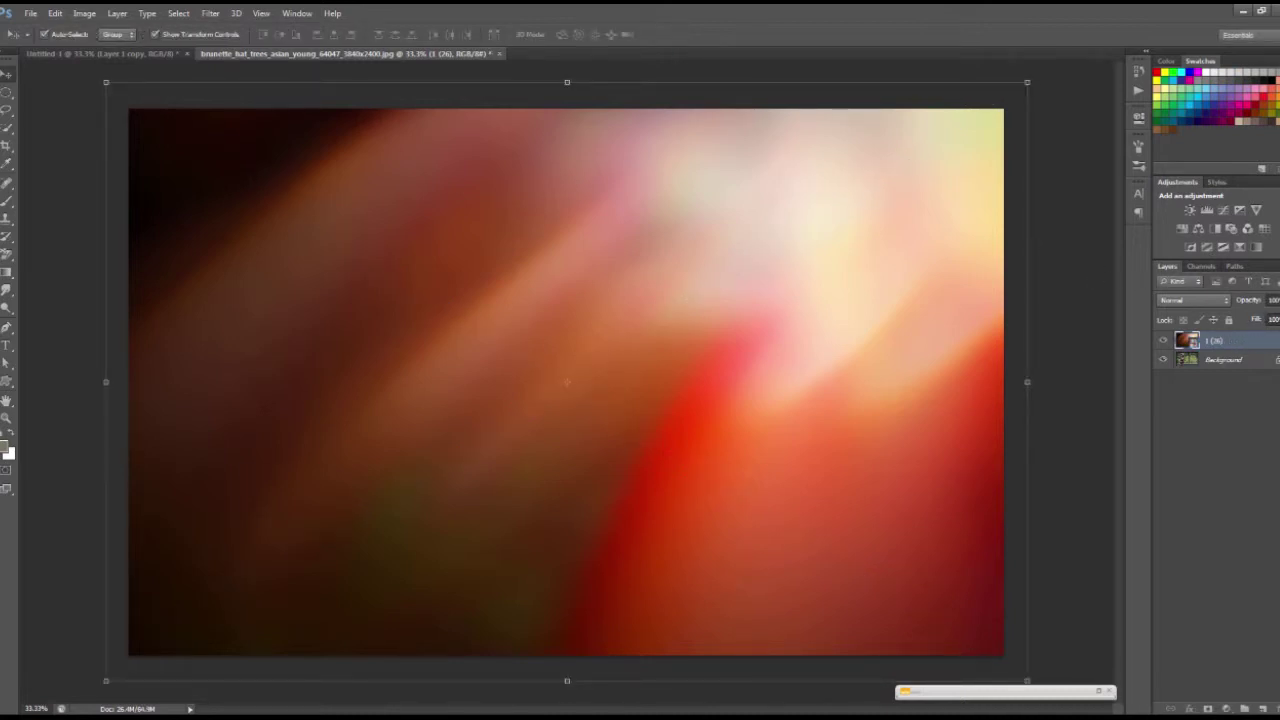
click(1277, 300)
mouse_move(1278, 316)
mouse_down()
mouse_move(1220, 314)
mouse_move(1278, 318)
mouse_move(1263, 333)
mouse_move(1218, 335)
mouse_move(1272, 337)
mouse_up()
- Set flare layer 1 (26) to Screen blending and drag it over the photo's right edge
click(1250, 344)
click(1215, 303)
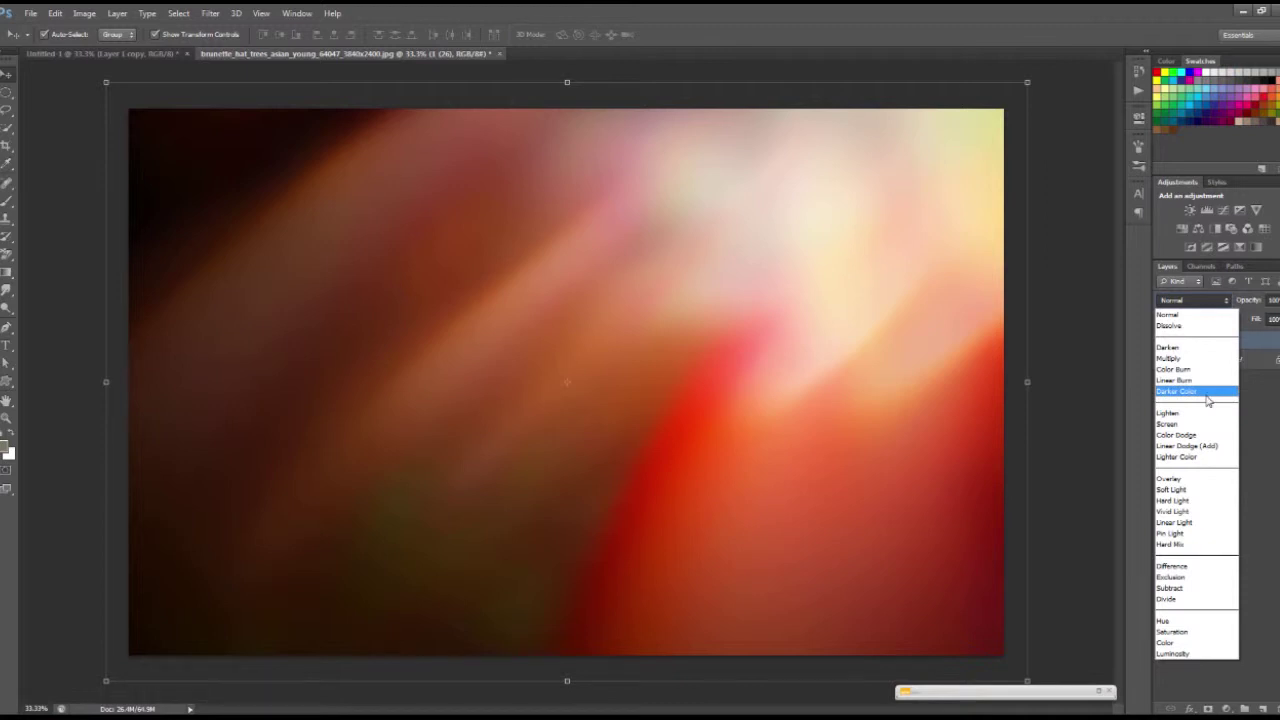
click(1255, 346)
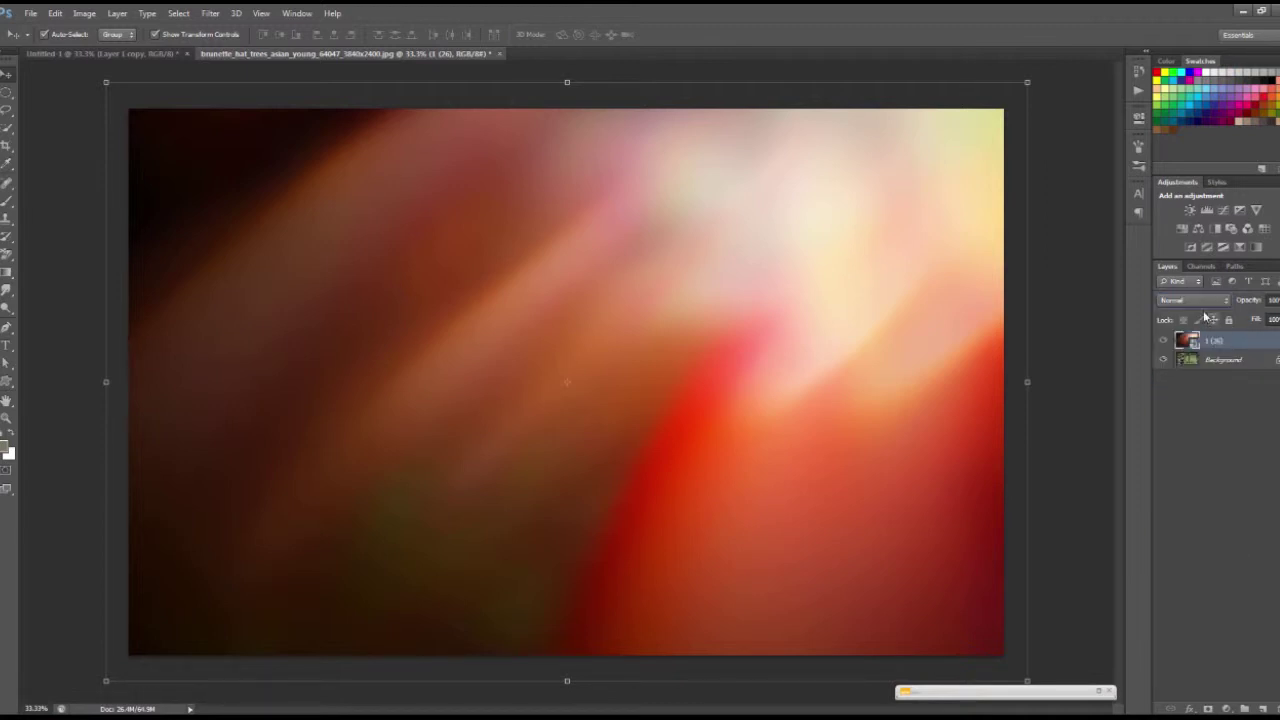
click(1205, 302)
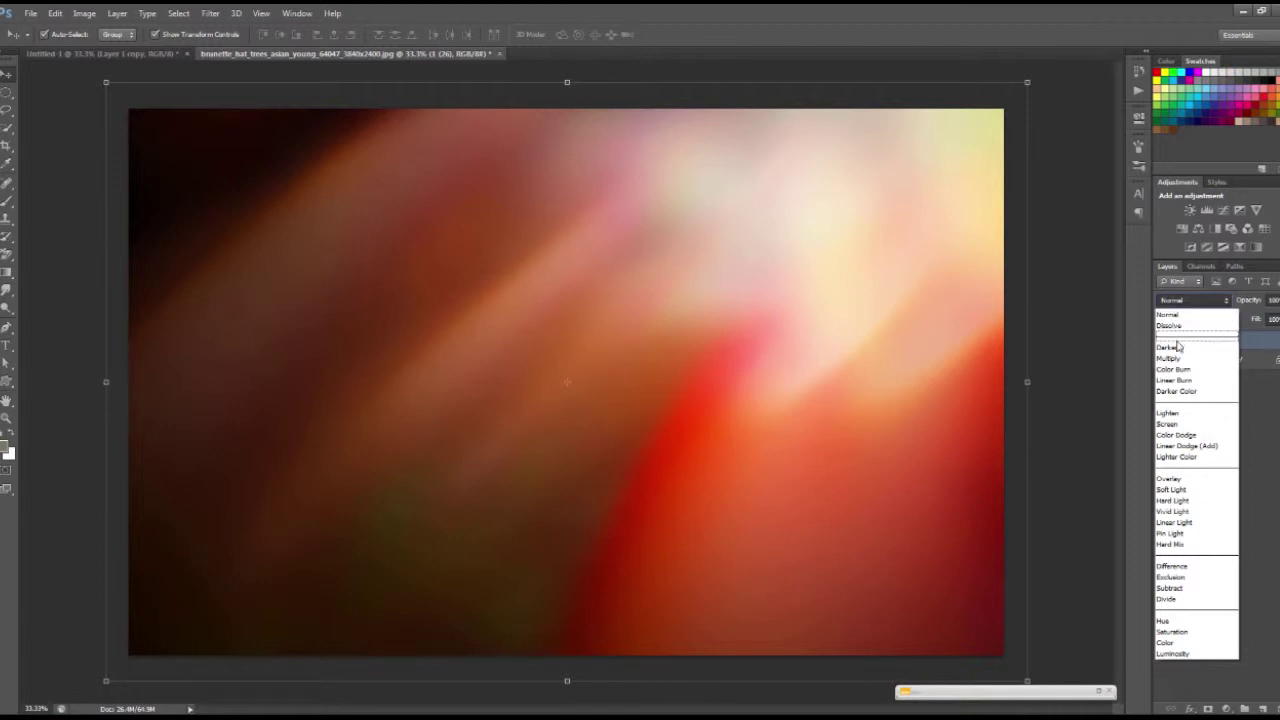
click(1191, 426)
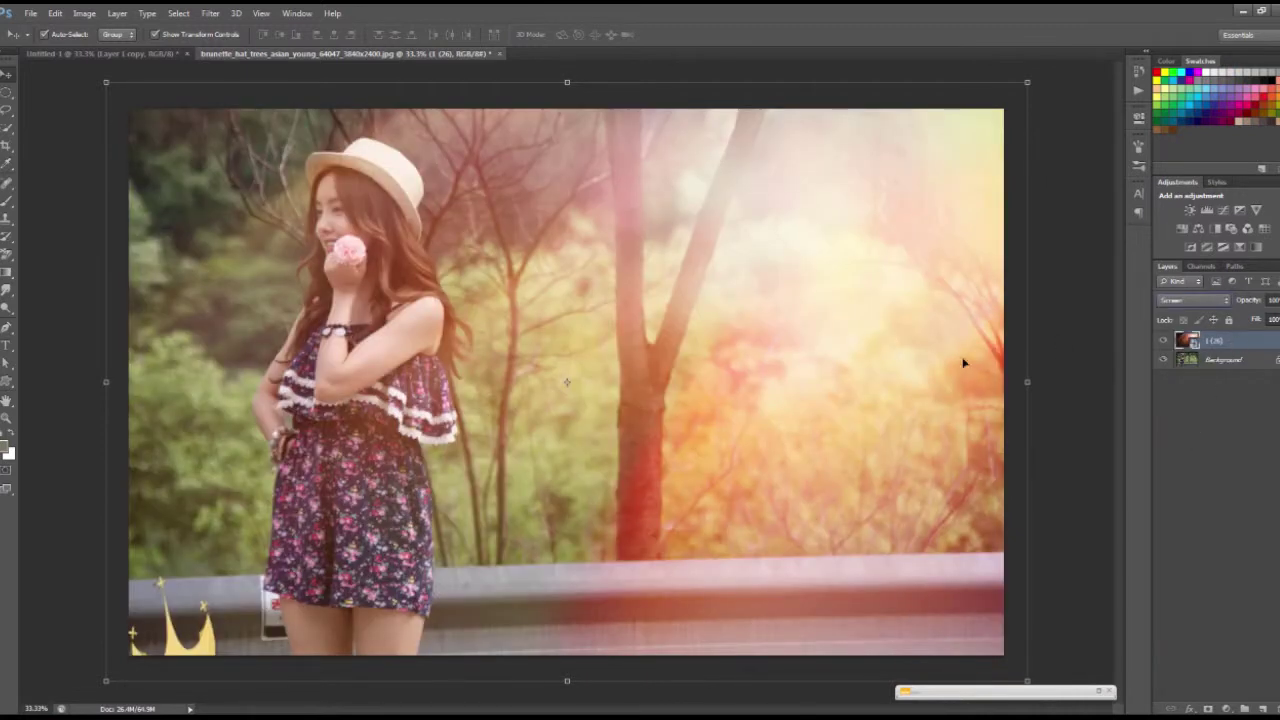
mouse_move(940, 360)
mouse_down()
mouse_move(965, 308)
mouse_move(894, 280)
mouse_move(771, 337)
mouse_move(705, 349)
mouse_move(991, 343)
mouse_move(837, 354)
mouse_move(908, 363)
mouse_up()
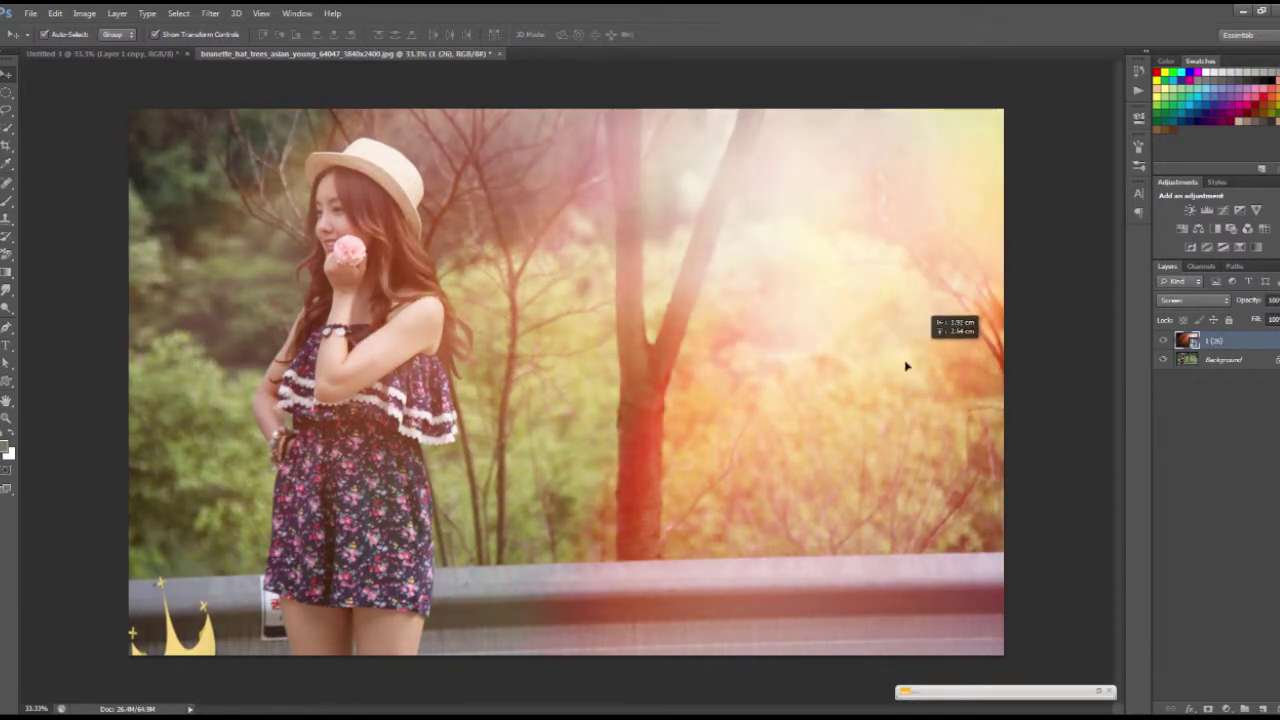
mouse_move(829, 440)
mouse_down()
mouse_move(874, 446)
mouse_move(848, 446)
mouse_move(891, 435)
mouse_move(890, 405)
mouse_up()
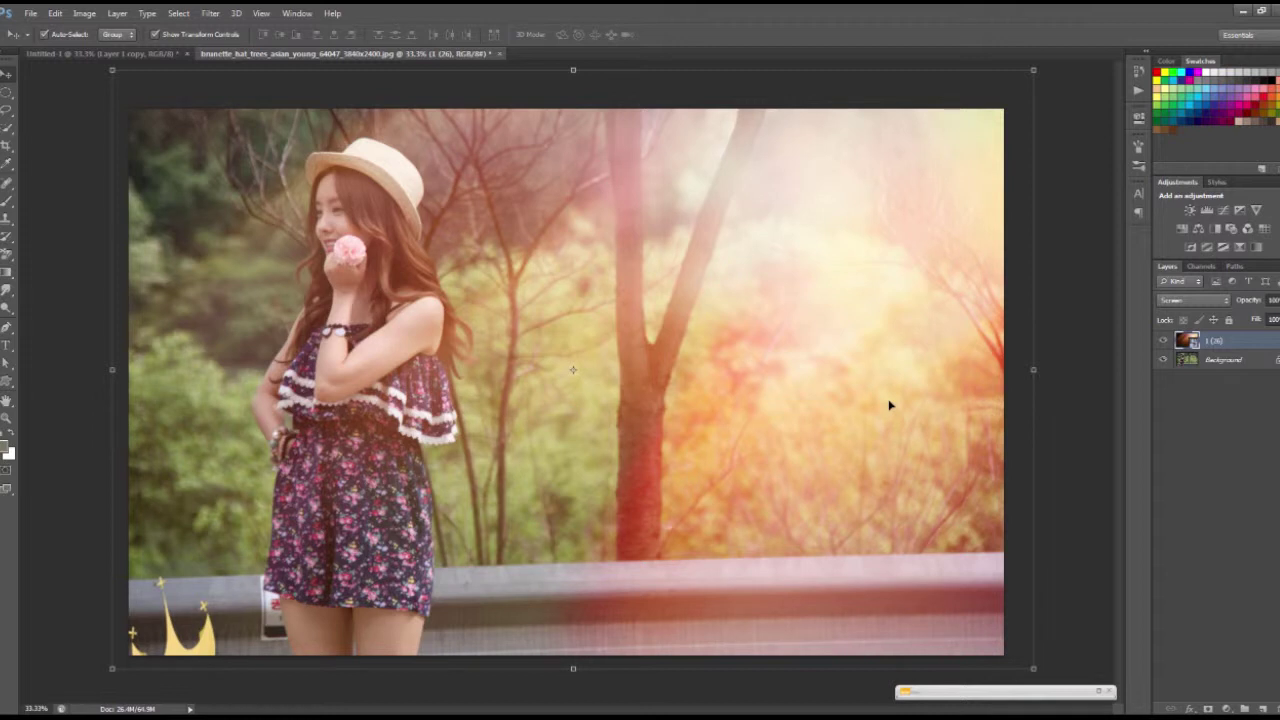
click(1202, 309)
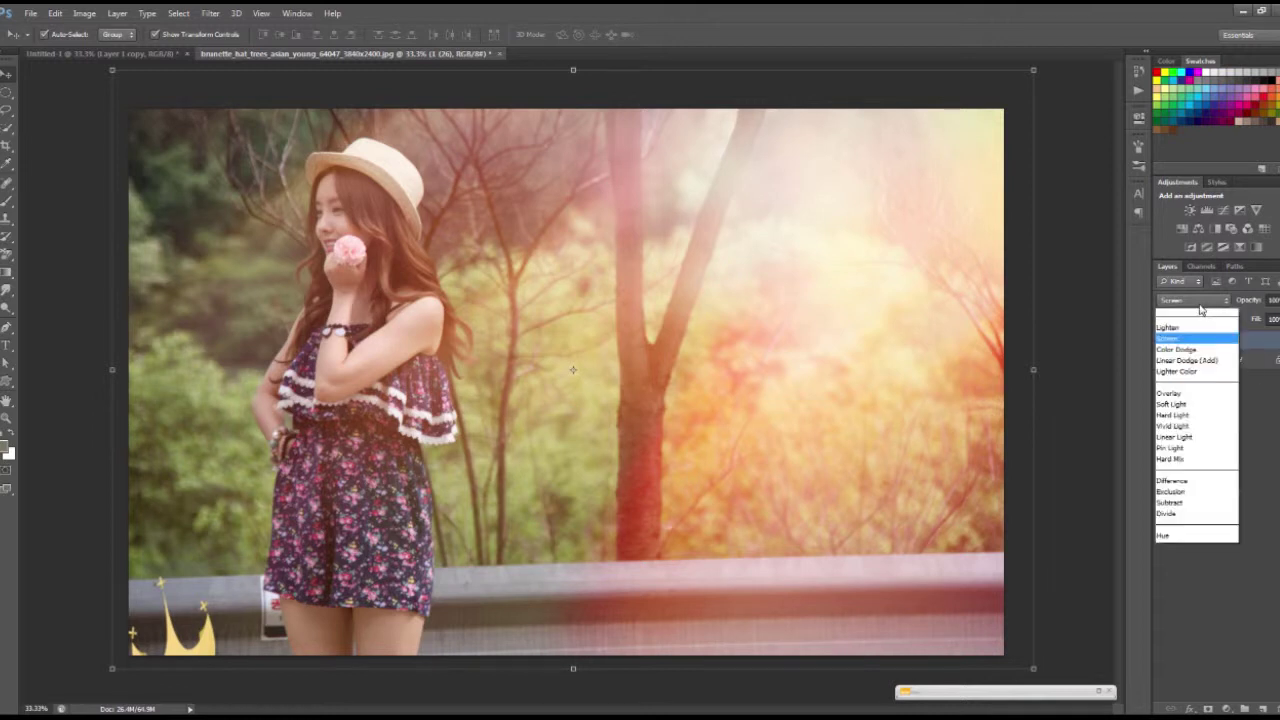
click(1198, 314)
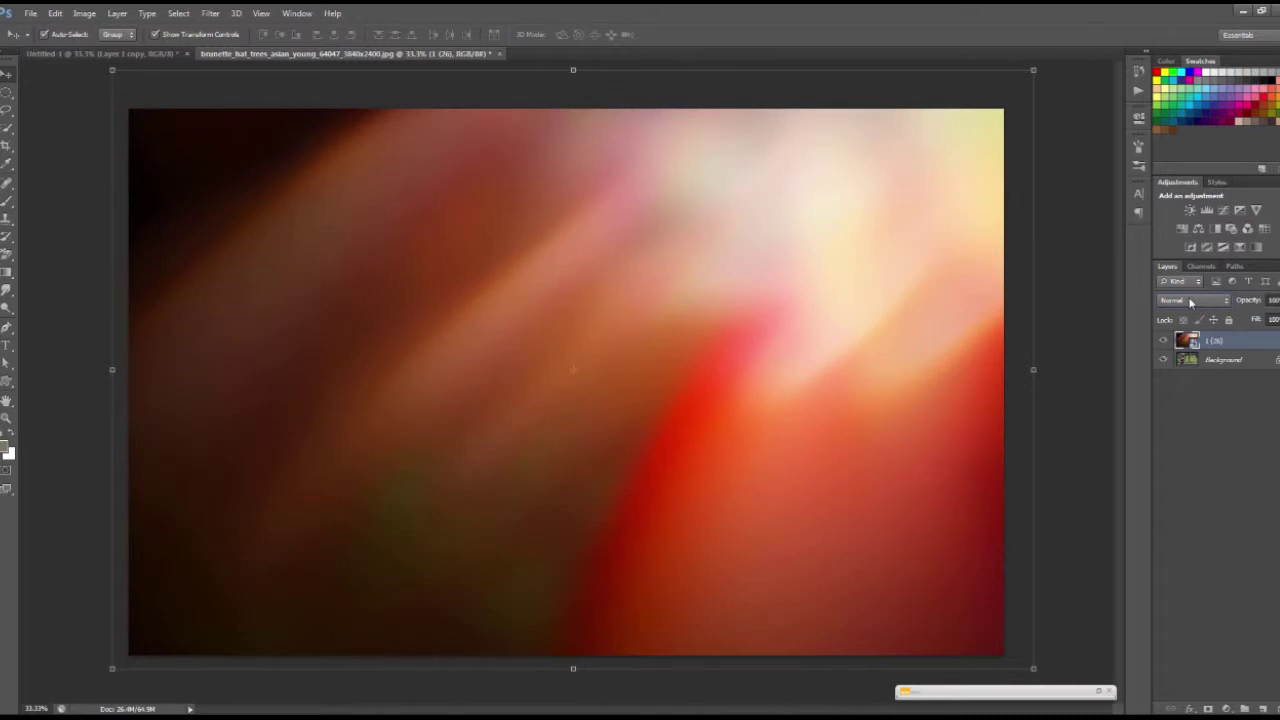
click(1190, 302)
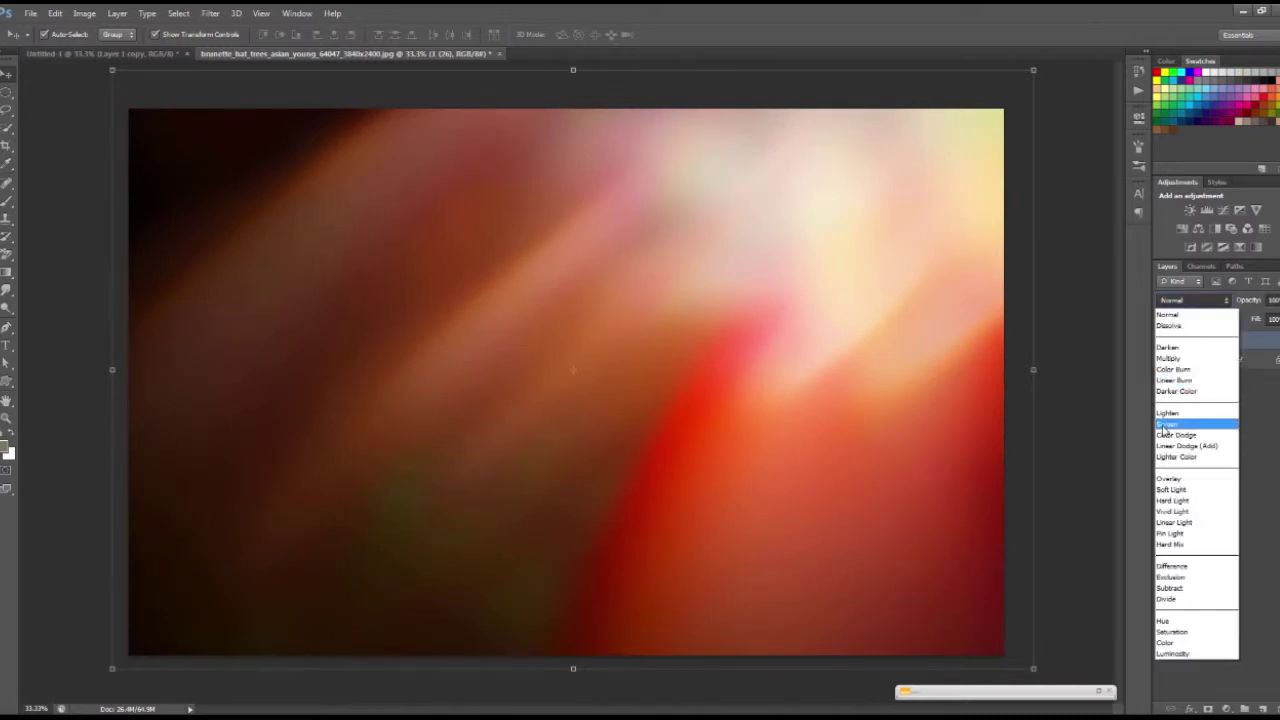
click(1180, 314)
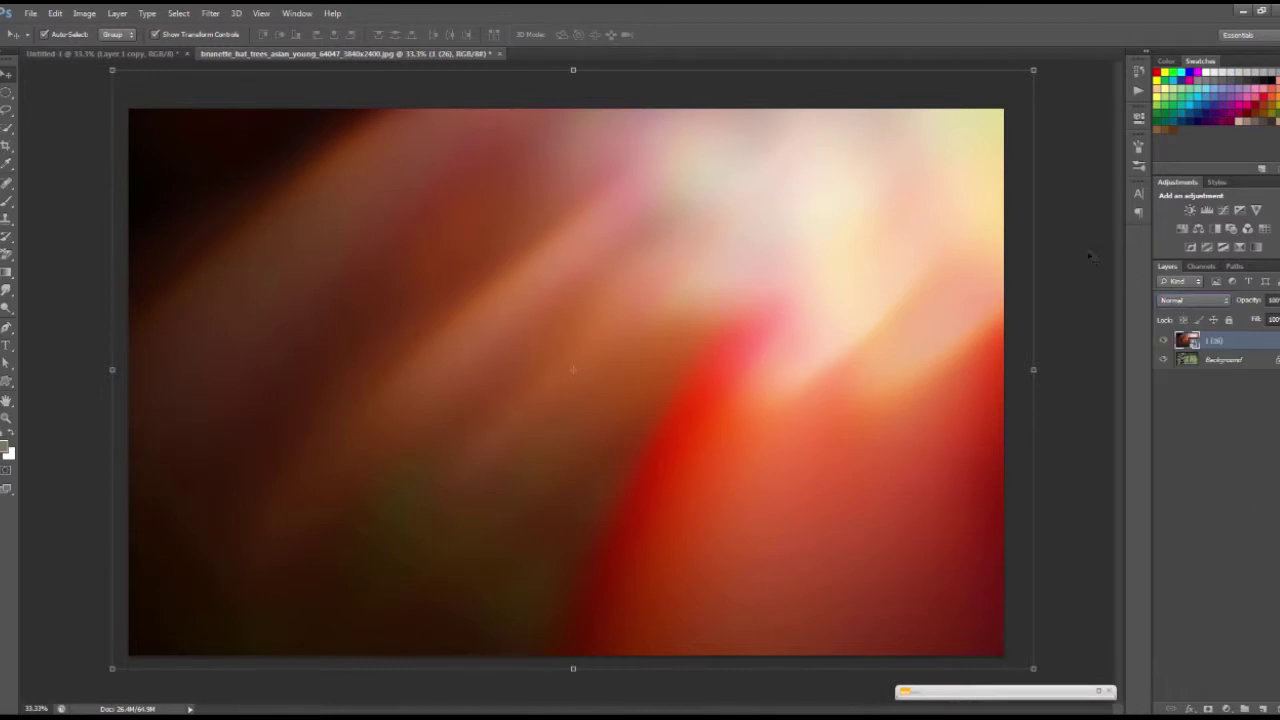
mouse_move(801, 292)
mouse_down()
mouse_move(852, 290)
mouse_move(790, 293)
mouse_up()
click(212, 153)
click(931, 251)
click(1211, 302)
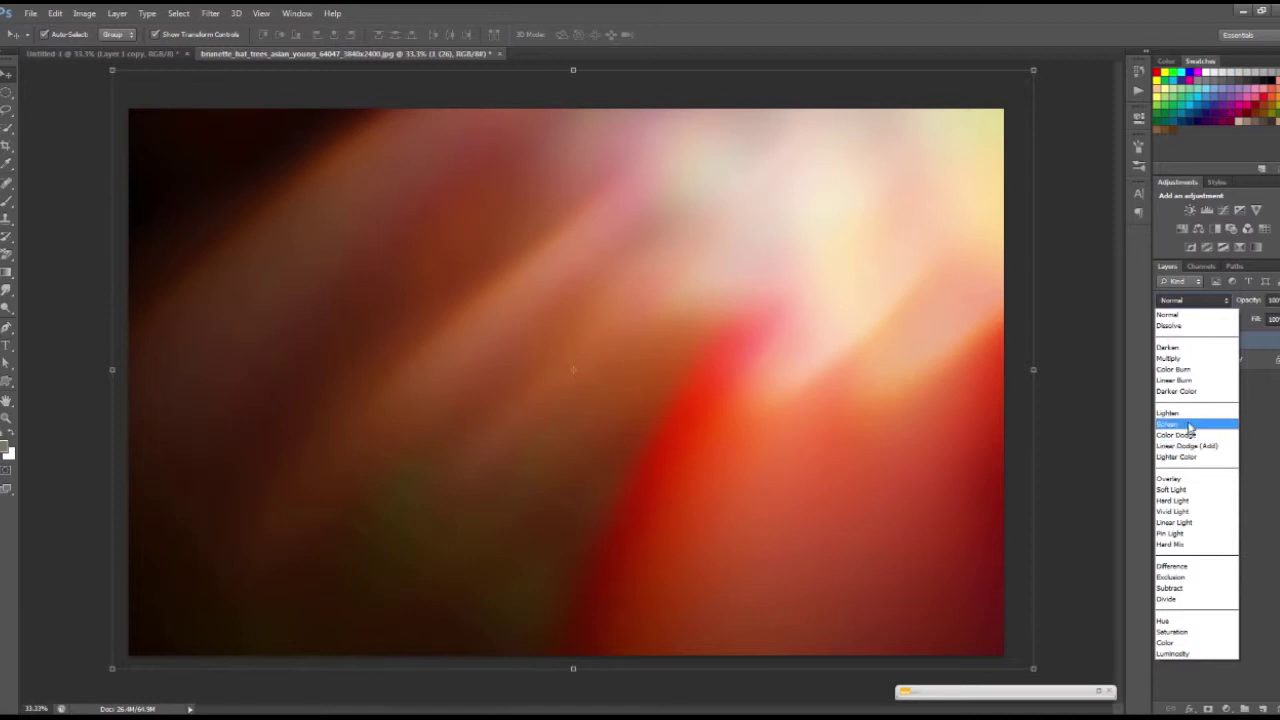
click(1190, 413)
click(1197, 301)
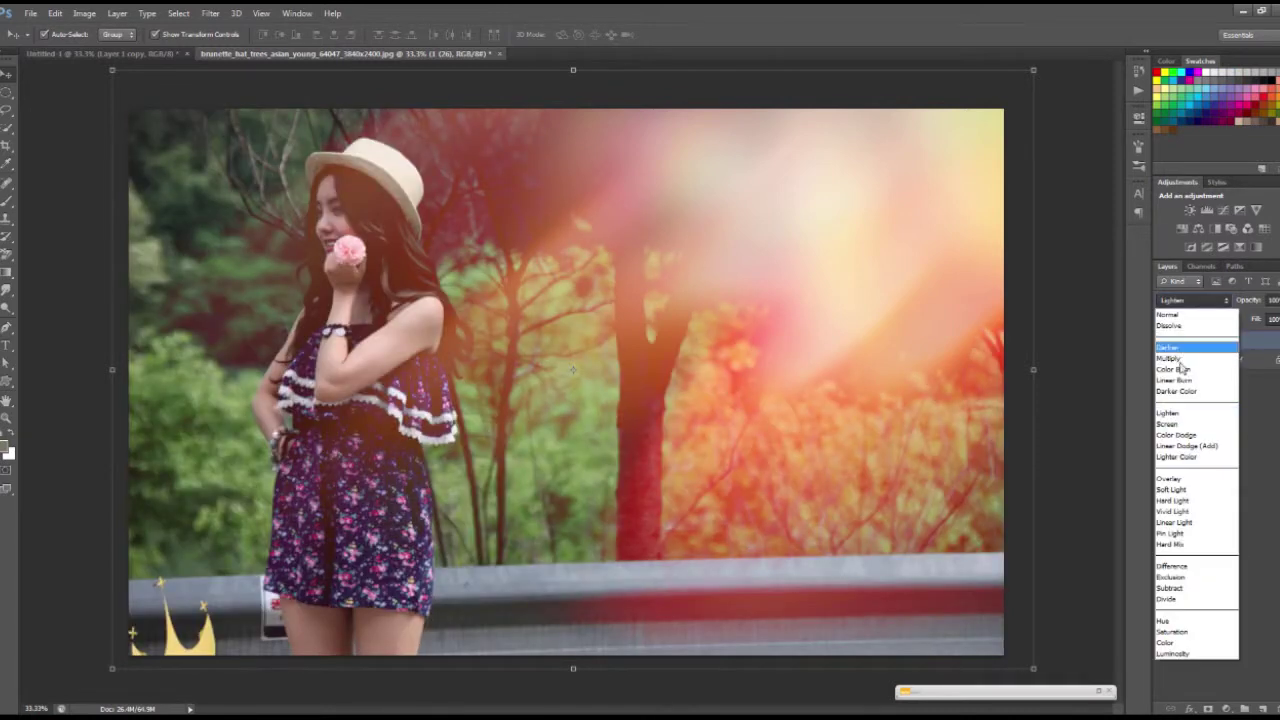
click(1186, 434)
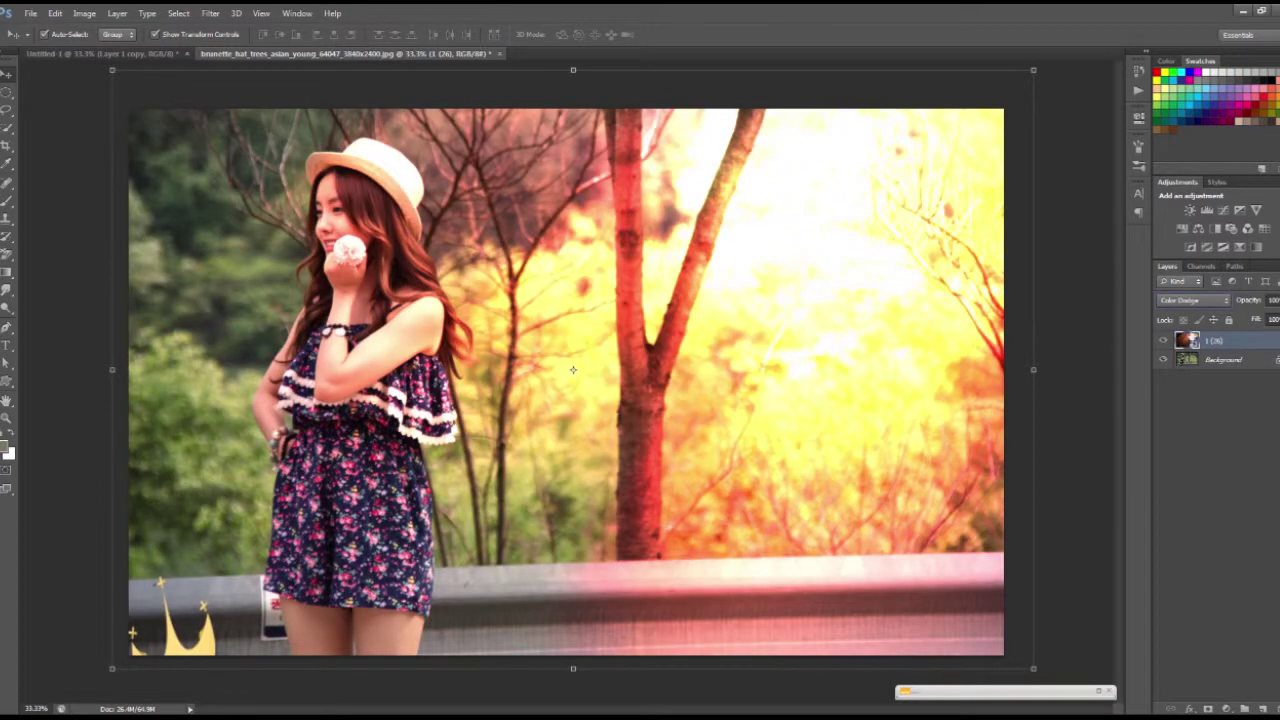
click(1197, 301)
click(1186, 446)
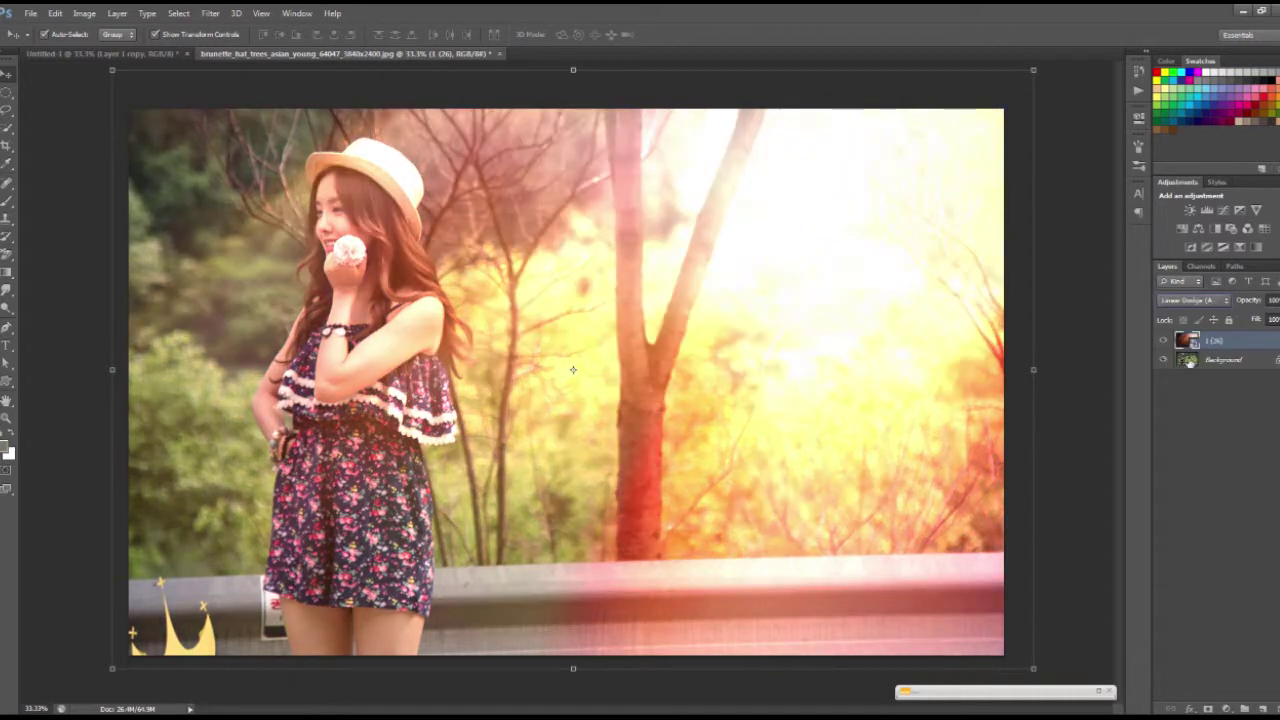
click(1195, 301)
click(1190, 457)
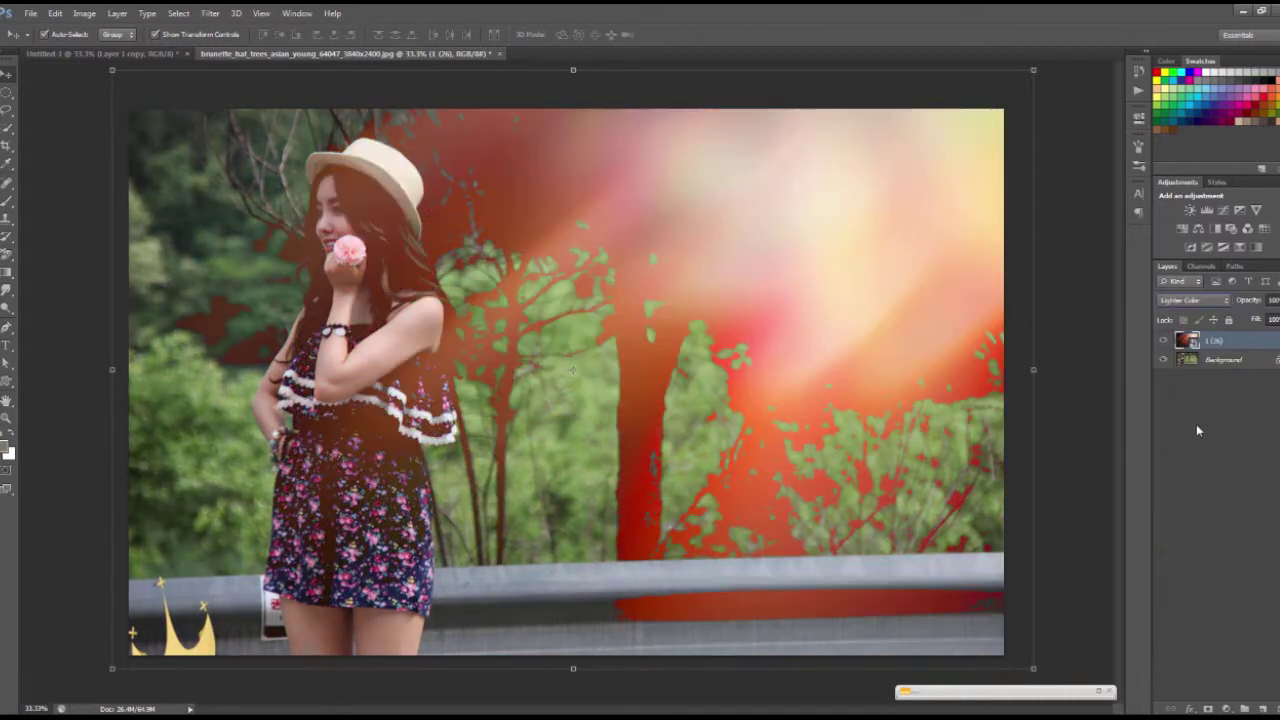
click(1196, 300)
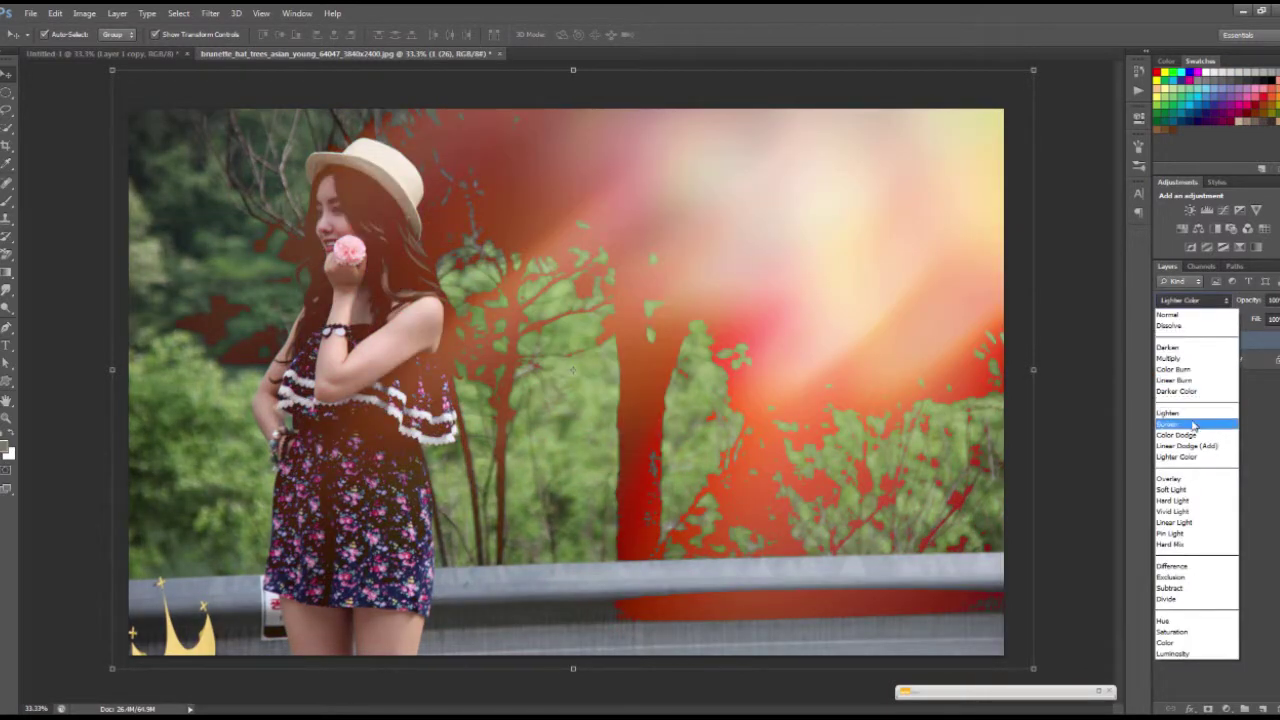
click(1193, 425)
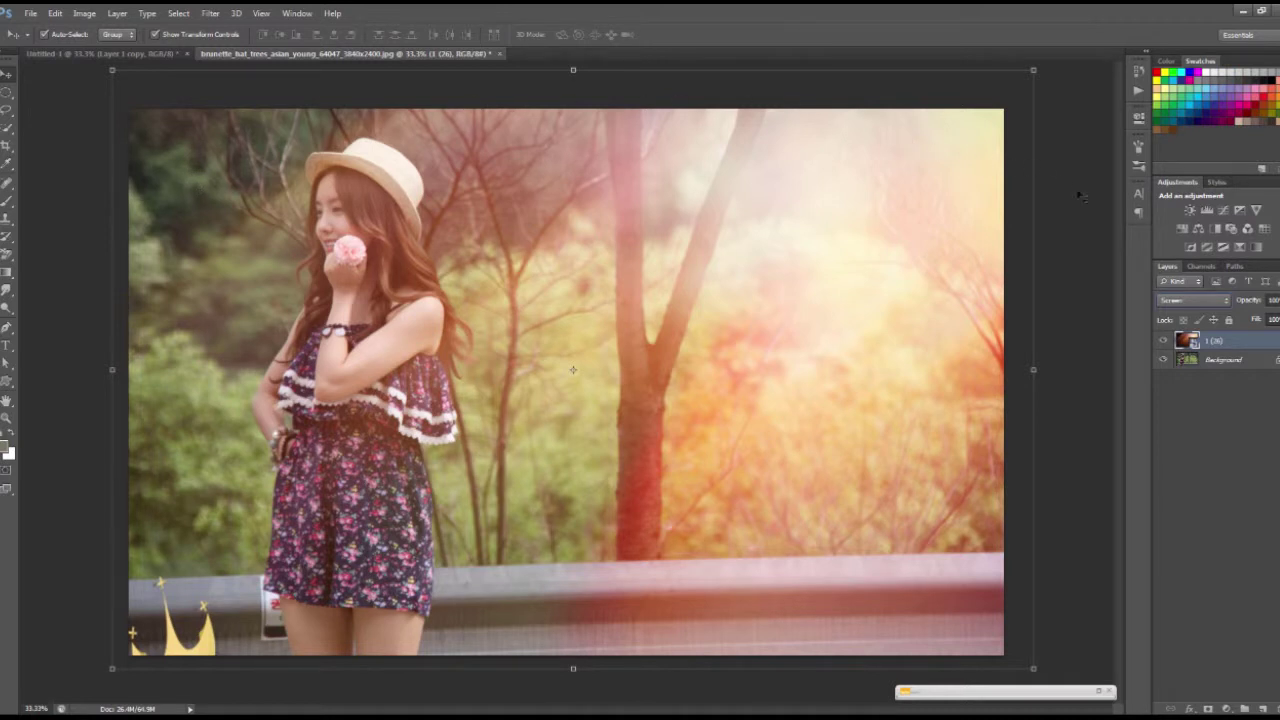
- Try Multiply, then settle on Screen for the flare layer, nudge it, and hide it
click(1192, 300)
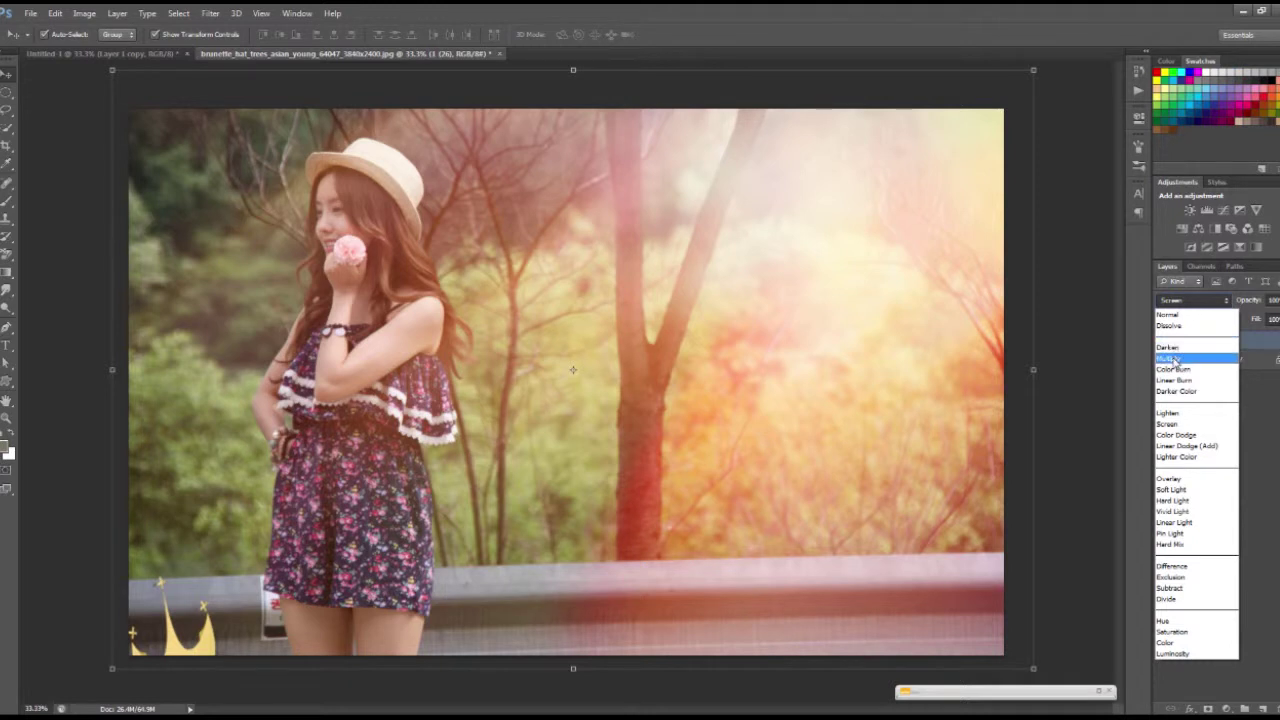
click(1179, 358)
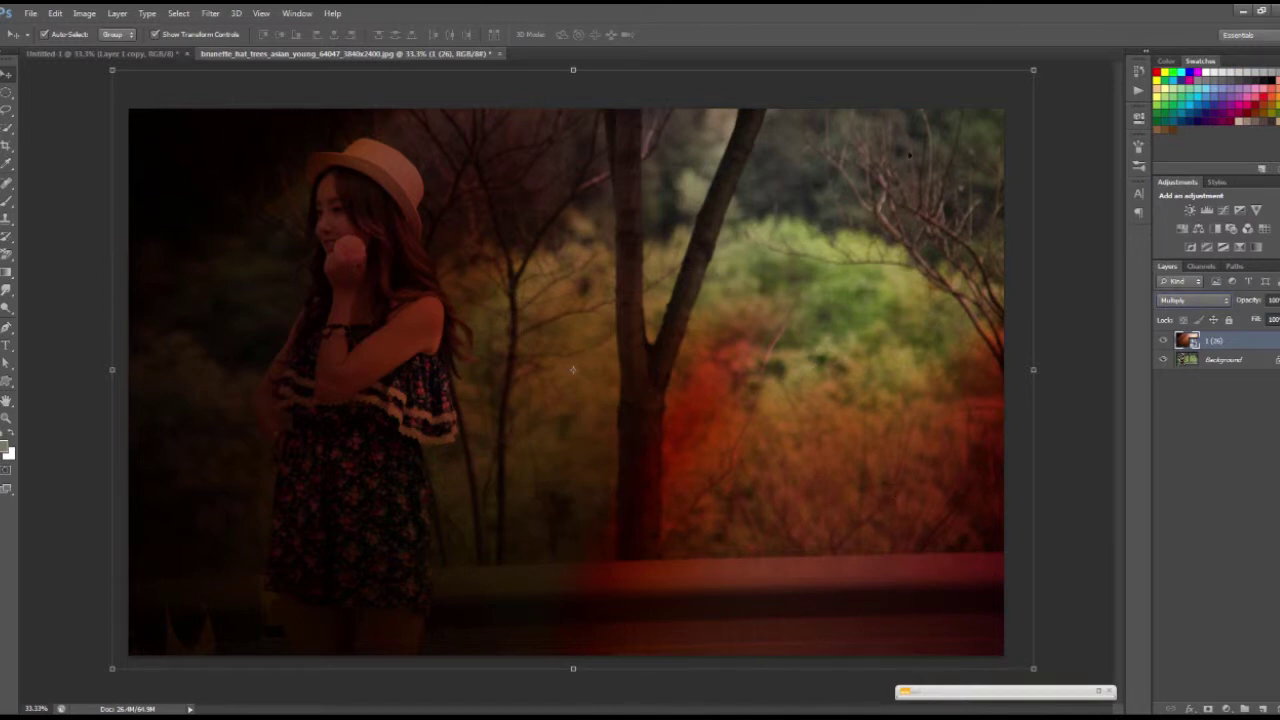
click(1212, 300)
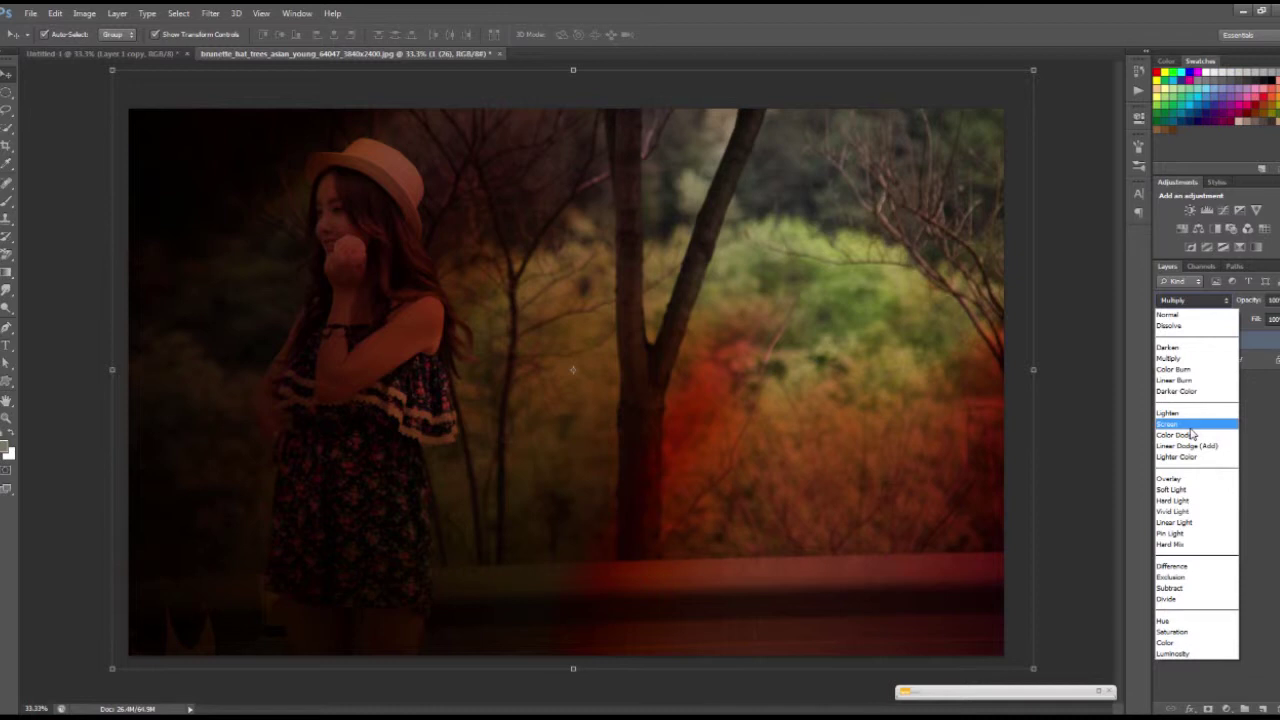
click(1192, 432)
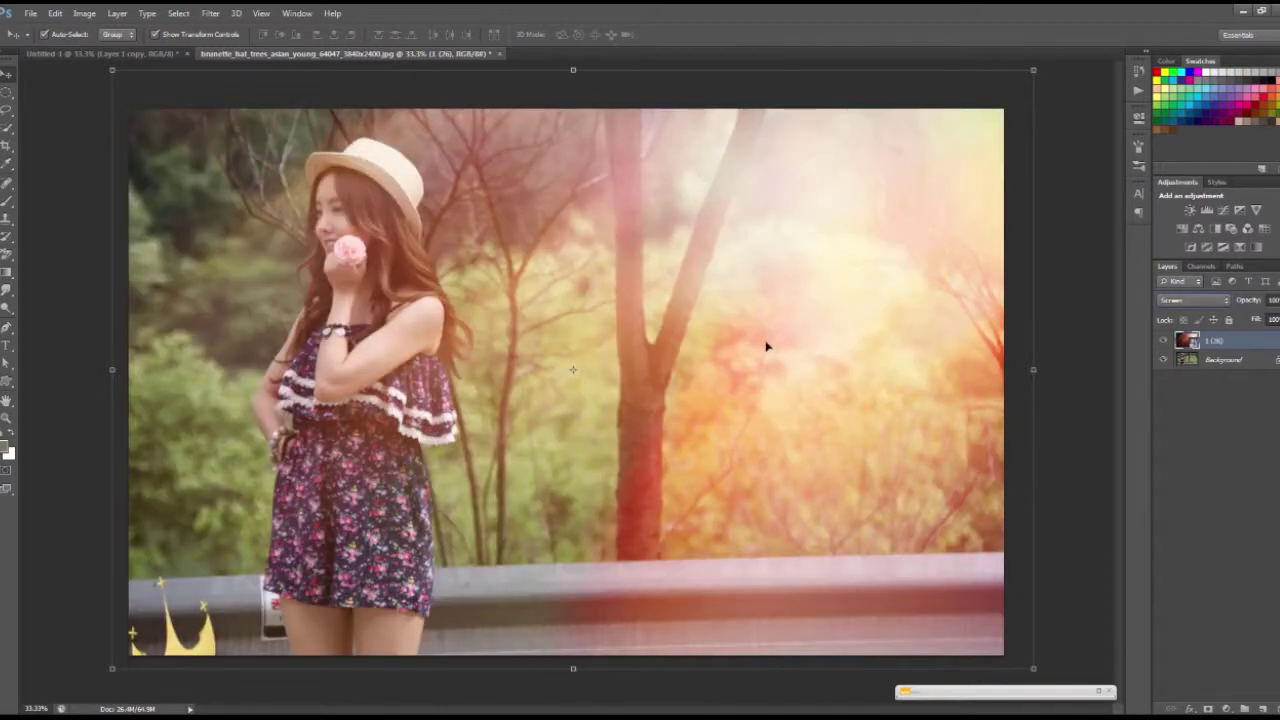
drag(754, 329, 763, 329)
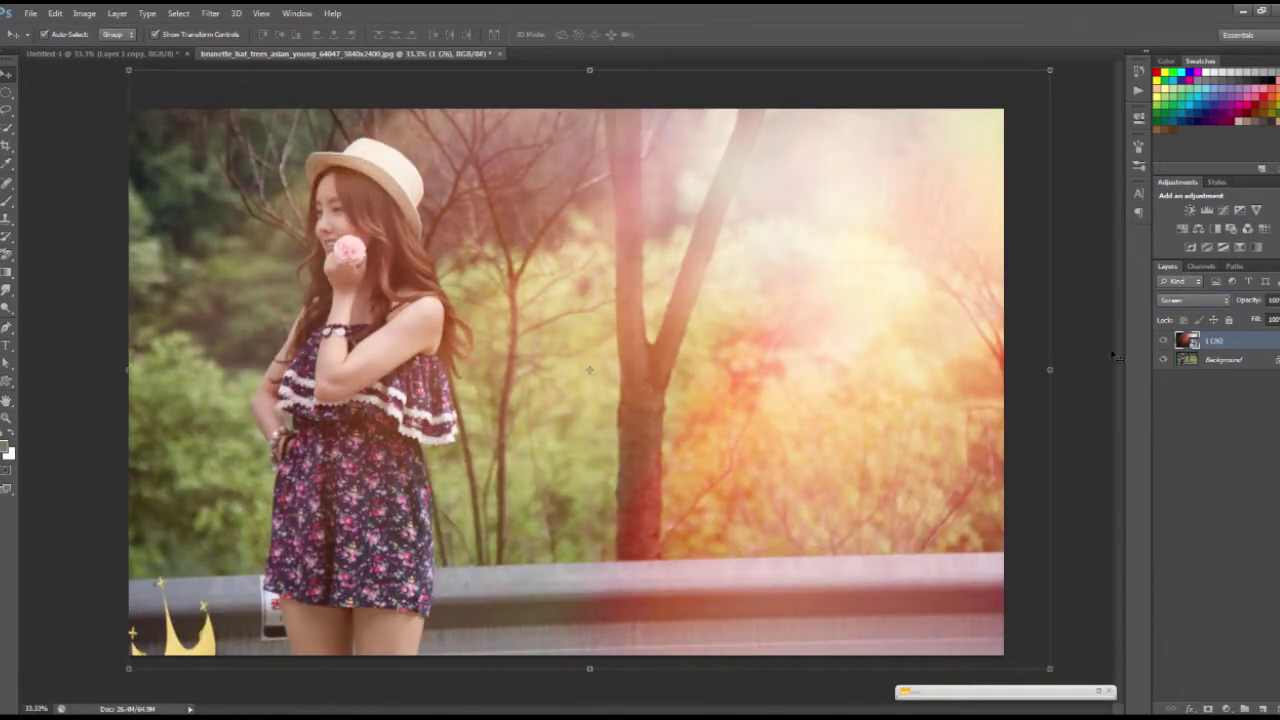
click(1163, 342)
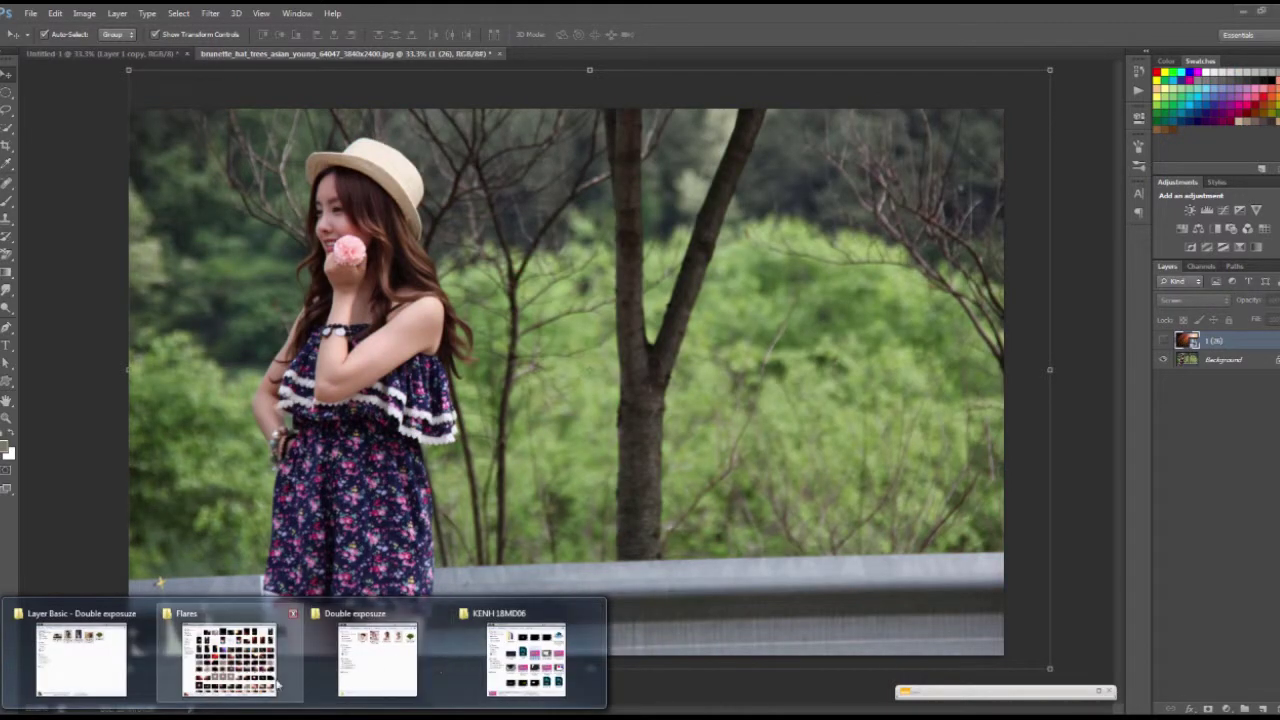
- Navigate from Flares up to Background, open br 4 boked, and preview image 54
click(275, 680)
scroll(826, 341, down, 5)
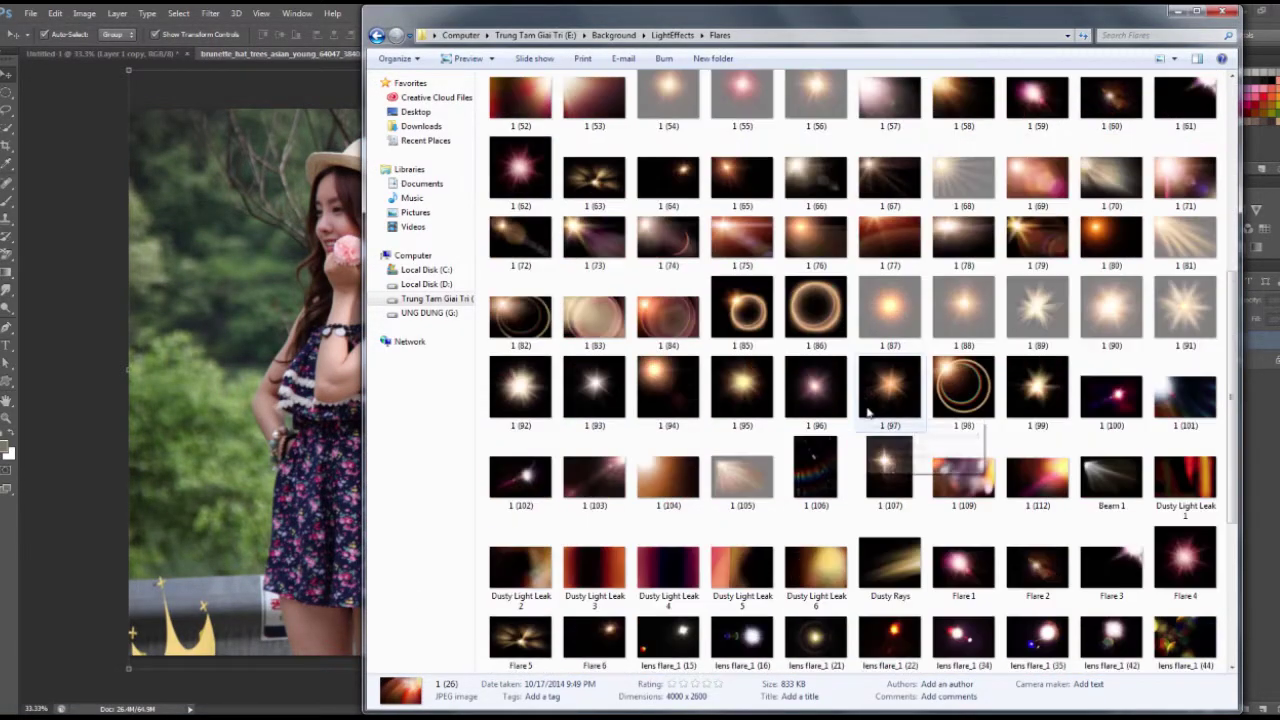
scroll(700, 300, down, 5)
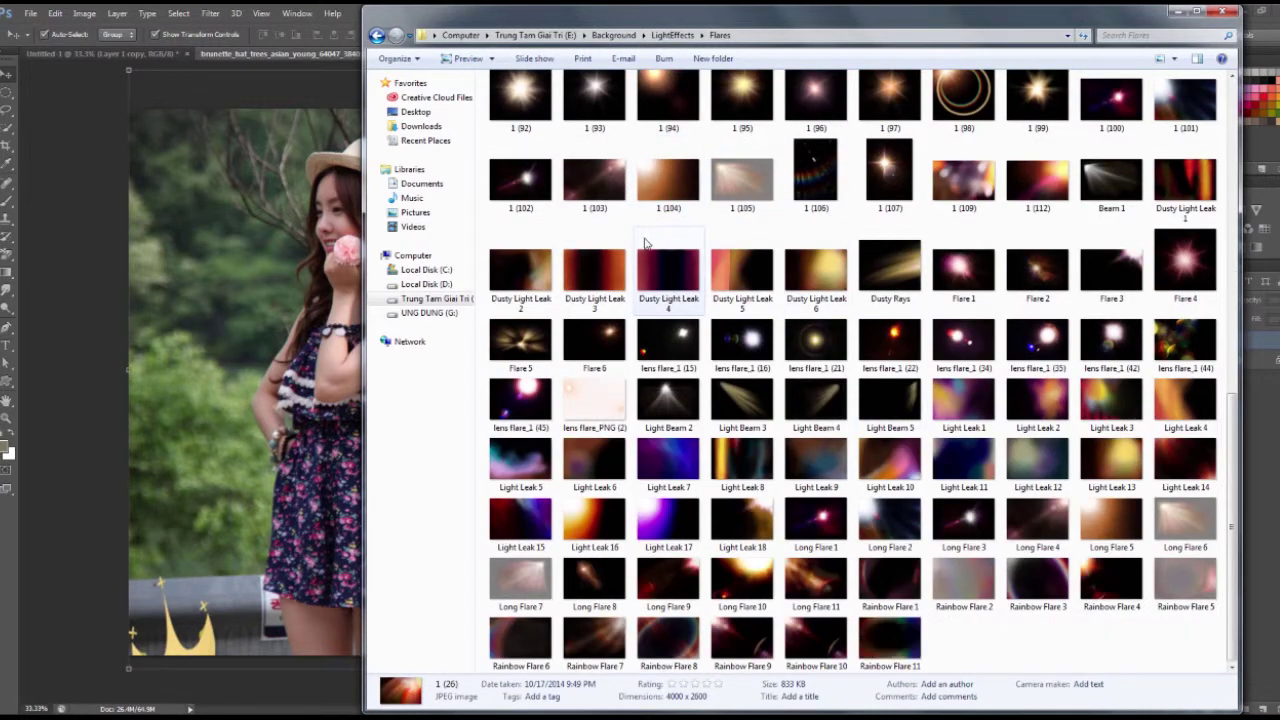
click(672, 35)
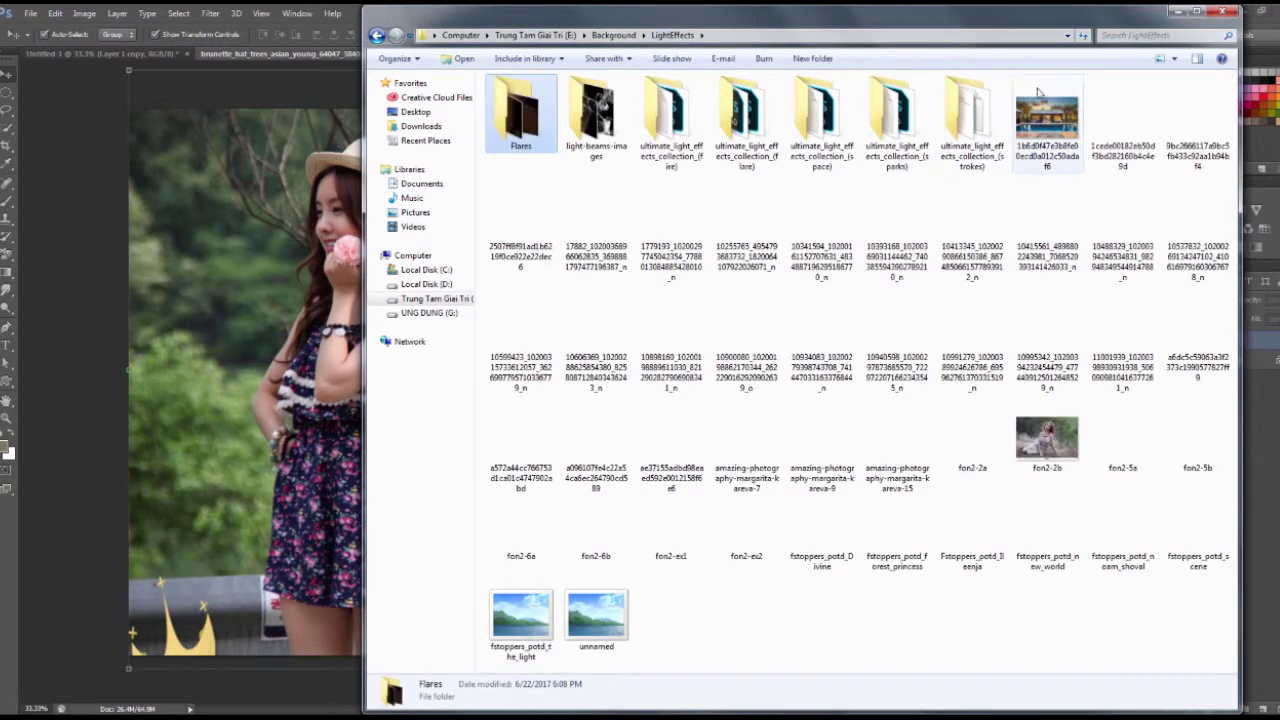
click(613, 35)
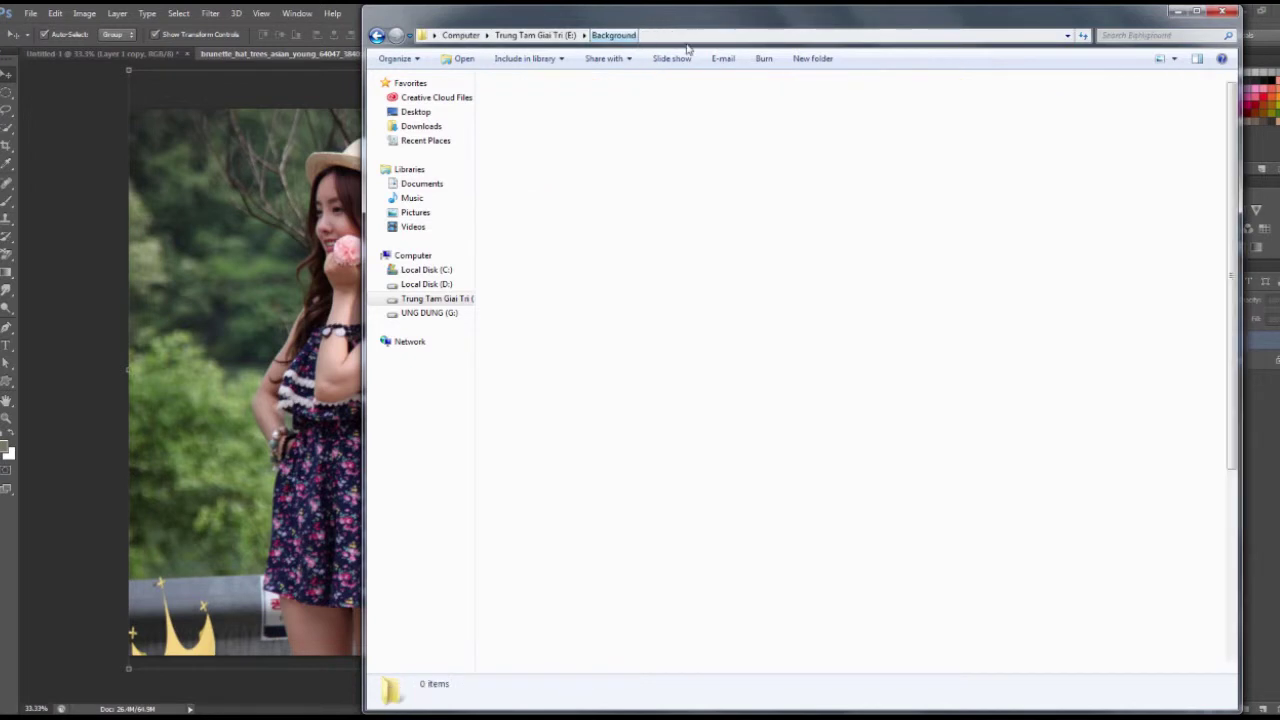
double_click(1050, 125)
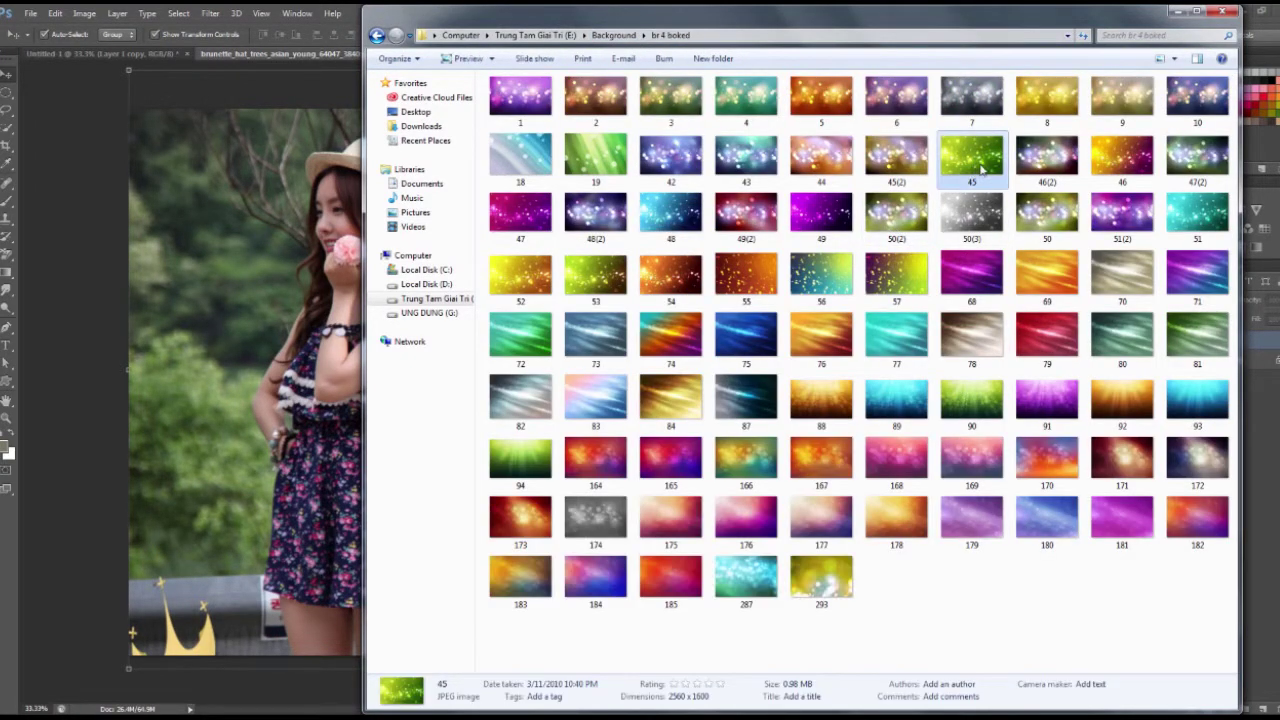
double_click(670, 278)
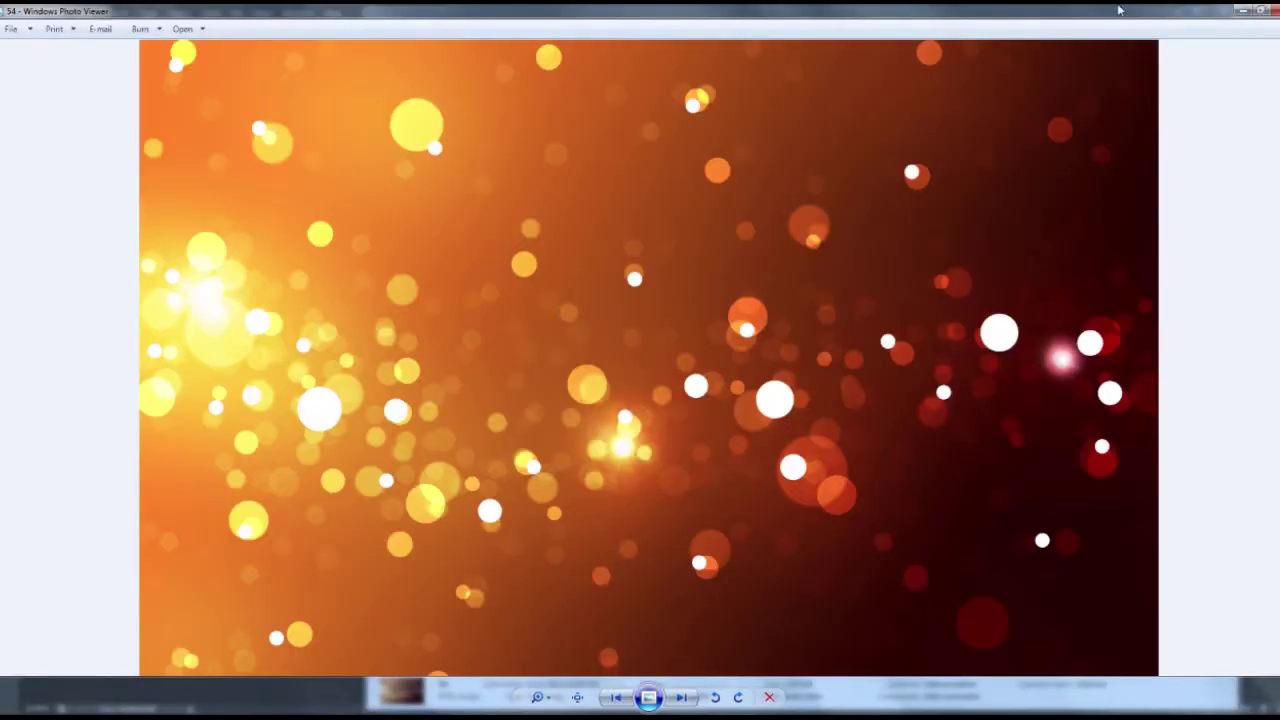
click(1262, 12)
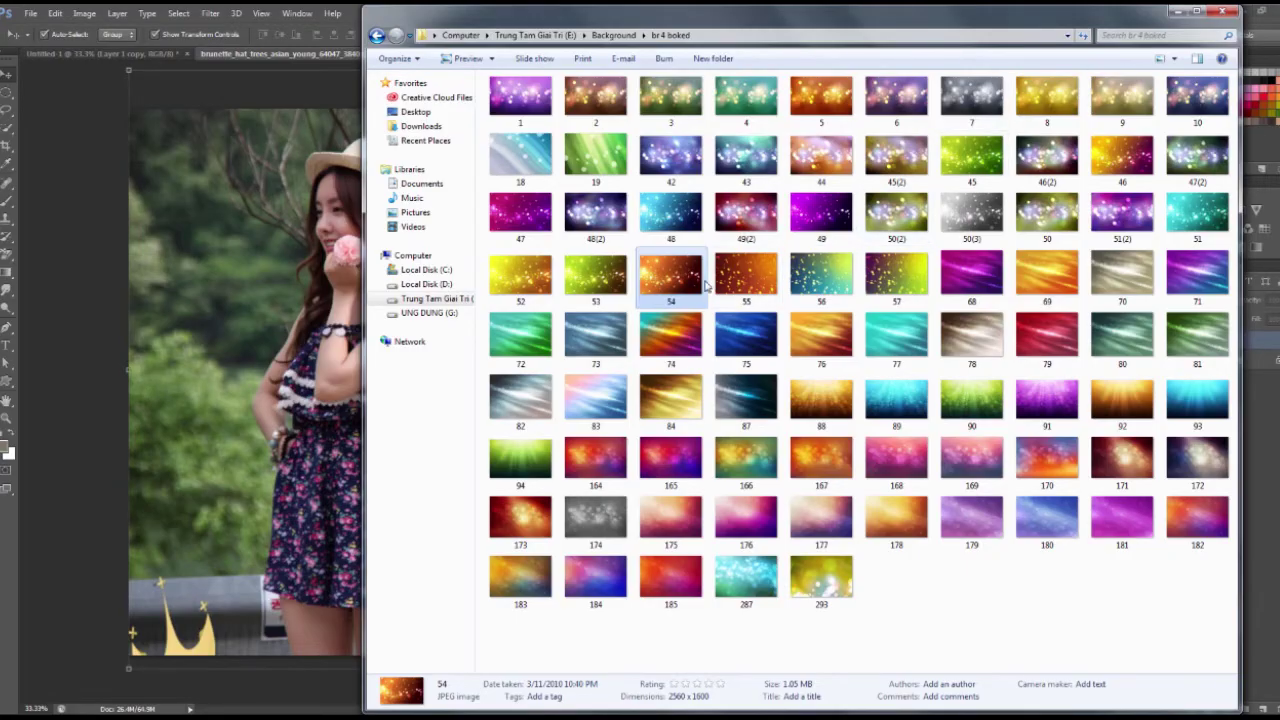
- Place bokeh image 54 on the canvas, scaled to fill it
drag(705, 285, 345, 400)
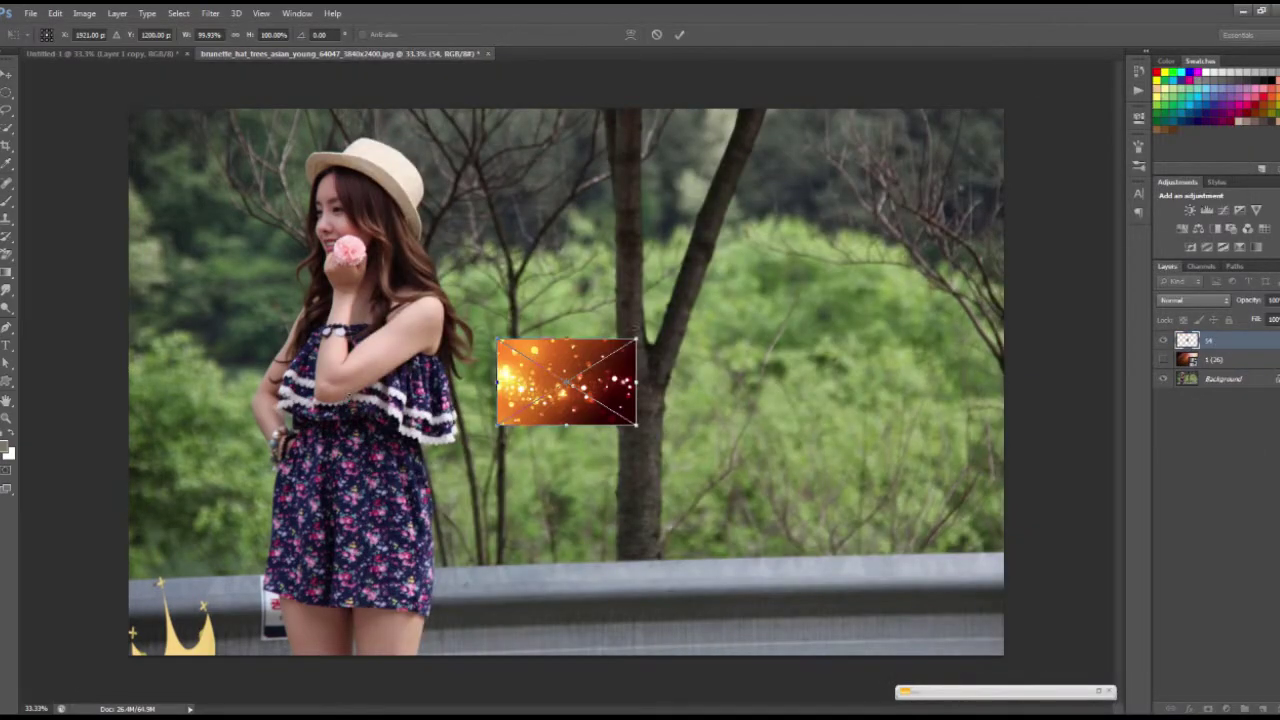
drag(636, 340, 1021, 98)
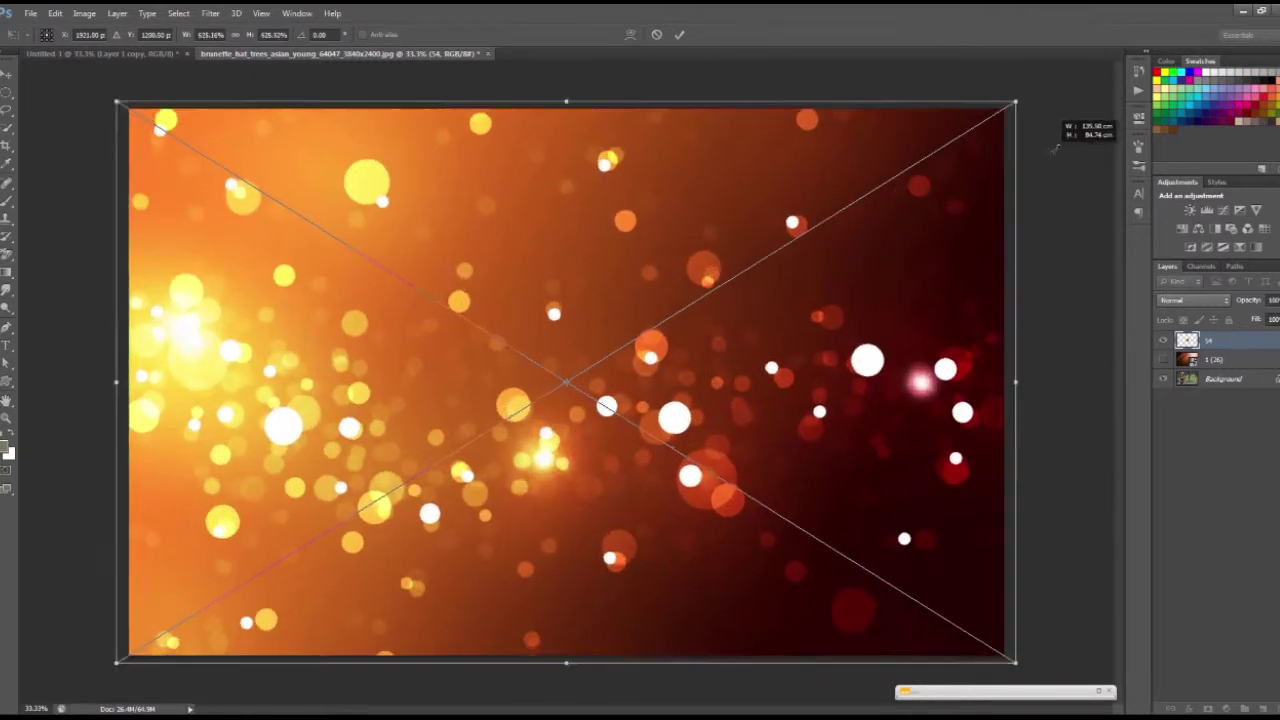
key(Return)
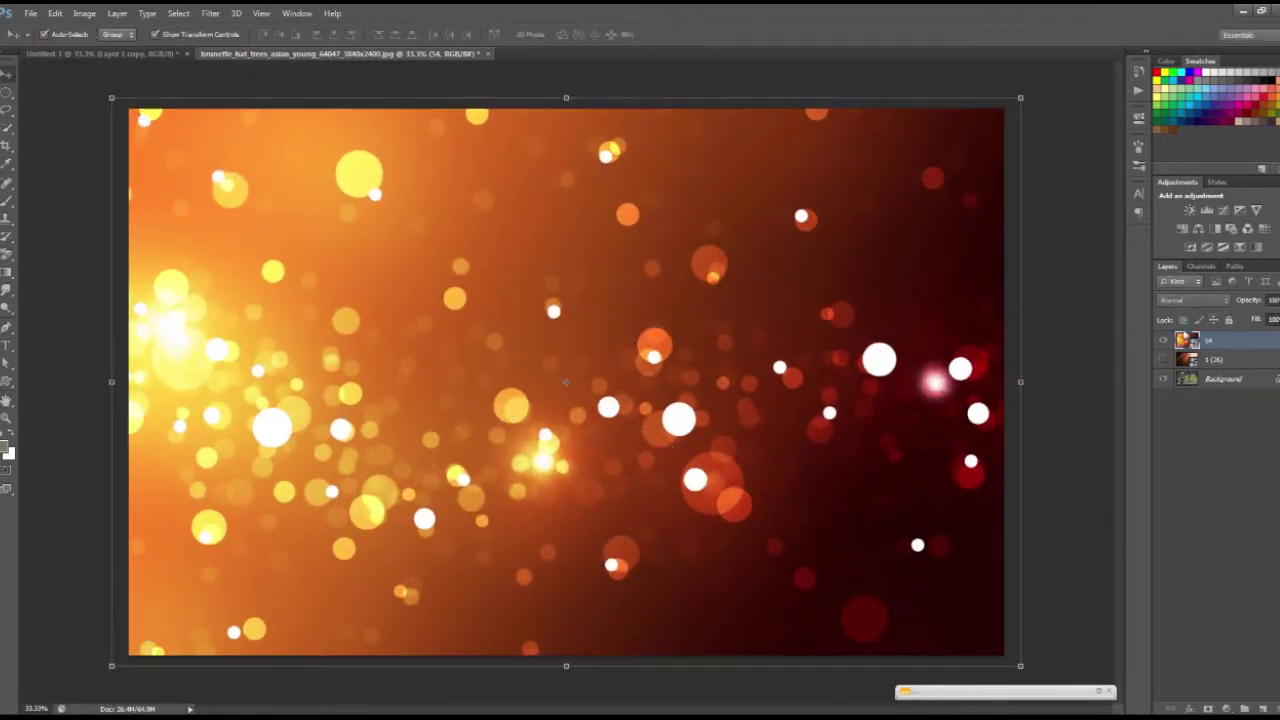
- Blend the bokeh 54 layer in Screen mode, nudge its position, then hide it
click(1196, 301)
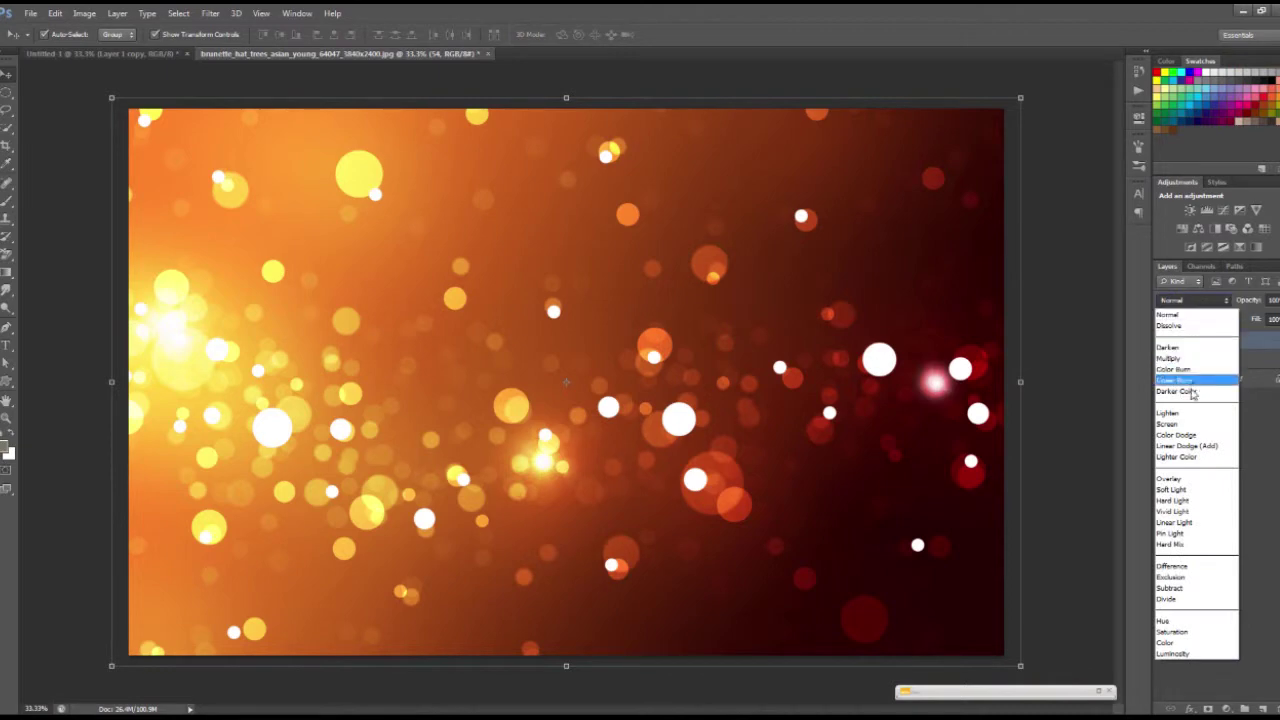
click(1187, 425)
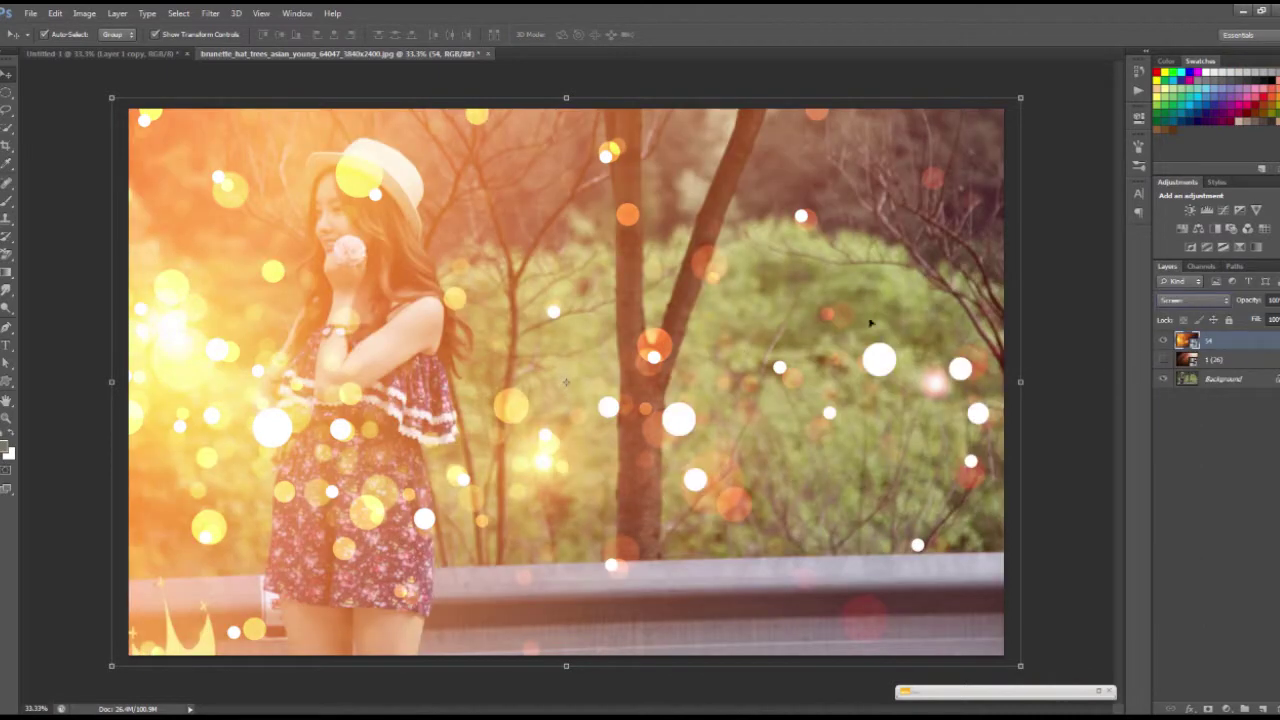
mouse_move(851, 327)
mouse_down()
mouse_move(868, 327)
mouse_move(845, 352)
mouse_up()
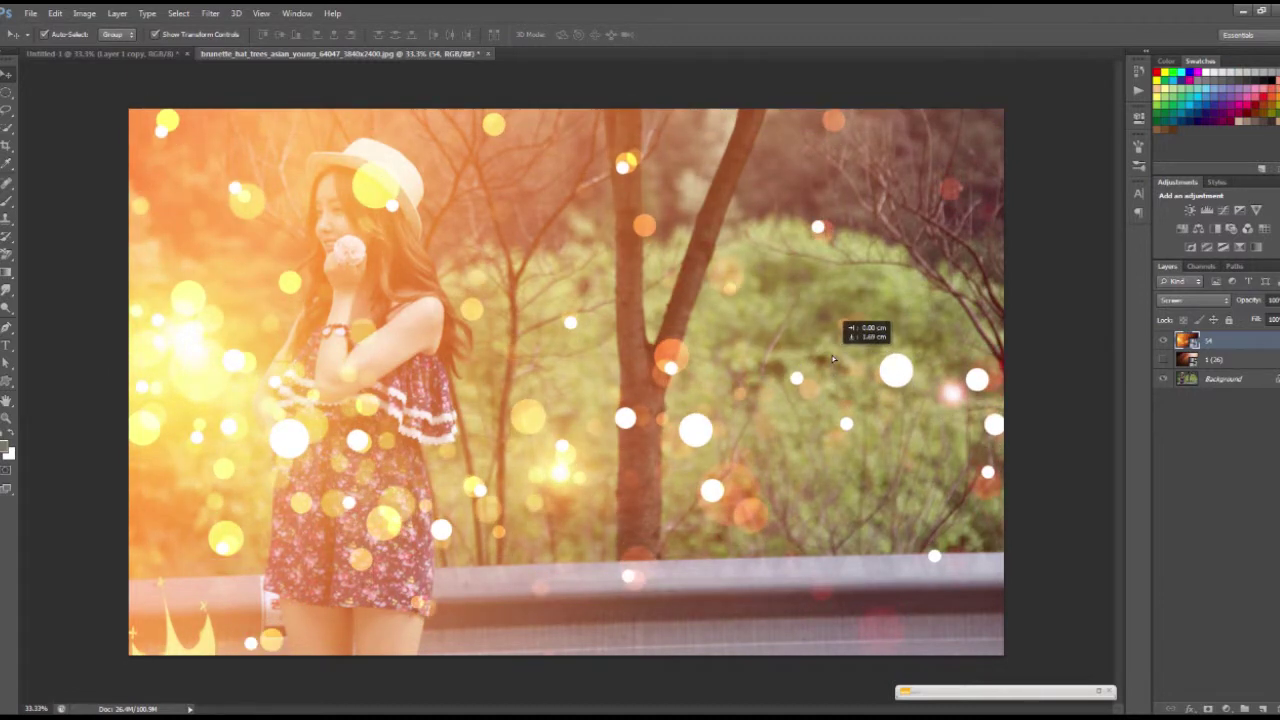
right_click(376, 387)
mouse_move(462, 452)
mouse_down()
mouse_move(427, 450)
mouse_move(447, 449)
mouse_up()
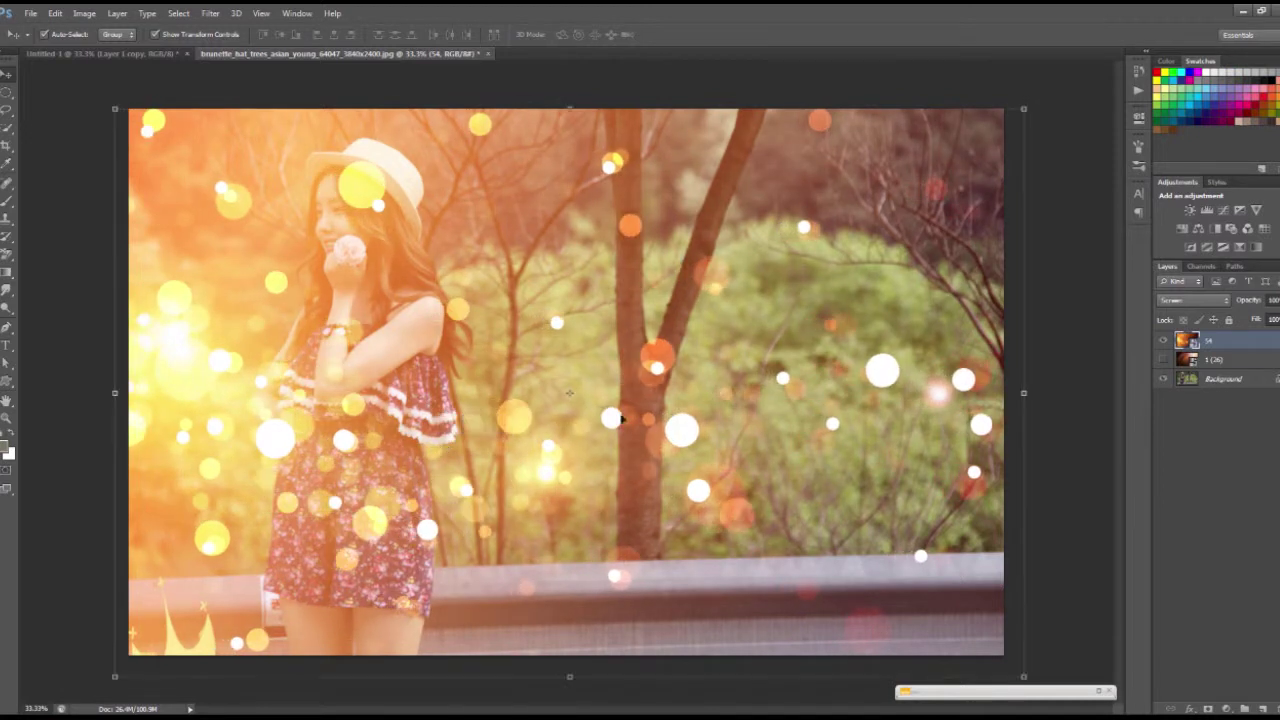
click(1162, 342)
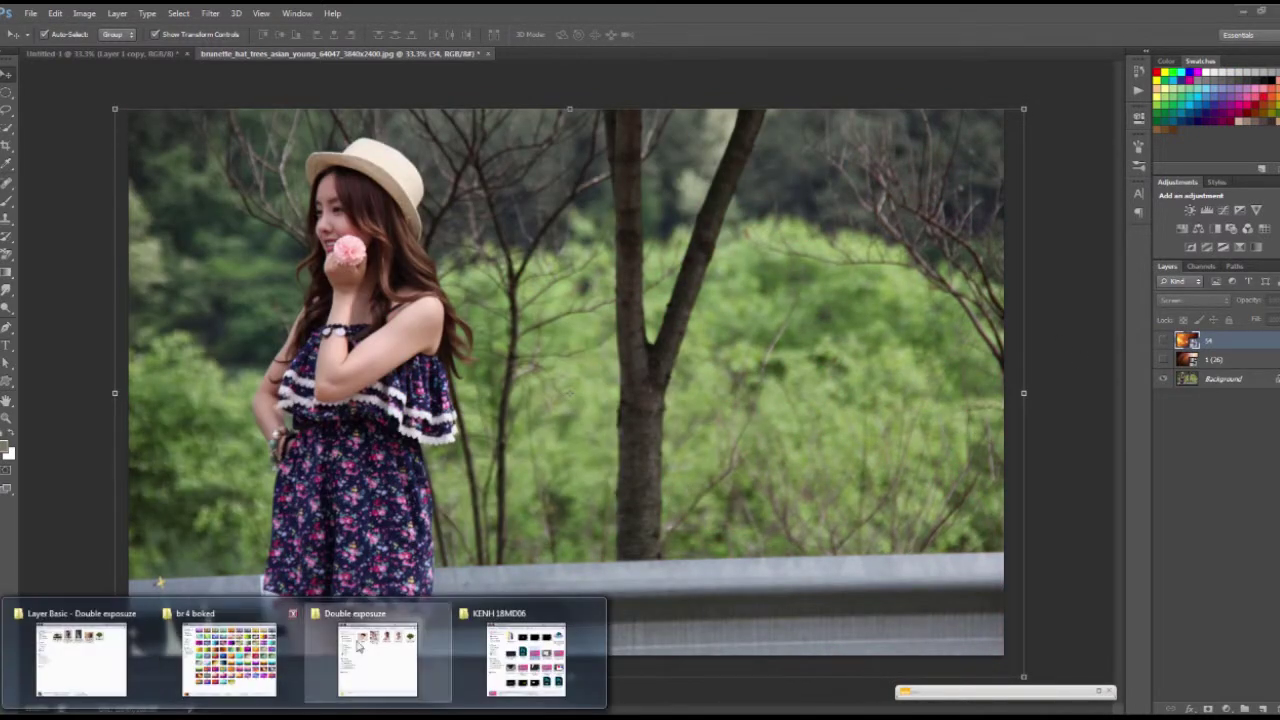
- Place purple light image 71 on the canvas, enlarged to cover it
click(230, 655)
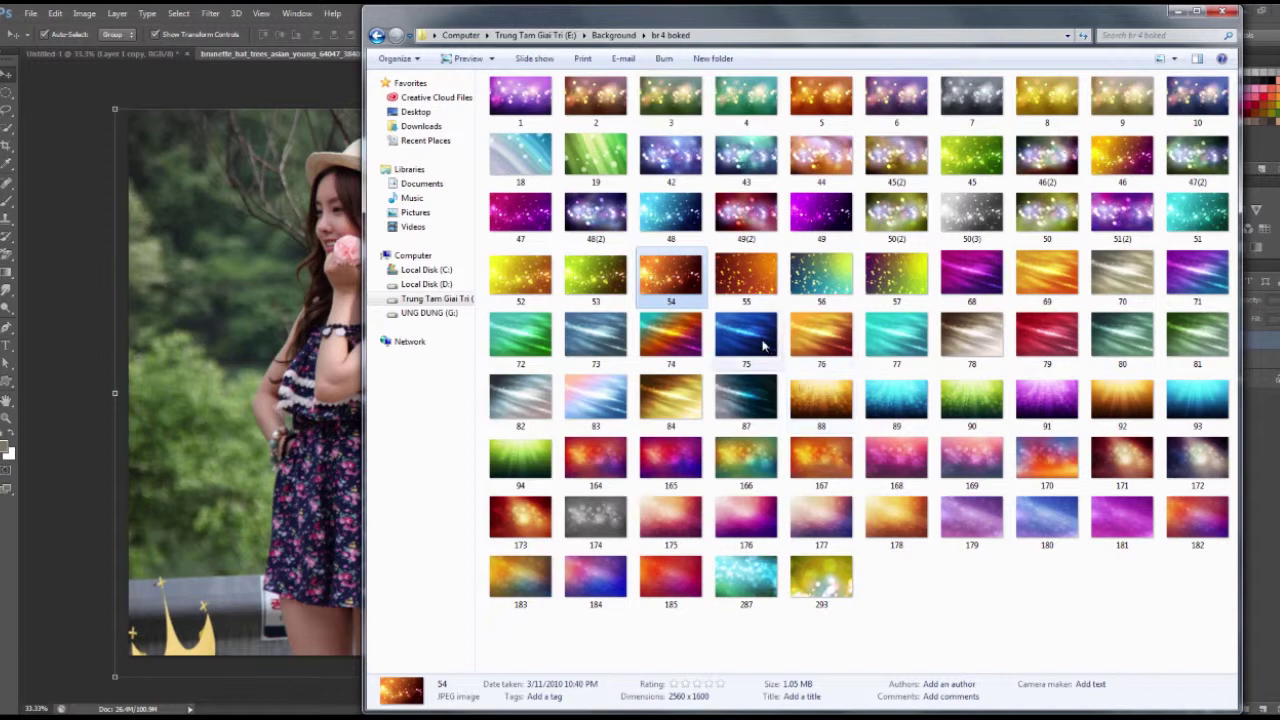
click(768, 348)
click(1195, 272)
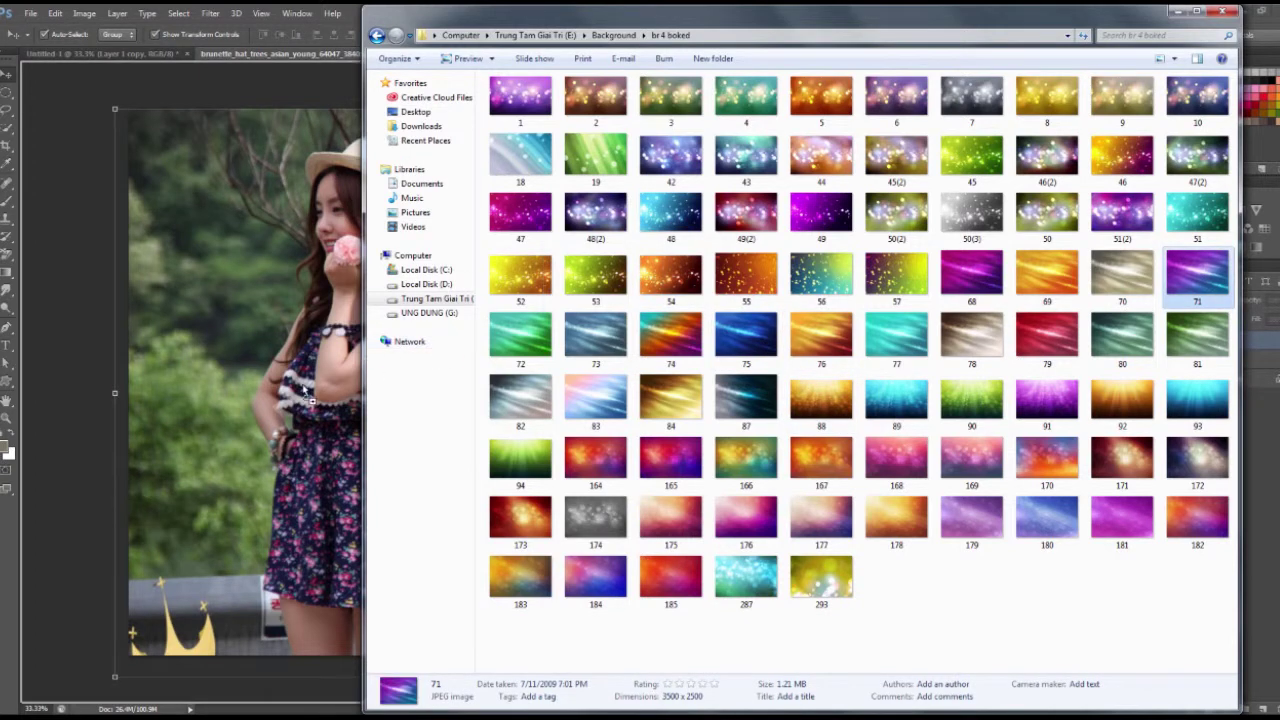
drag(950, 285, 410, 335)
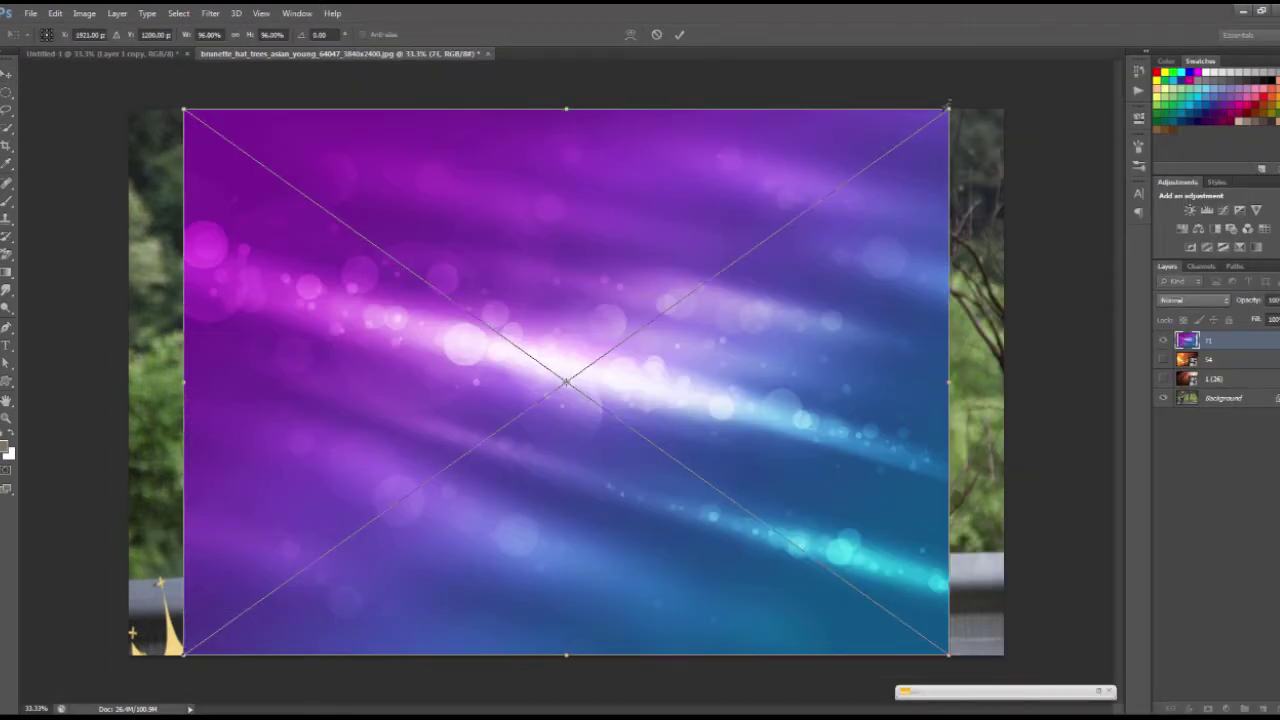
drag(948, 108, 1016, 62)
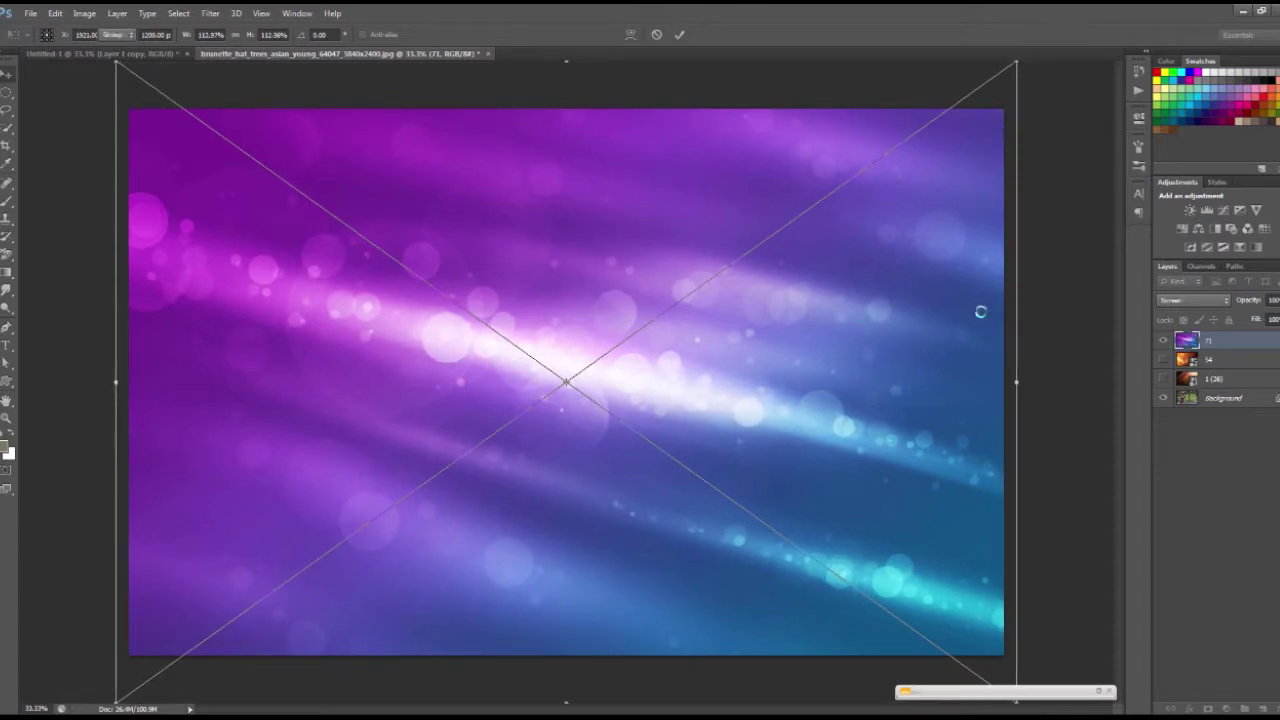
- Set image 71's layer to Screen, move it down, lower its opacity, and hide it
click(1196, 300)
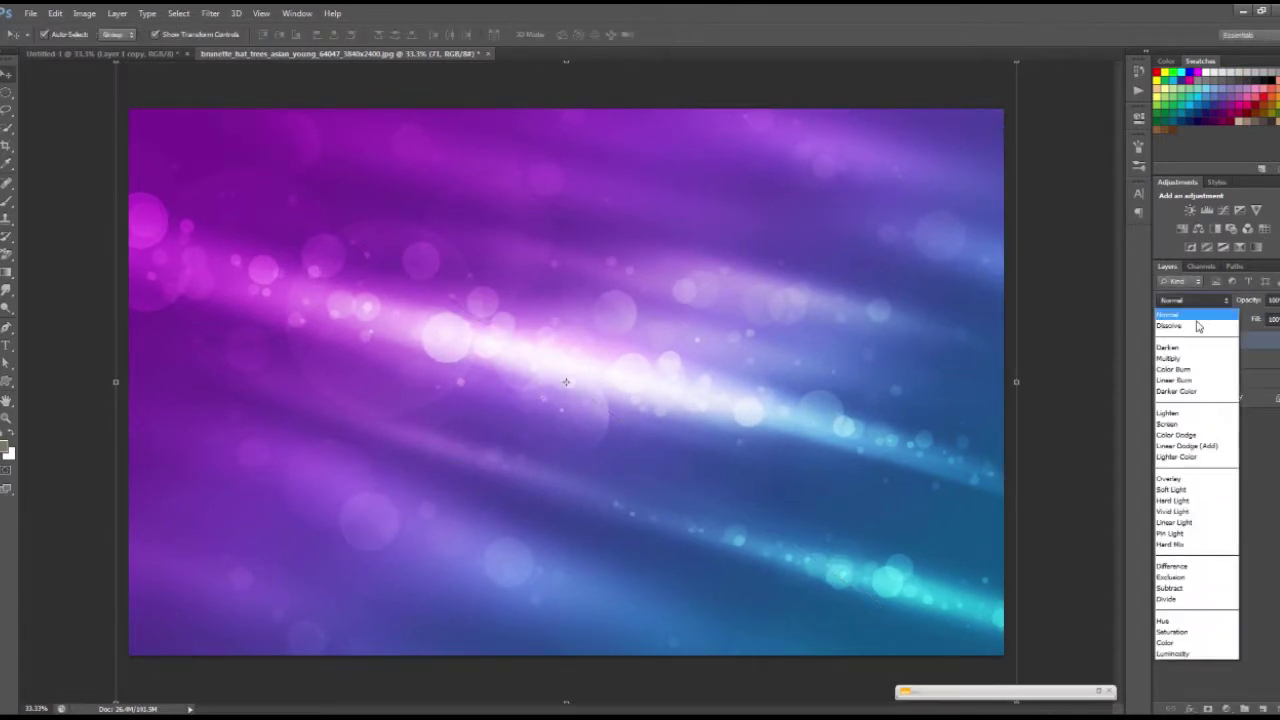
click(1198, 424)
mouse_move(783, 397)
mouse_down()
mouse_move(773, 487)
mouse_move(790, 447)
mouse_up()
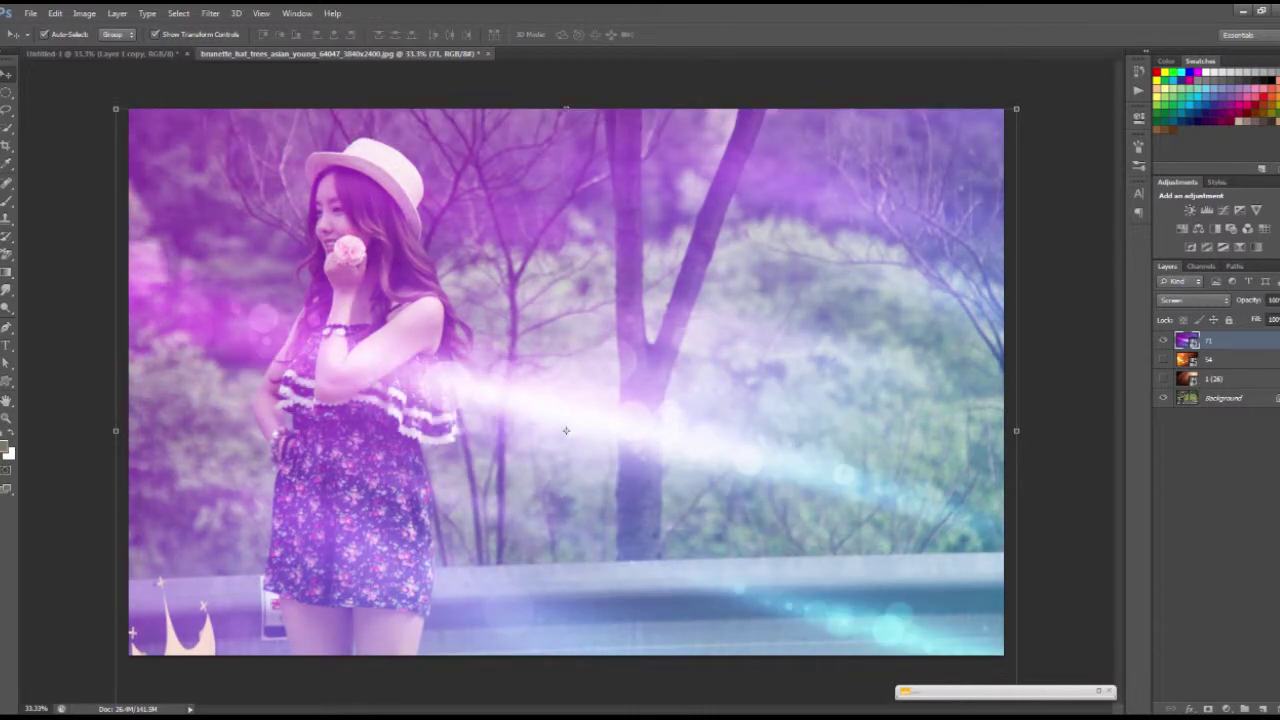
click(1163, 341)
click(1275, 300)
drag(1276, 317, 1279, 318)
click(1165, 342)
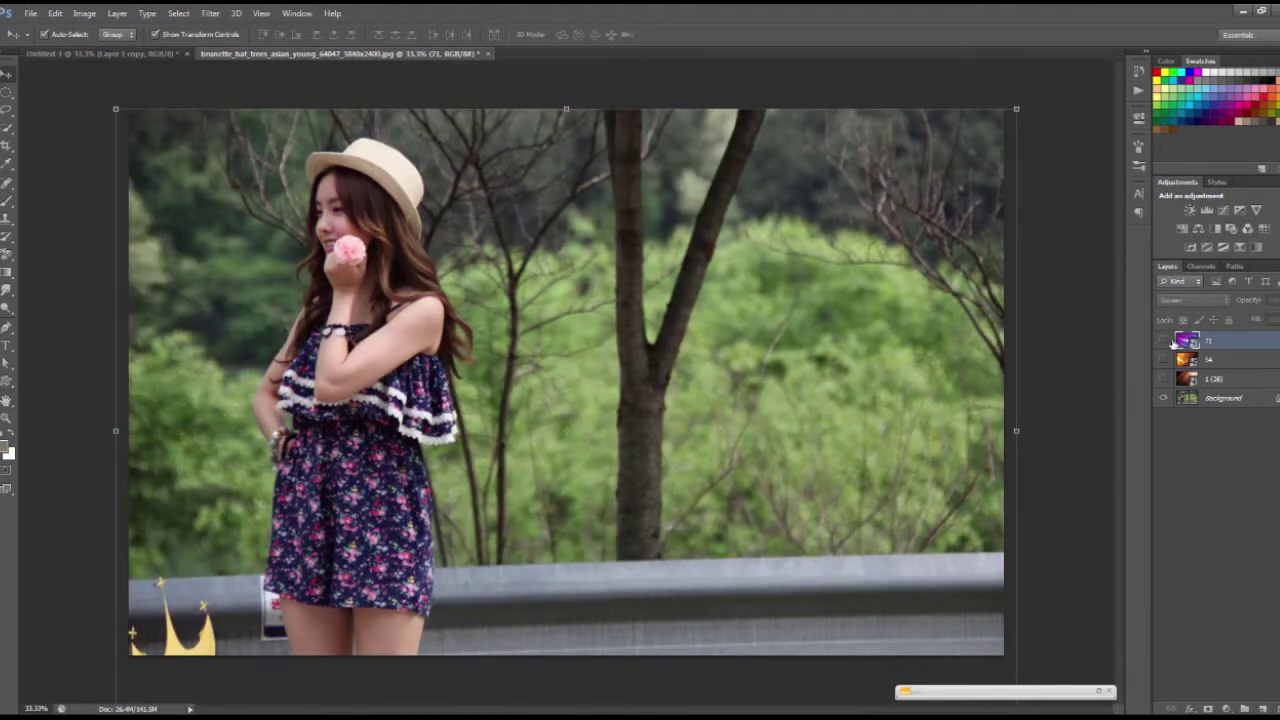
- Go back to the Background folder and look inside the lồng đèn lantern folder
click(235, 672)
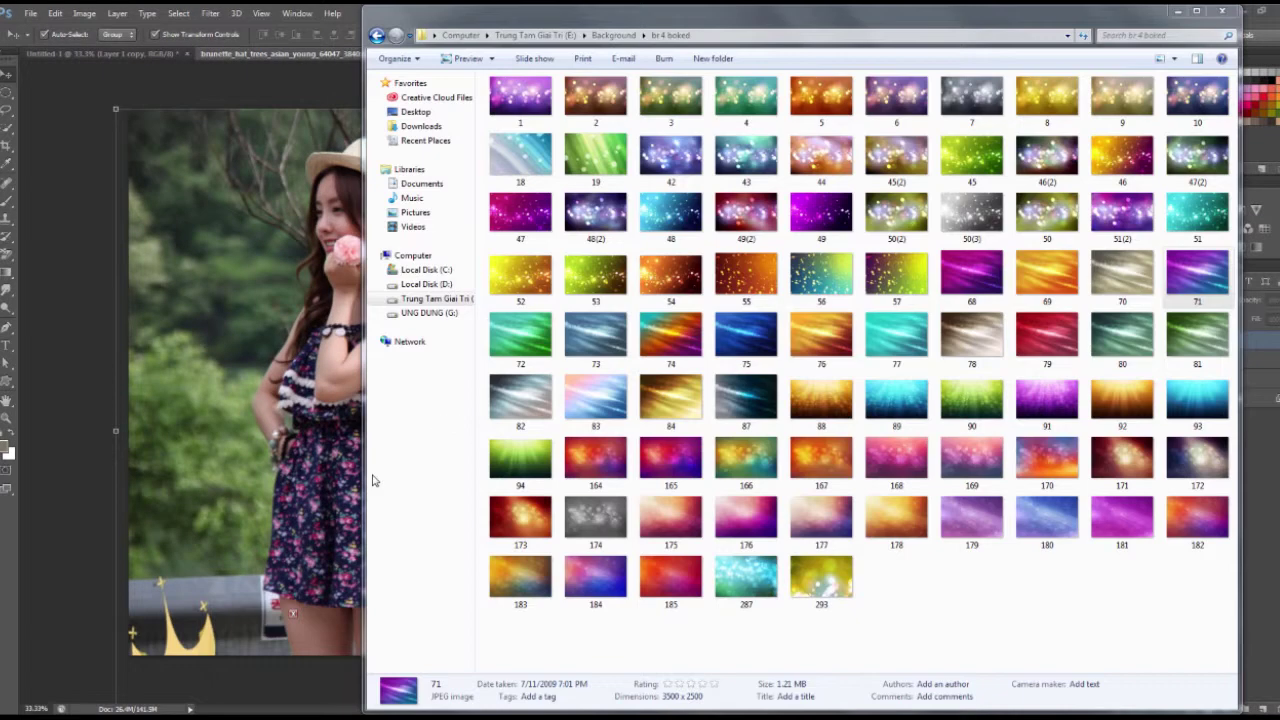
key(BackSpace)
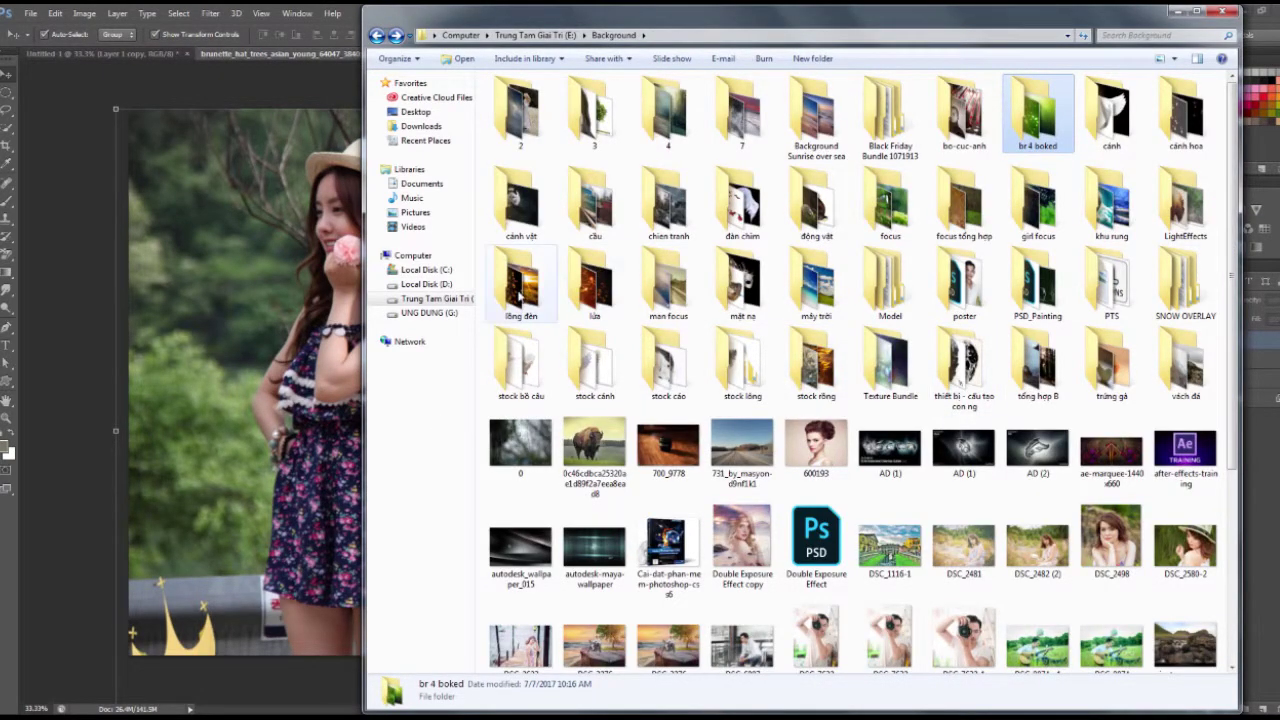
click(519, 288)
double_click(519, 288)
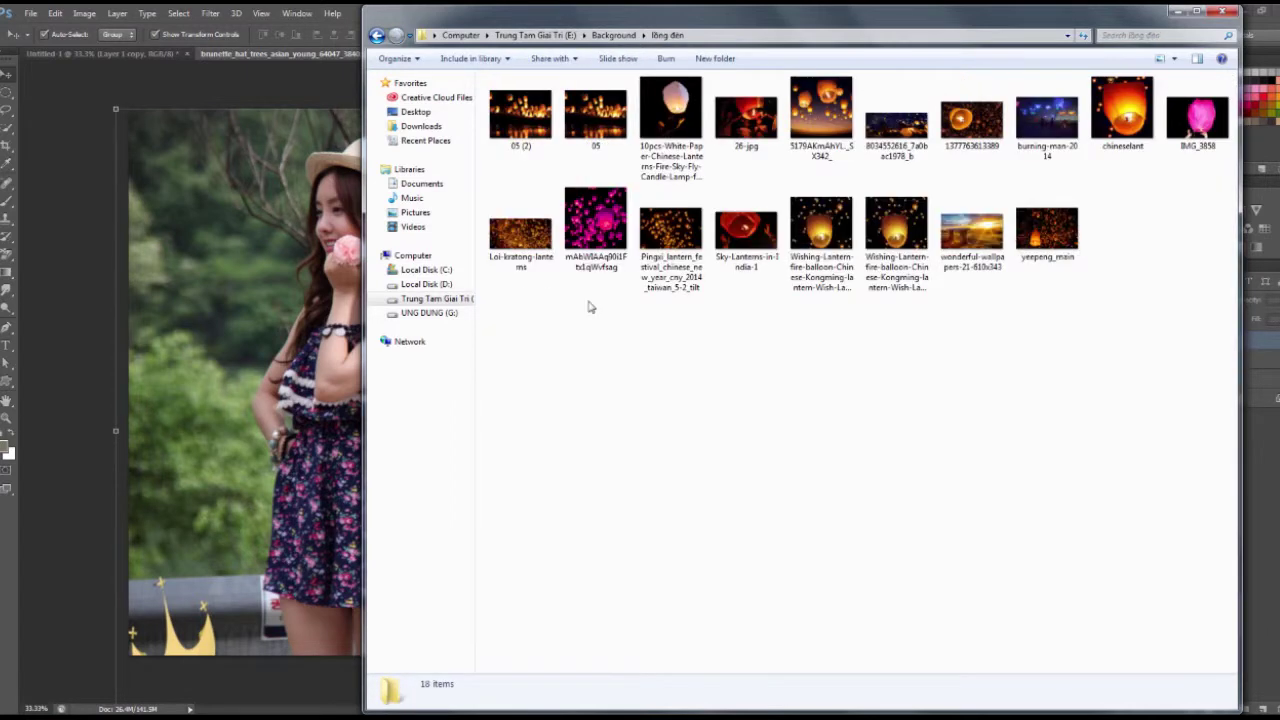
click(376, 37)
- Open the lửa fire folder and drag maxresdefault (3) onto the Photoshop canvas
click(594, 286)
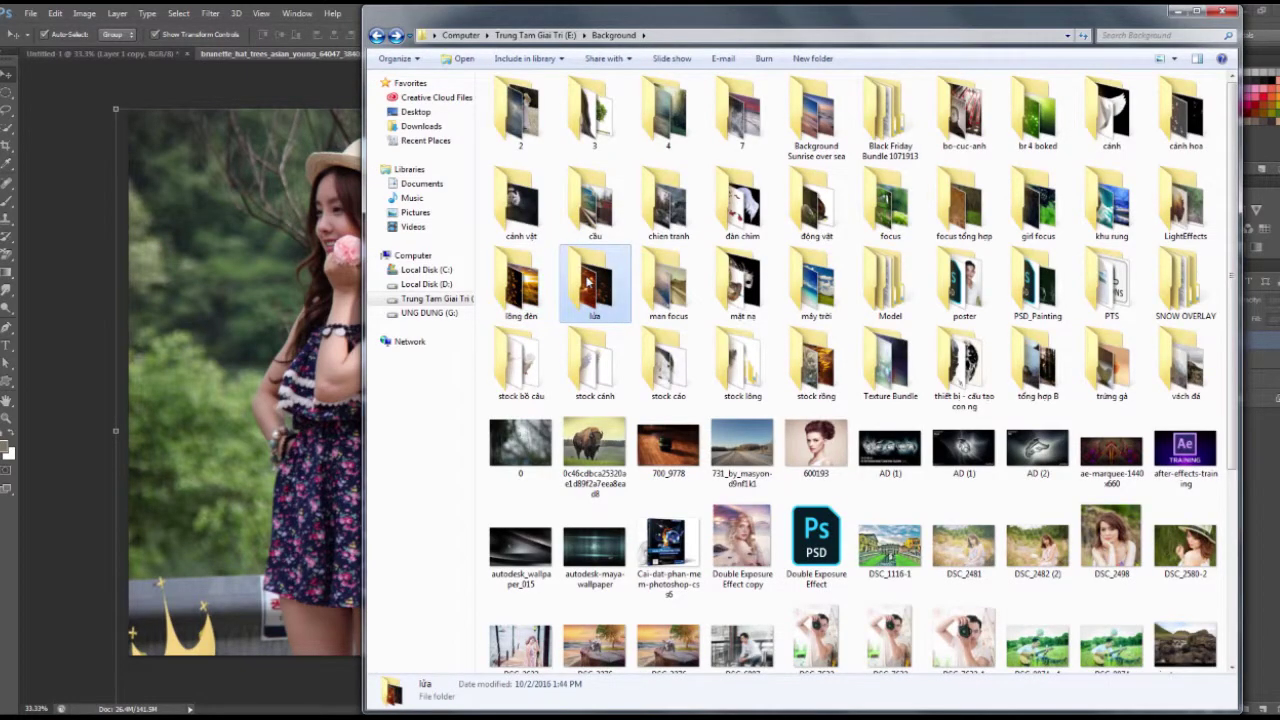
double_click(594, 286)
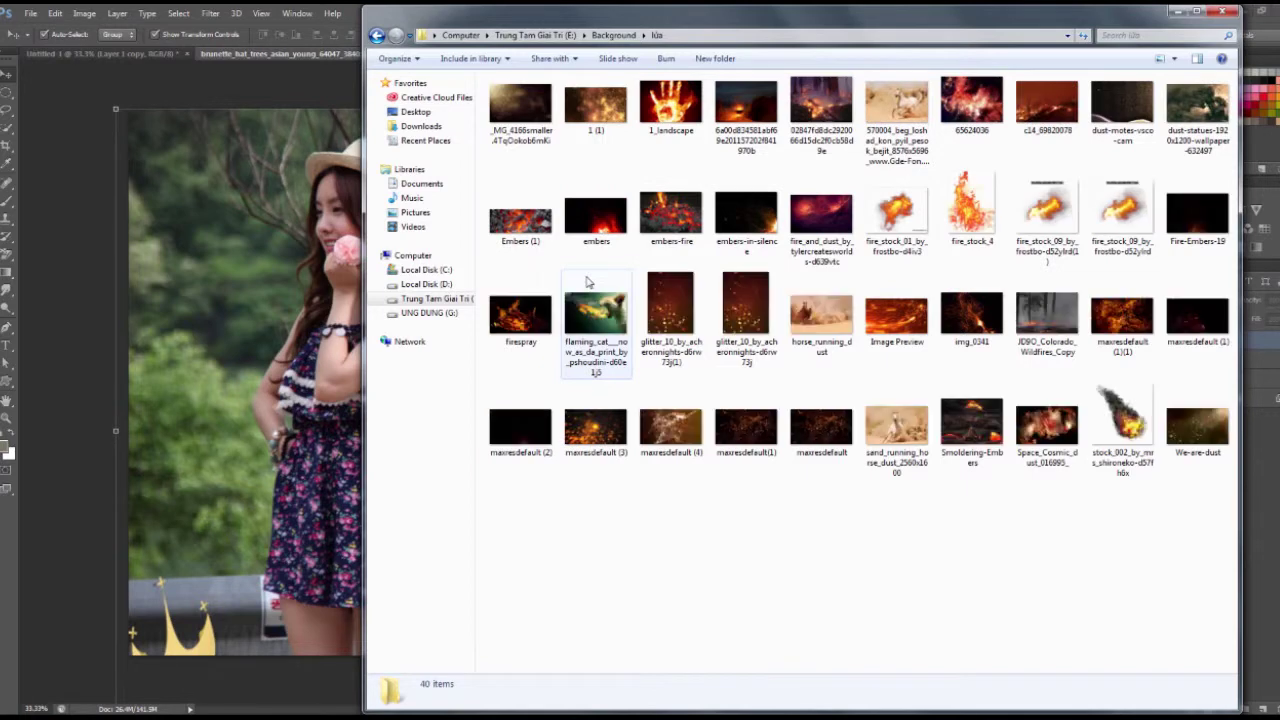
click(612, 435)
drag(612, 440, 250, 400)
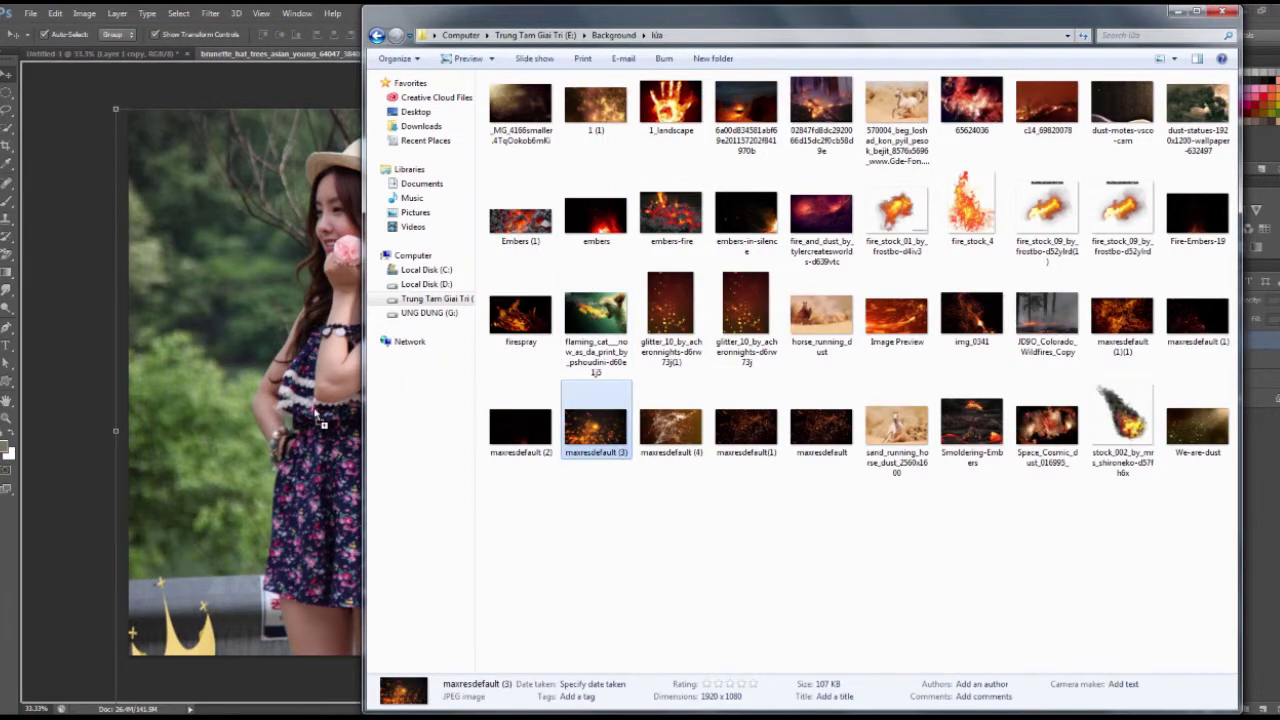
- Commit the fire image, blend it in Screen mode, and move the sparks onto the woman's face
key(Return)
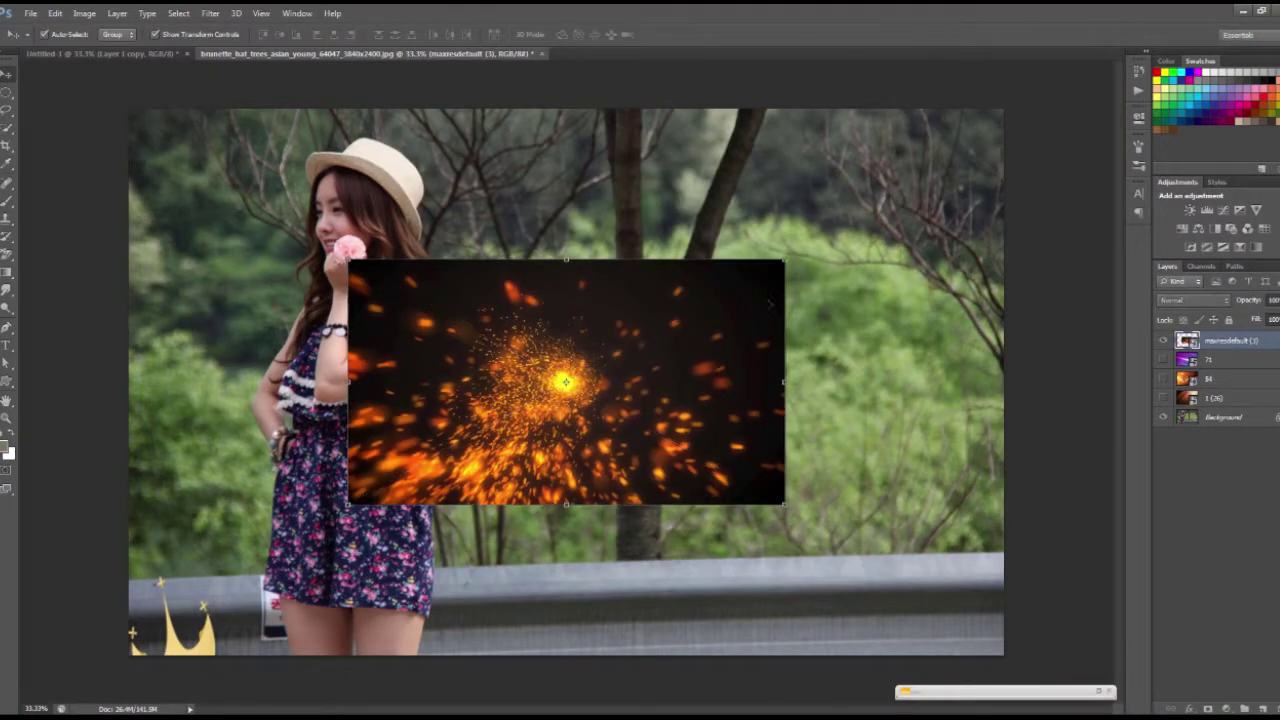
click(1188, 302)
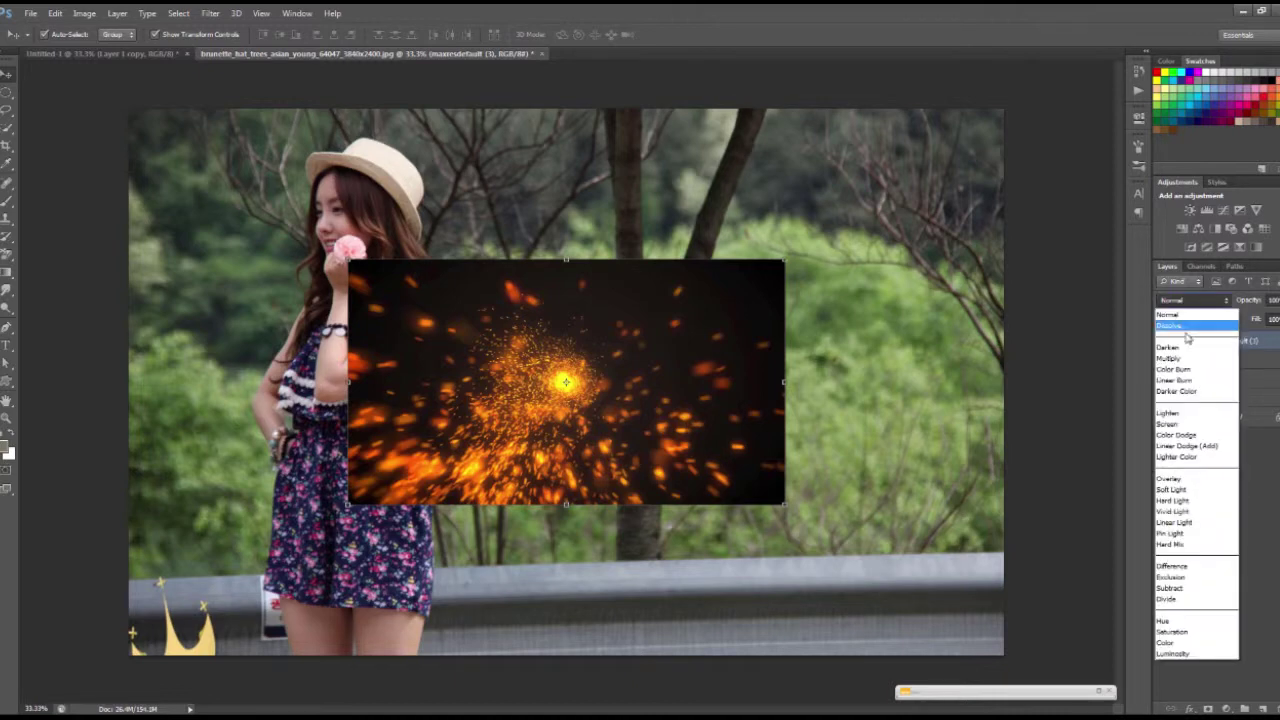
click(1200, 426)
drag(698, 398, 461, 287)
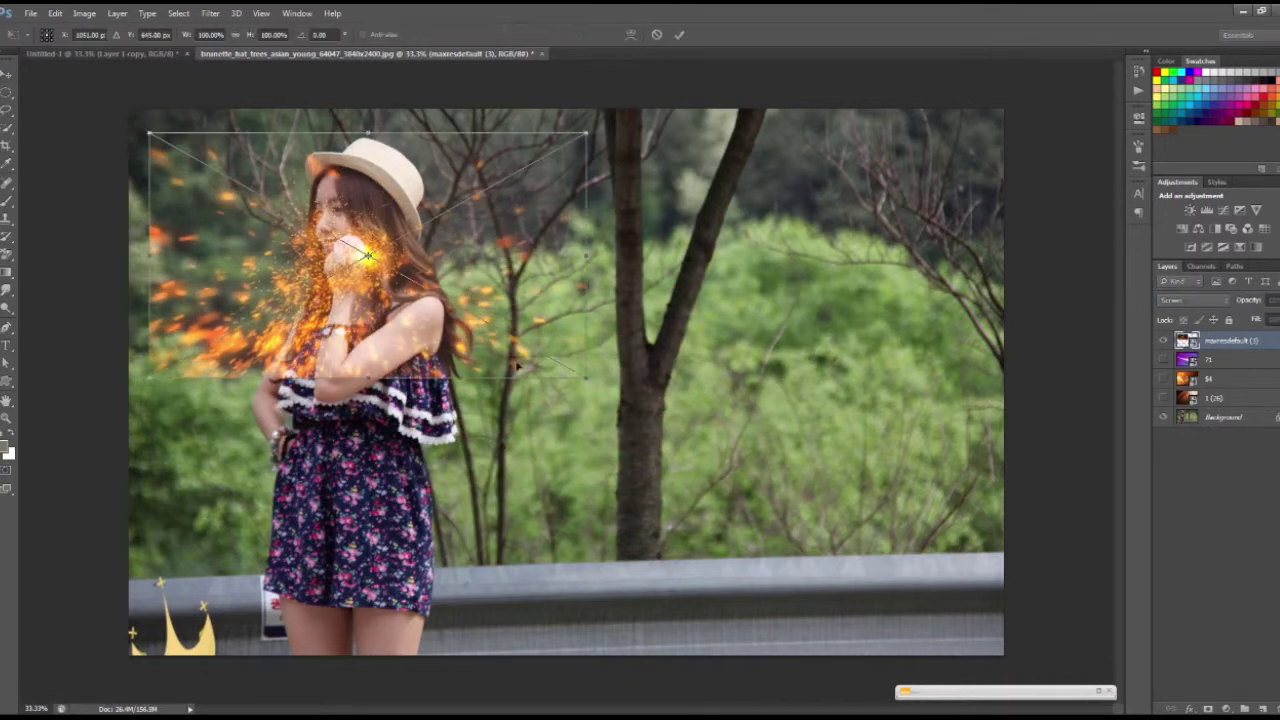
- Free Transform the fire layer to cover most of the photo and reposition the sparks higher
key(ctrl+t)
drag(587, 378, 1112, 675)
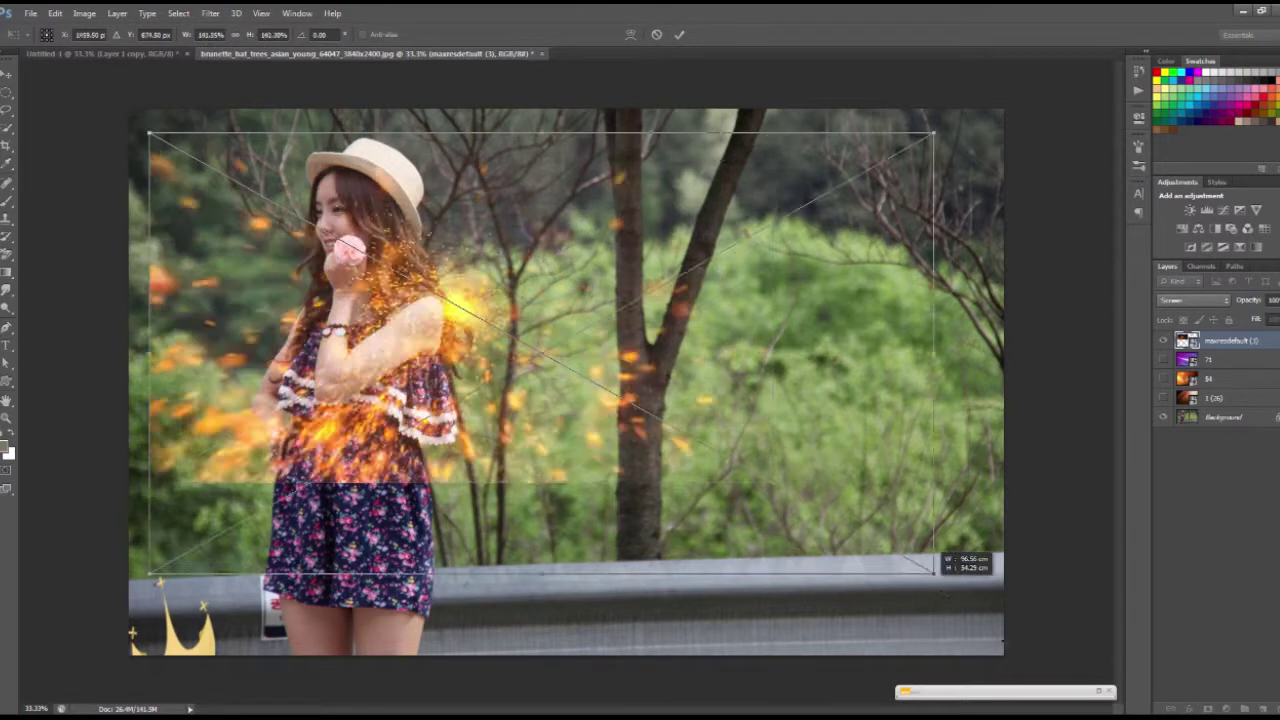
key(Return)
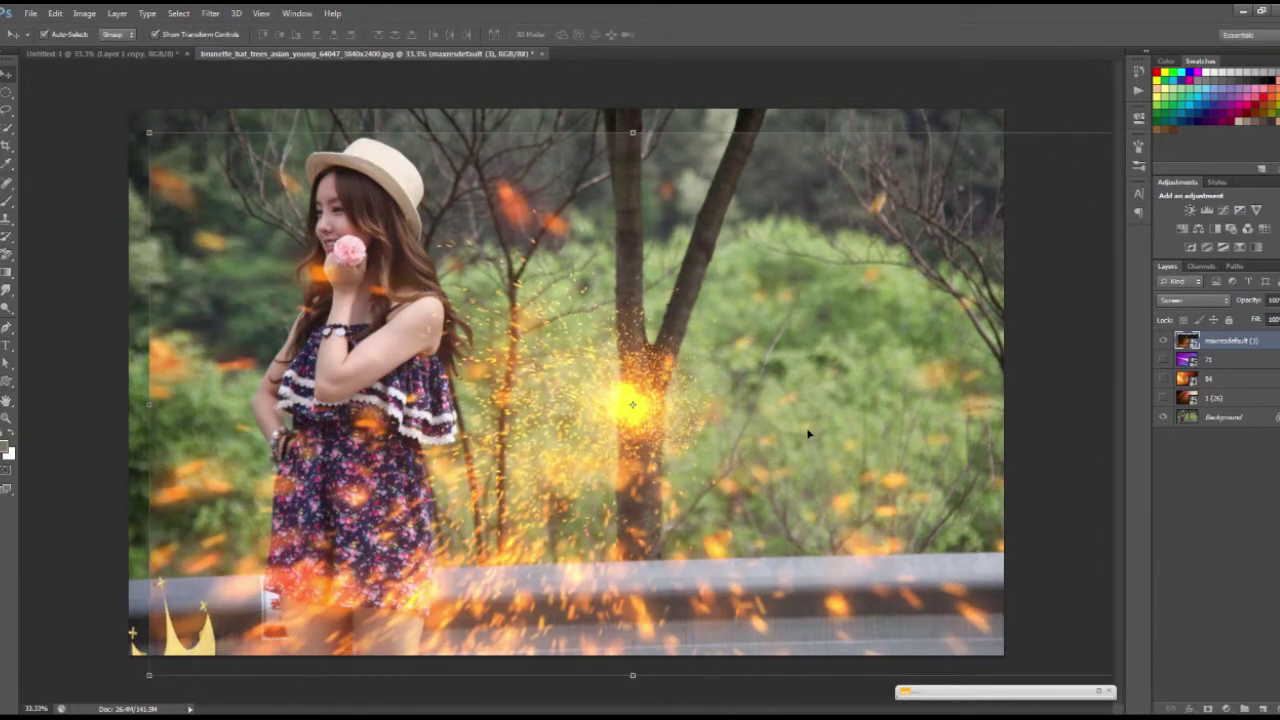
mouse_move(808, 434)
mouse_down()
mouse_move(785, 432)
mouse_move(830, 496)
mouse_up()
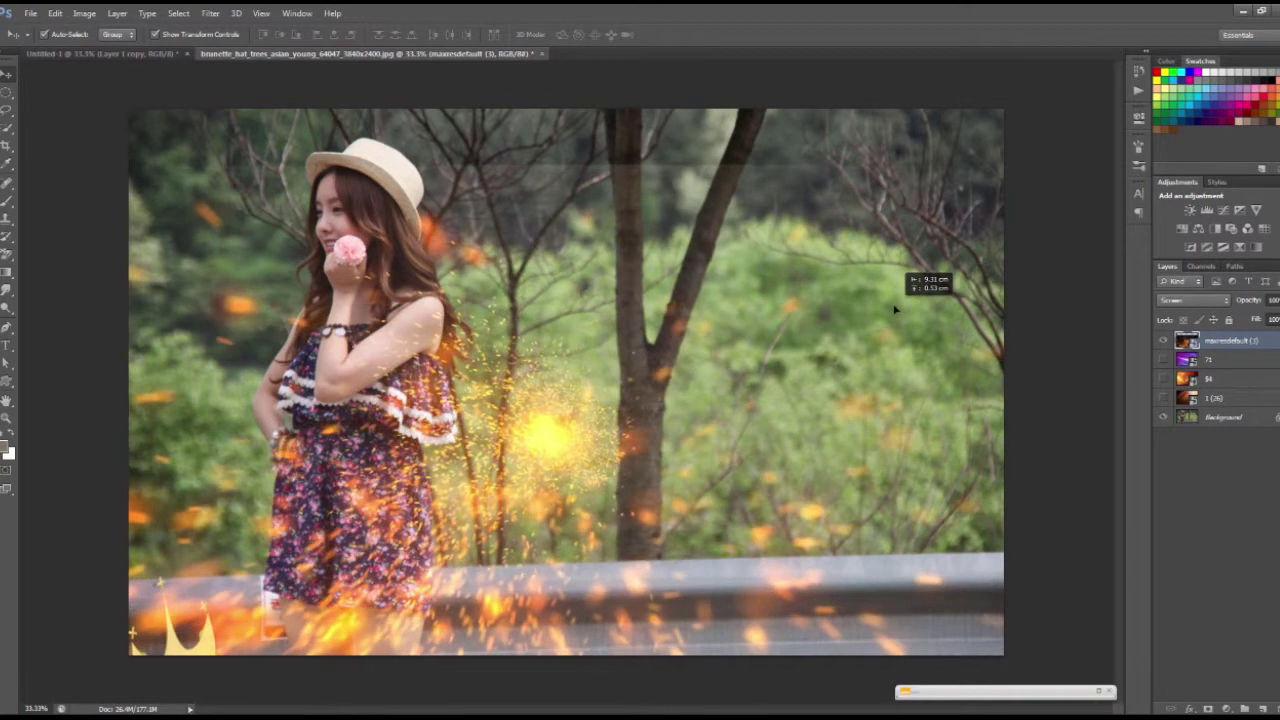
drag(947, 272, 921, 344)
click(1086, 271)
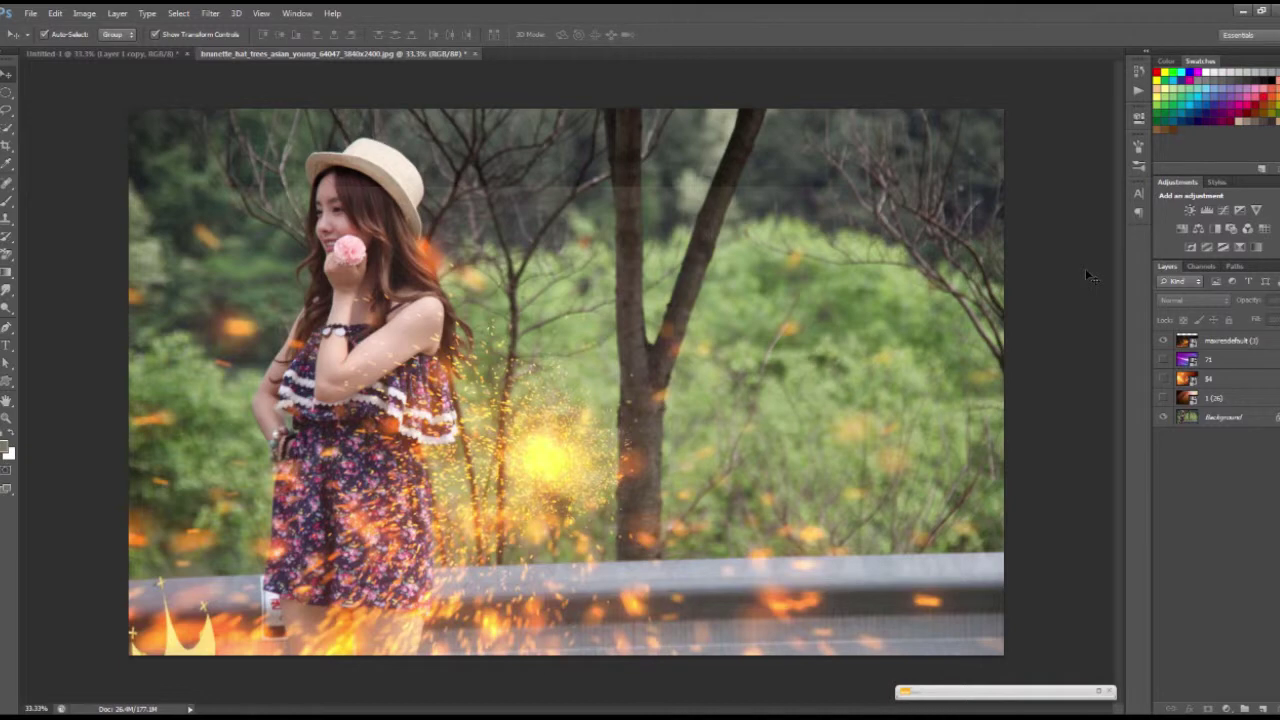
drag(778, 454, 779, 352)
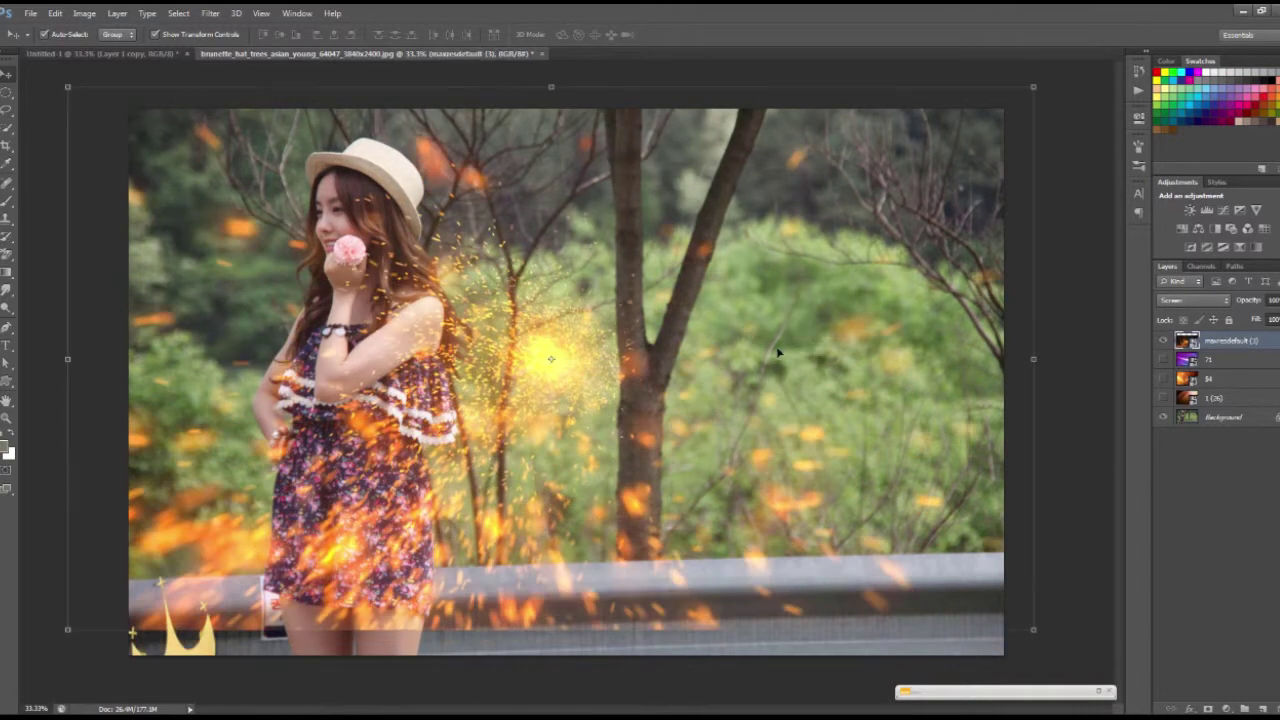
- Enlarge the fire layer beyond the photo edges and nudge it slightly right
key(ctrl+t)
drag(1033, 629, 1106, 669)
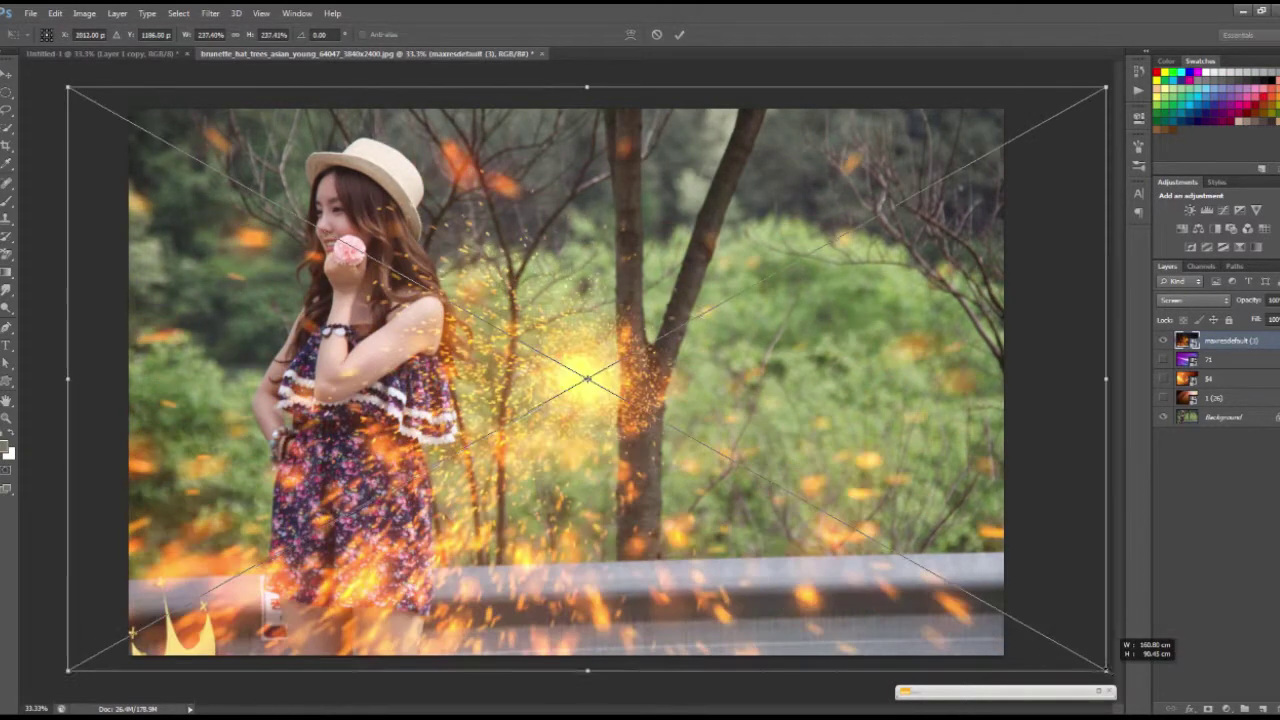
key(Return)
drag(908, 557, 905, 561)
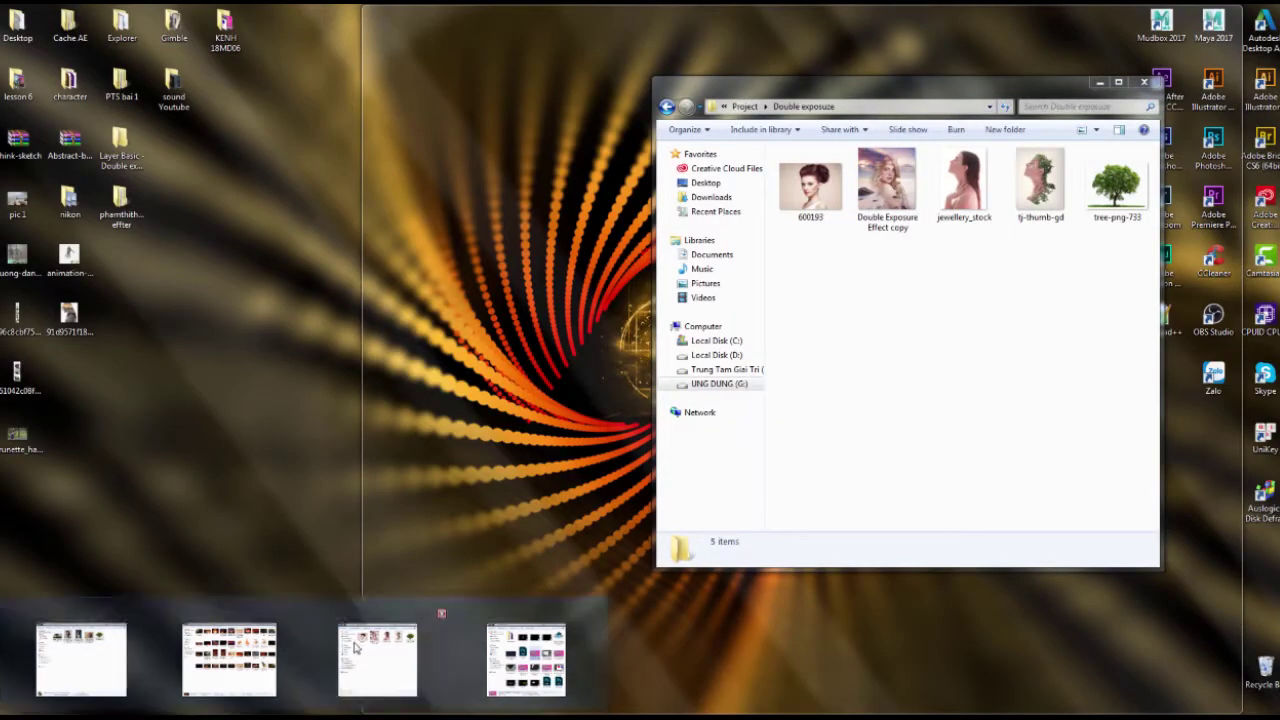
- Open tj-thumb-gd from the Double exposure folder in a resized Photo Viewer window
click(380, 645)
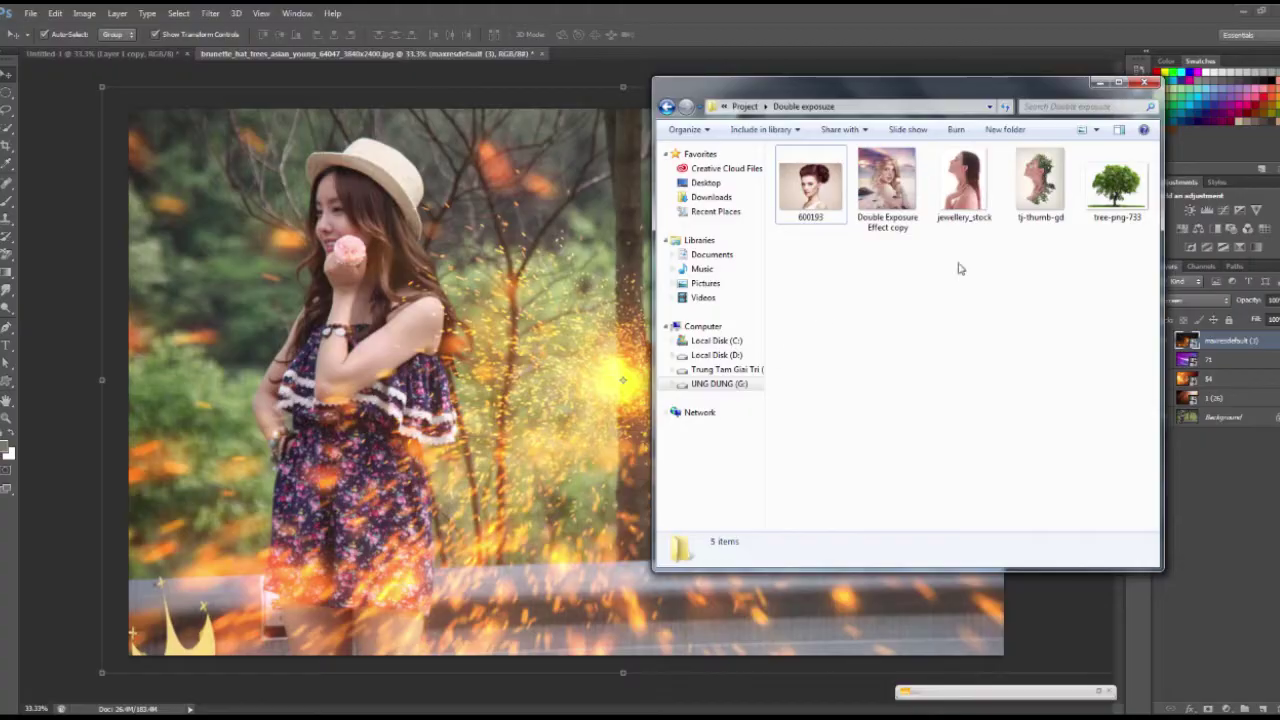
double_click(1035, 195)
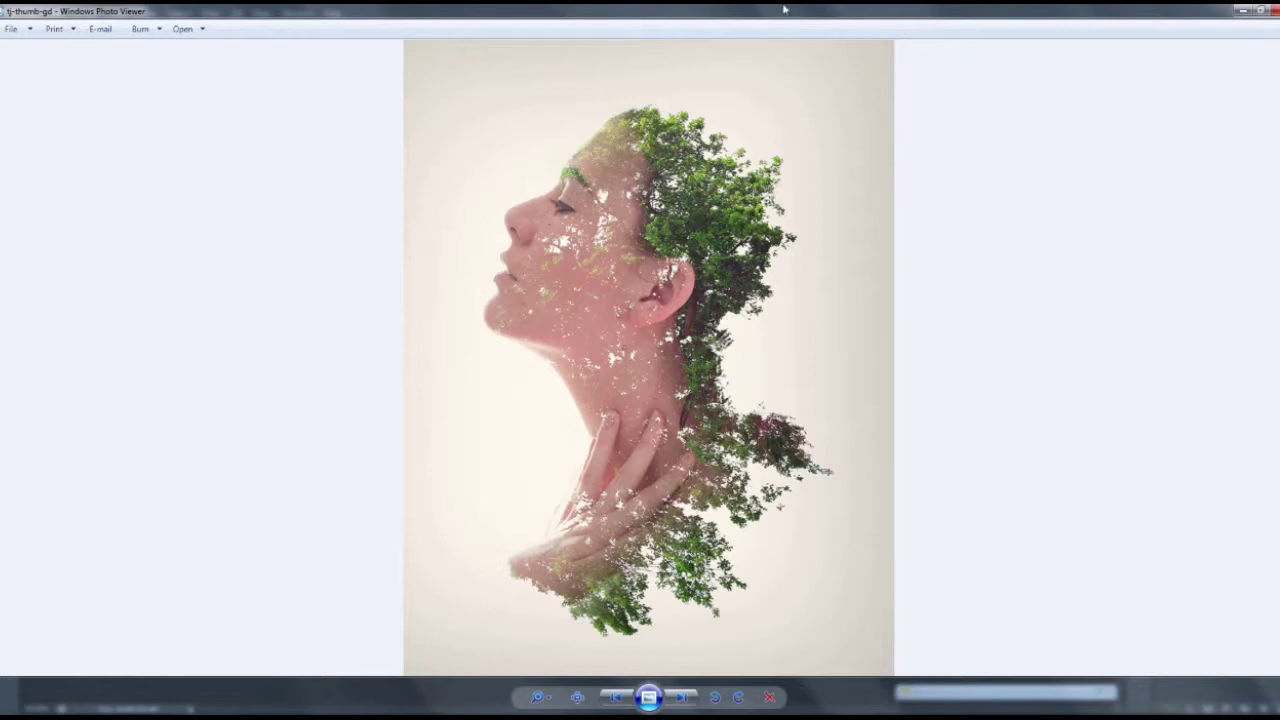
drag(829, 18, 459, 90)
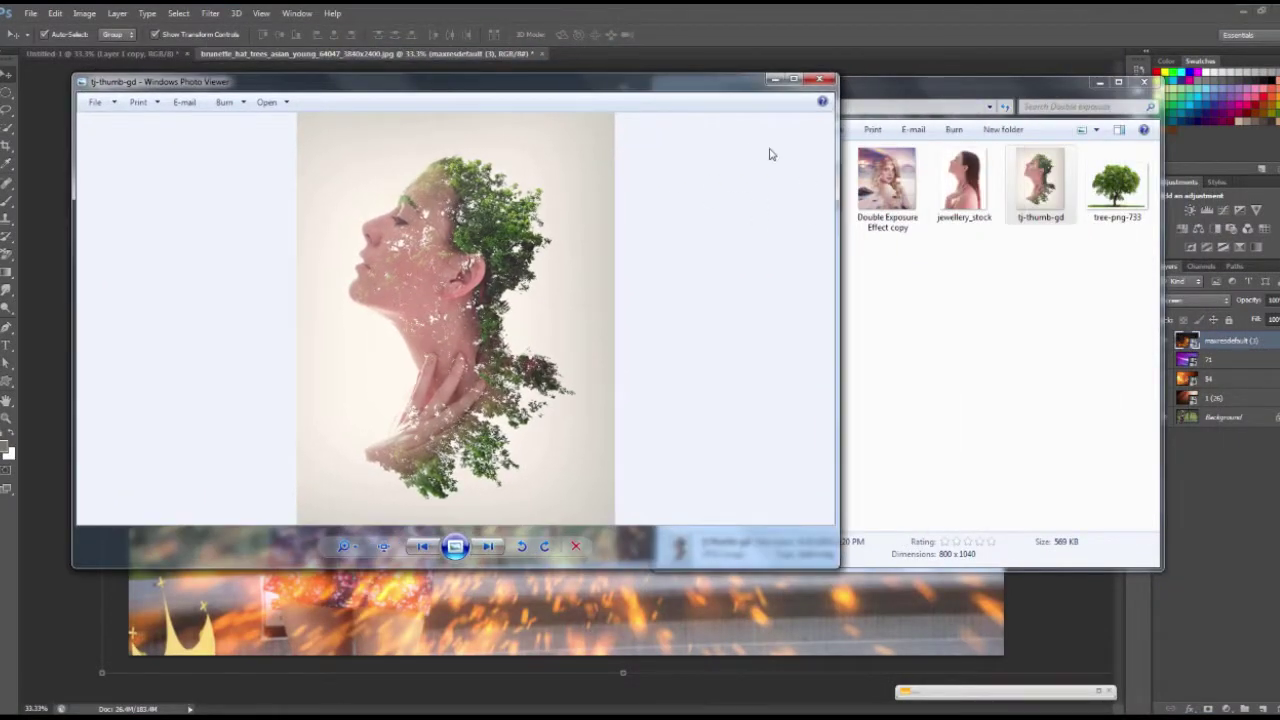
drag(839, 356, 688, 357)
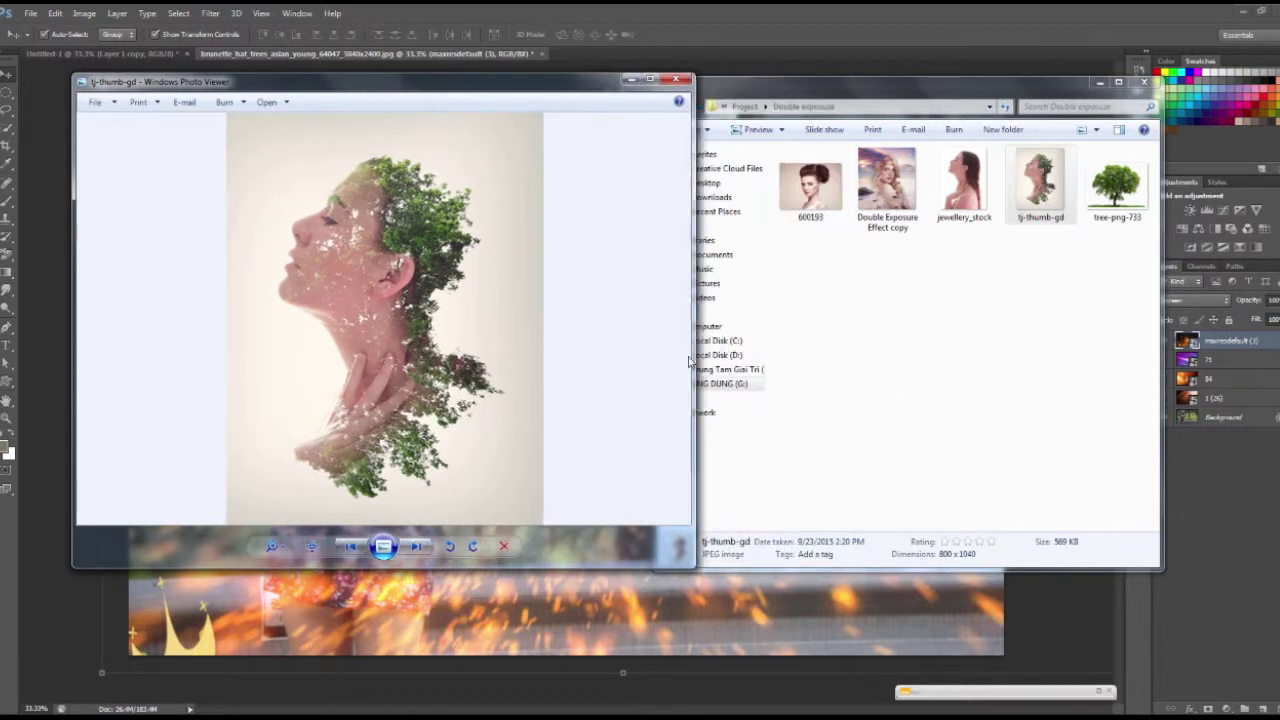
click(686, 568)
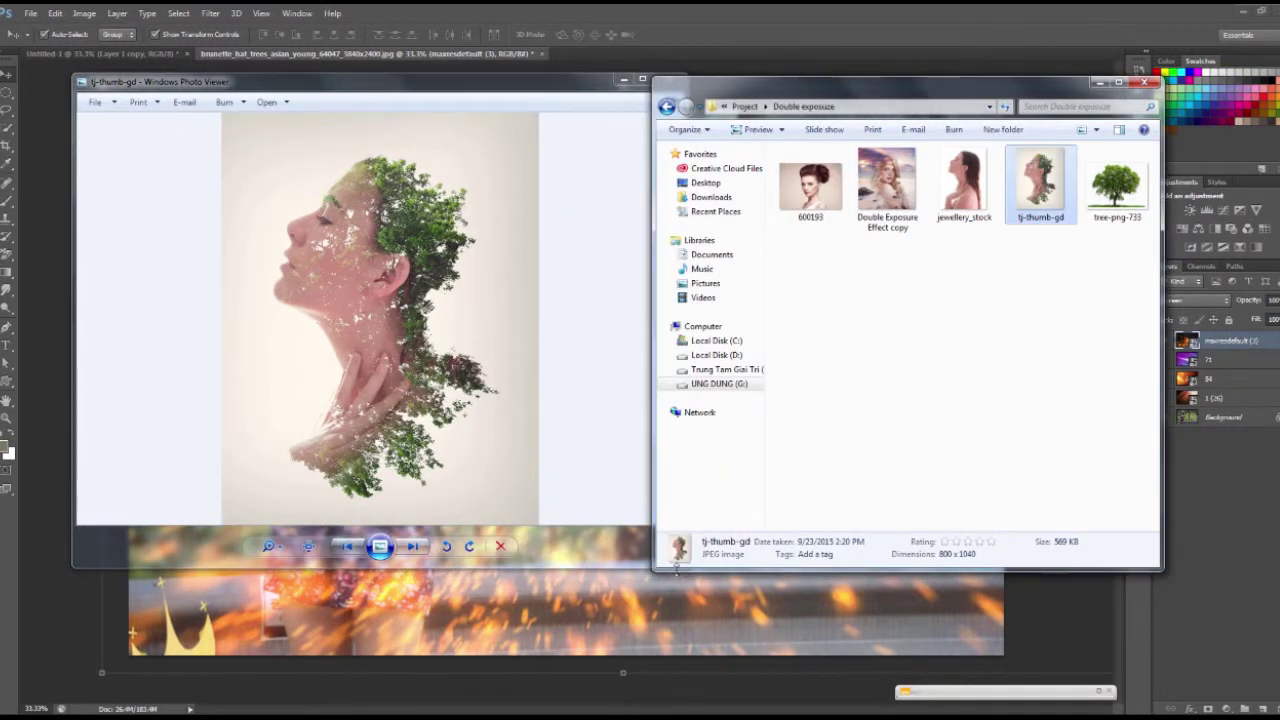
drag(724, 601, 800, 686)
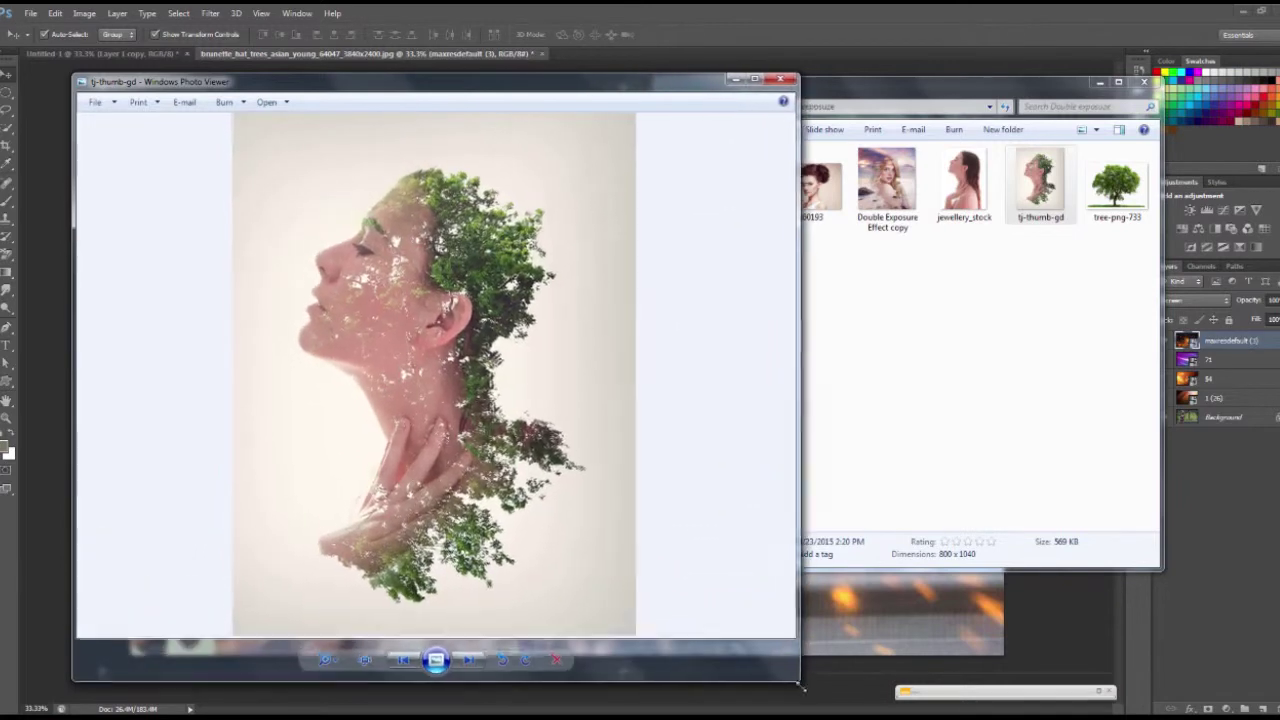
- Open tree-png-733 in its own Photo Viewer window, moved lower down
double_click(1115, 185)
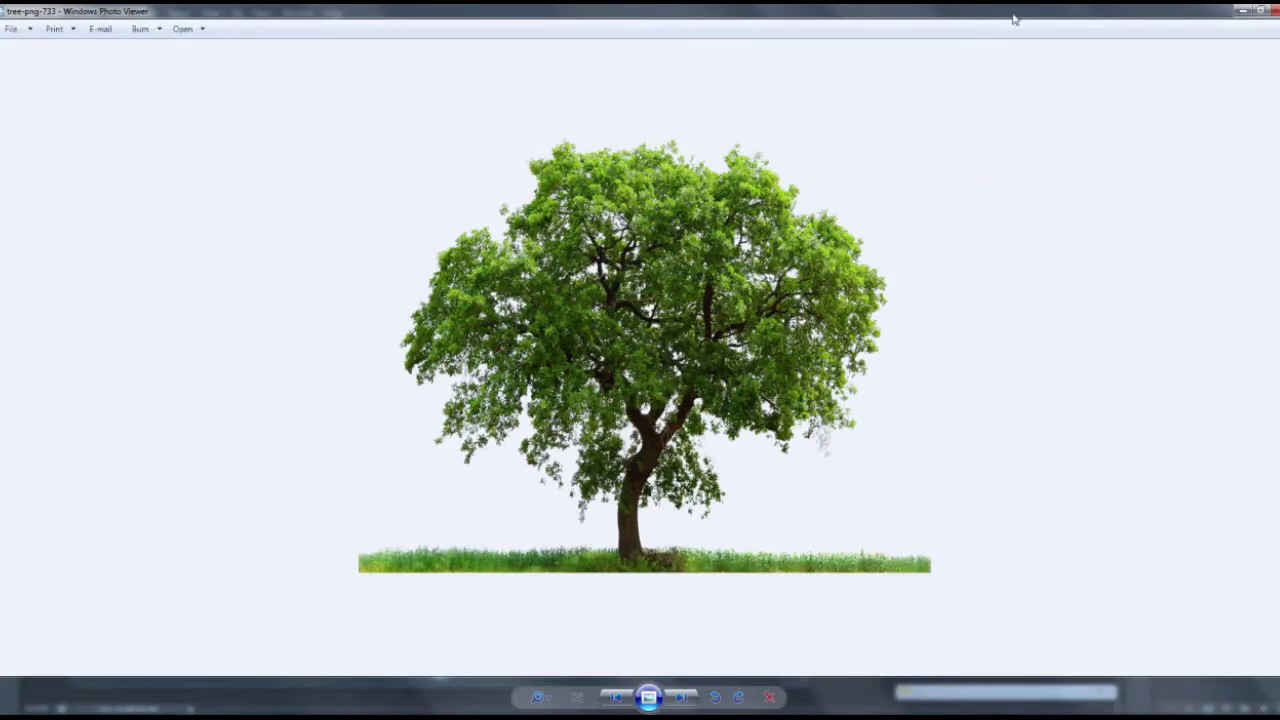
drag(1018, 18, 1020, 110)
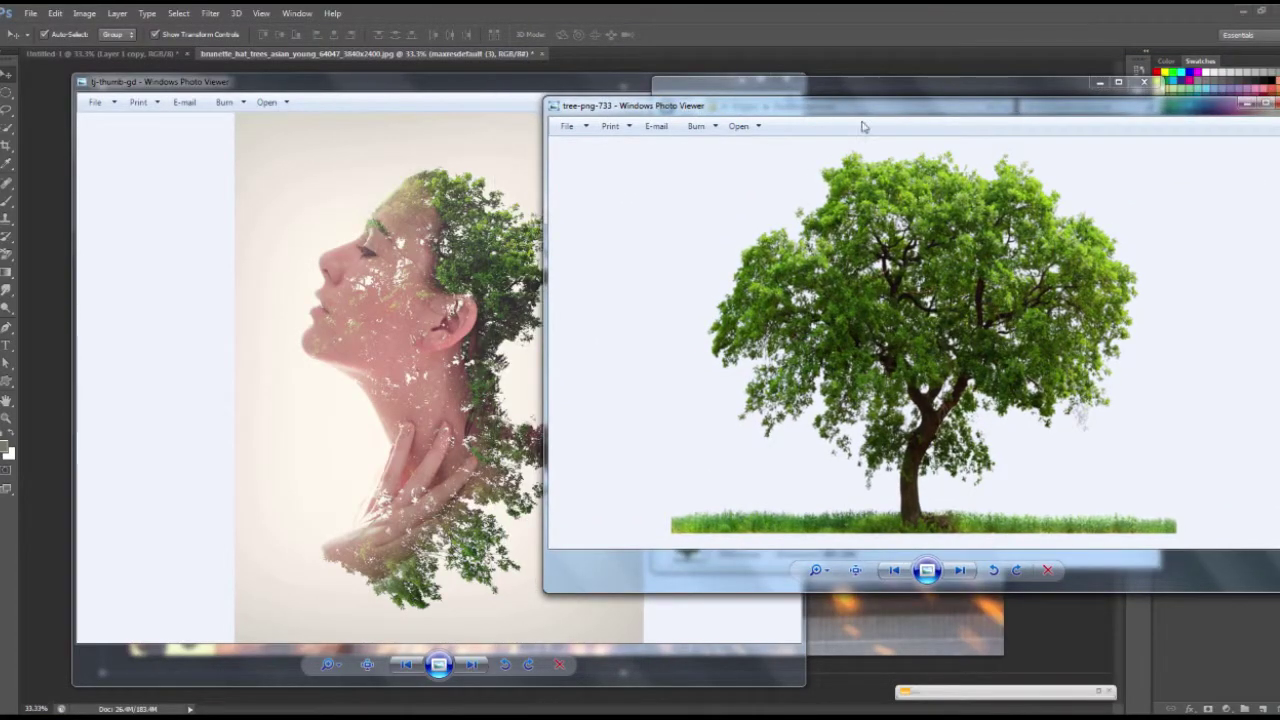
mouse_move(868, 100)
mouse_down()
mouse_move(848, 186)
mouse_move(869, 156)
mouse_up()
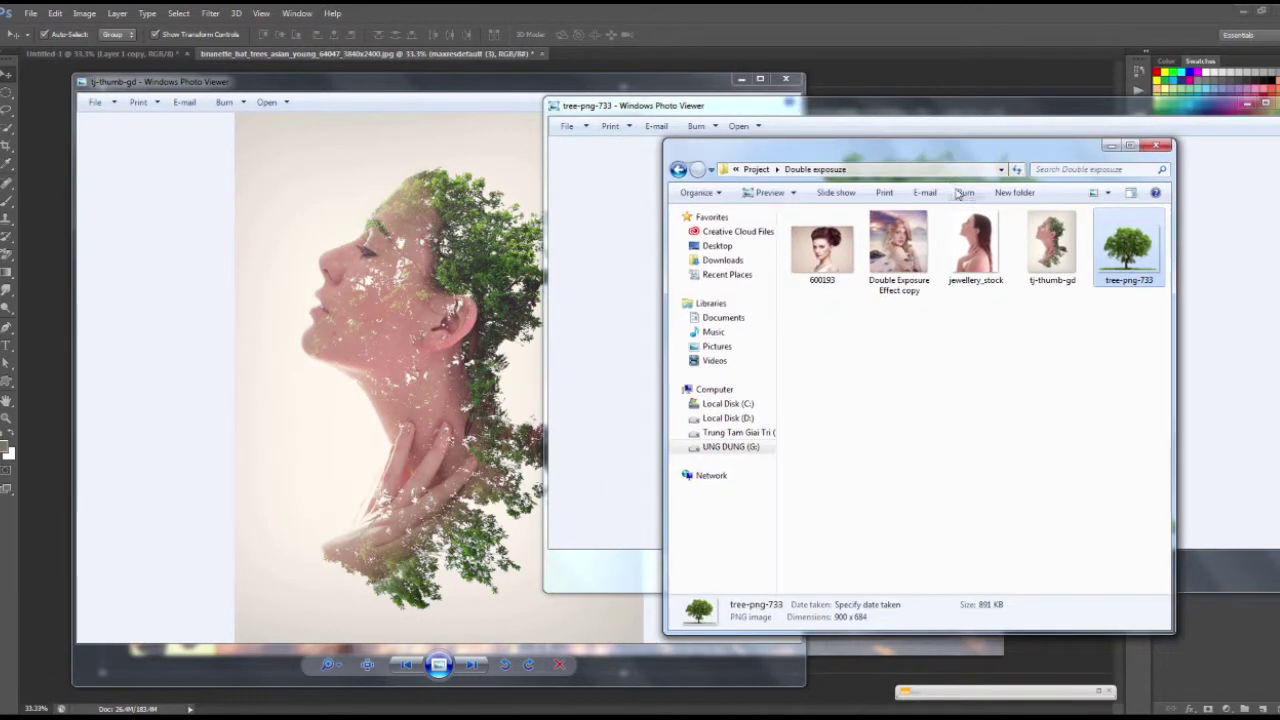
- Open jewellery_stock and arrange the viewer windows with tj-thumb-gd in front
double_click(967, 242)
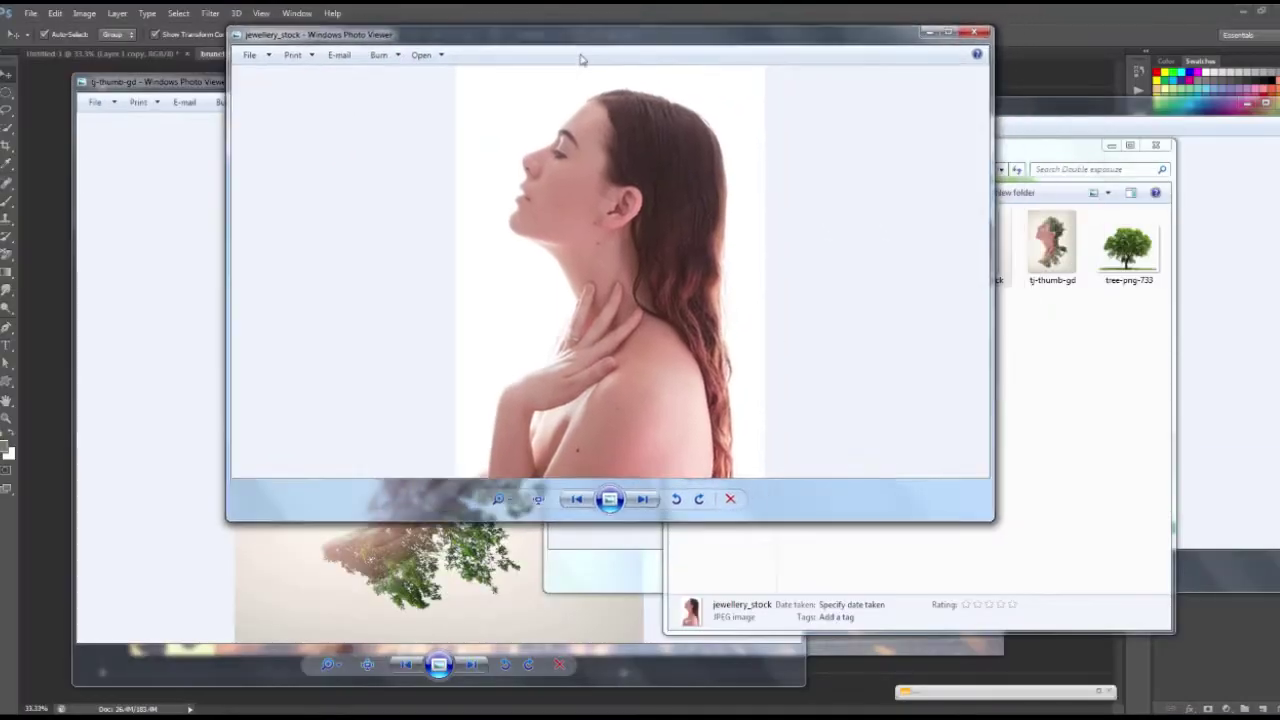
drag(965, 17, 557, 114)
click(1180, 120)
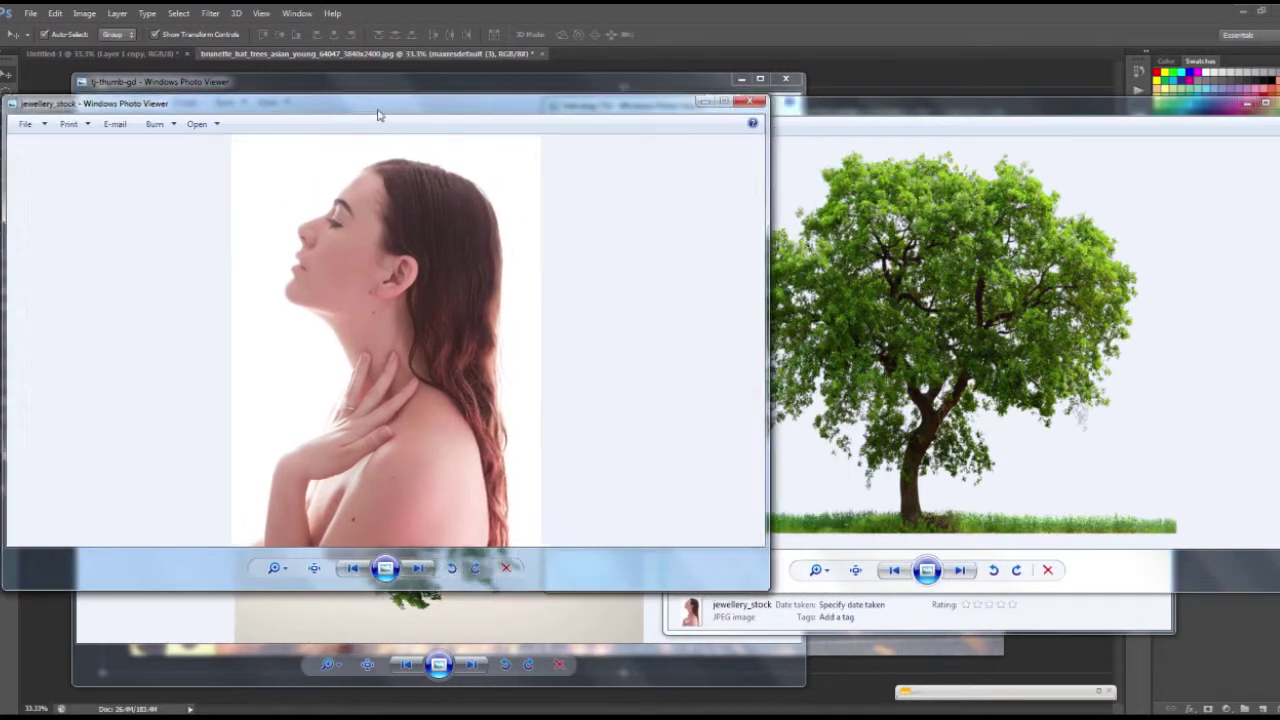
drag(448, 122, 378, 115)
click(884, 114)
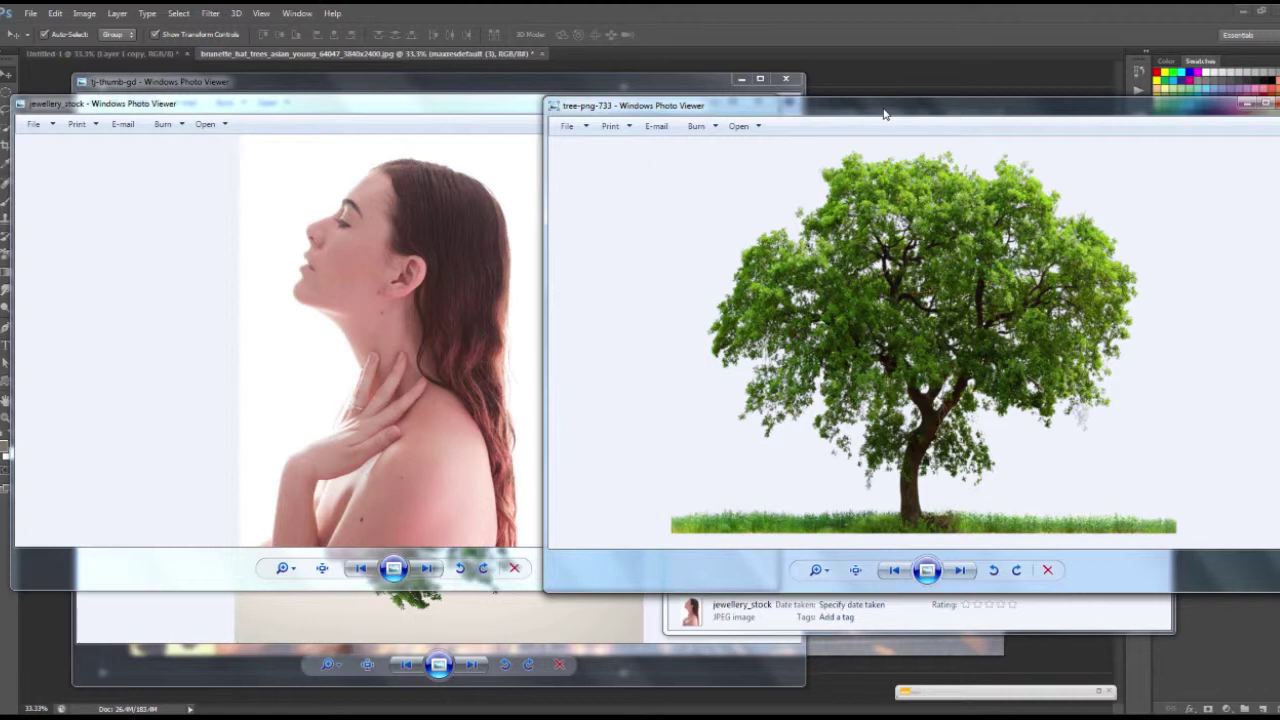
drag(884, 114, 877, 220)
click(880, 165)
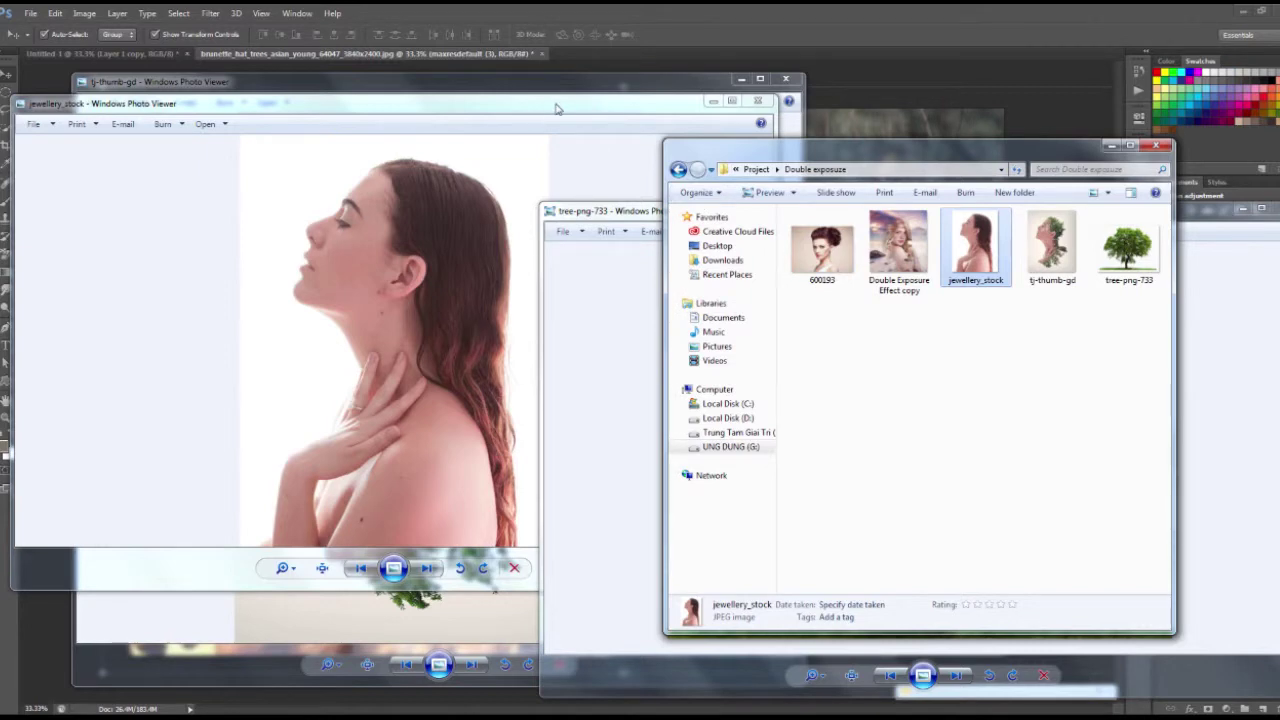
drag(563, 106, 963, 80)
click(395, 220)
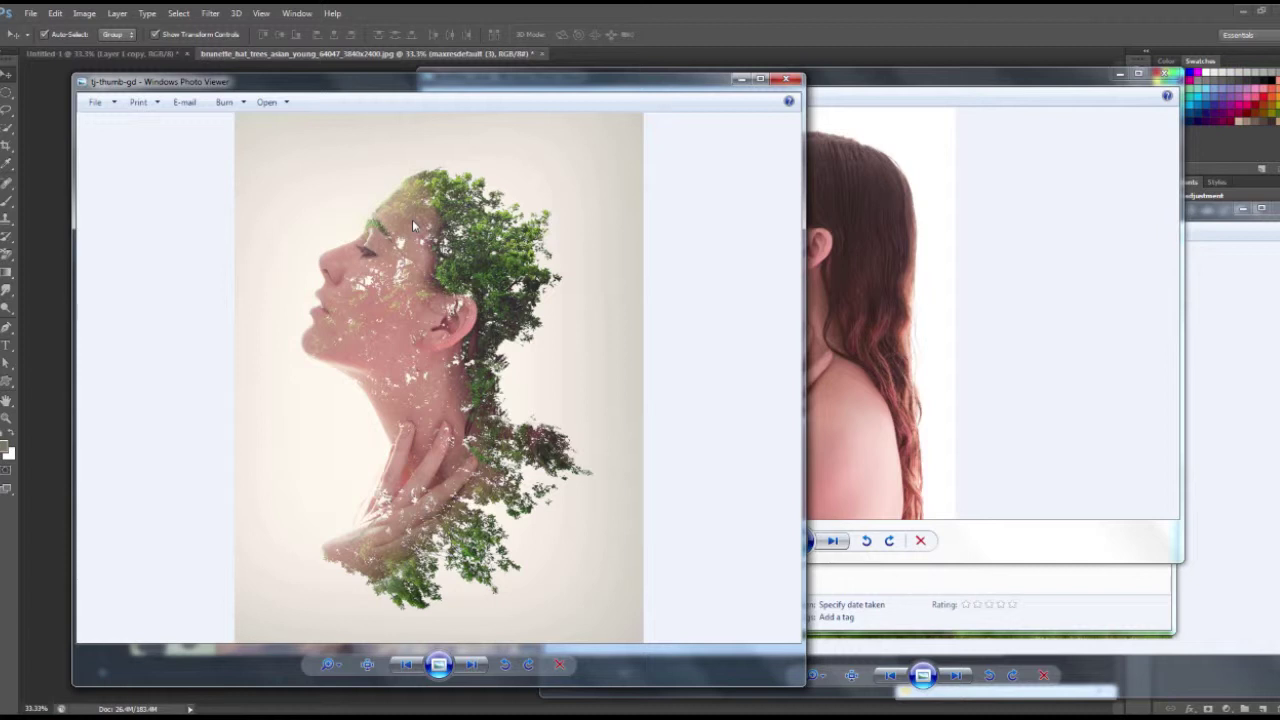
- Close both Photo Viewer previews, the Double exposure folder and the tree-png-733 preview
click(786, 79)
click(1165, 74)
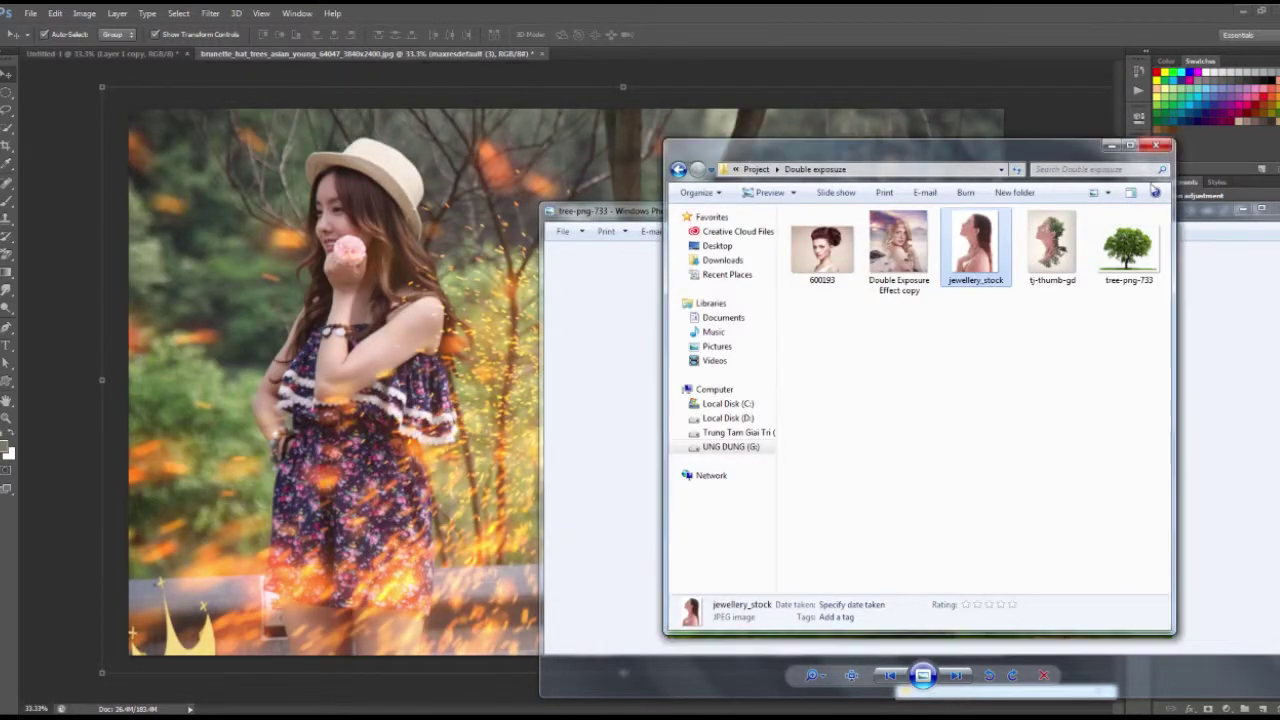
drag(1090, 152, 1060, 150)
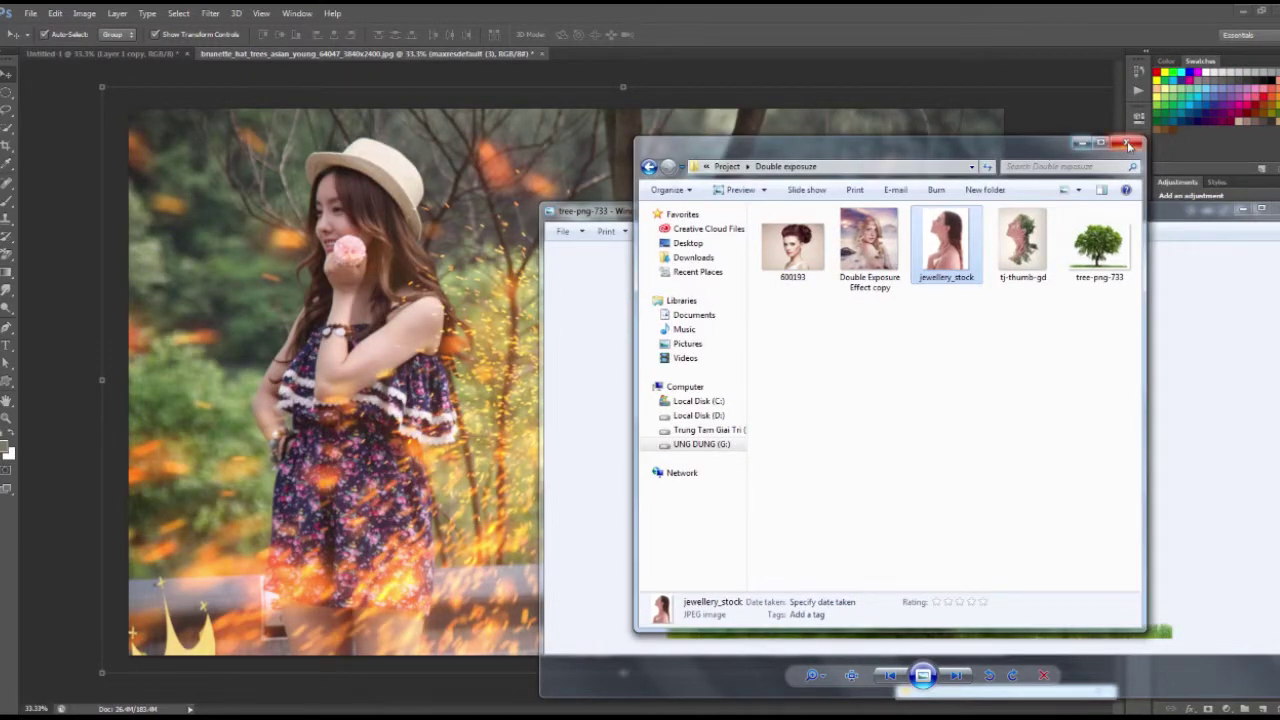
click(1130, 146)
drag(1065, 204, 1016, 169)
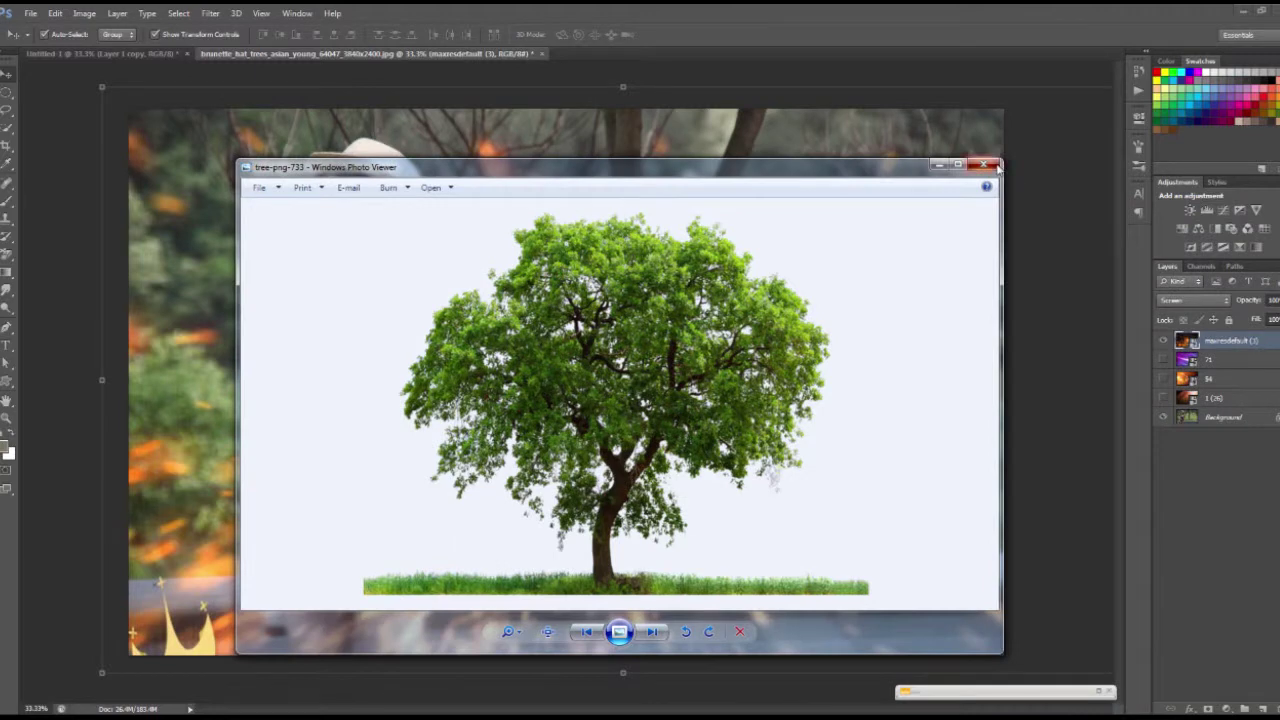
click(988, 163)
- Close the brunette photo and circles-and-diamonds documents without saving changes
click(540, 54)
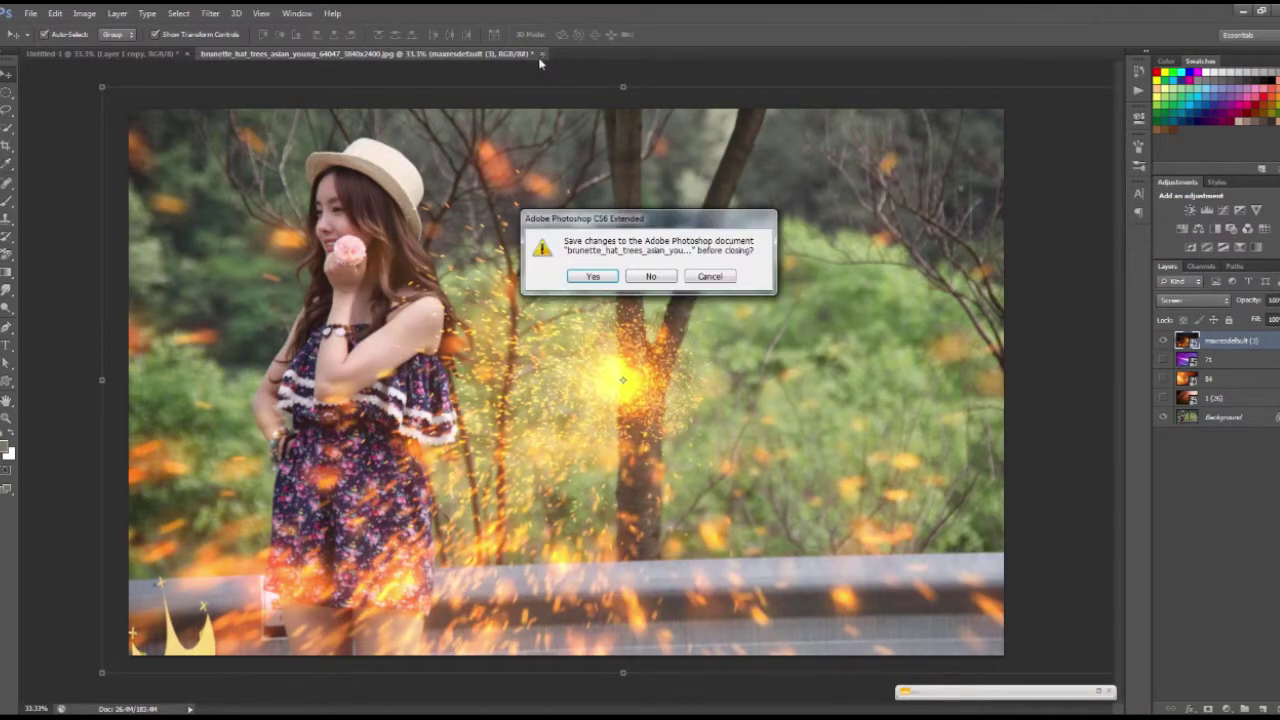
click(650, 275)
click(186, 54)
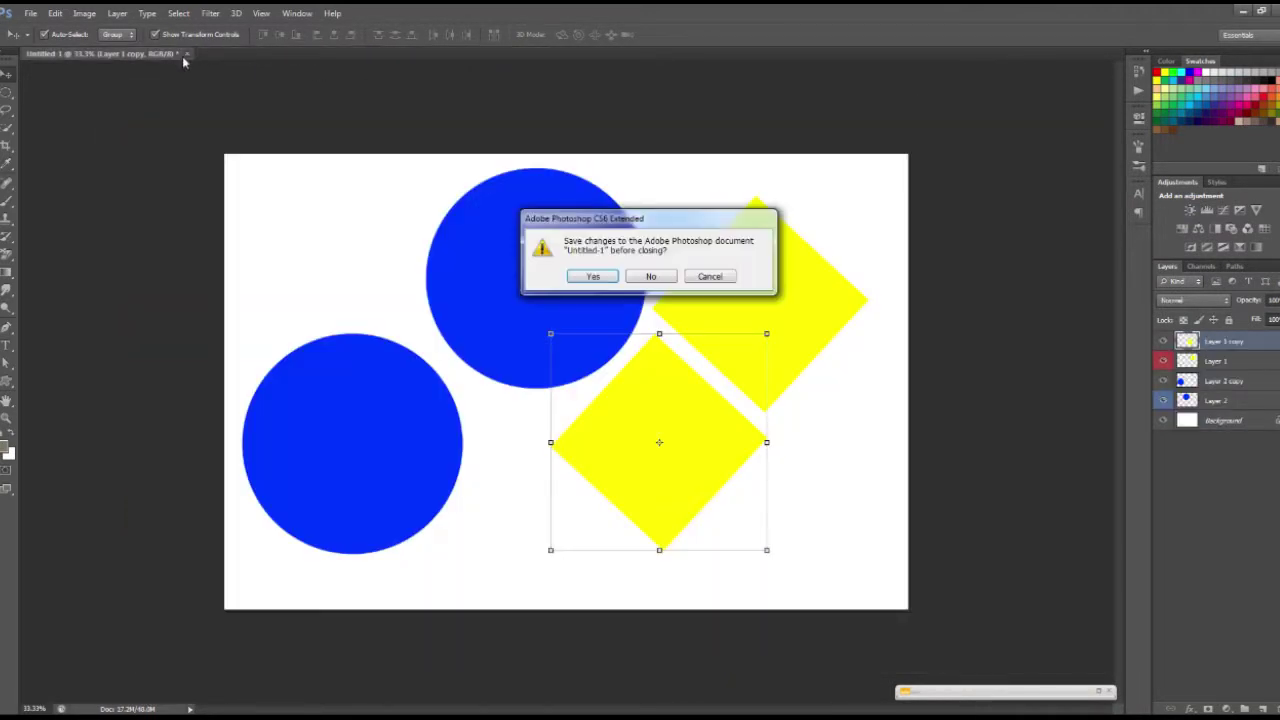
click(650, 278)
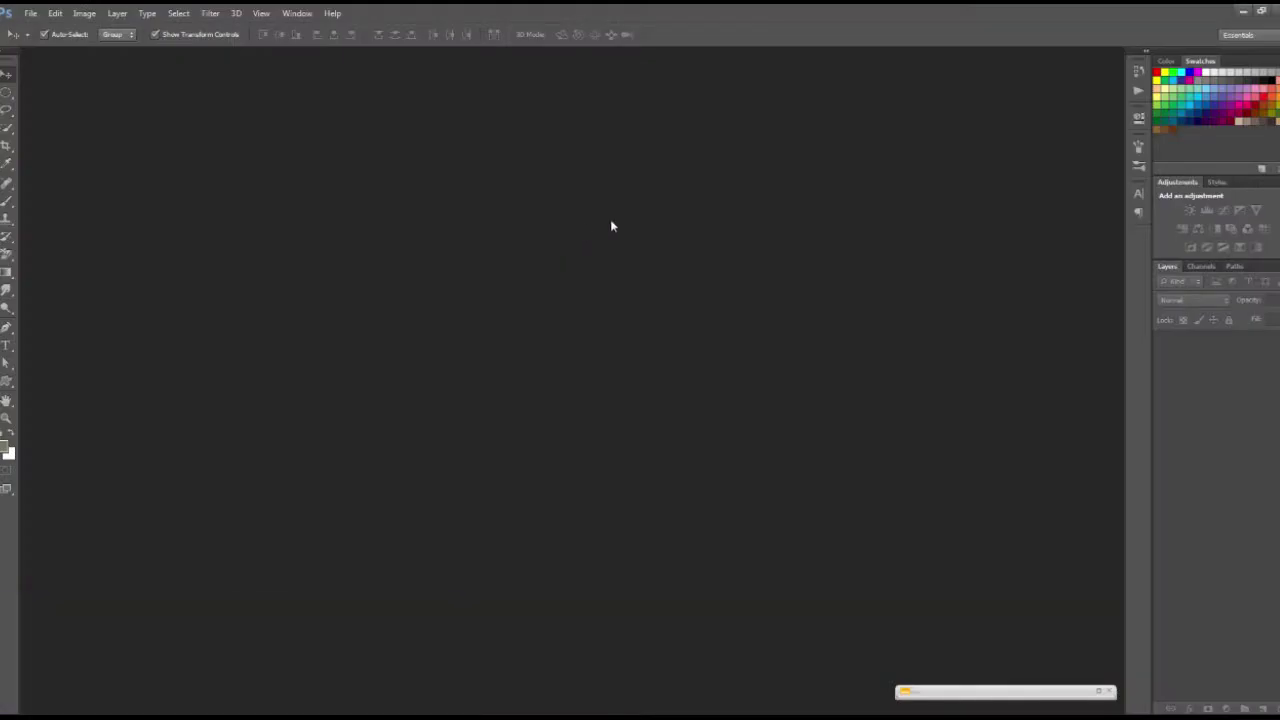
- Create a new blank document 3000 by 2000 pixels
key(ctrl+n)
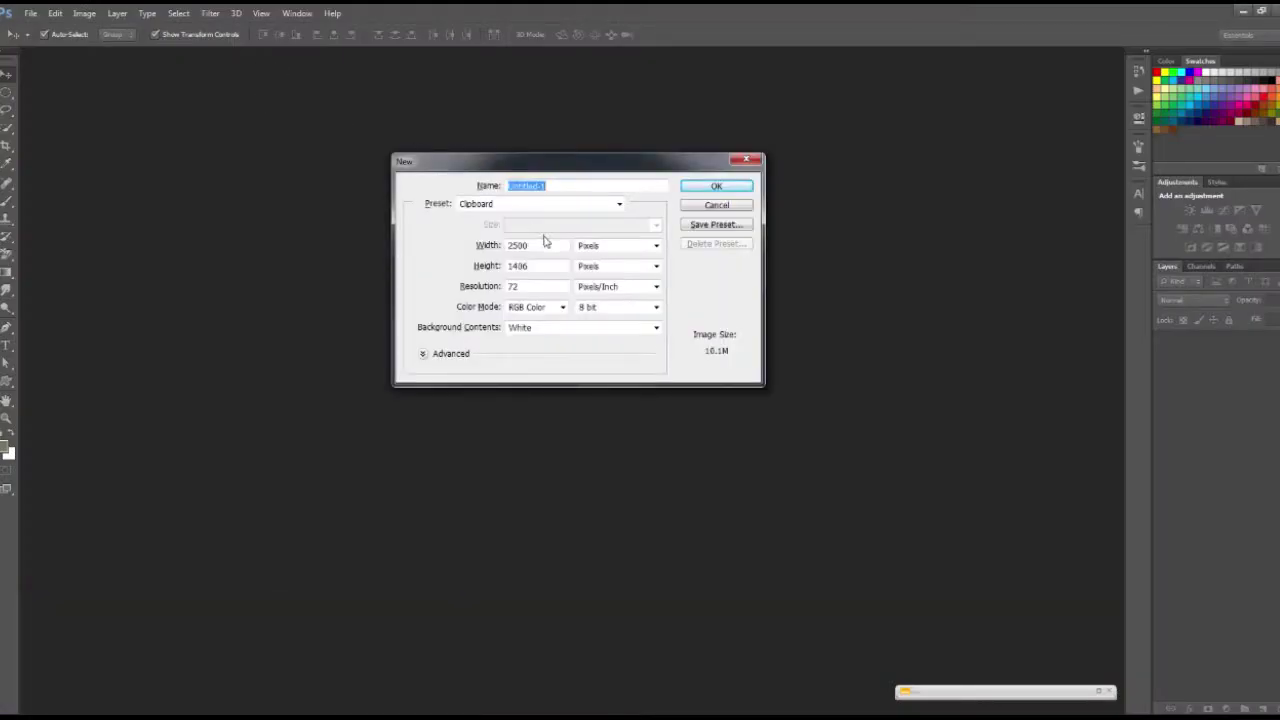
double_click(525, 245)
text(3)
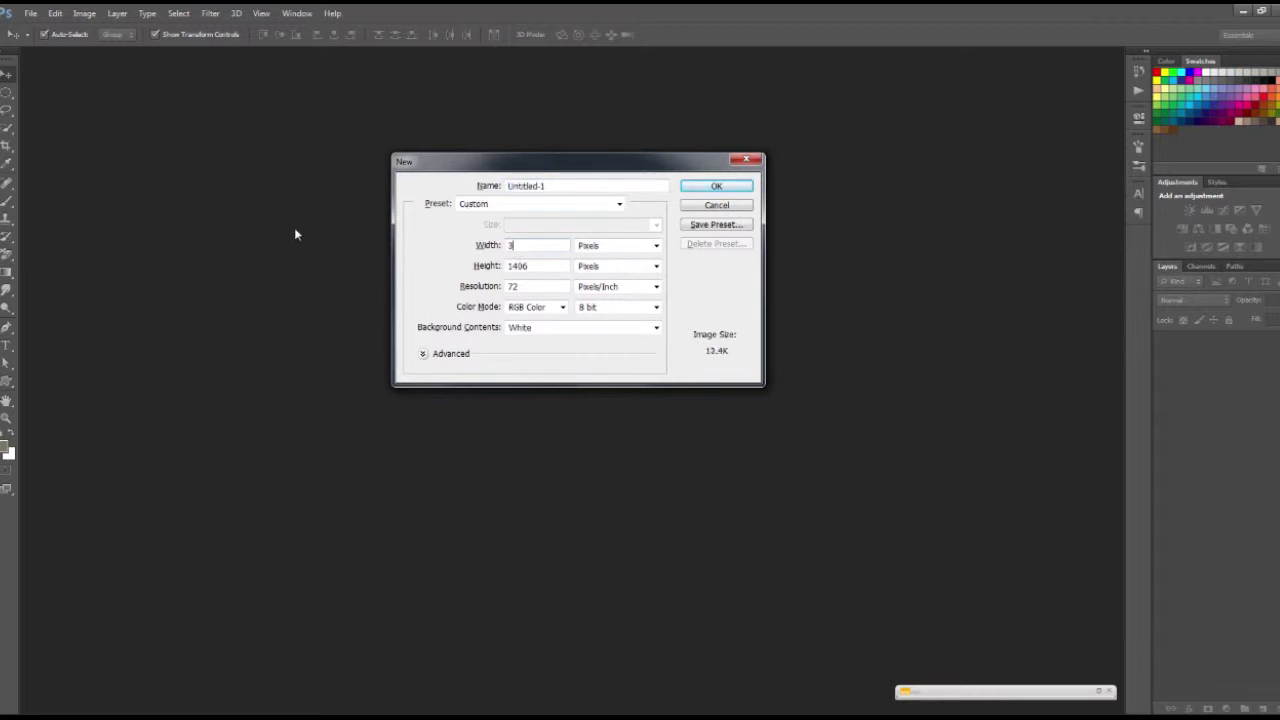
text(000)
key(Tab)
text(20)
text(00)
key(Tab)
text(300)
click(692, 189)
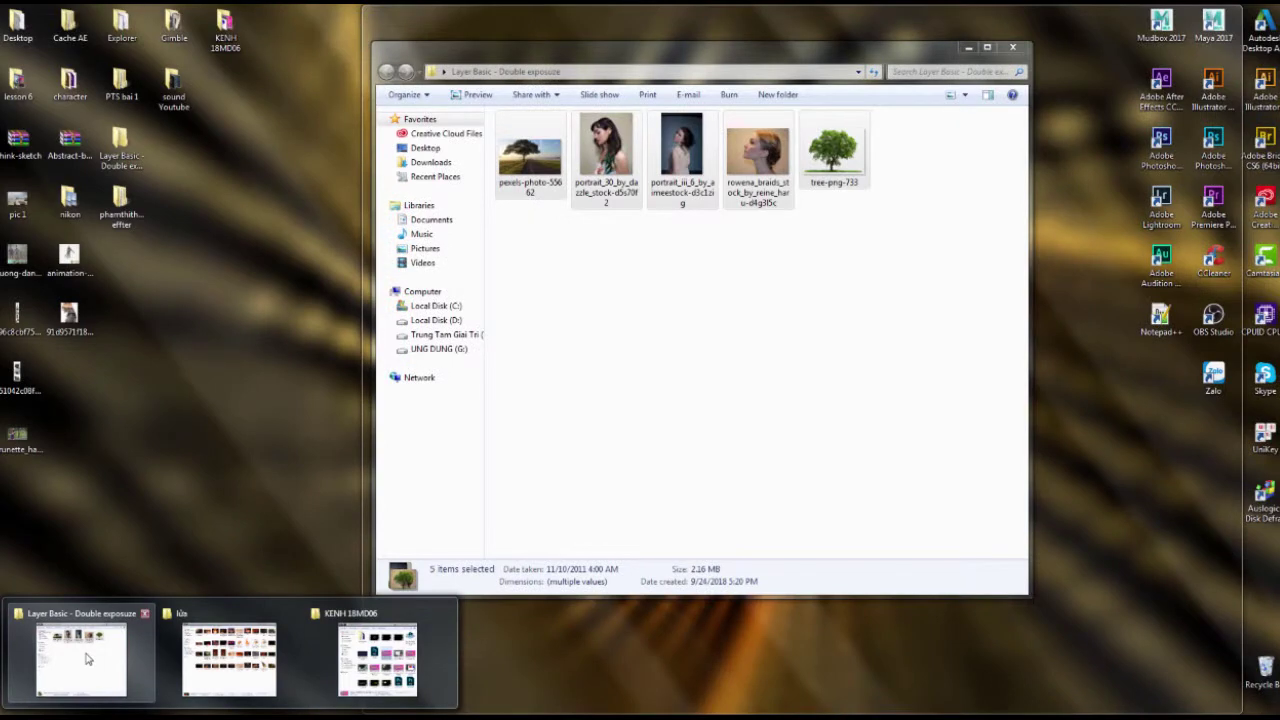
- Place images from the Double exposure folder onto the canvas and commit them
click(86, 659)
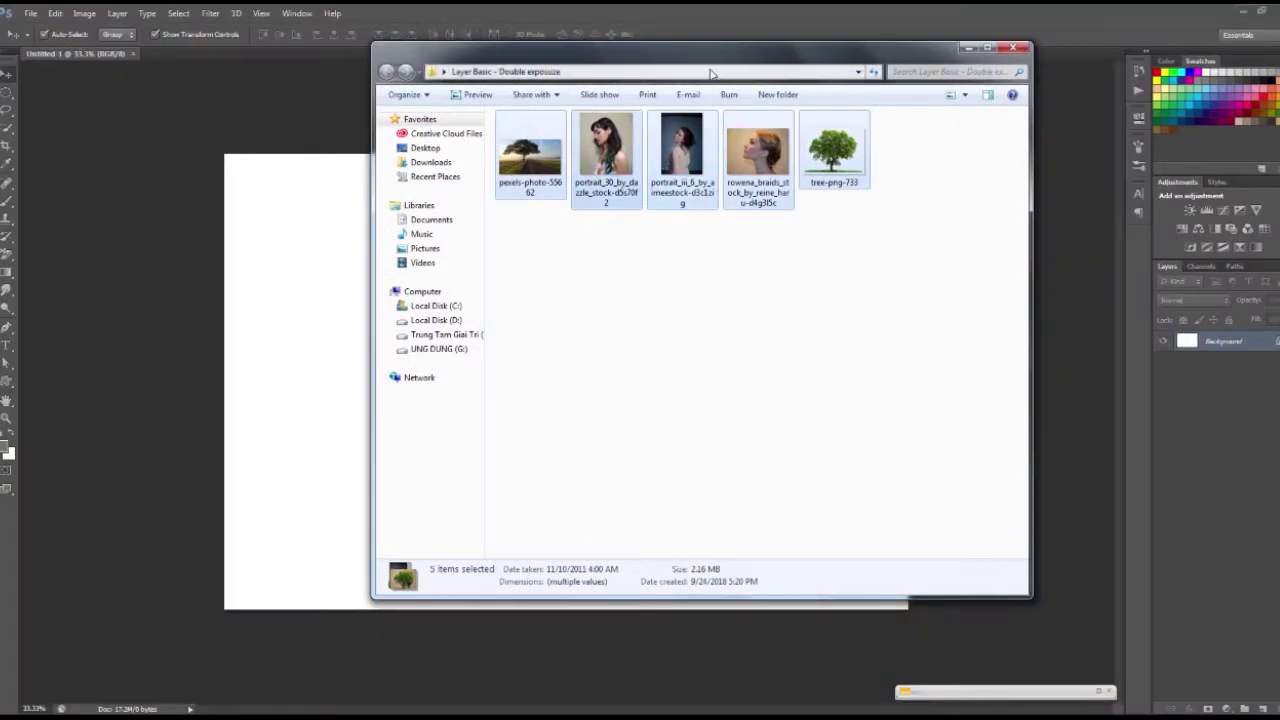
mouse_move(712, 62)
mouse_down()
mouse_move(968, 143)
mouse_move(543, 411)
mouse_up()
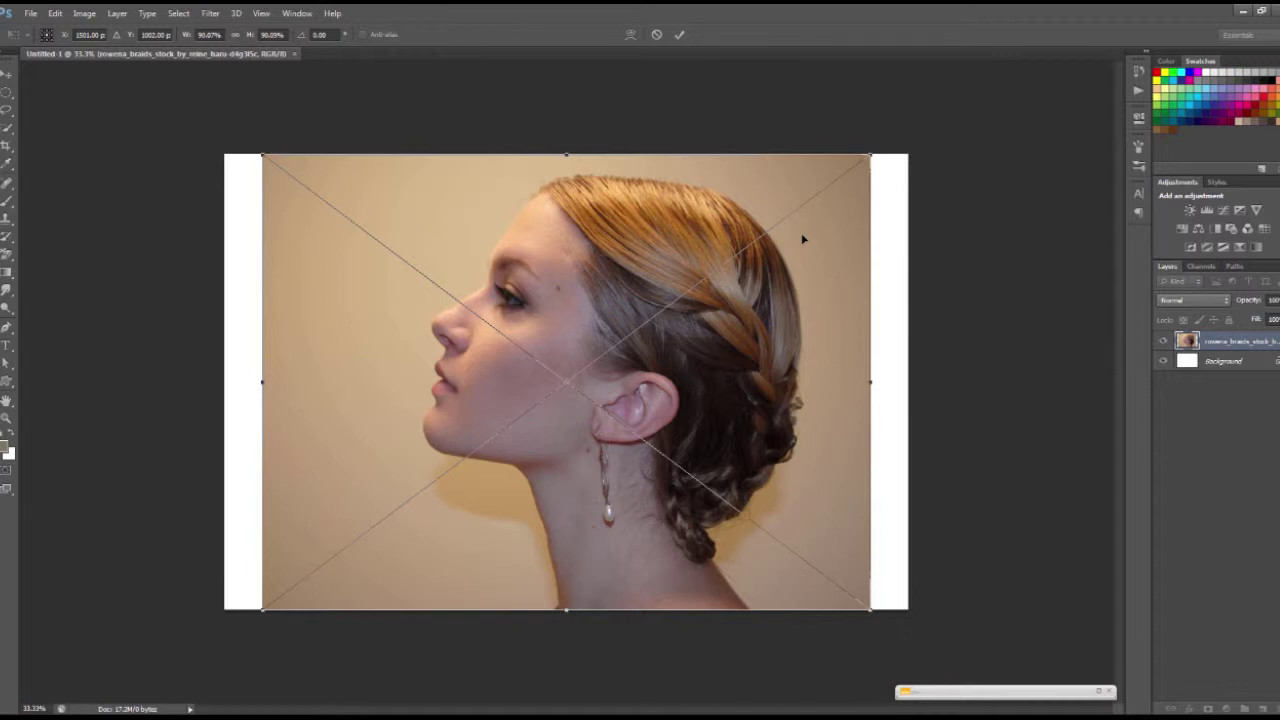
click(678, 35)
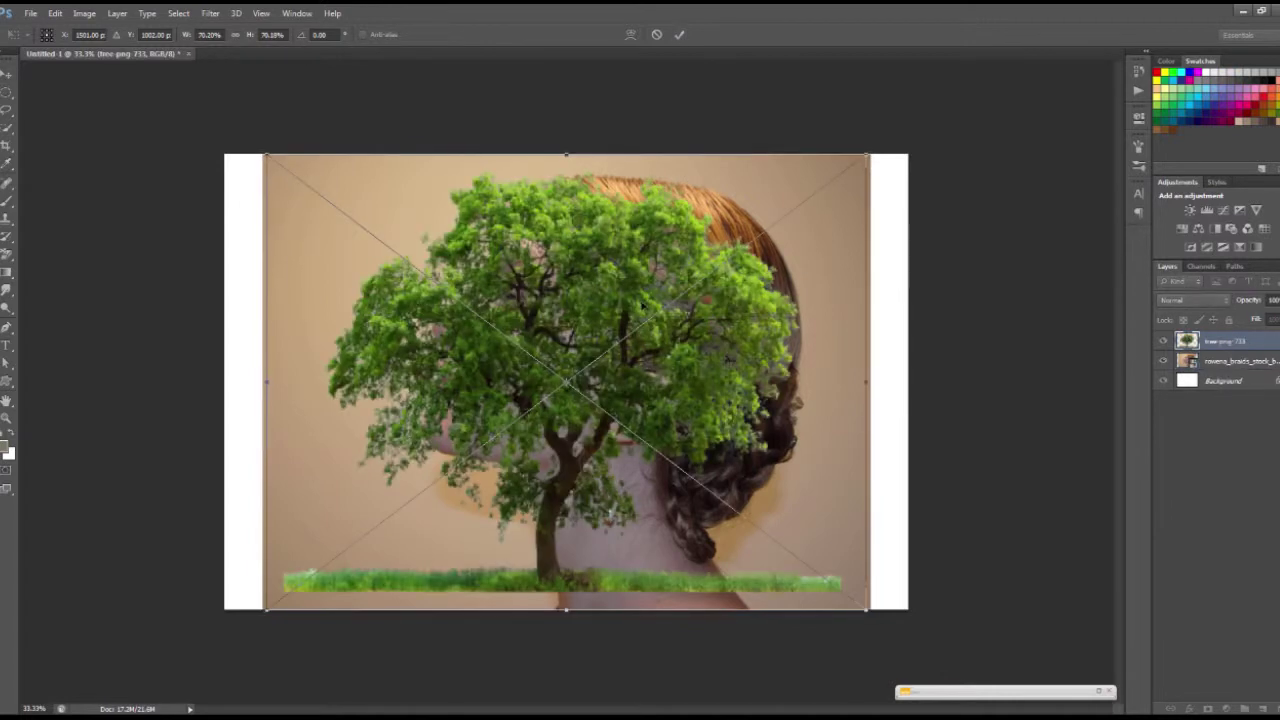
key(Return)
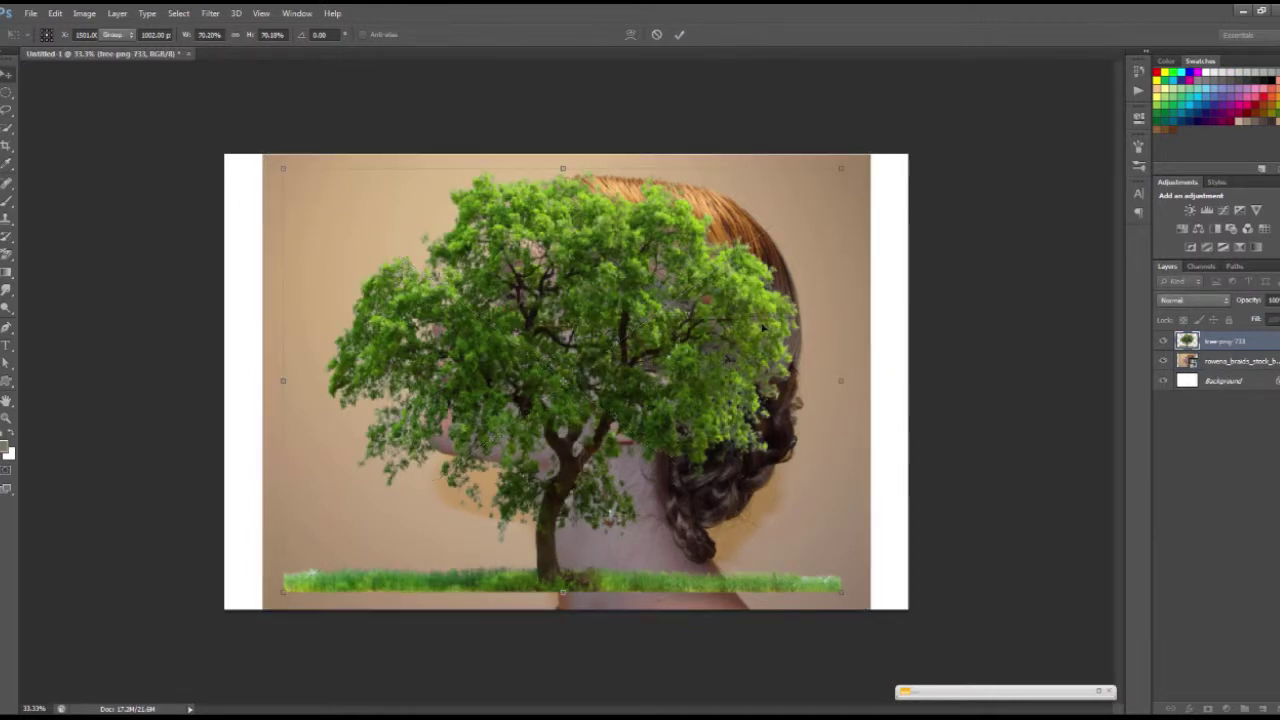
key(Return)
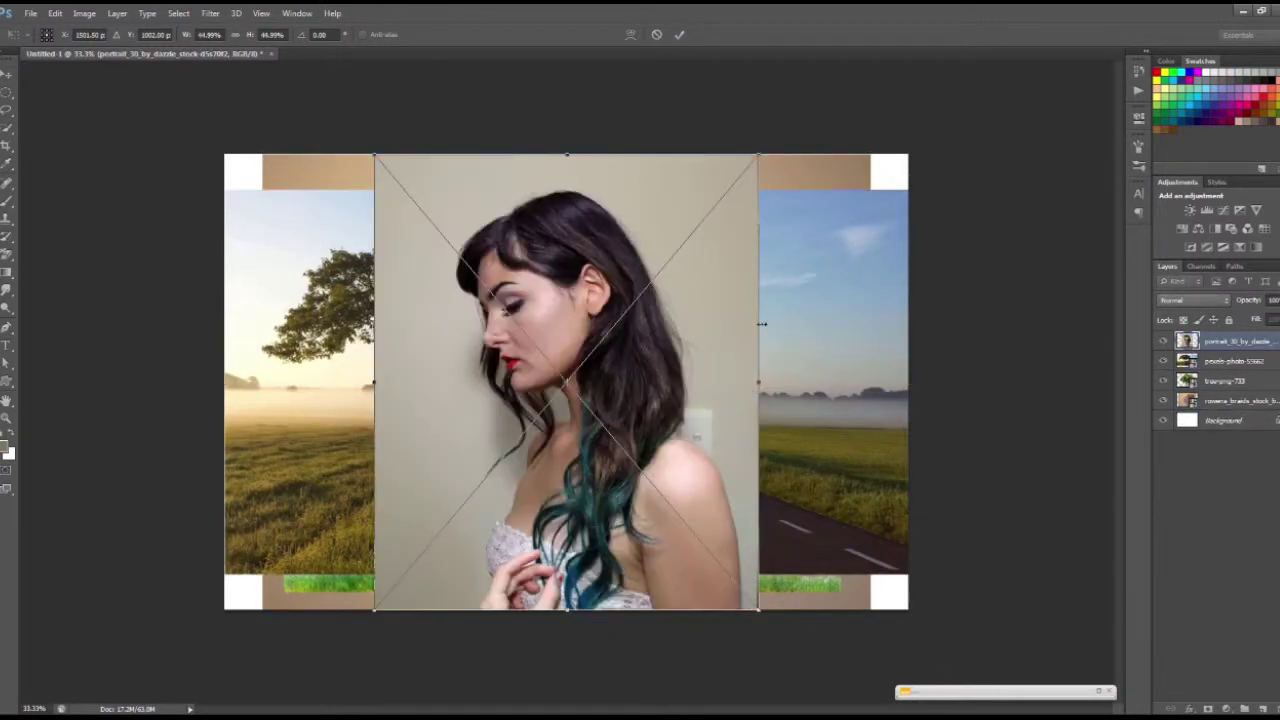
key(Return)
key(Return)
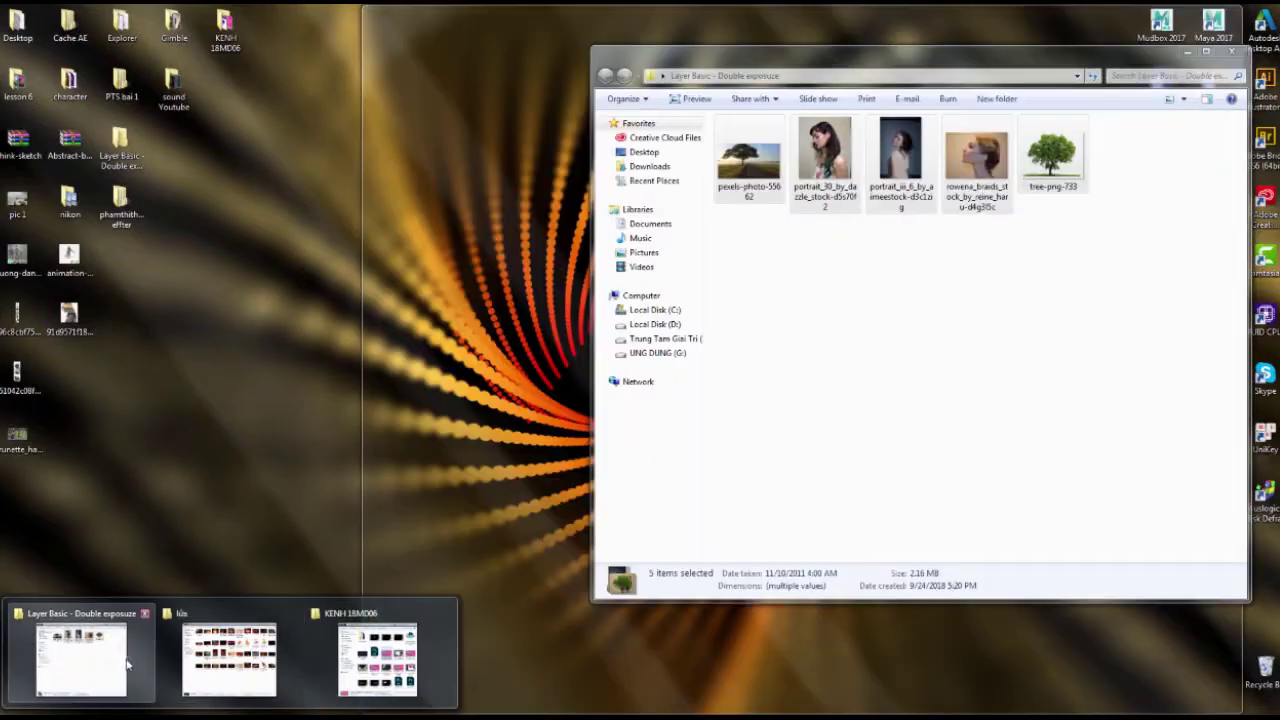
- Pick the rowena_braids side-profile photo and shift its layer slightly left on the canvas
click(127, 663)
click(829, 314)
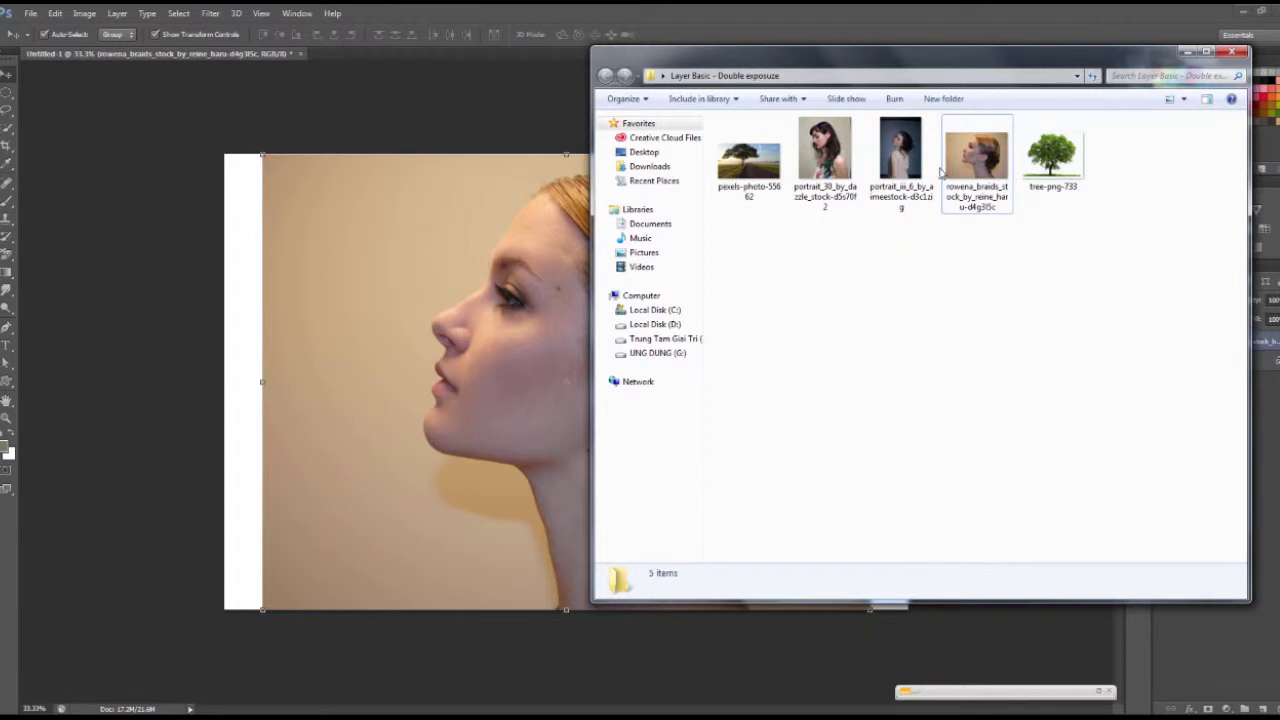
click(960, 188)
click(515, 10)
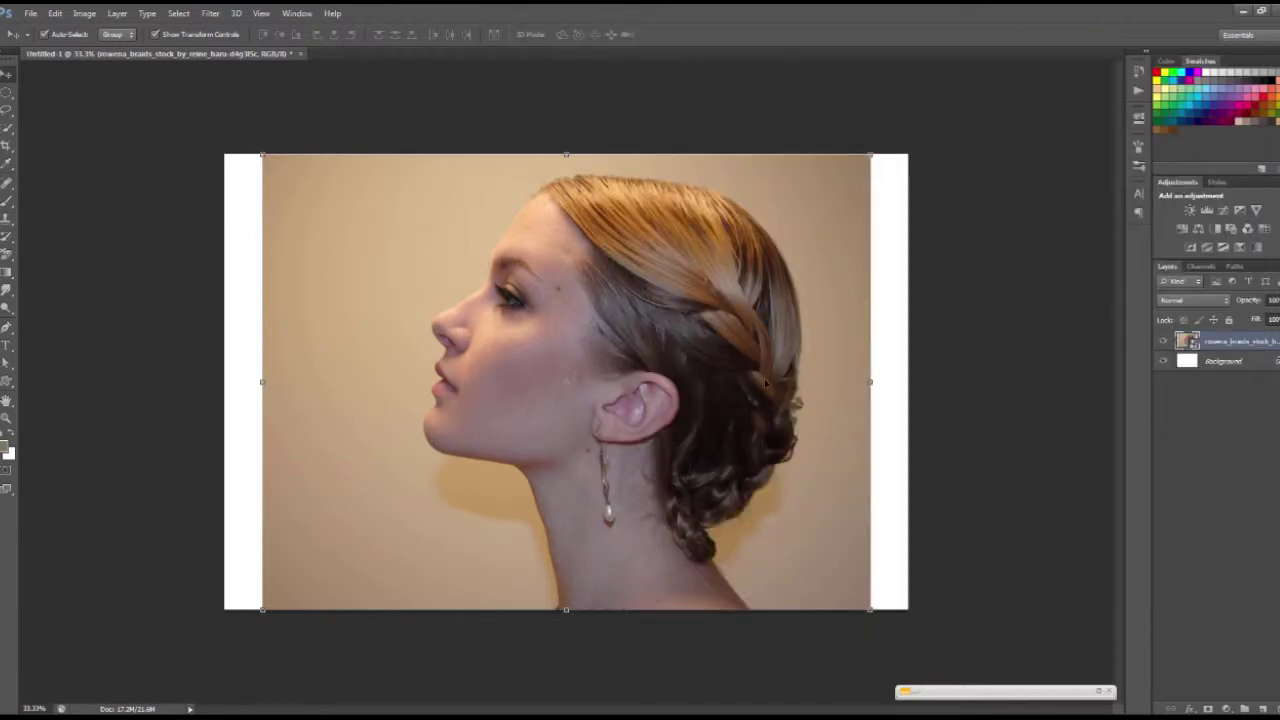
drag(713, 363, 691, 363)
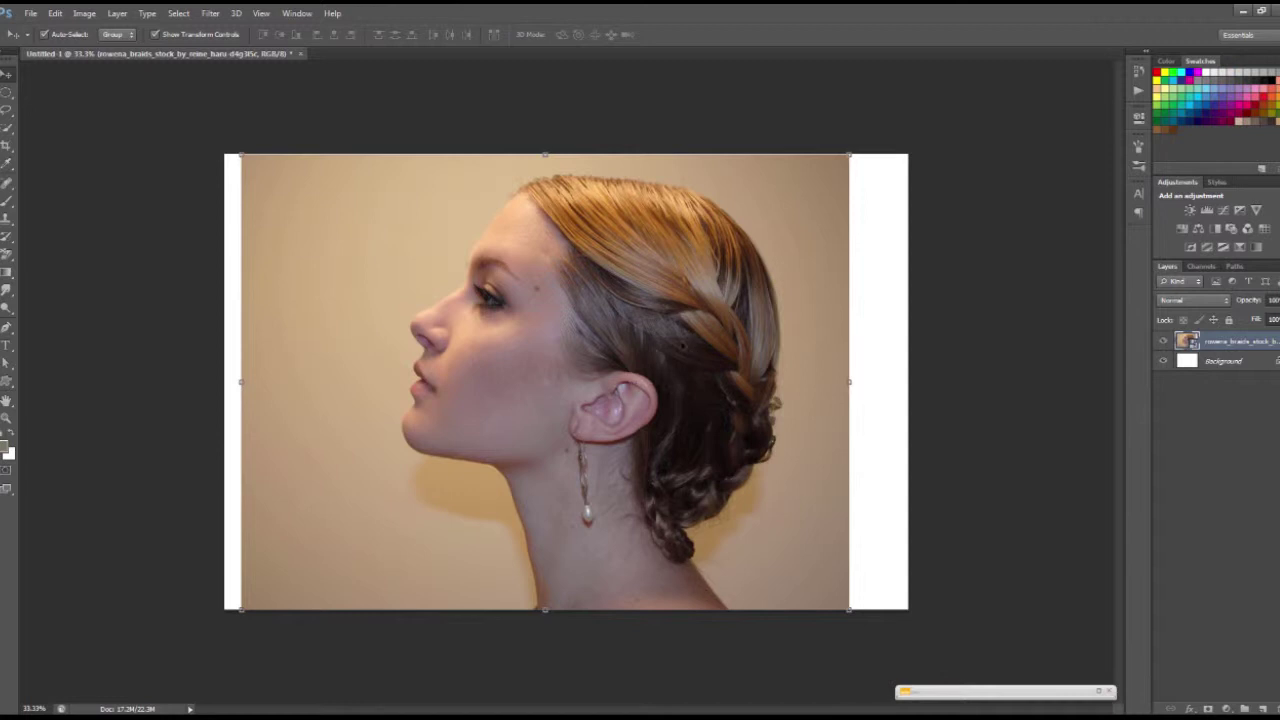
- Choose the Quick Selection tool and adjust its brush size
click(9, 127)
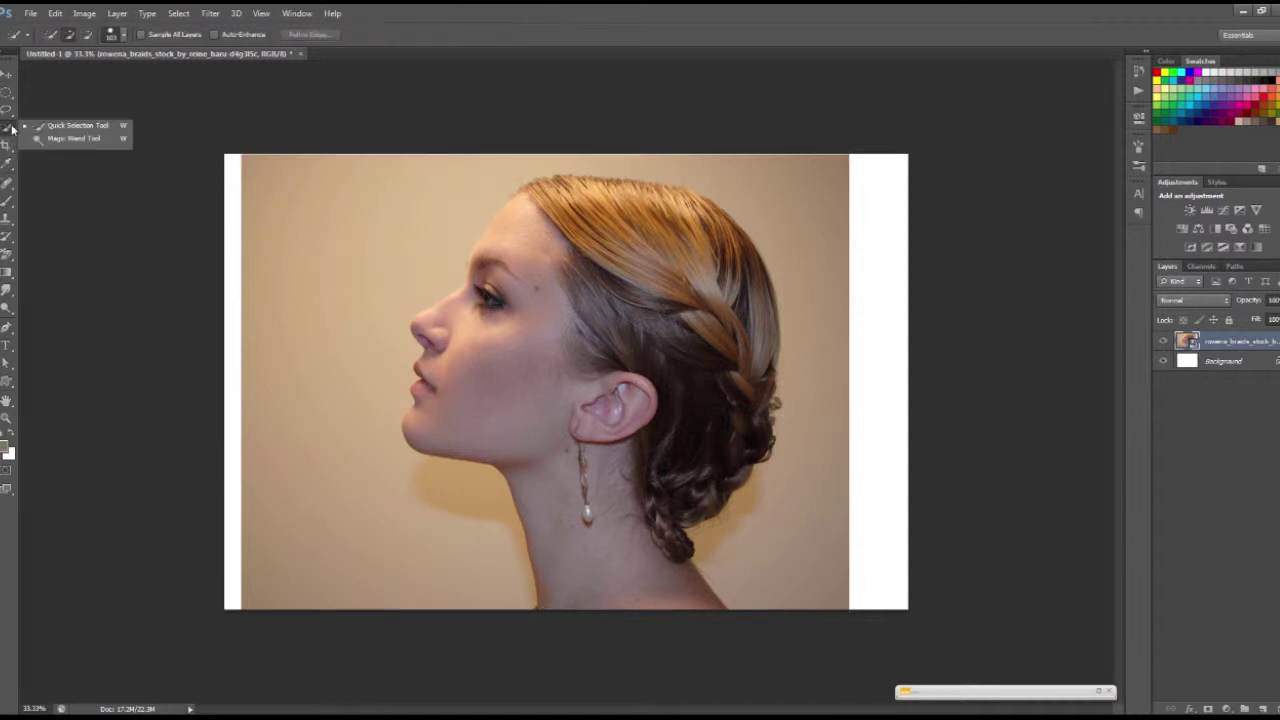
click(58, 130)
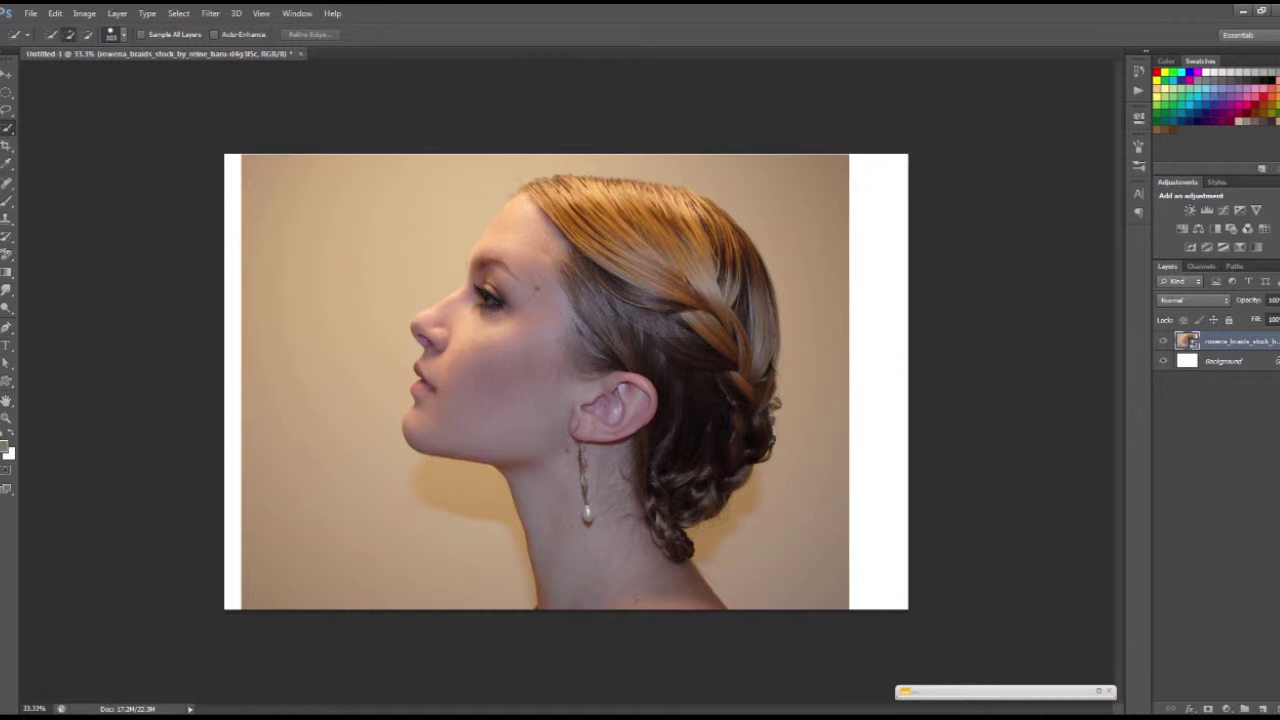
click(8, 128)
click(77, 129)
alt+right_click(580, 259)
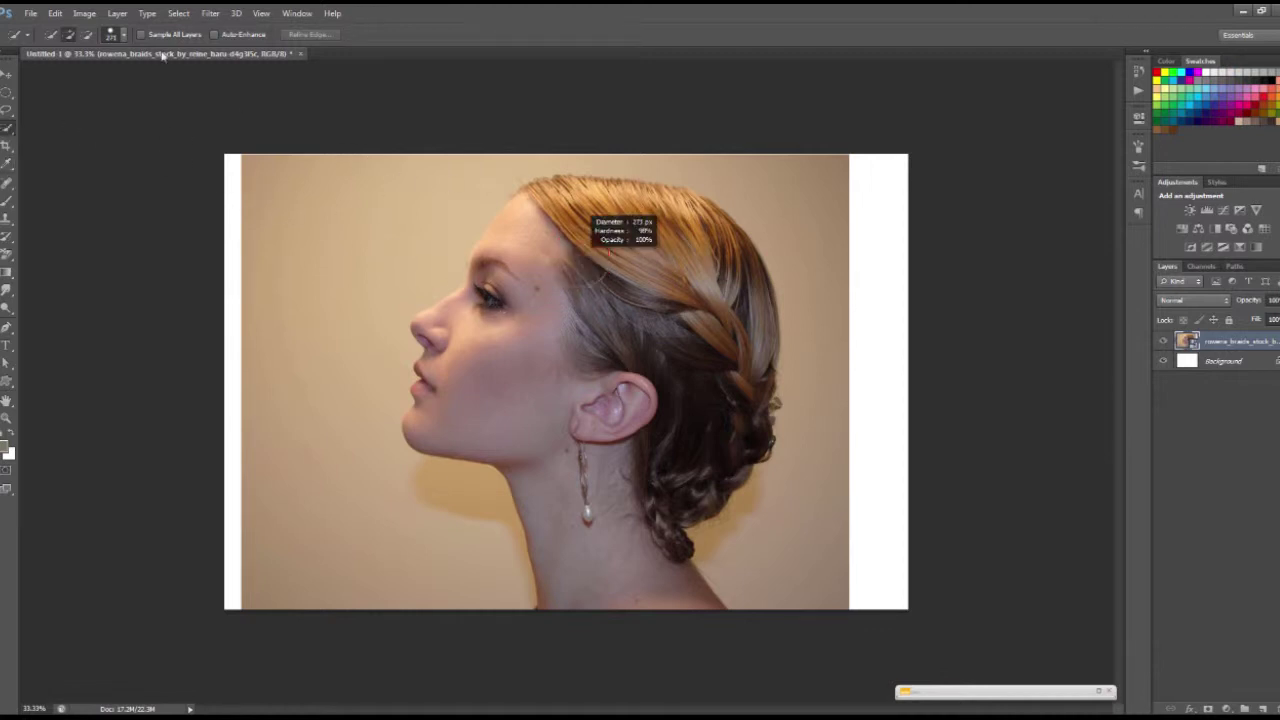
click(113, 36)
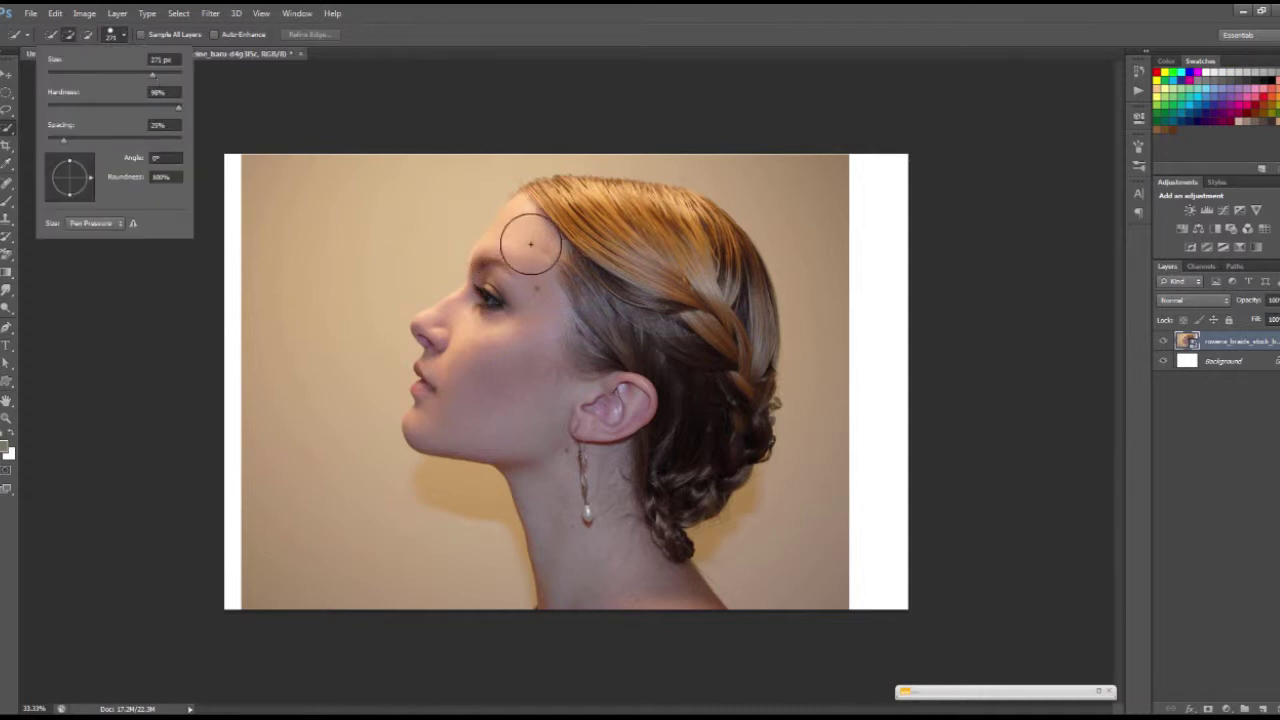
- Paint the selection along her hairline, over the hair and down her face profile
drag(540, 230, 565, 225)
mouse_move(705, 285)
mouse_down()
mouse_move(728, 314)
mouse_move(610, 552)
mouse_up()
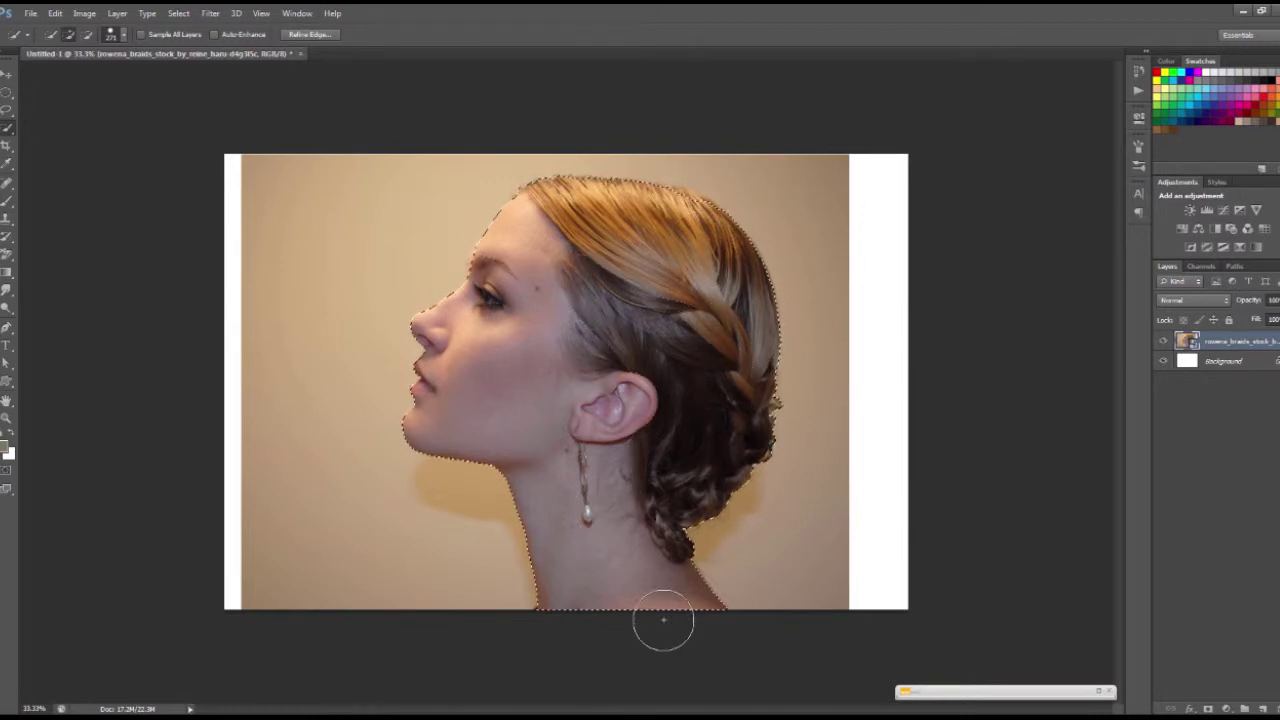
drag(608, 551, 500, 414)
scroll(500, 414, up, 2)
scroll(470, 390, up, 2)
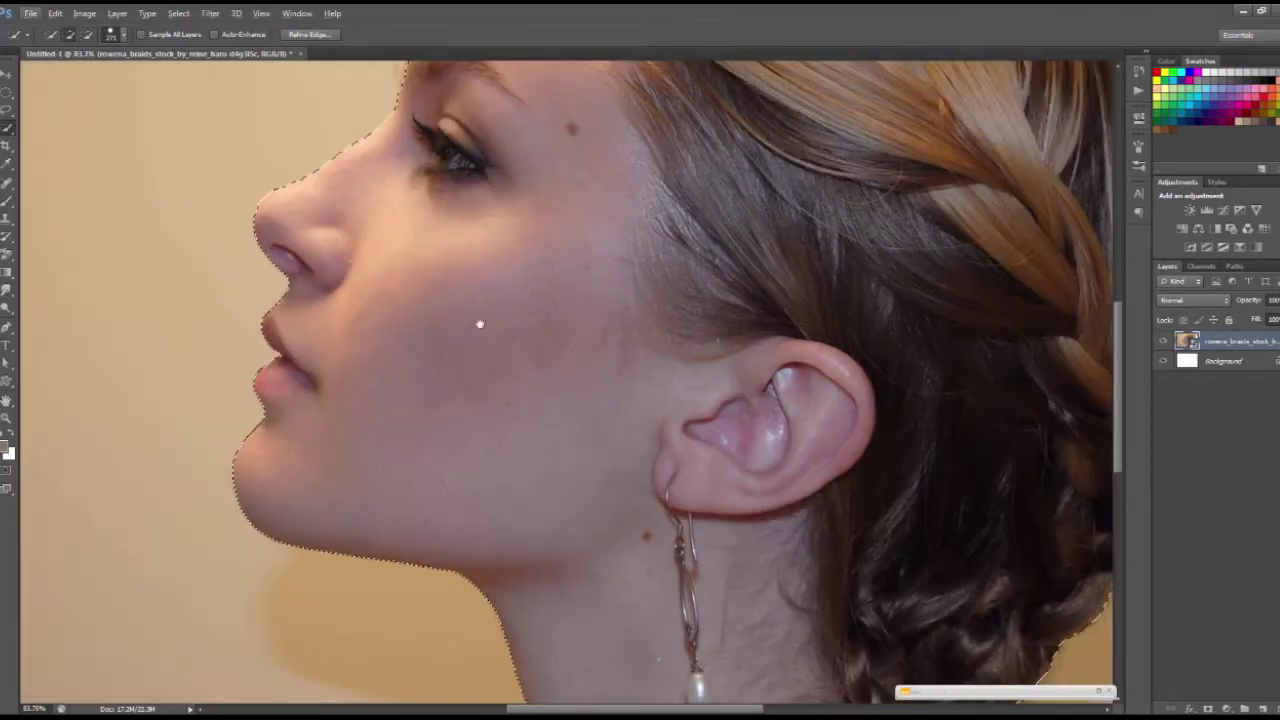
scroll(480, 323, up, 1)
scroll(509, 329, up, 1)
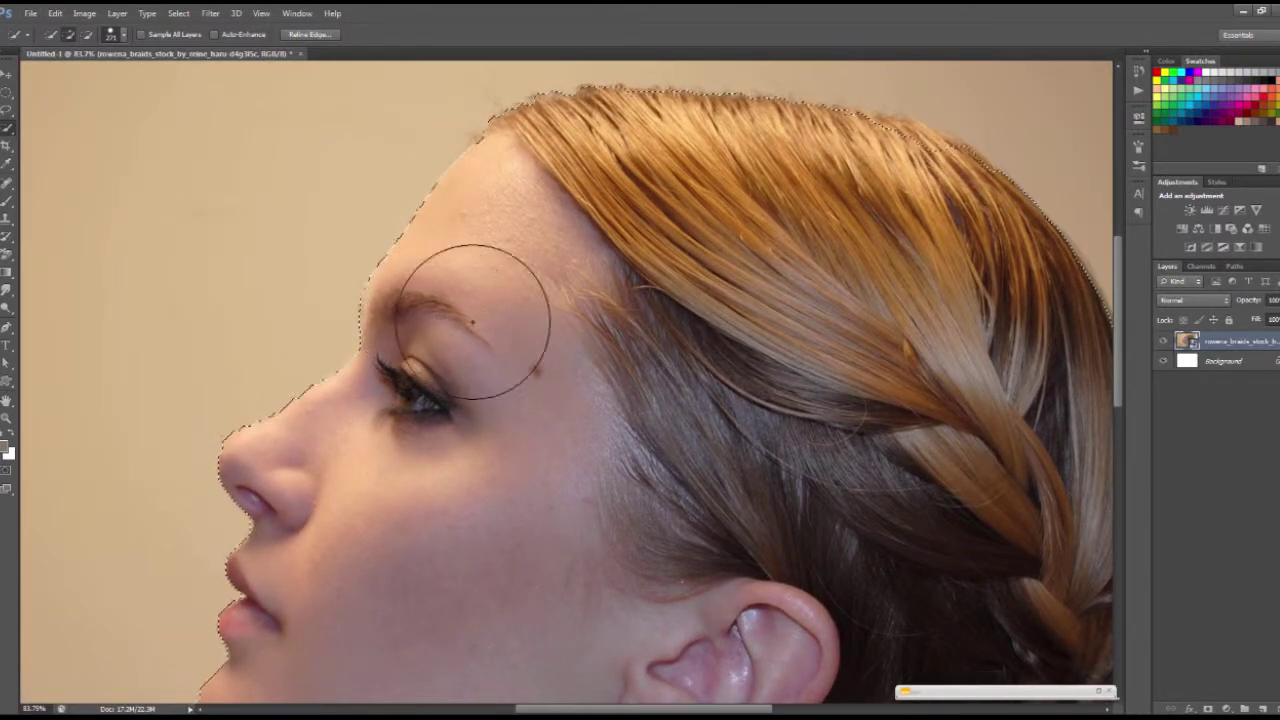
- Pan around her head to check the selection edge, then Alt-subtract spill areas
drag(543, 334, 408, 408)
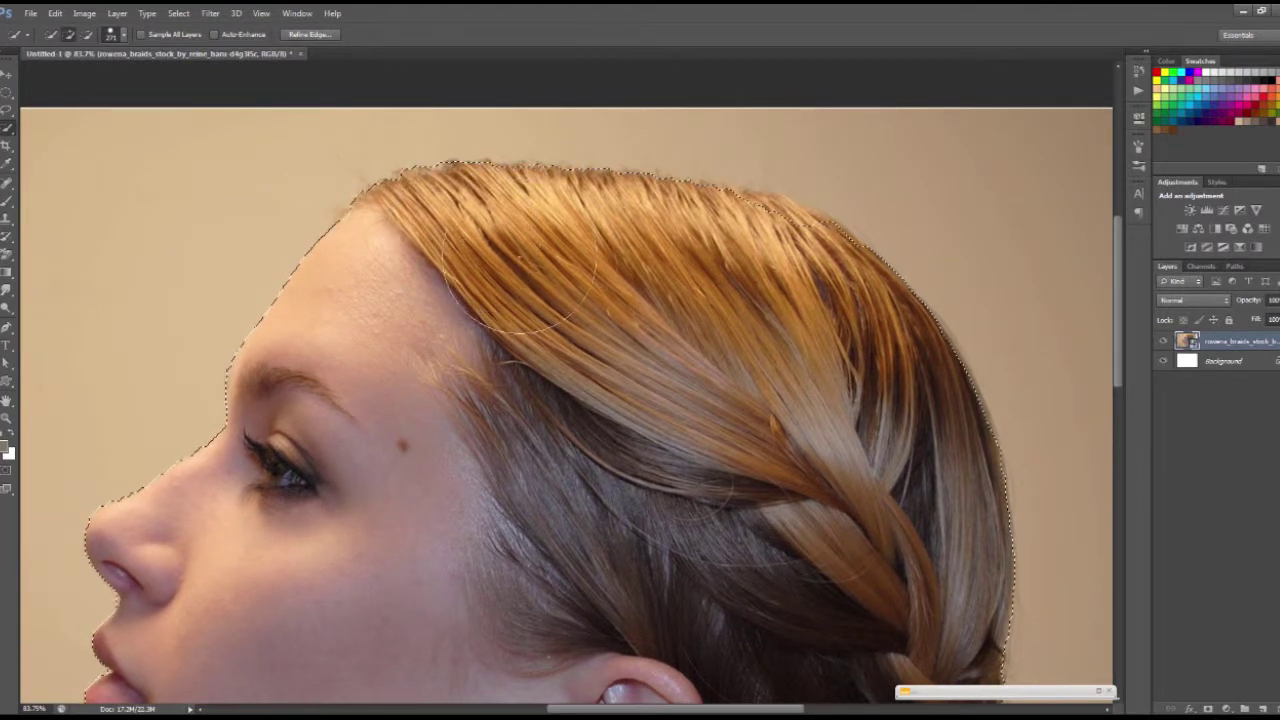
drag(771, 318, 630, 320)
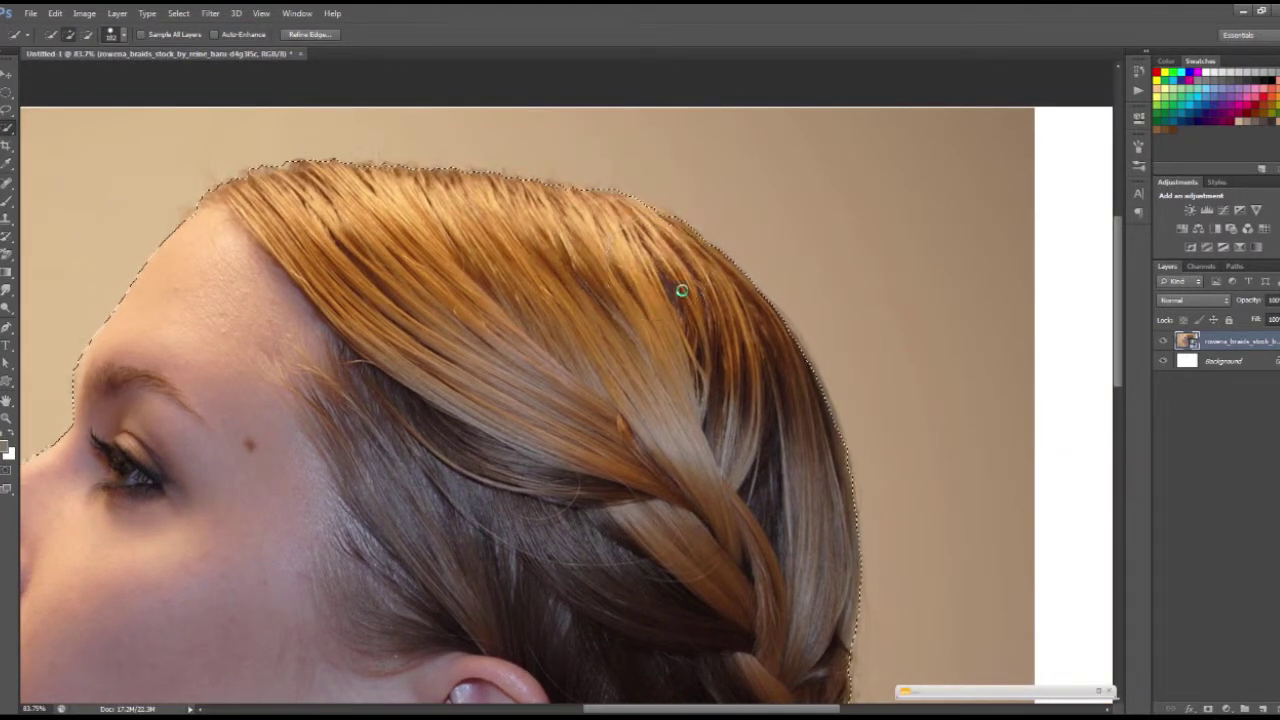
scroll(669, 309, down, 1)
scroll(643, 300, down, 1)
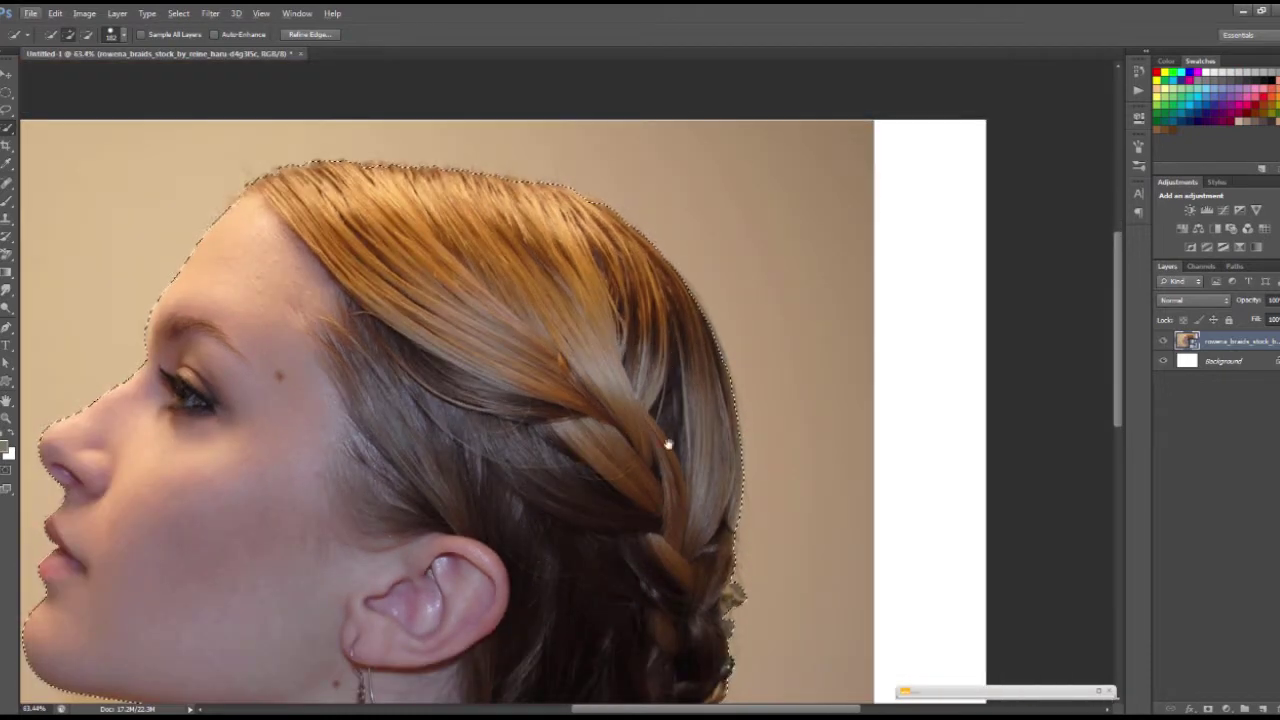
scroll(665, 420, down, 3)
drag(694, 583, 743, 318)
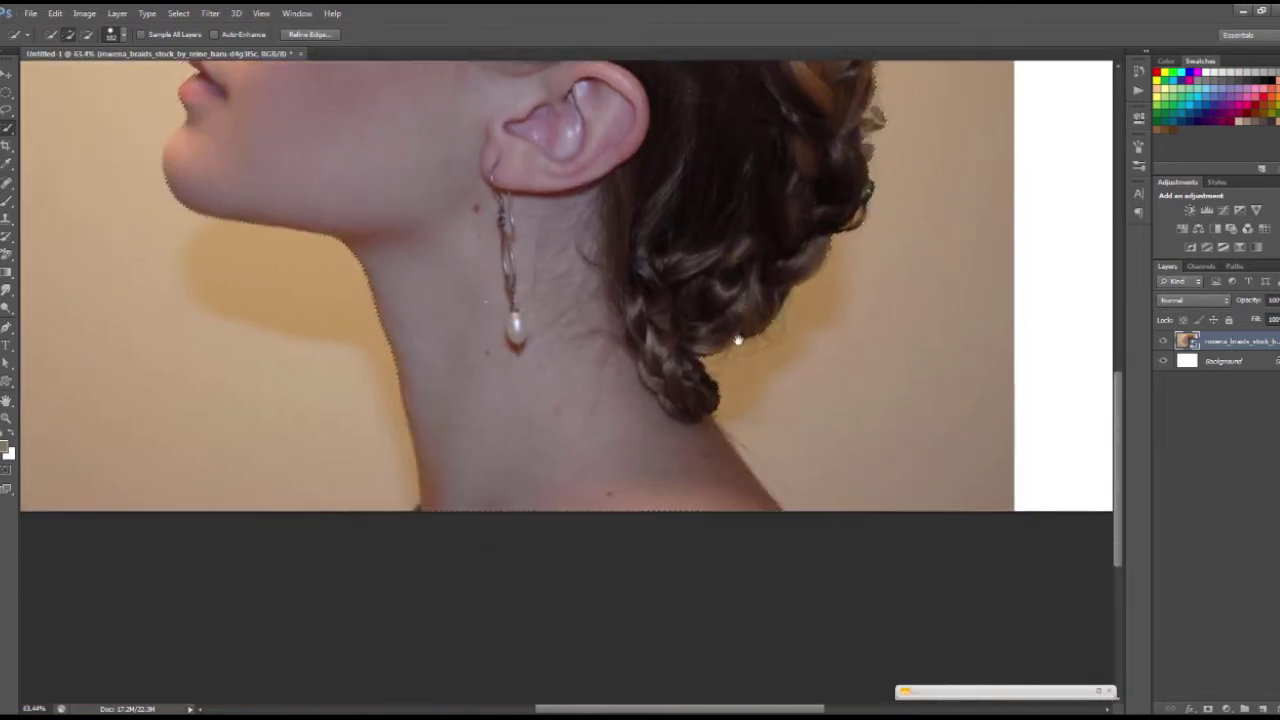
scroll(680, 422, down, 1)
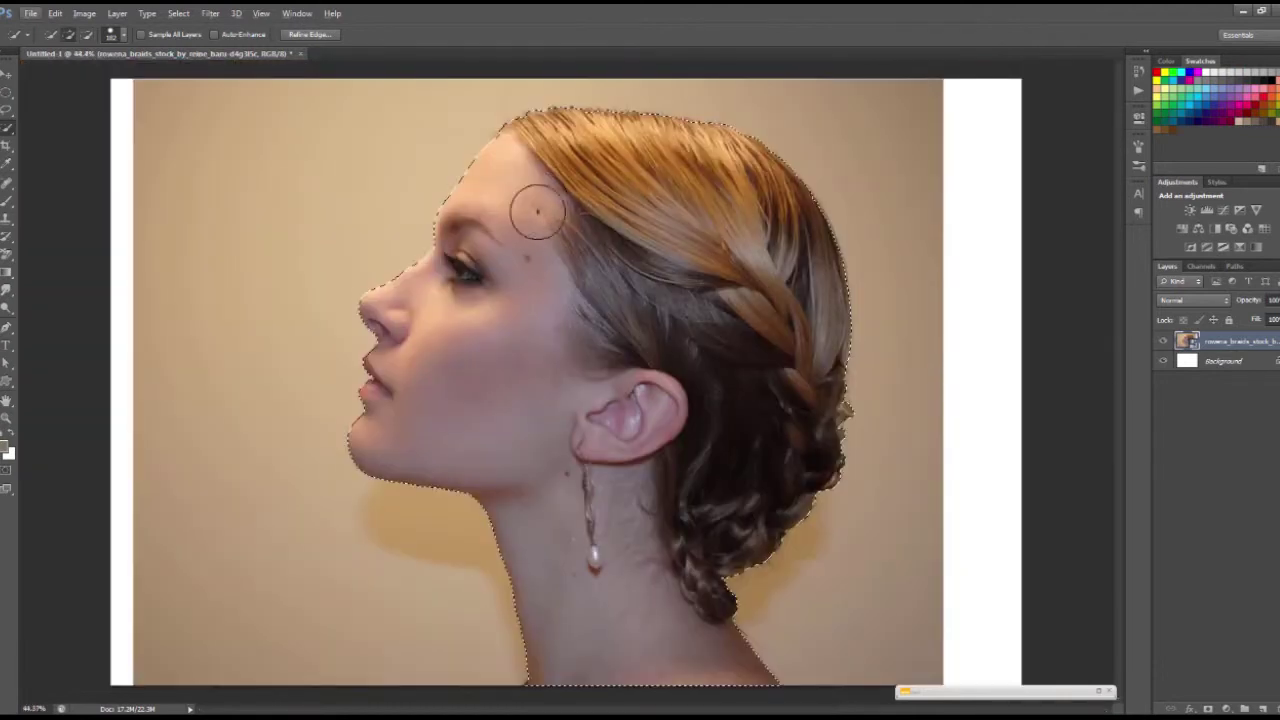
scroll(585, 305, down, 1)
key(alt)
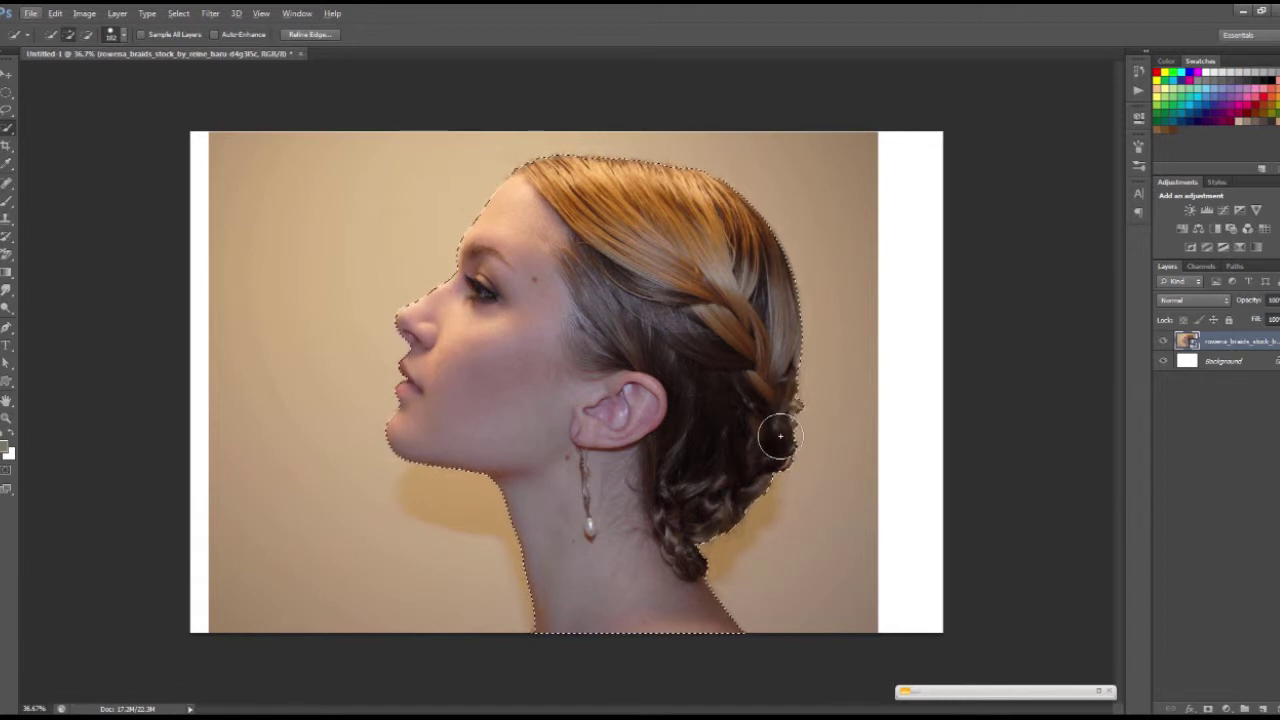
- Copy the selected woman to a new Layer 1, hide the beige photo layer and select Layer 1
click(120, 14)
mouse_move(124, 28)
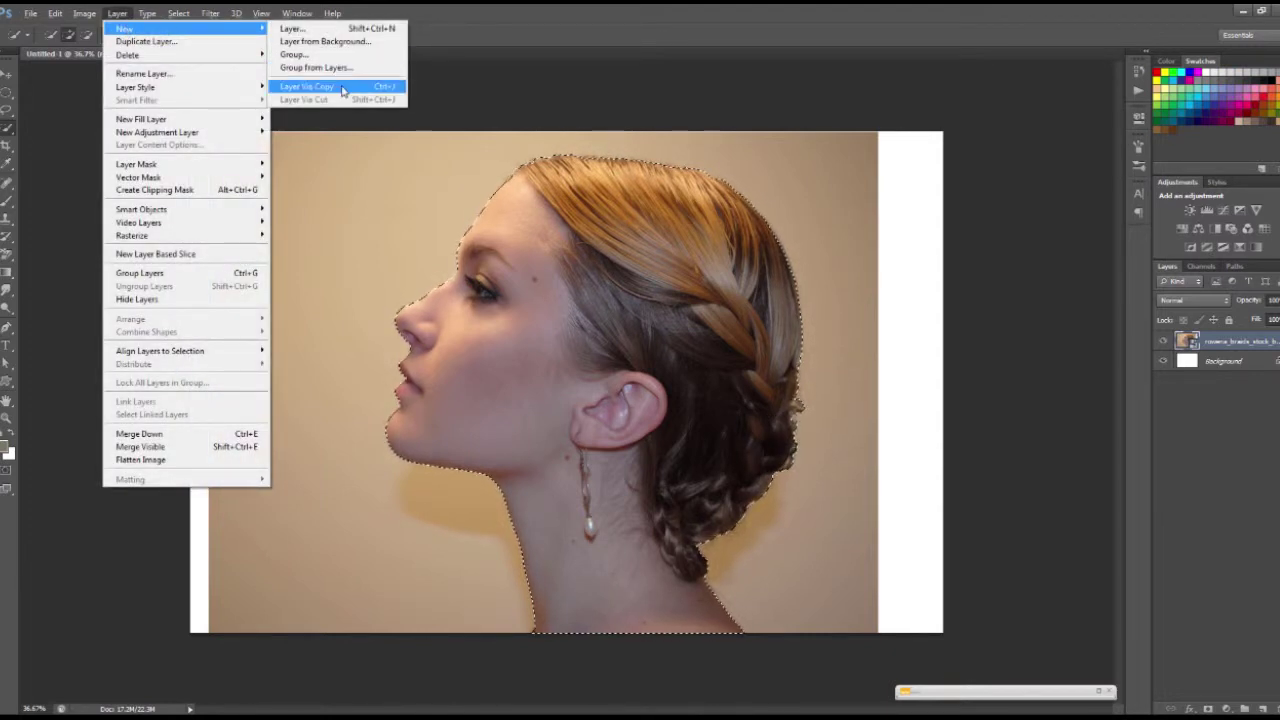
click(342, 91)
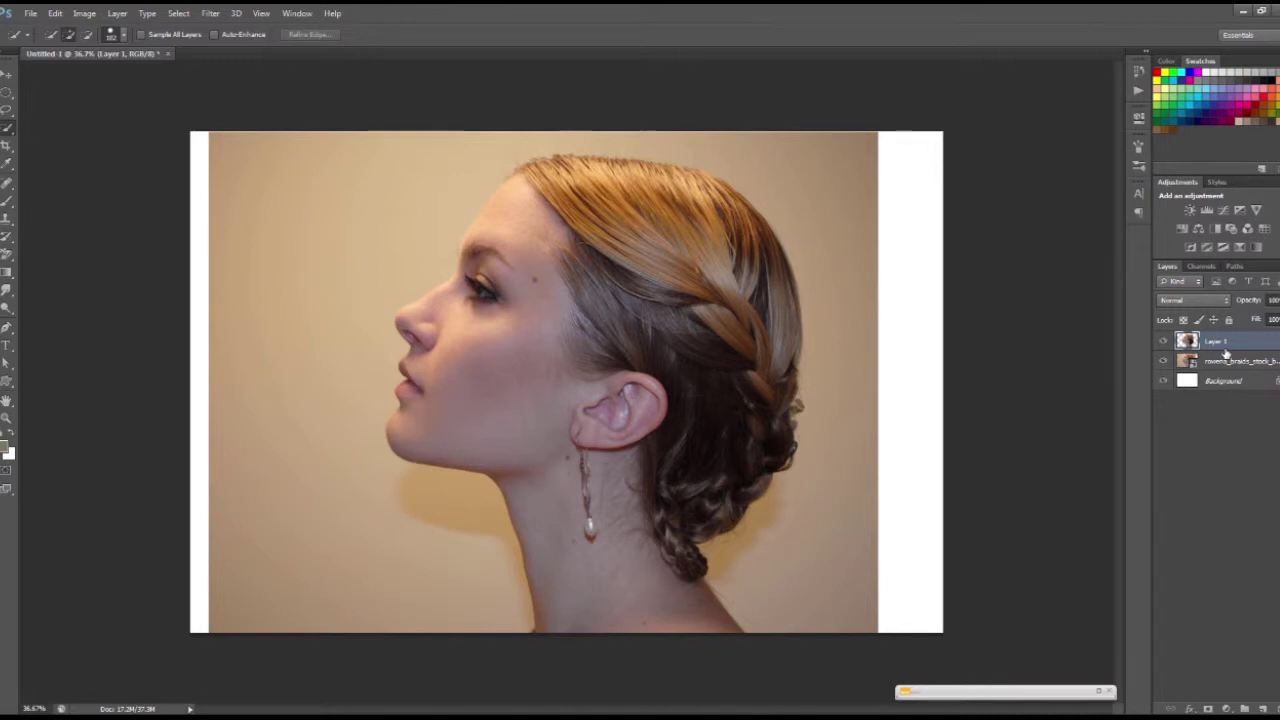
click(1164, 362)
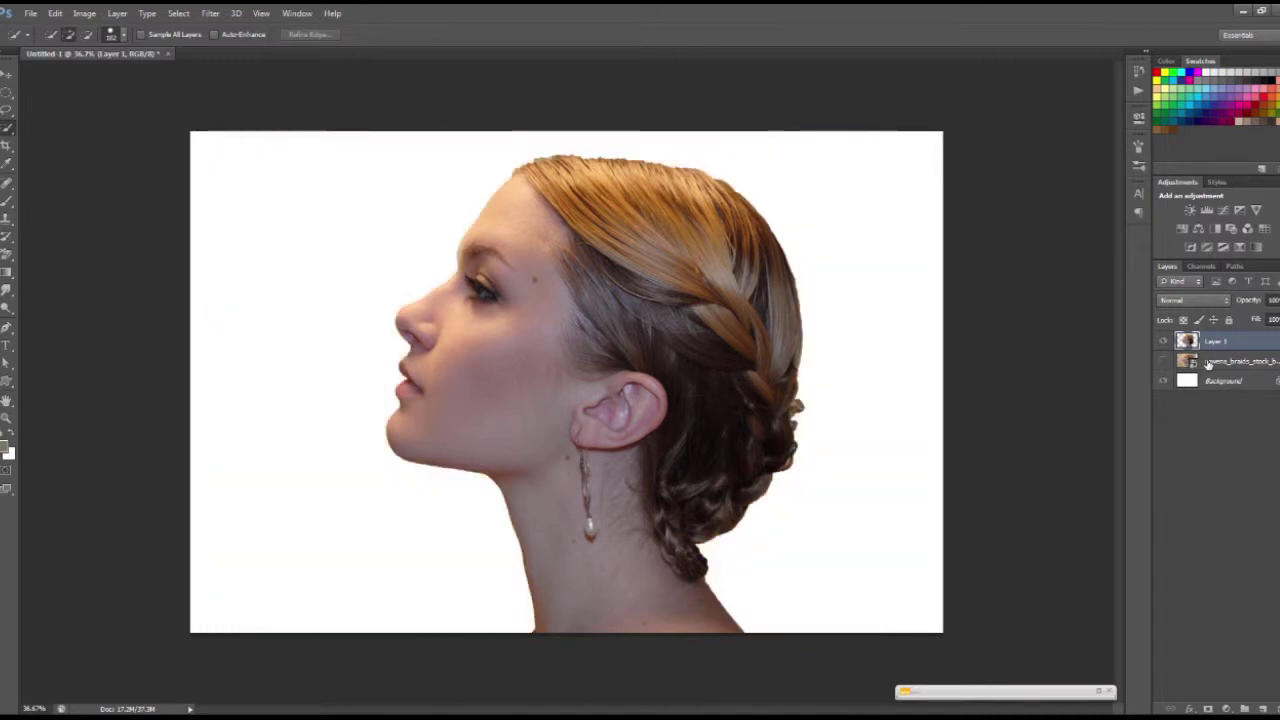
click(1213, 364)
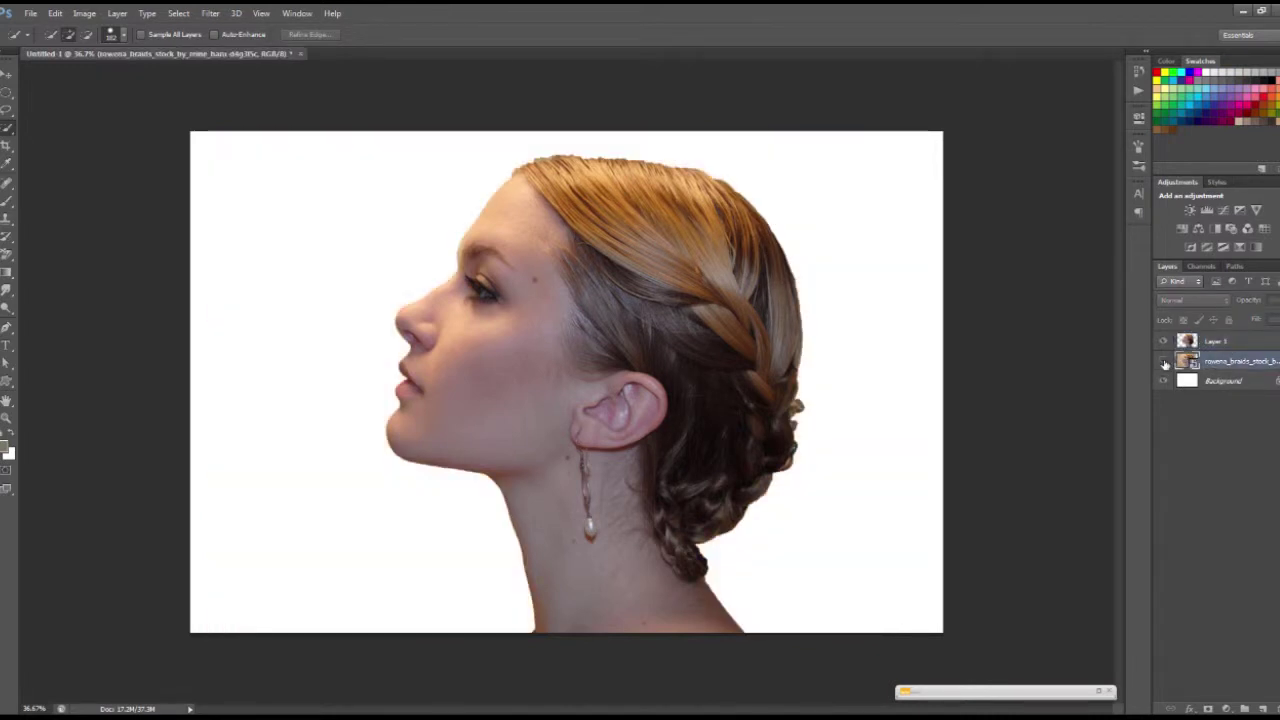
click(1164, 362)
click(1164, 362)
click(1230, 342)
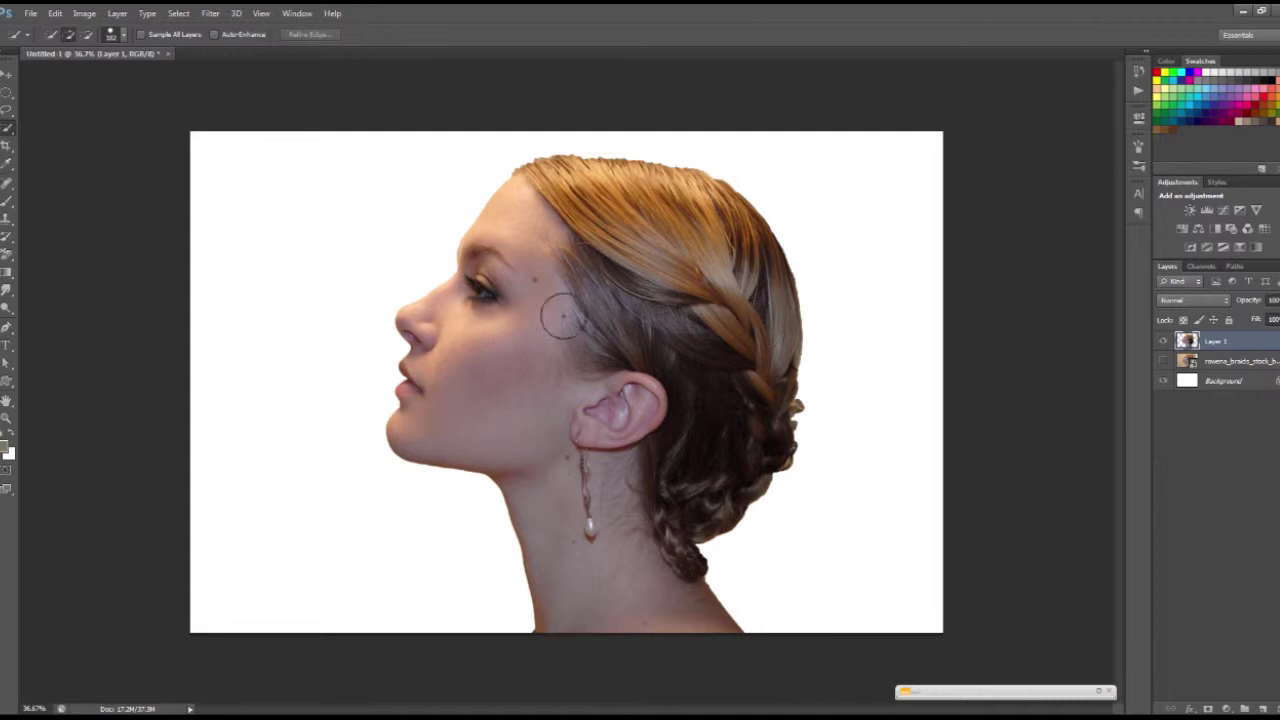
- Scroll around the canvas to inspect the woman's cutout on white
scroll(505, 320, up, 2)
scroll(505, 320, up, 2)
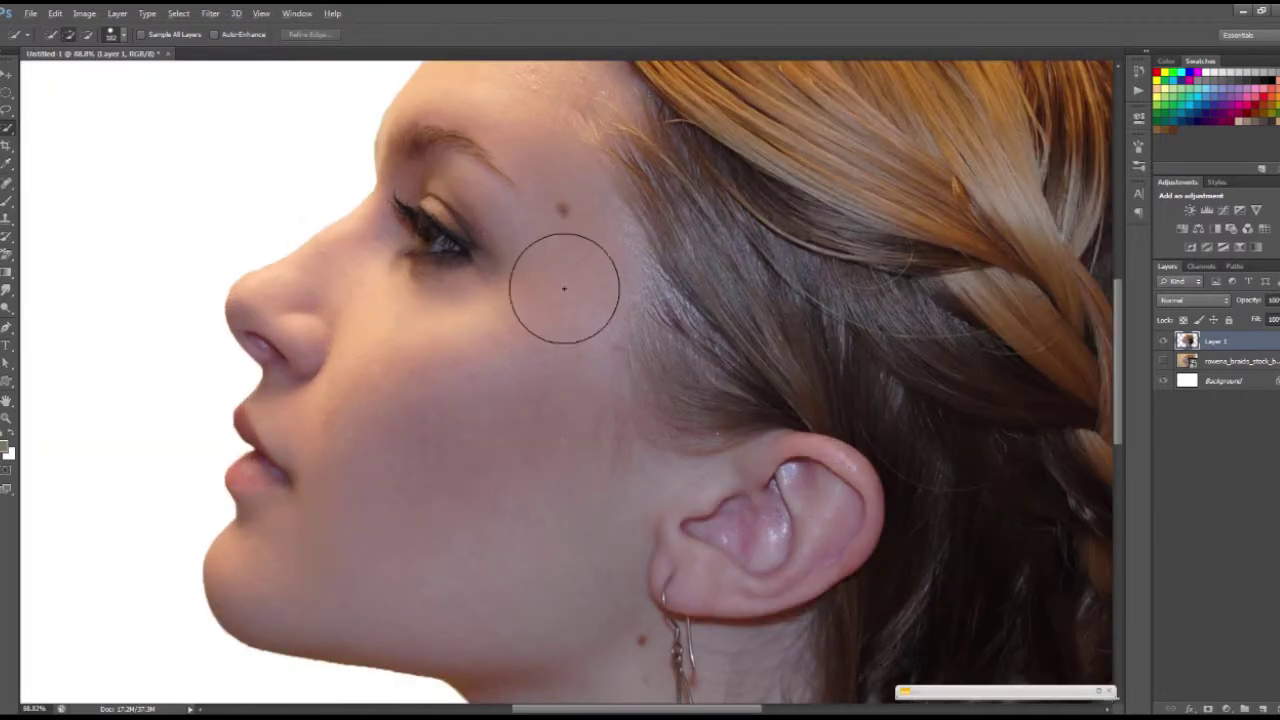
scroll(563, 286, down, 2)
scroll(563, 286, down, 2)
scroll(684, 330, up, 1)
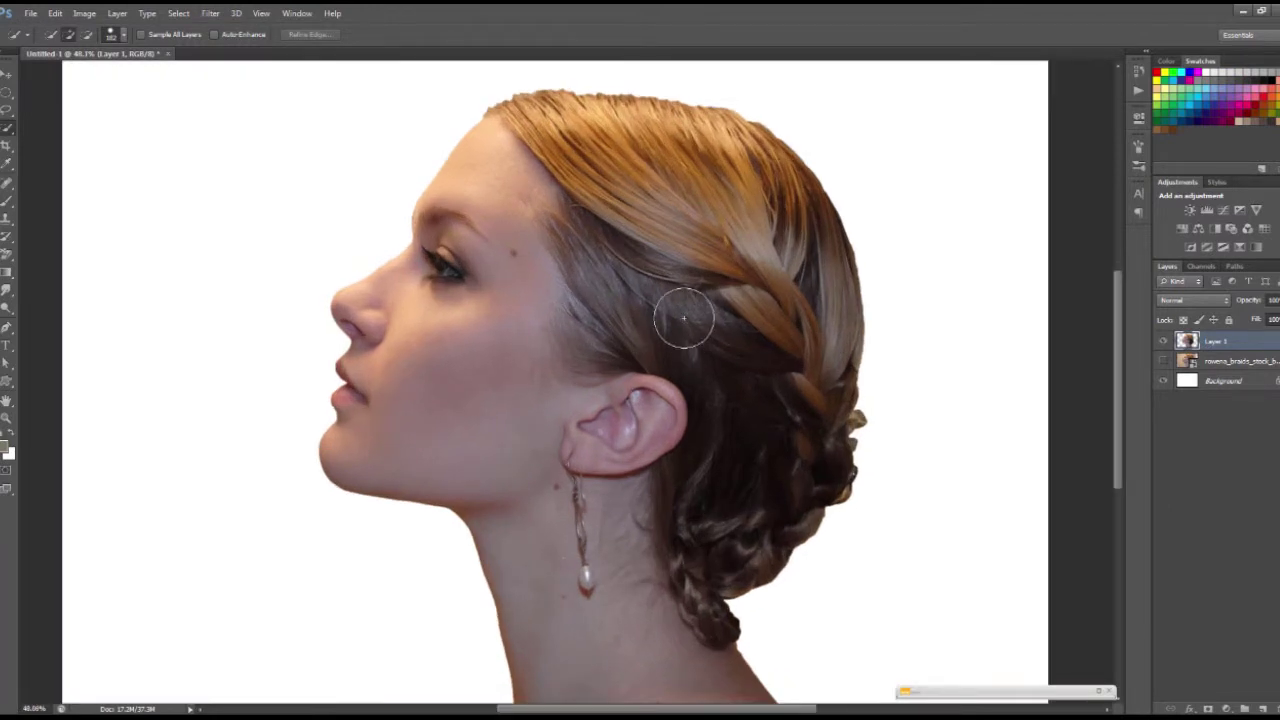
scroll(684, 318, down, 1)
scroll(790, 390, up, 1)
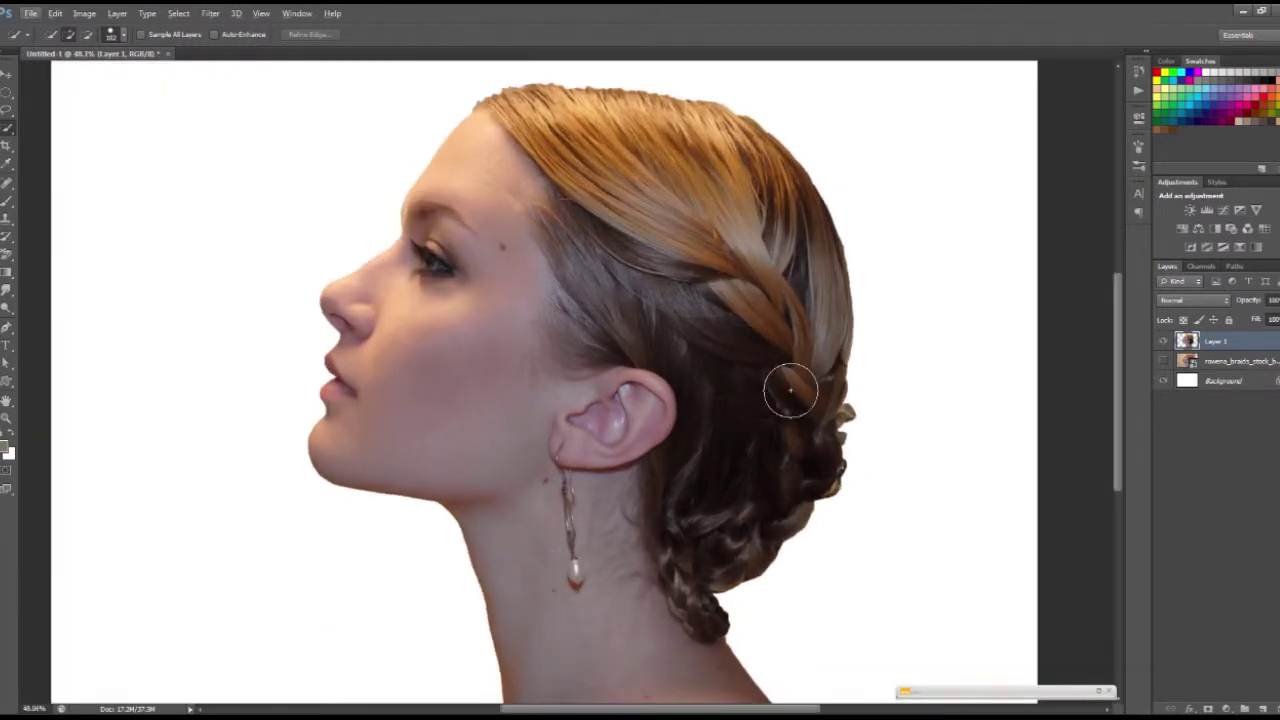
scroll(790, 390, down, 1)
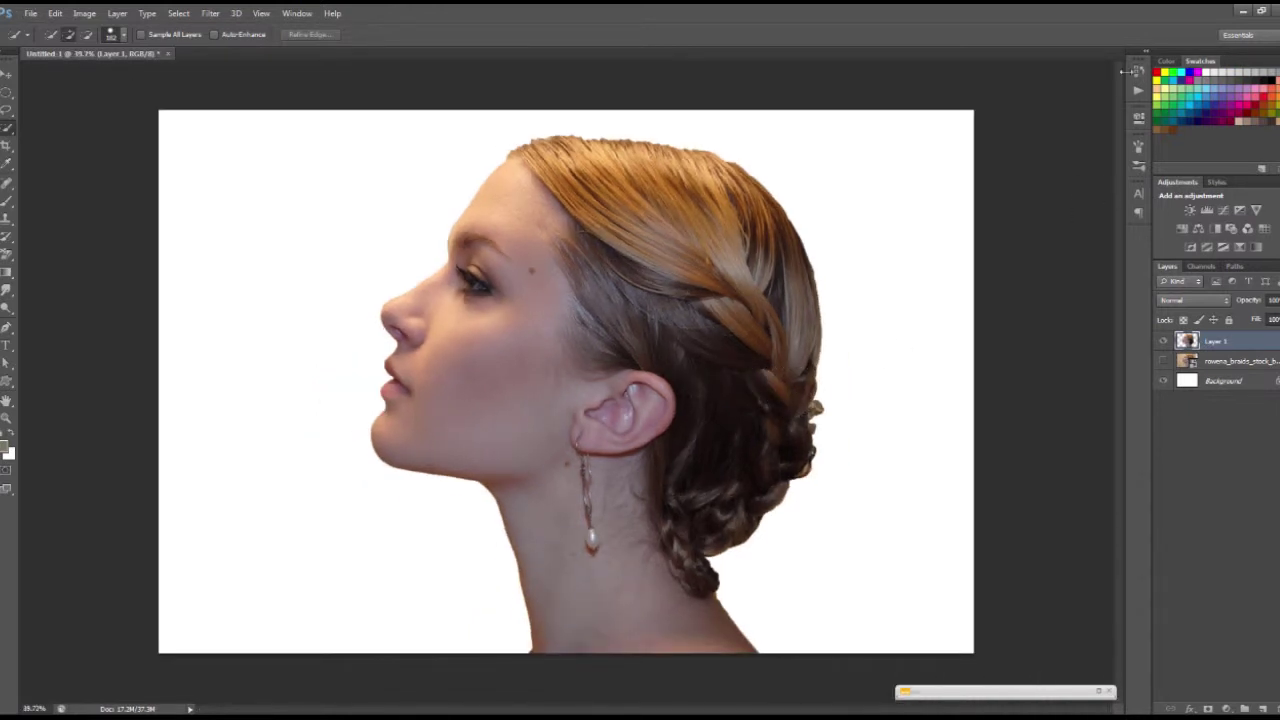
- Revert to the last Quick Selection state in History, undoing Layer Via Copy
click(297, 13)
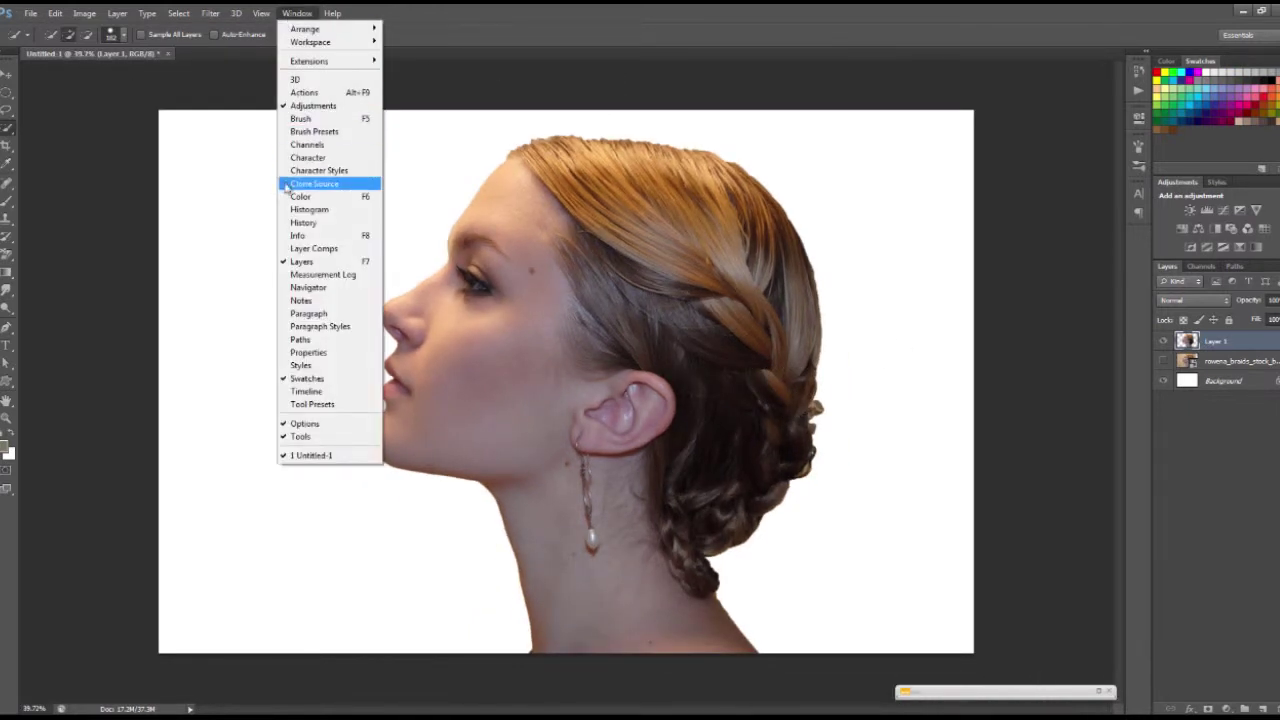
click(285, 224)
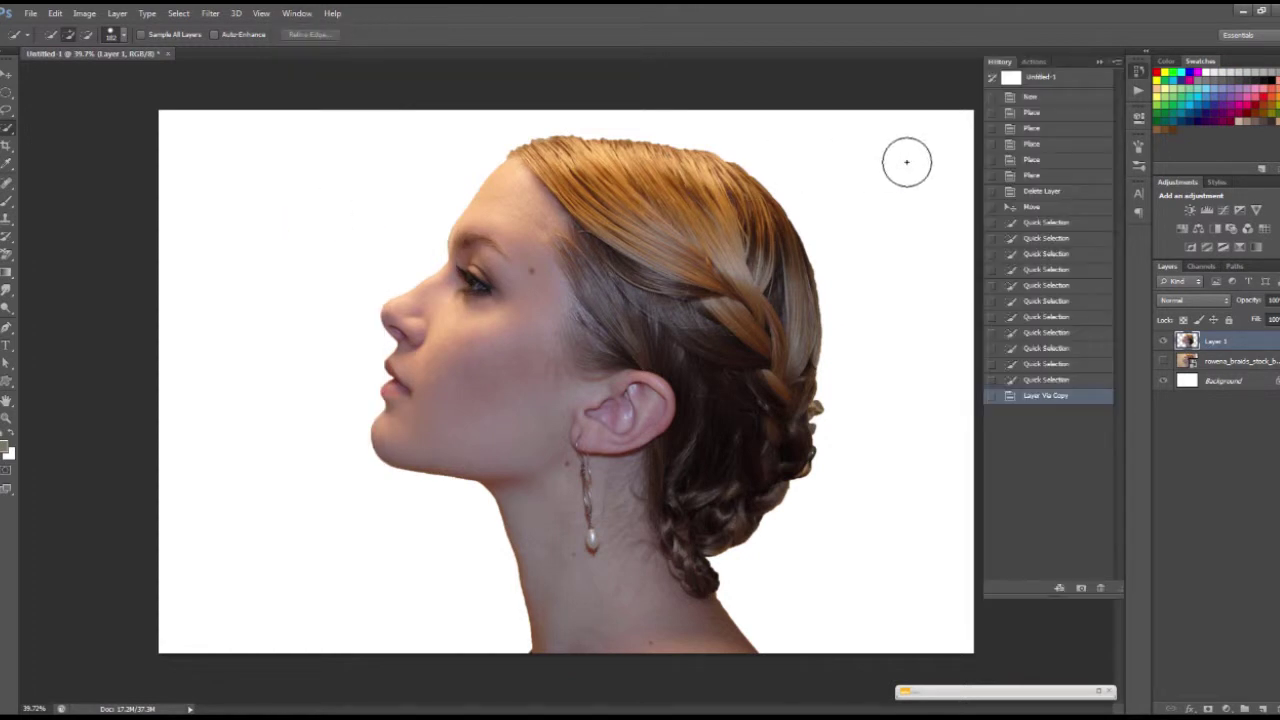
click(1040, 380)
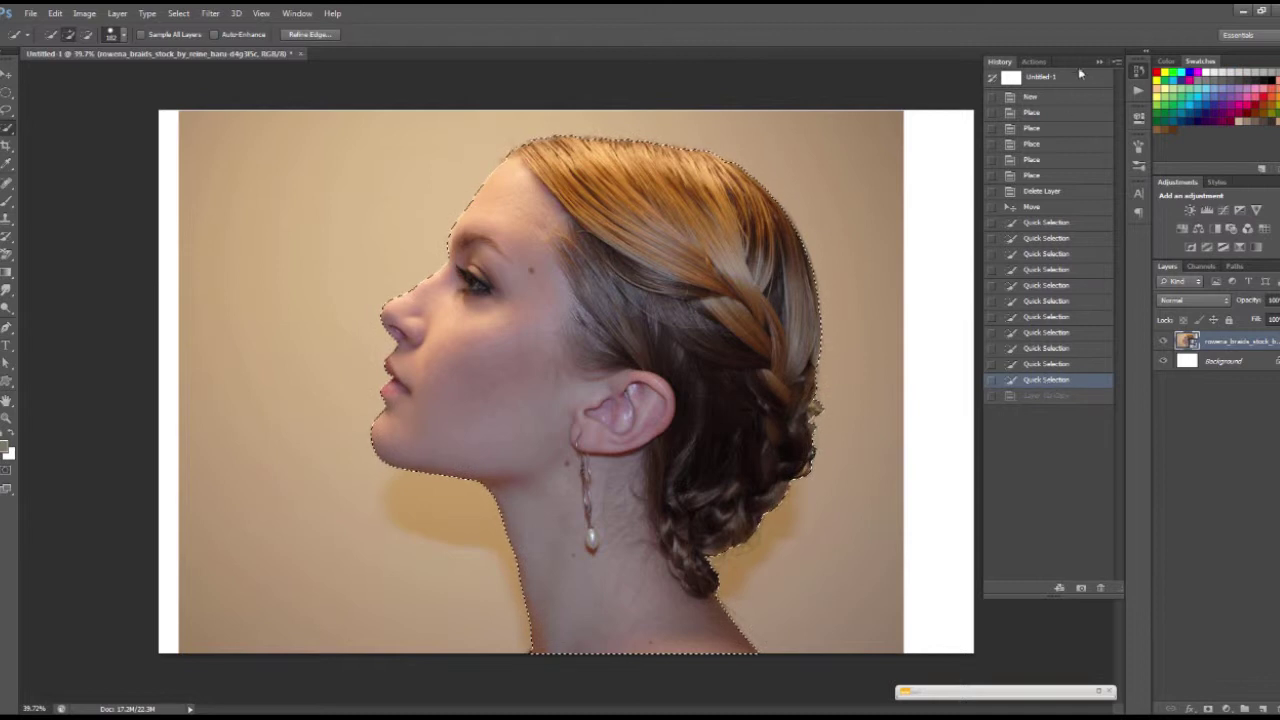
click(1138, 70)
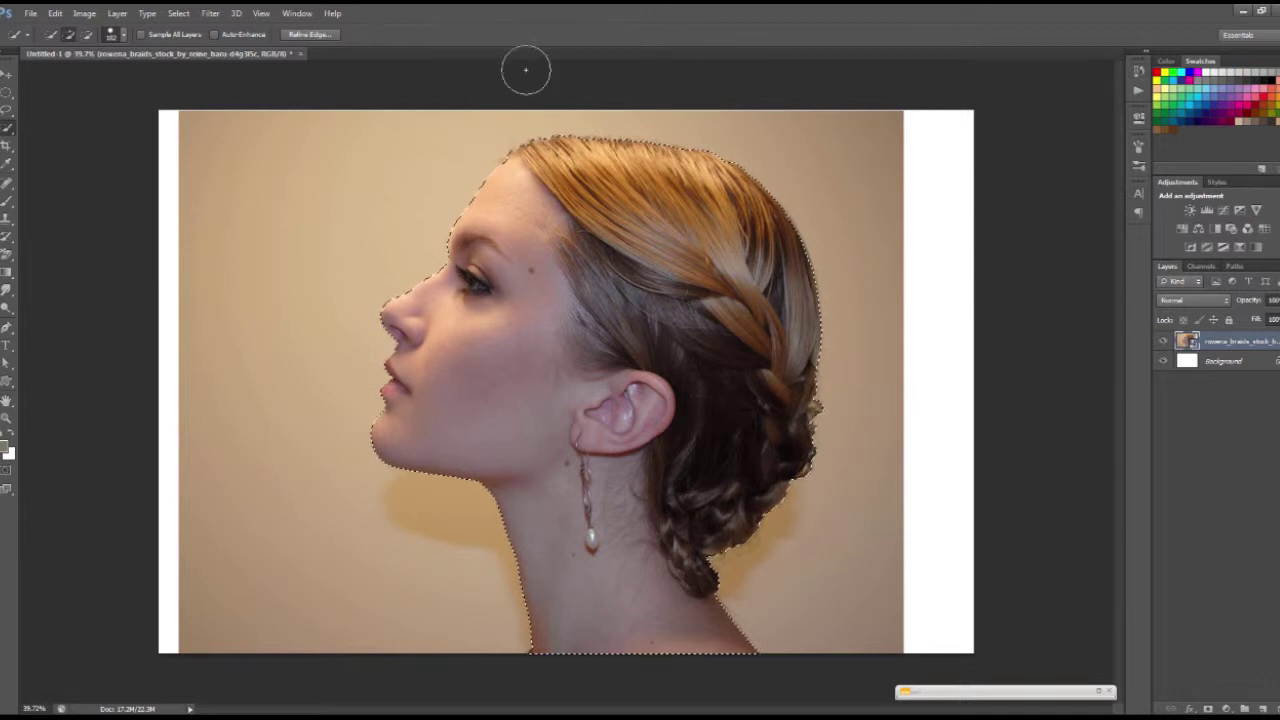
- Open Refine Edge for the selection and preview it in On Black view
click(311, 34)
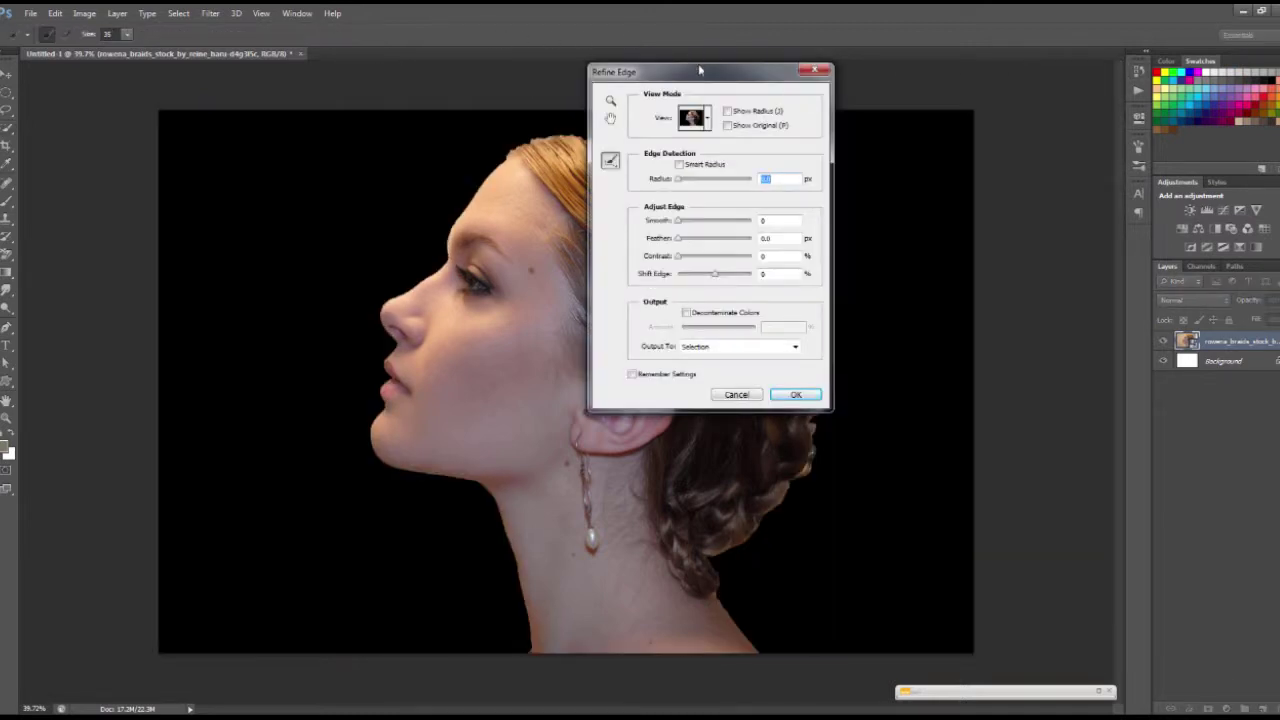
drag(700, 70, 845, 80)
click(851, 125)
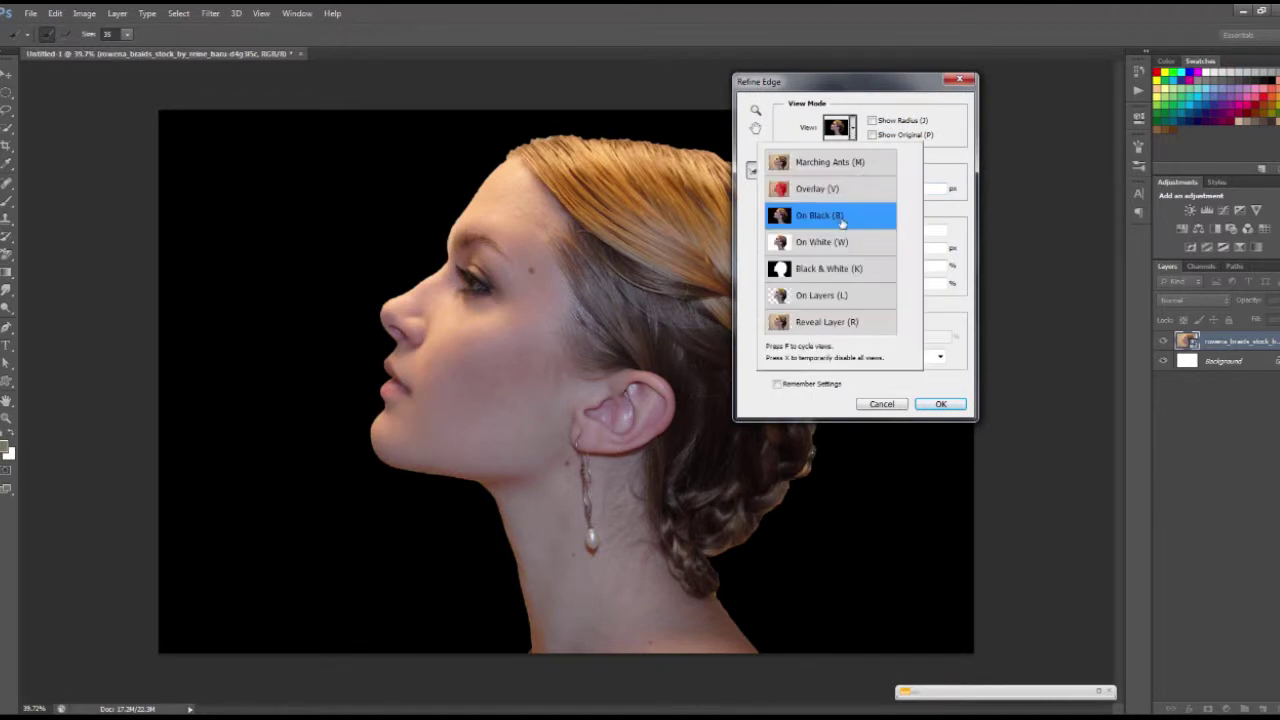
click(842, 133)
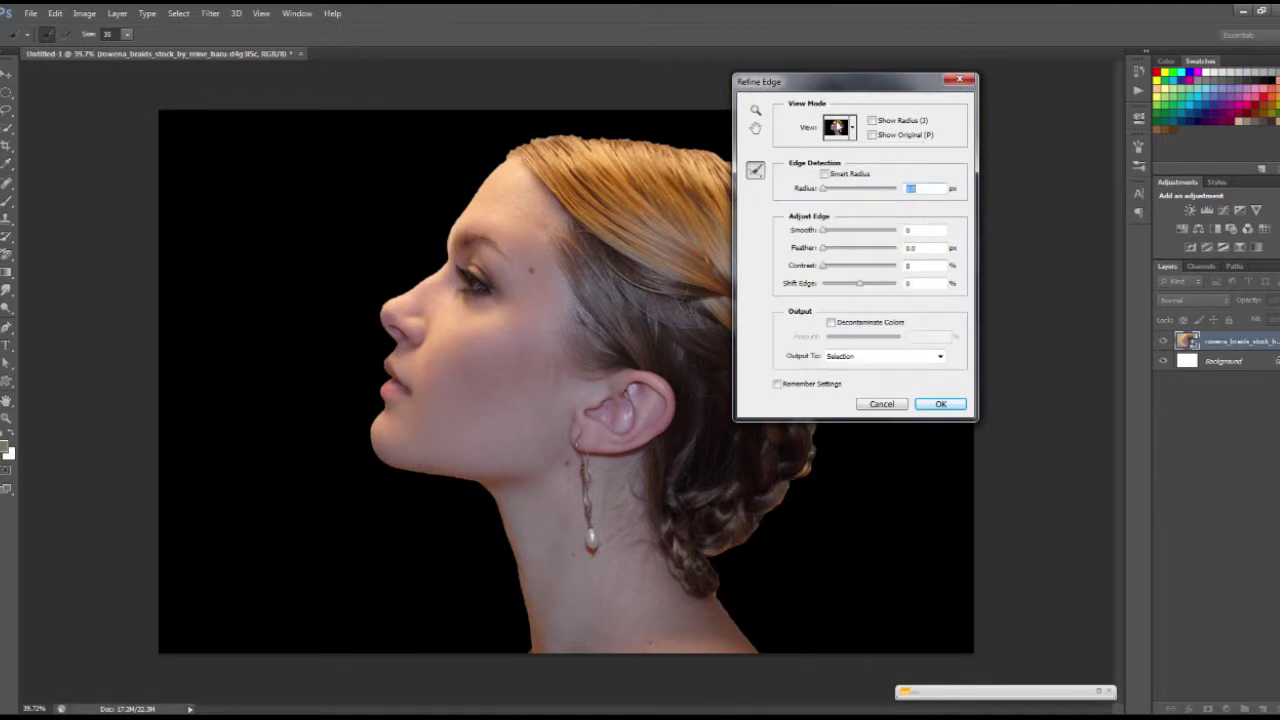
drag(843, 86, 937, 87)
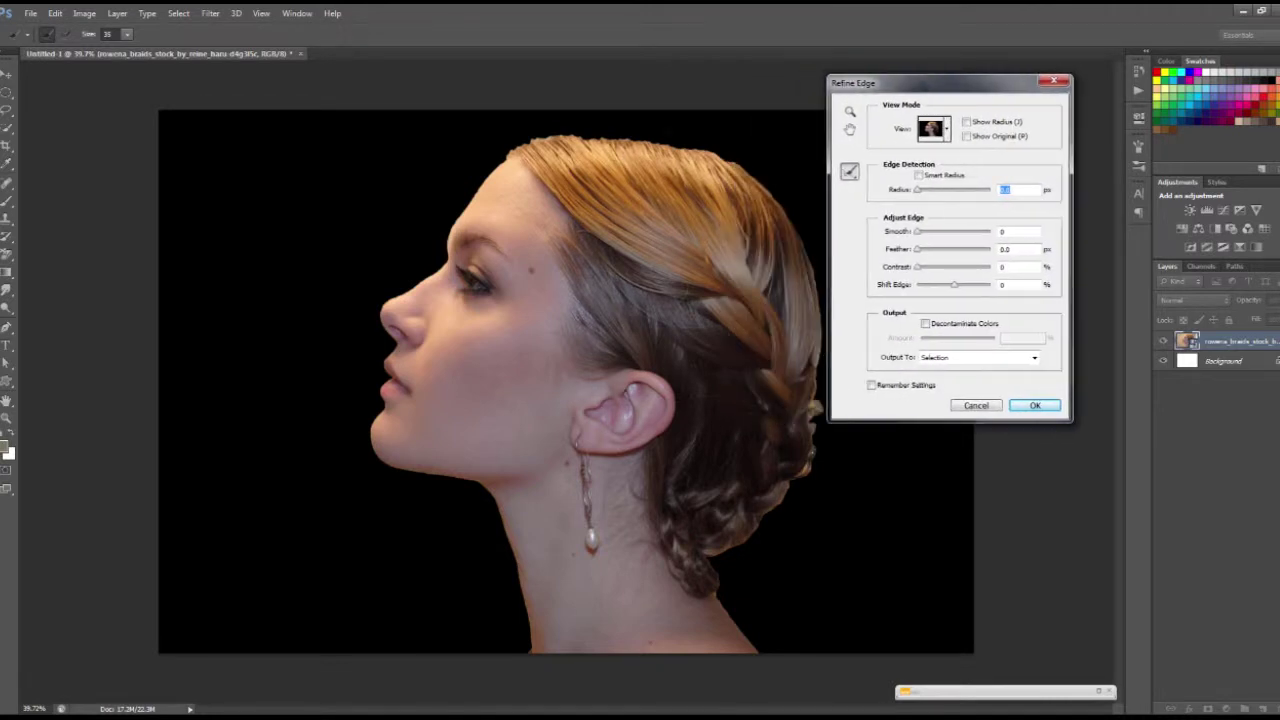
- Refine the hair, chin and neck edges with the refine brush at sizes 277 then 166
drag(606, 146, 660, 125)
drag(960, 83, 1059, 83)
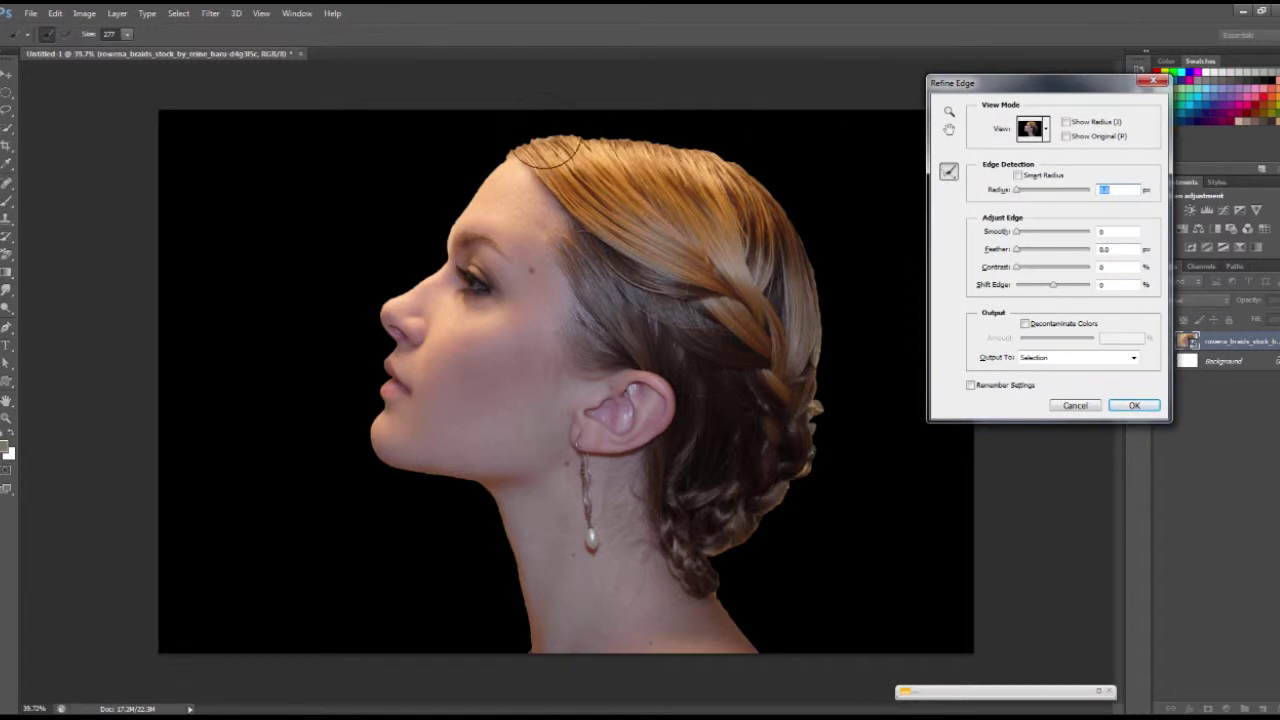
mouse_move(521, 150)
mouse_down()
mouse_move(500, 150)
mouse_move(610, 125)
mouse_move(700, 135)
mouse_move(760, 170)
mouse_move(808, 240)
mouse_move(828, 330)
mouse_move(826, 440)
mouse_move(803, 453)
mouse_move(795, 495)
mouse_move(735, 560)
mouse_move(785, 640)
mouse_up()
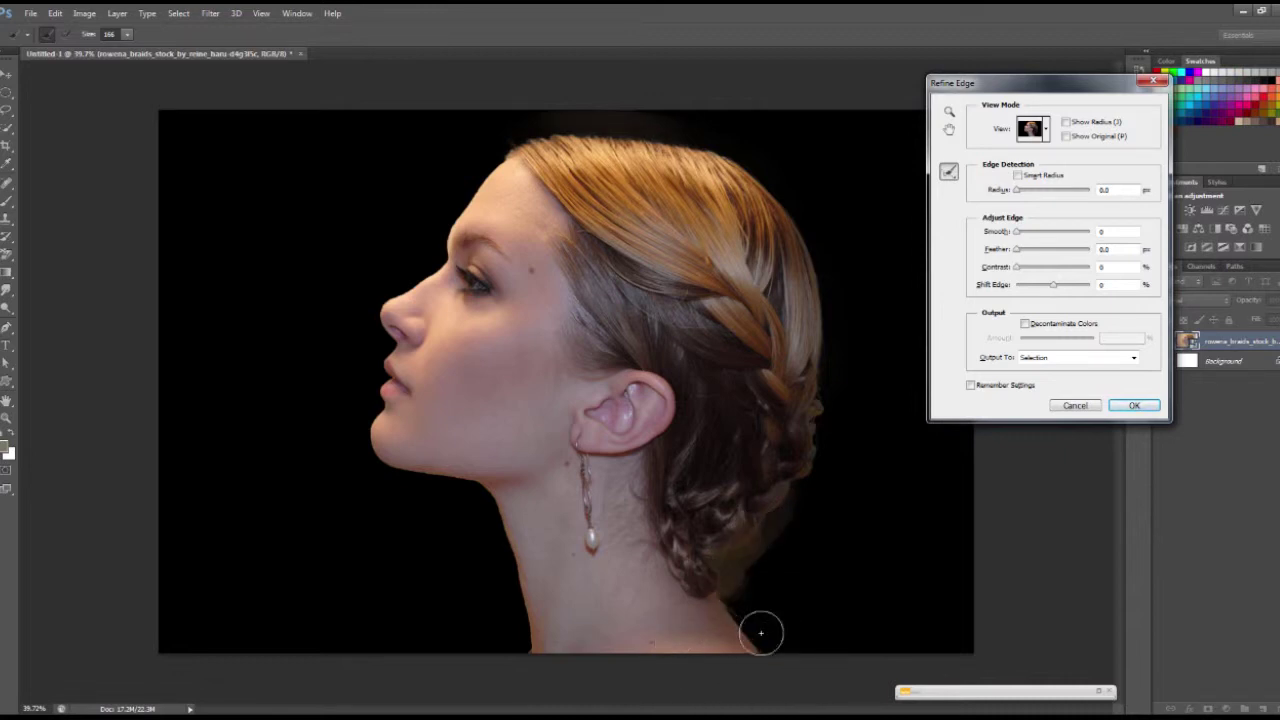
key(alt)
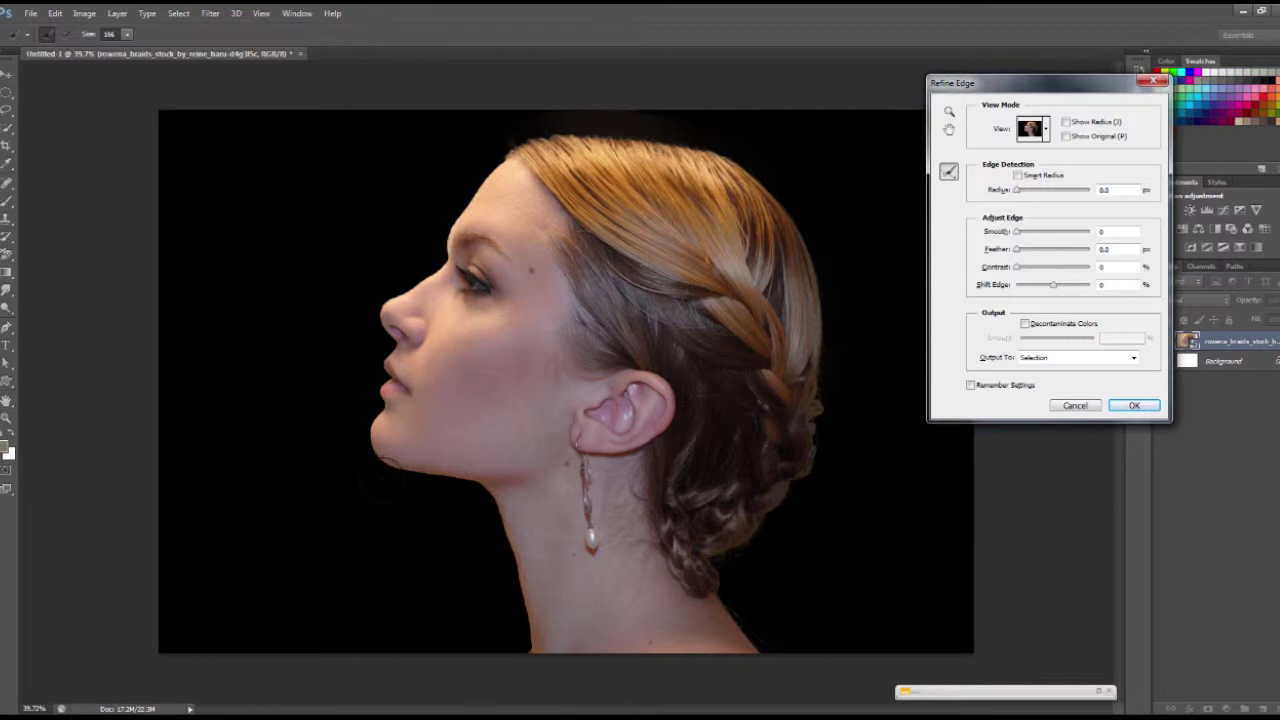
mouse_move(378, 478)
mouse_down()
mouse_move(510, 600)
mouse_move(520, 640)
mouse_up()
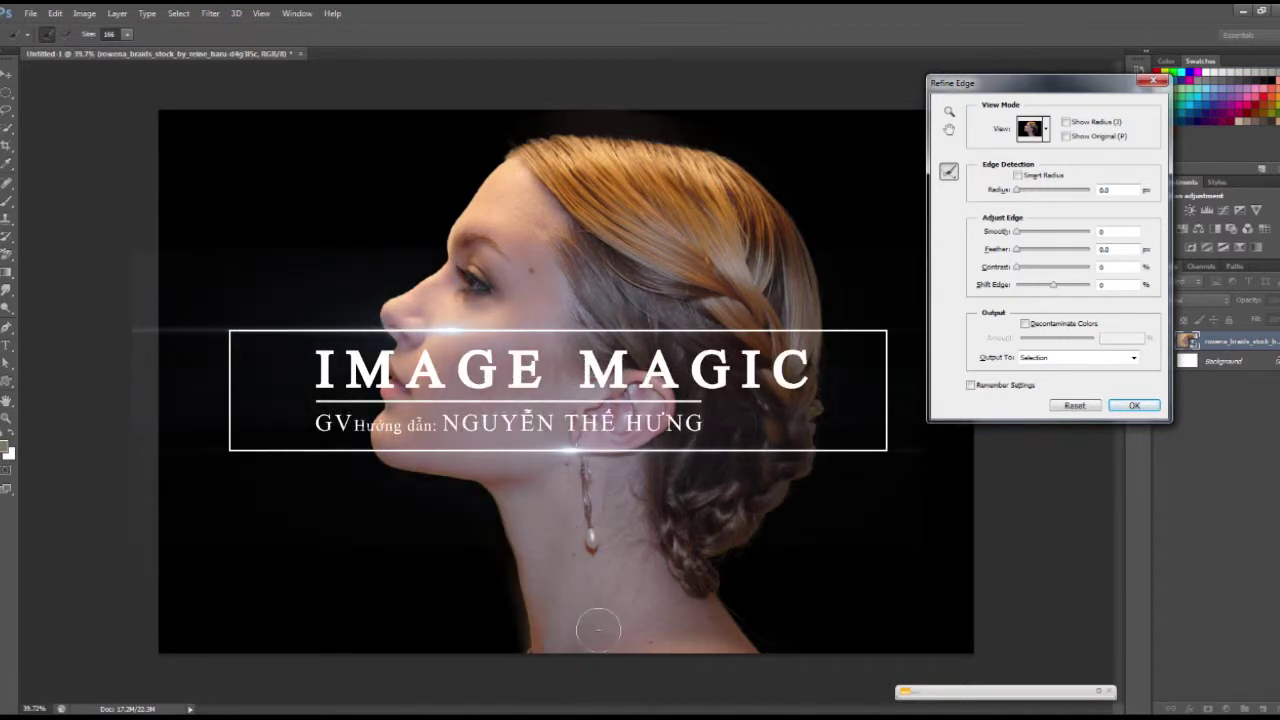
scroll(598, 630, up, 2)
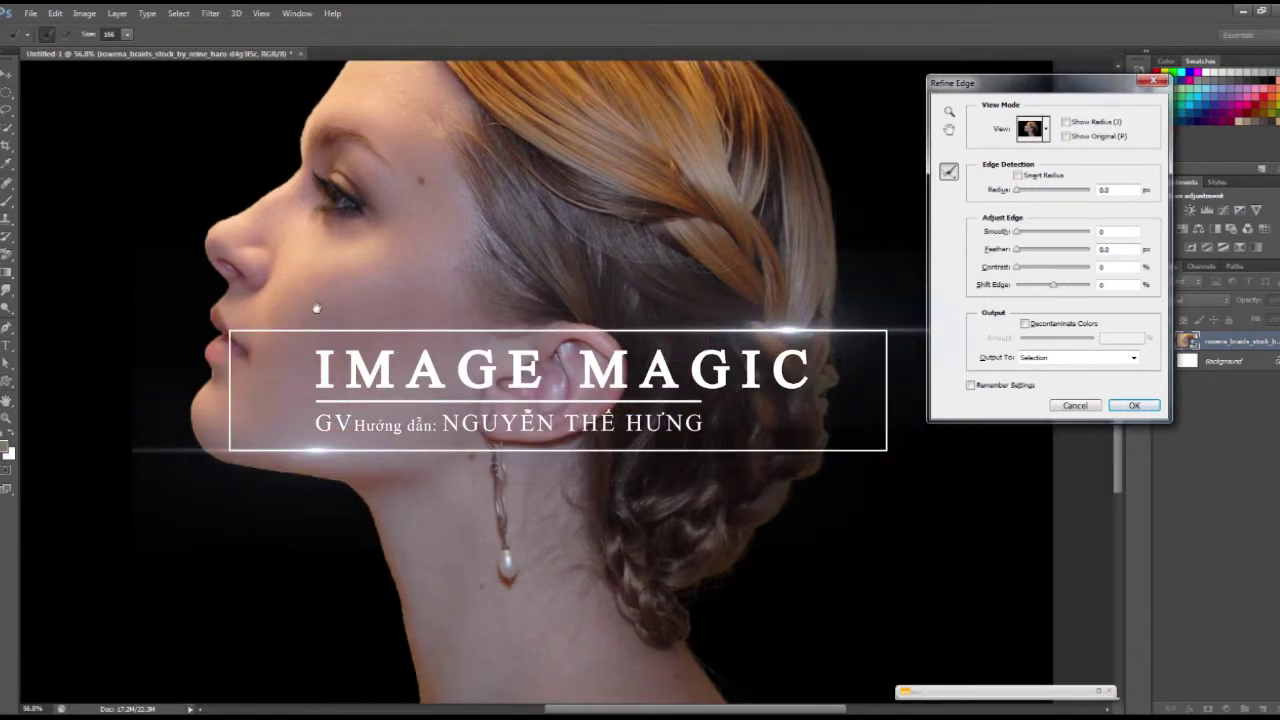
drag(345, 262, 155, 357)
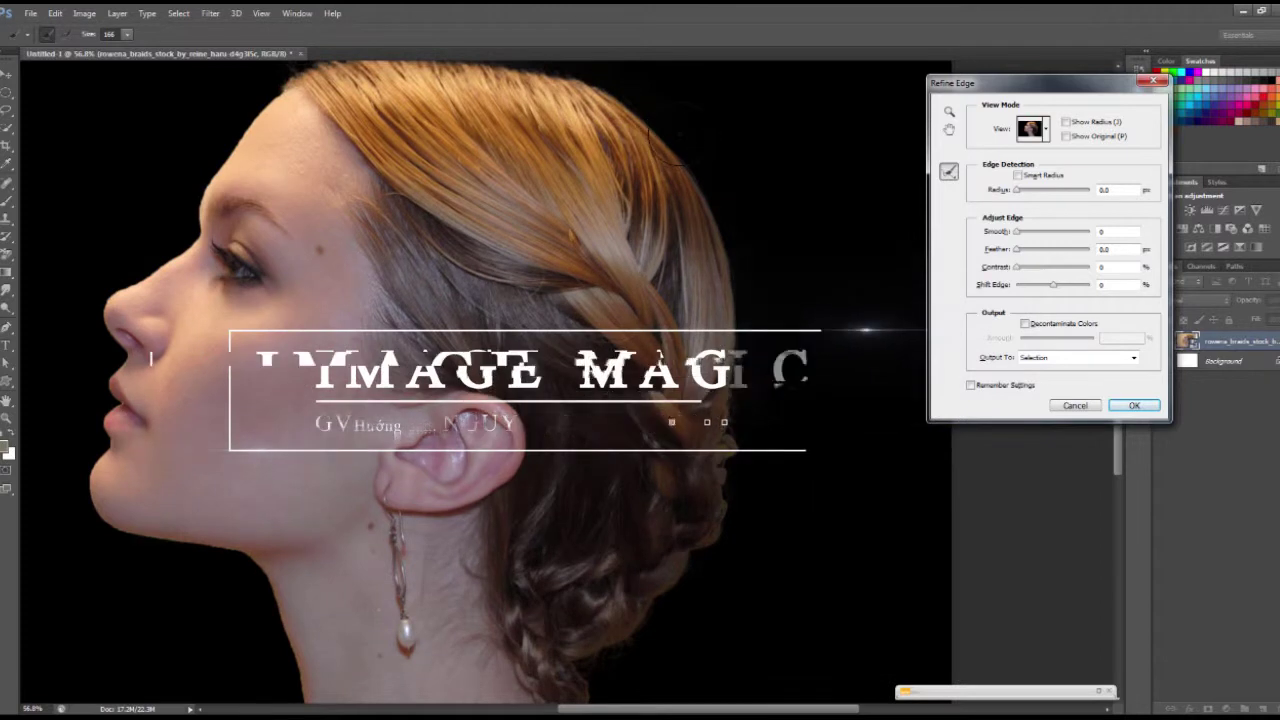
drag(279, 248, 326, 305)
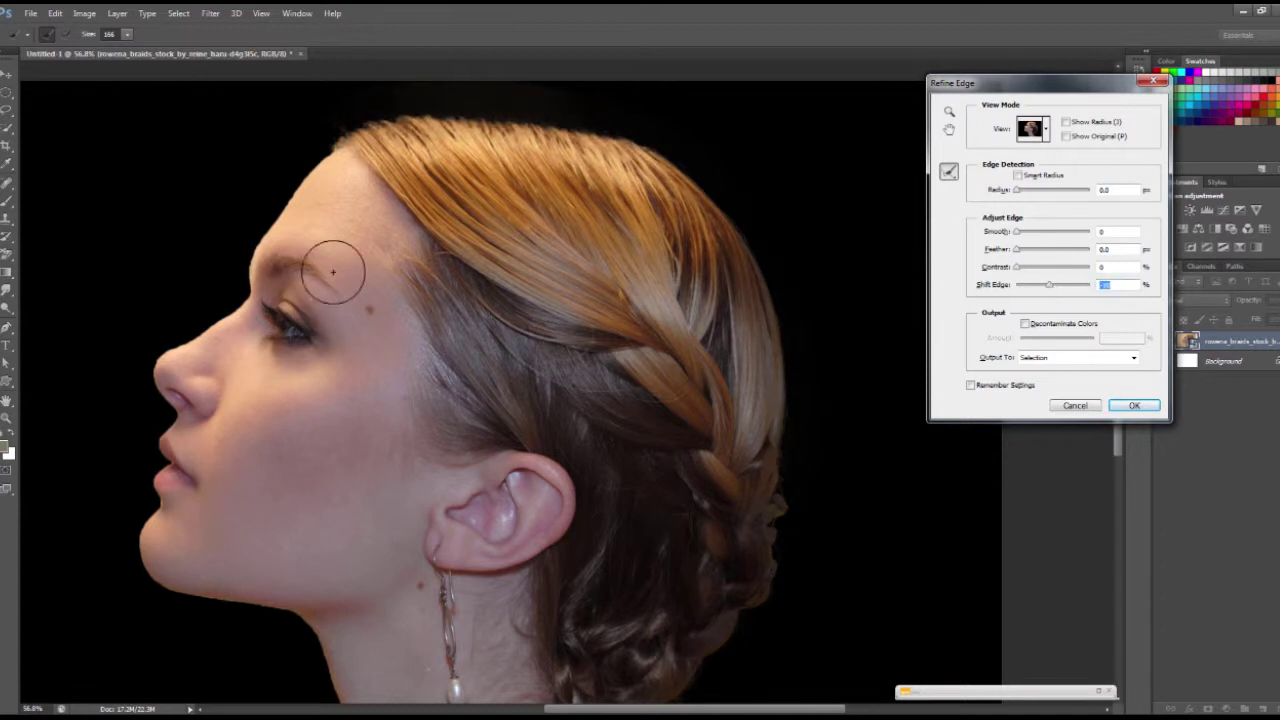
- Brush refine radius along the hairline, brow and neck, Alt-erasing over the nose bridge
drag(275, 270, 400, 235)
mouse_move(462, 122)
mouse_down()
mouse_move(351, 258)
mouse_move(272, 315)
mouse_up()
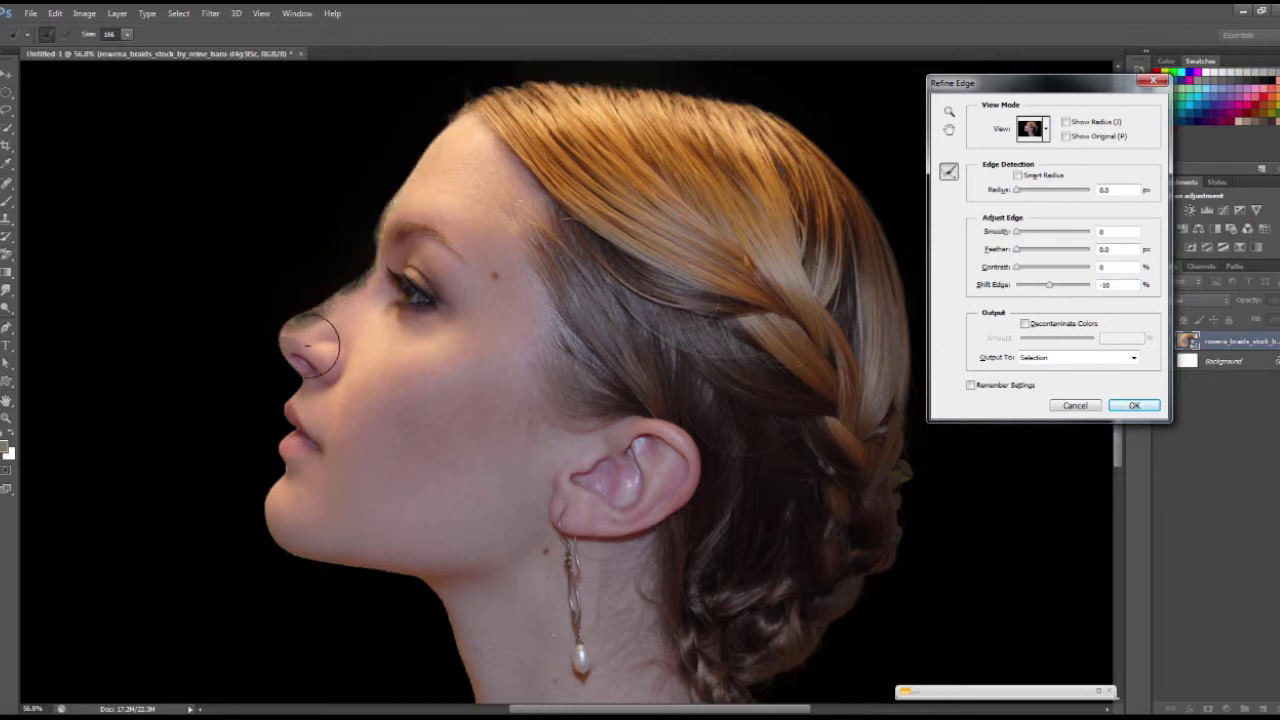
mouse_move(312, 335)
mouse_down()
mouse_move(390, 268)
mouse_move(488, 108)
mouse_up()
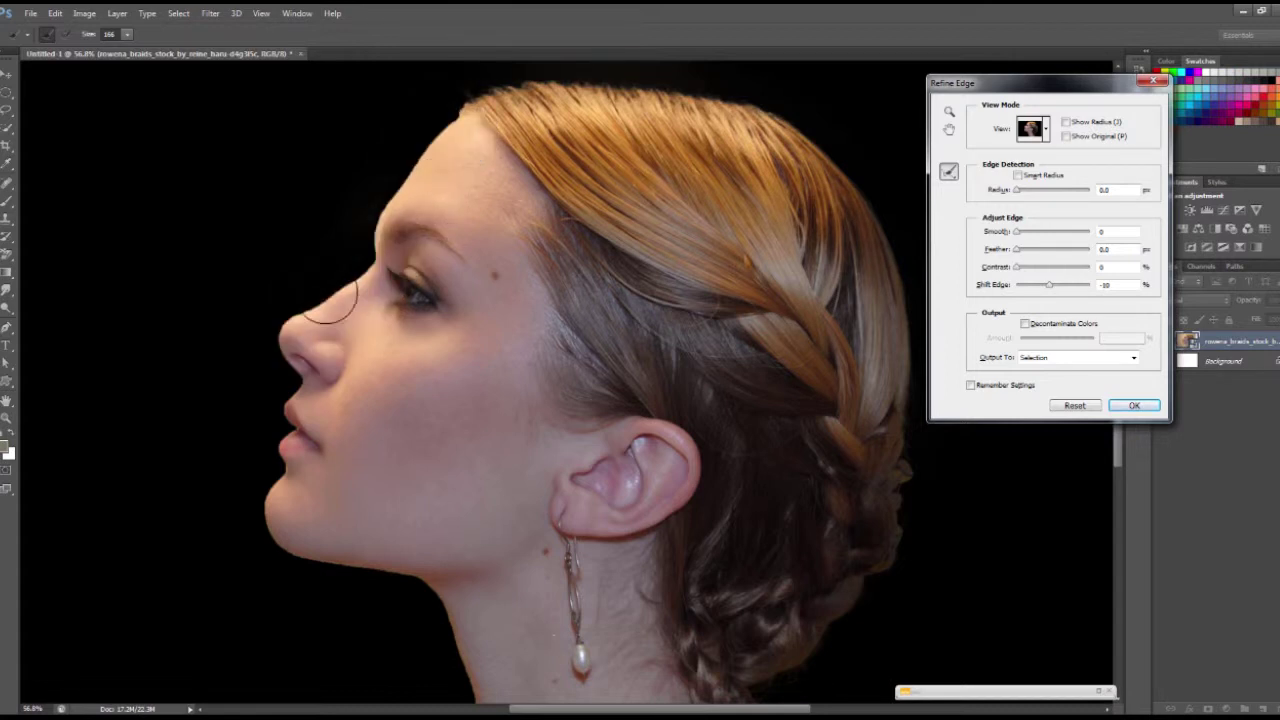
scroll(506, 213, down, 1)
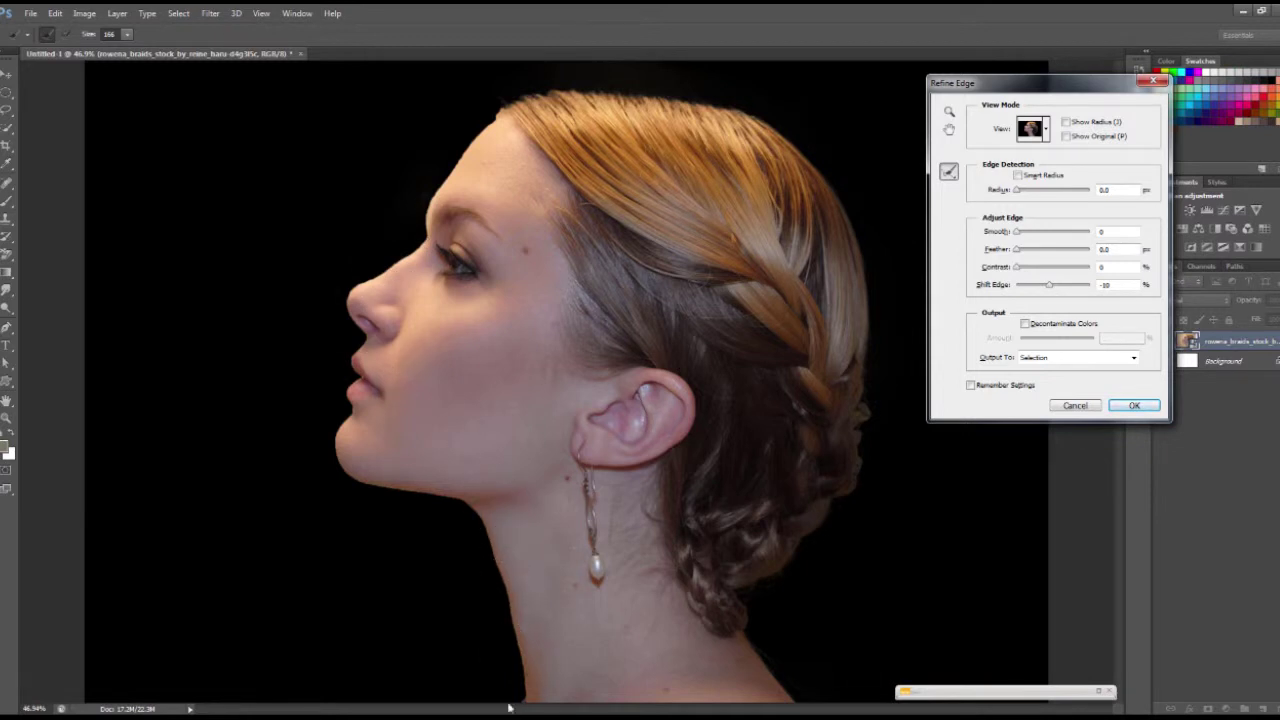
drag(452, 518, 505, 704)
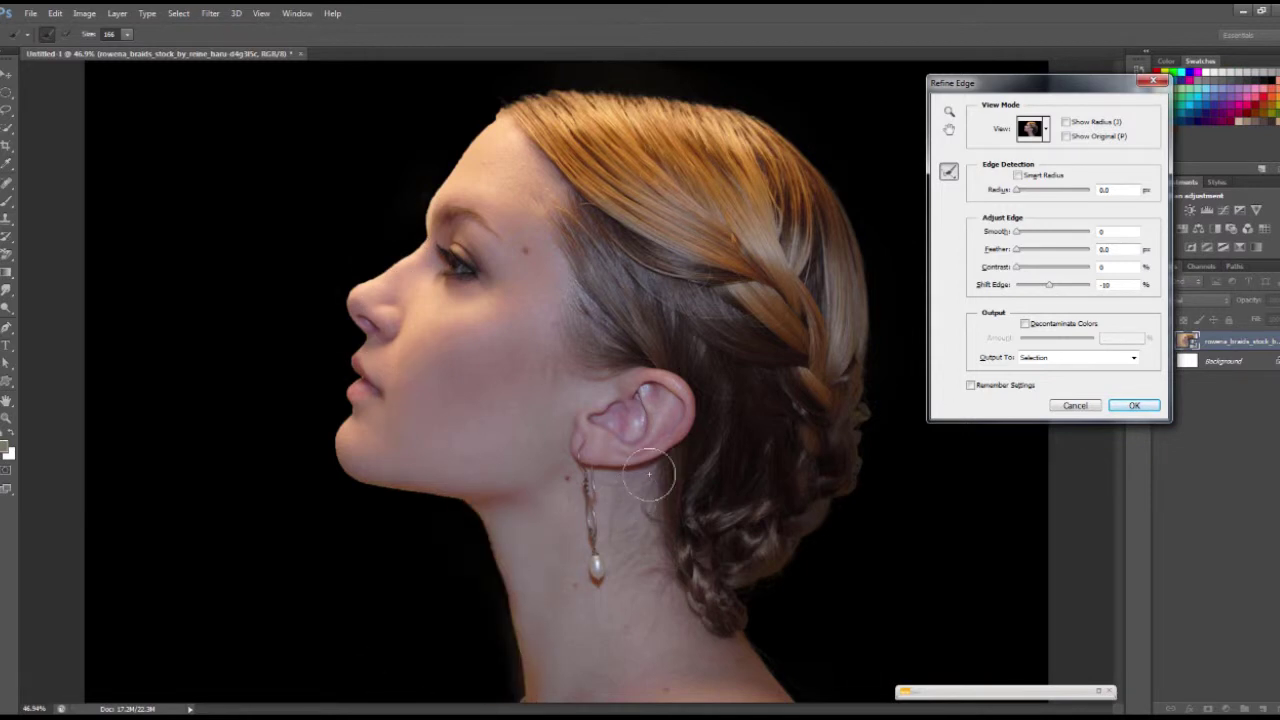
scroll(632, 488, down, 1)
scroll(614, 521, up, 1)
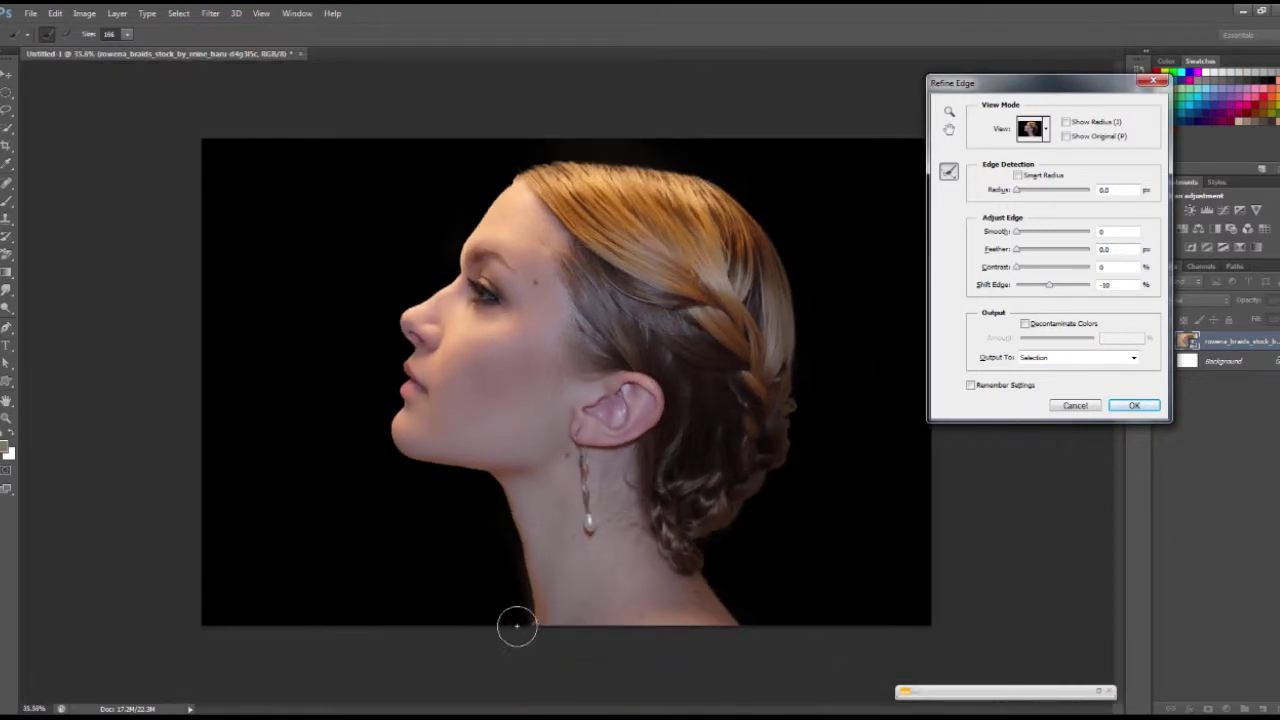
drag(570, 619, 608, 611)
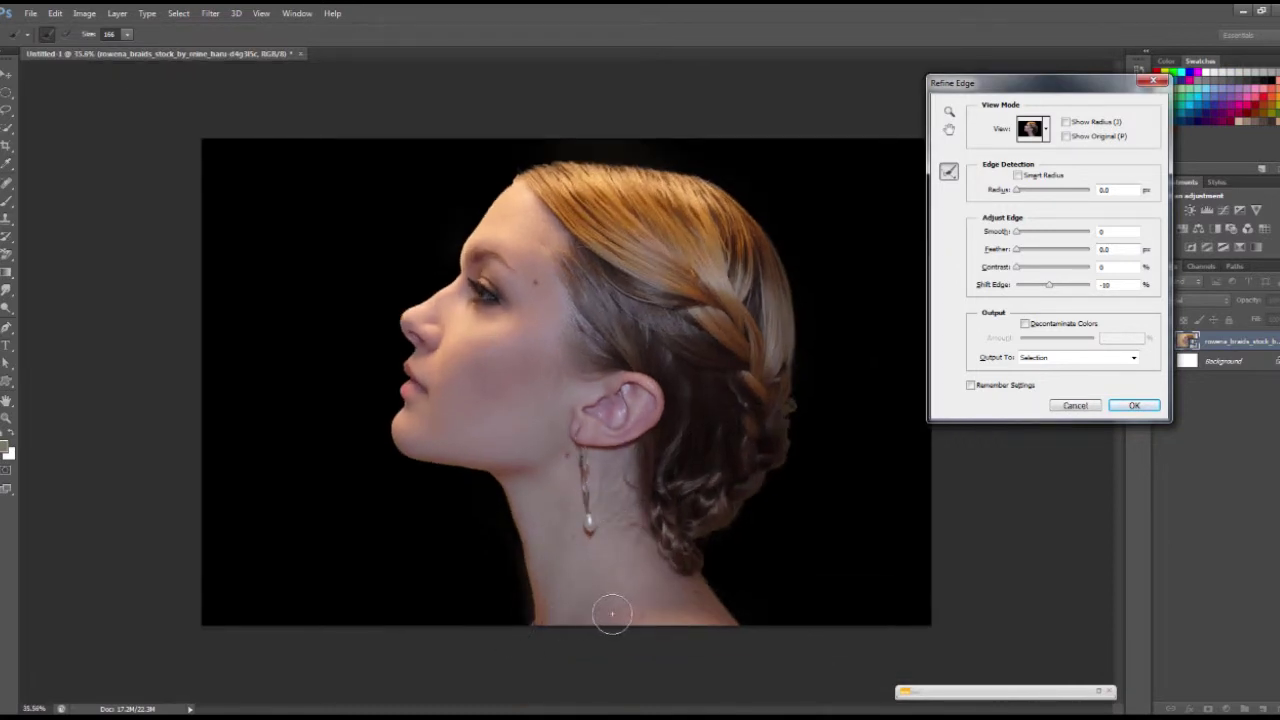
- Output the refined selection to a new layer and apply it
click(1058, 357)
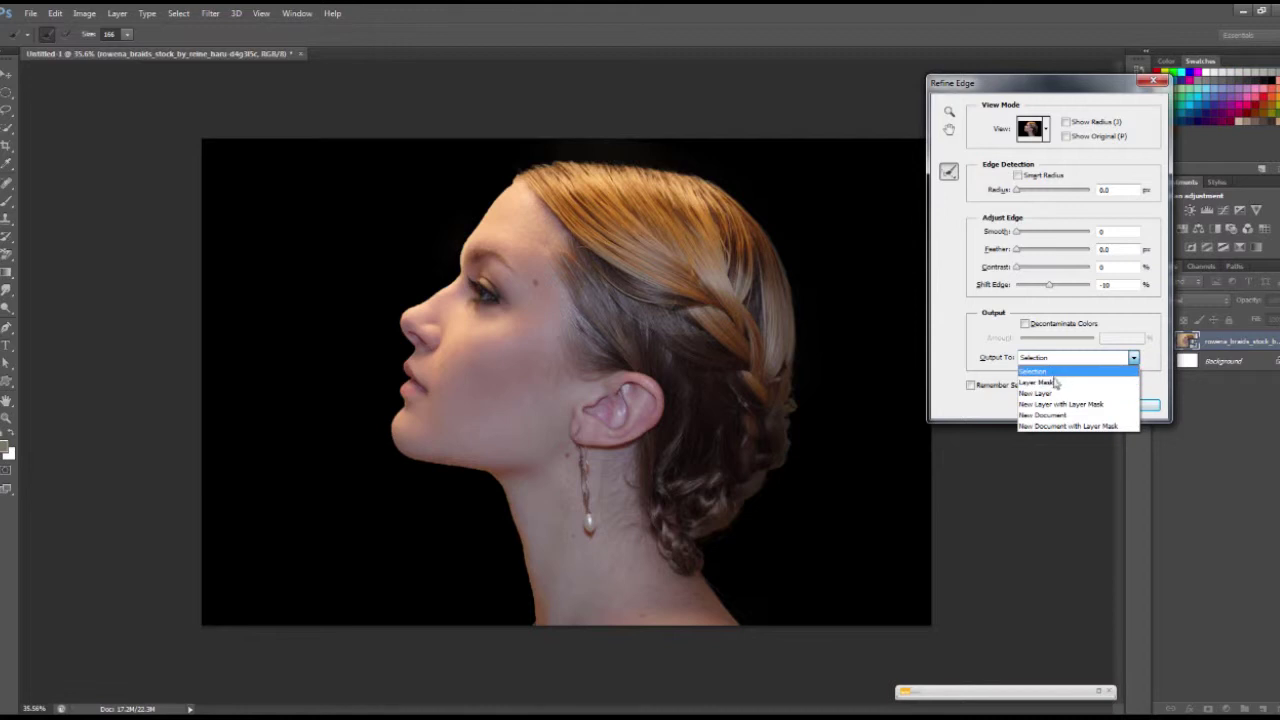
click(1055, 394)
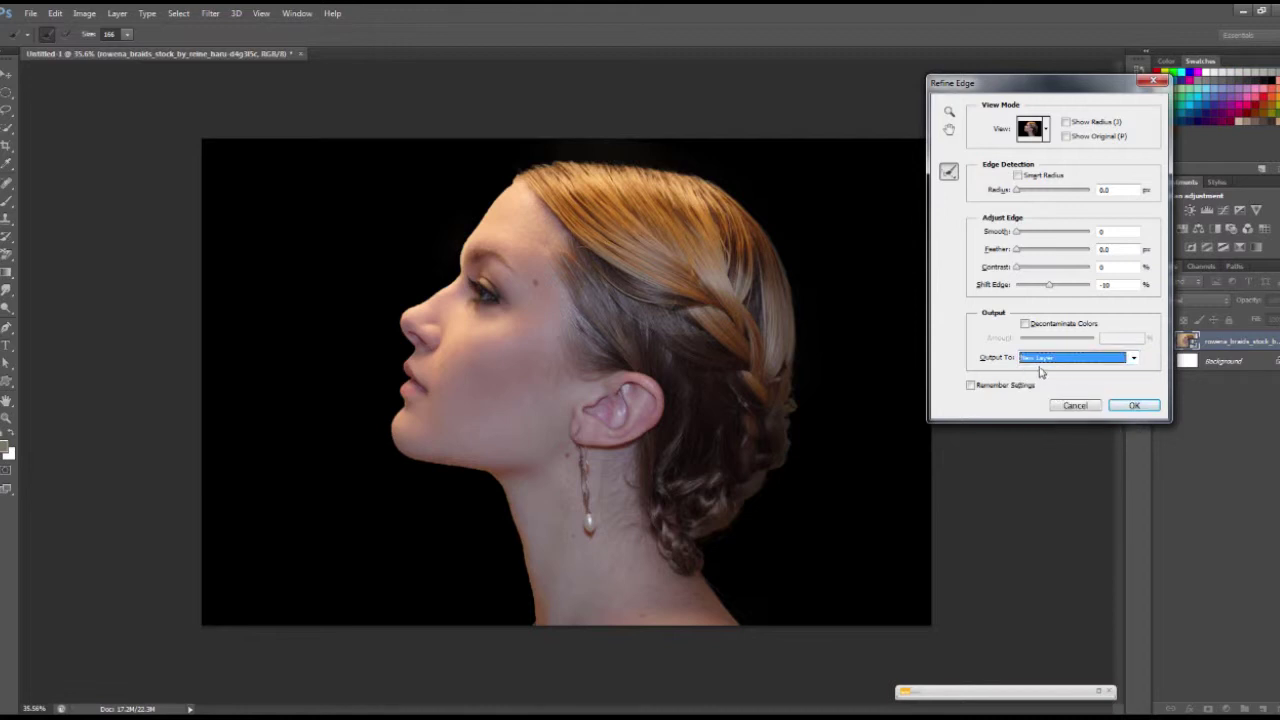
click(1131, 405)
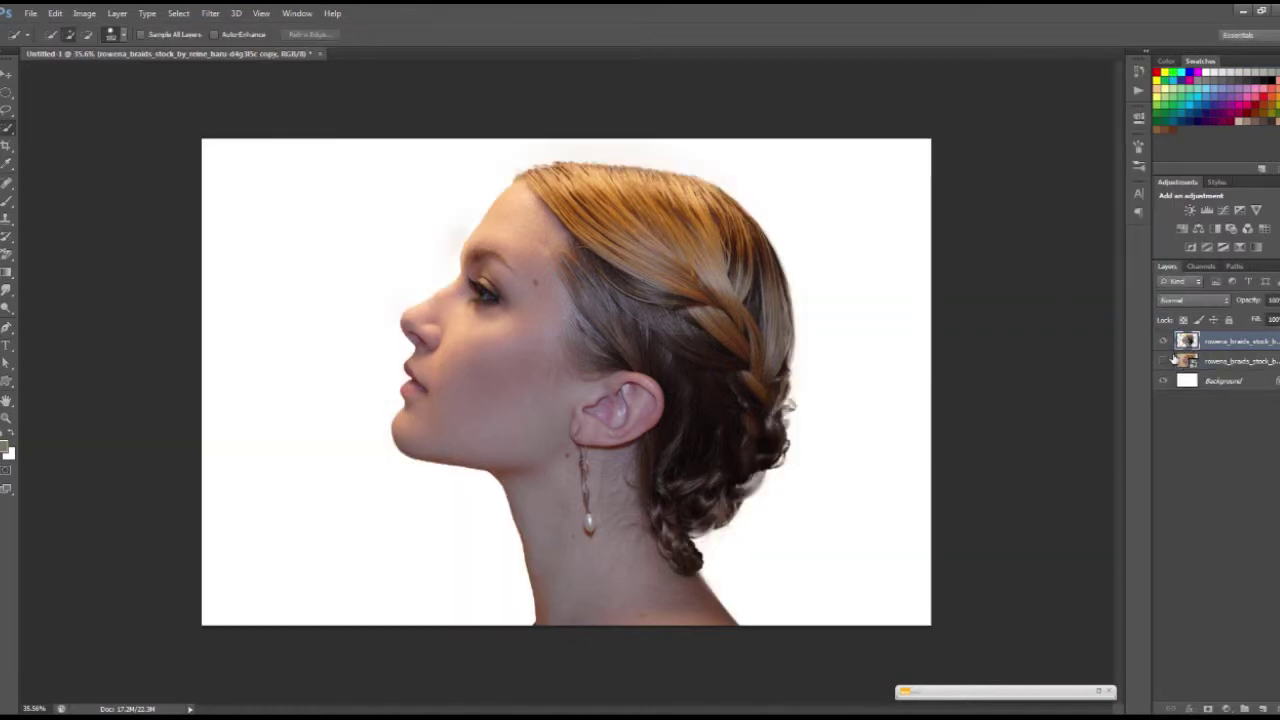
- Keep the cutout layer's blend mode on Normal and select the original portrait layer below
key(v)
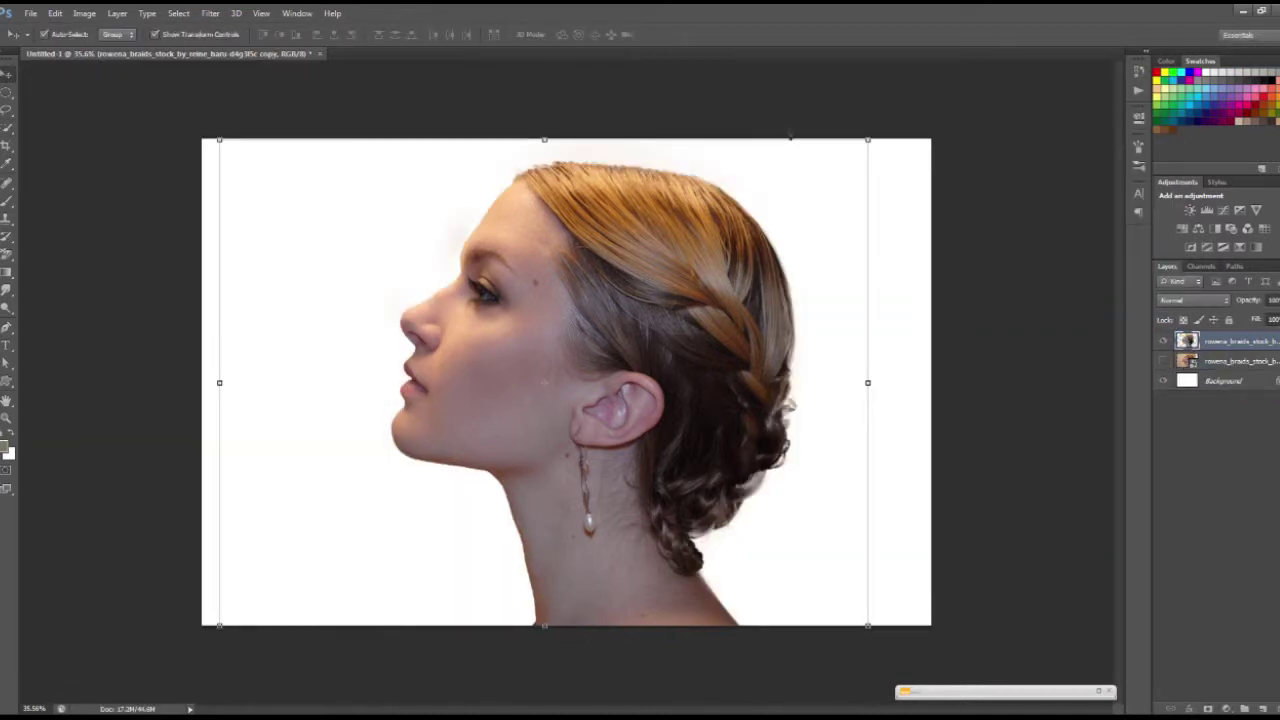
scroll(680, 290, up, 3)
scroll(443, 447, down, 1)
scroll(443, 447, down, 1)
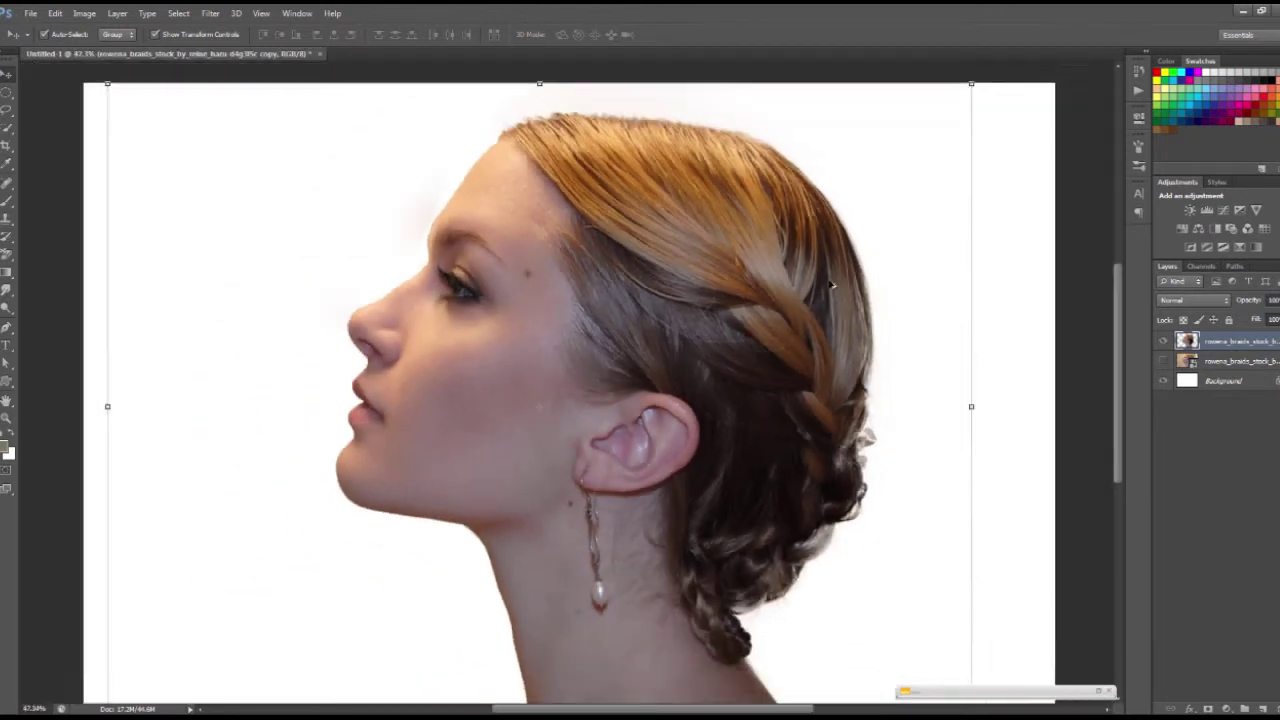
scroll(443, 447, down, 1)
scroll(443, 447, down, 1)
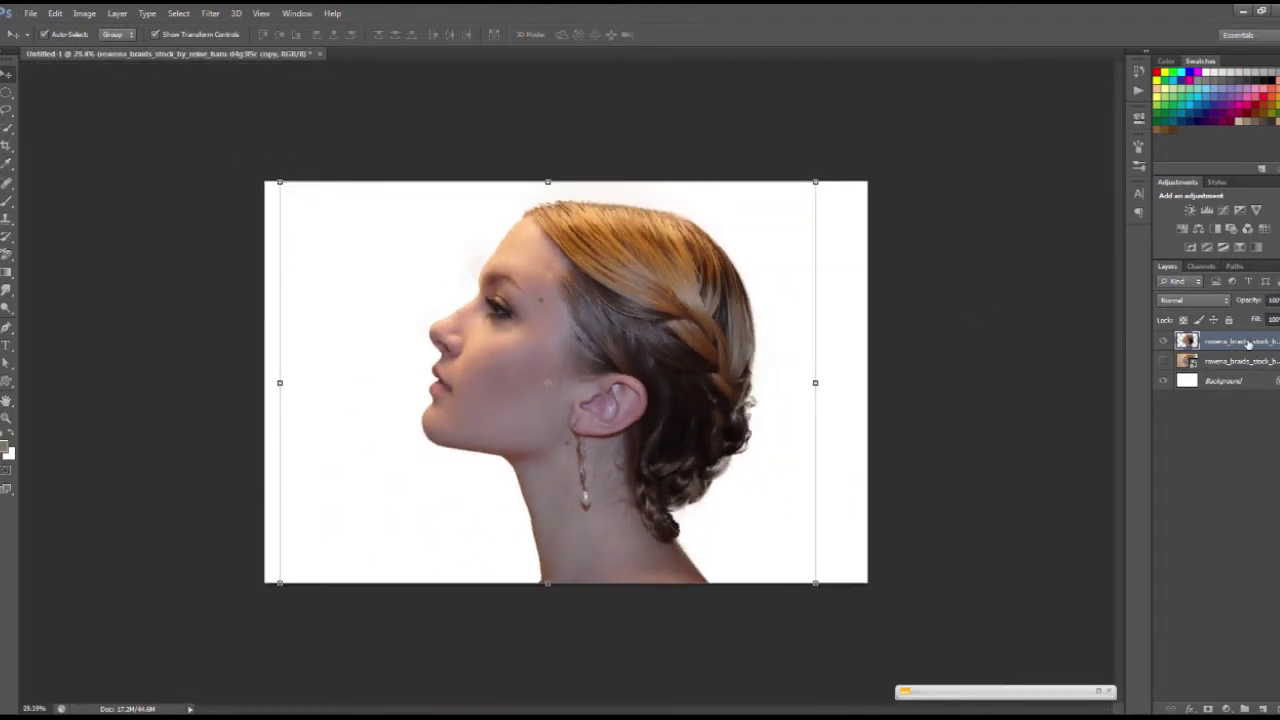
scroll(686, 294, up, 1)
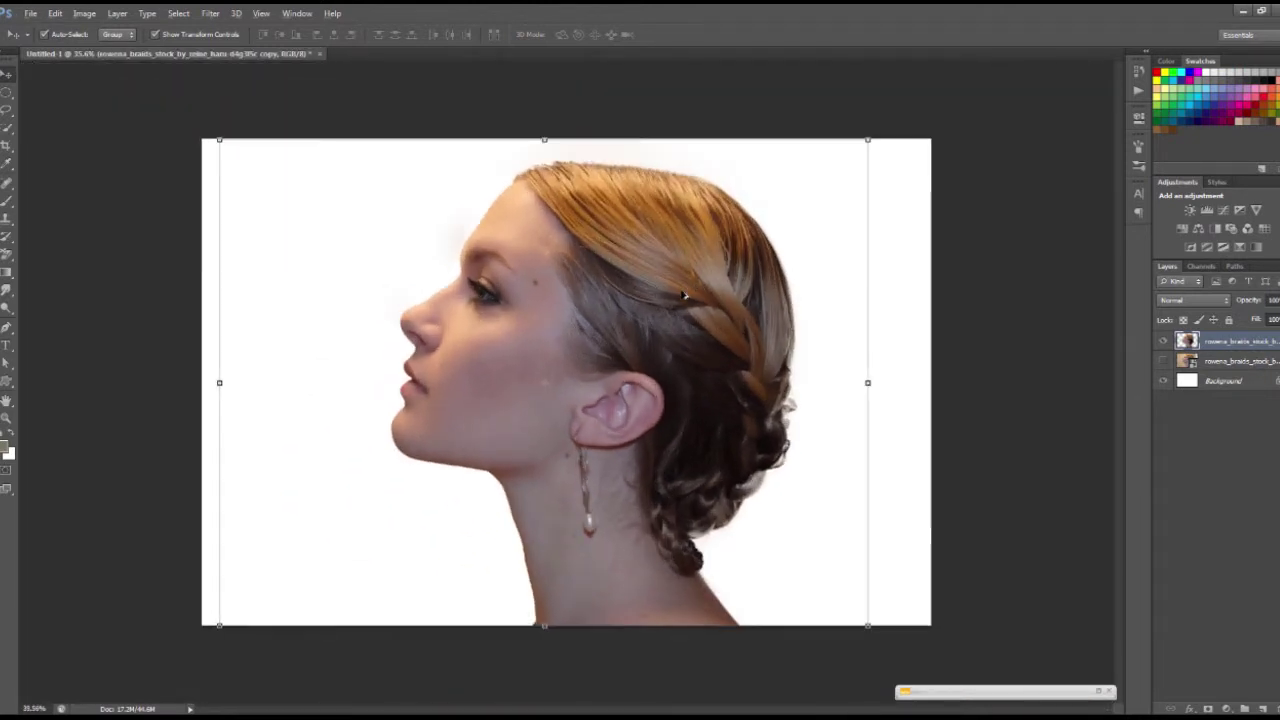
click(491, 344)
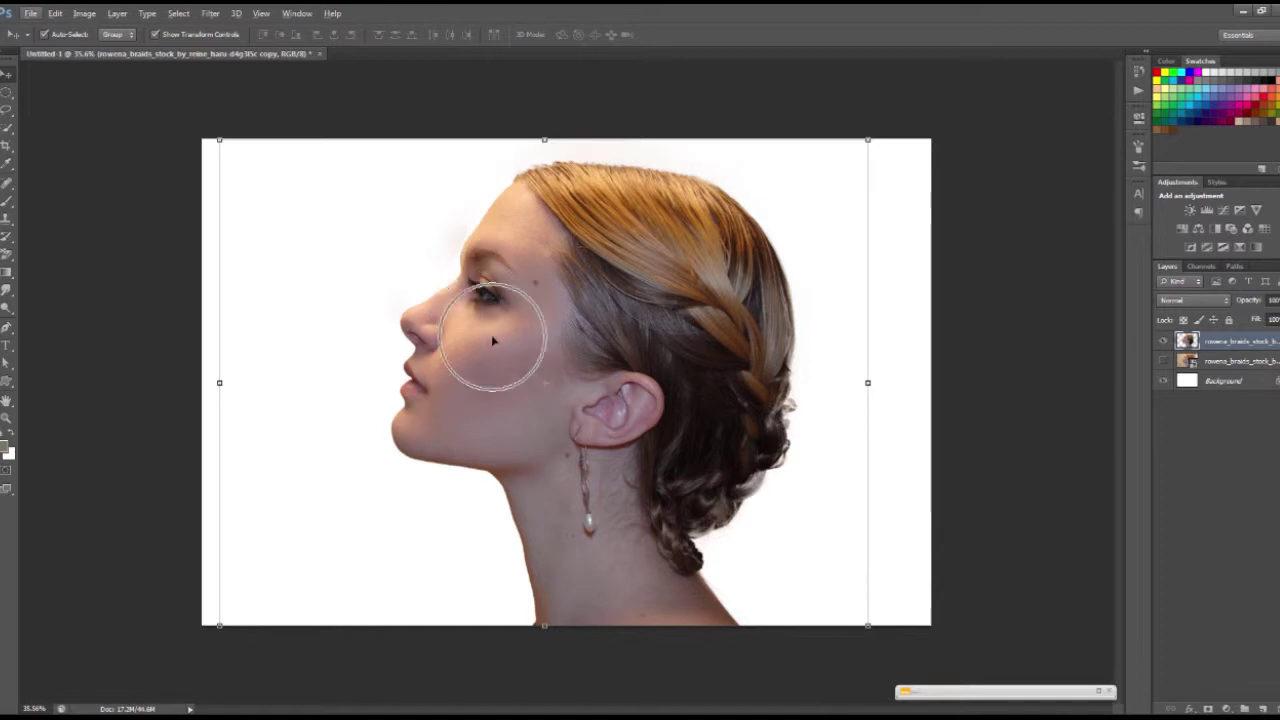
click(1185, 301)
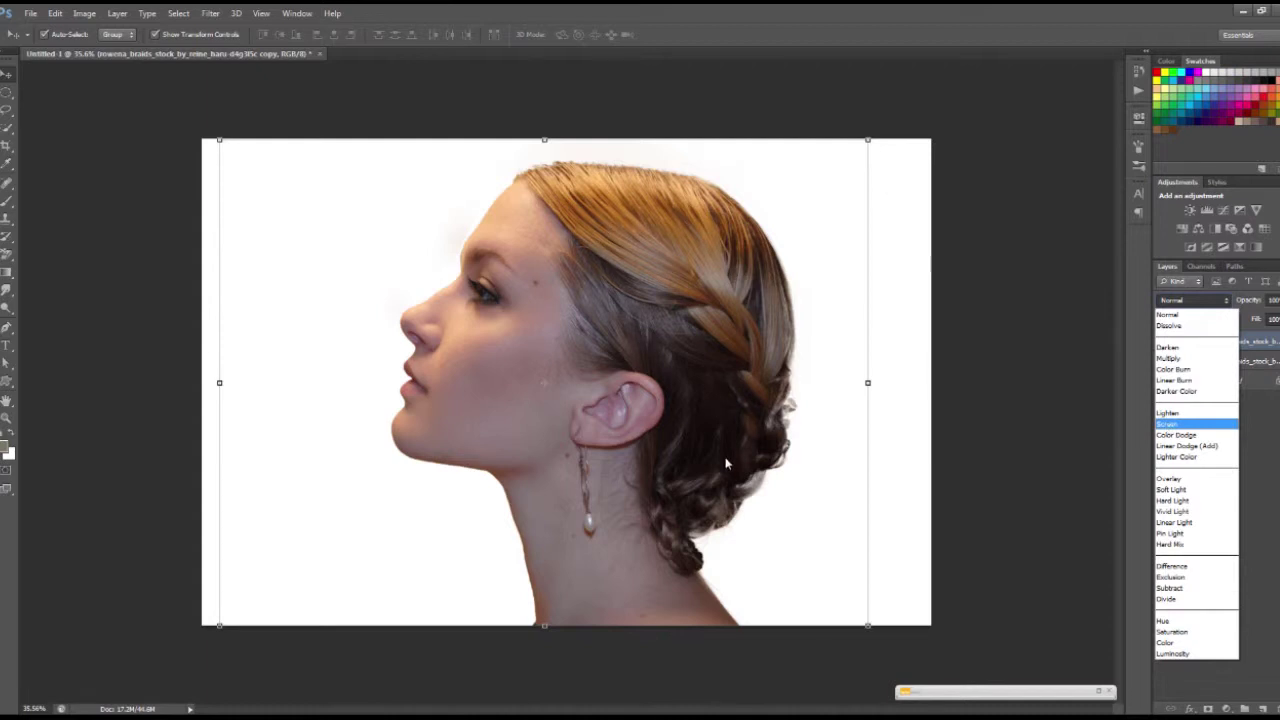
click(1180, 314)
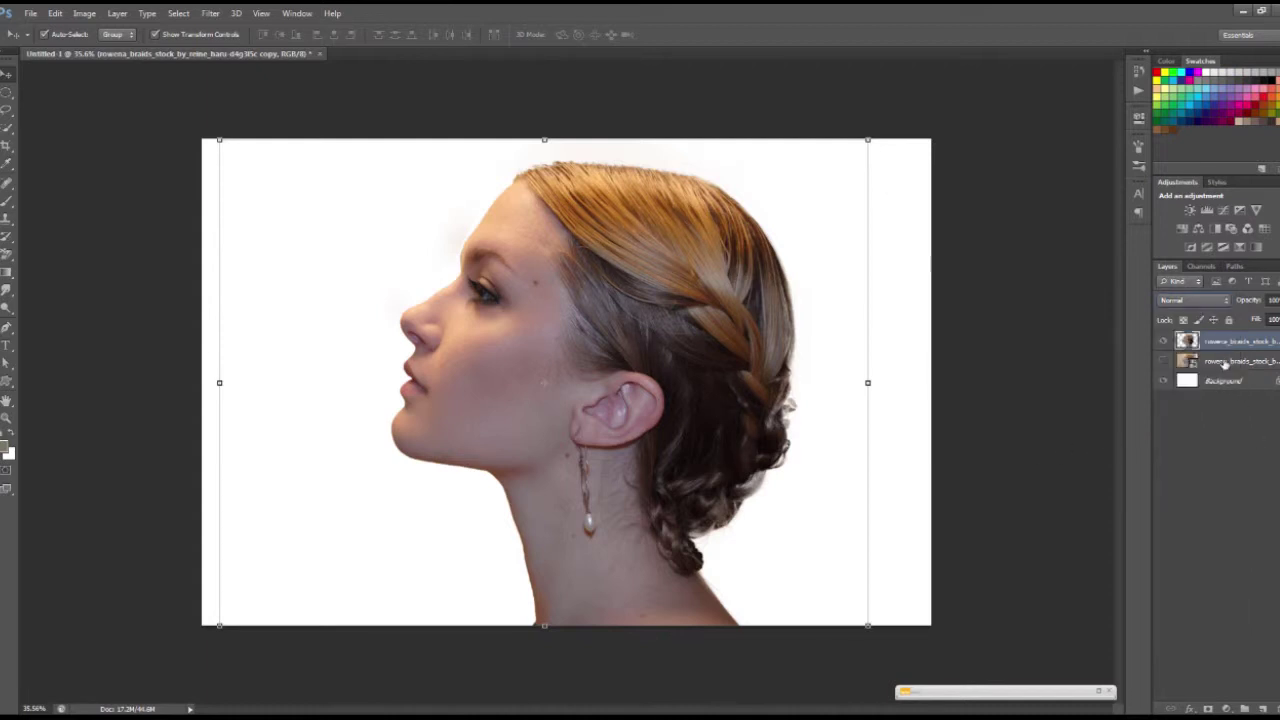
click(1230, 361)
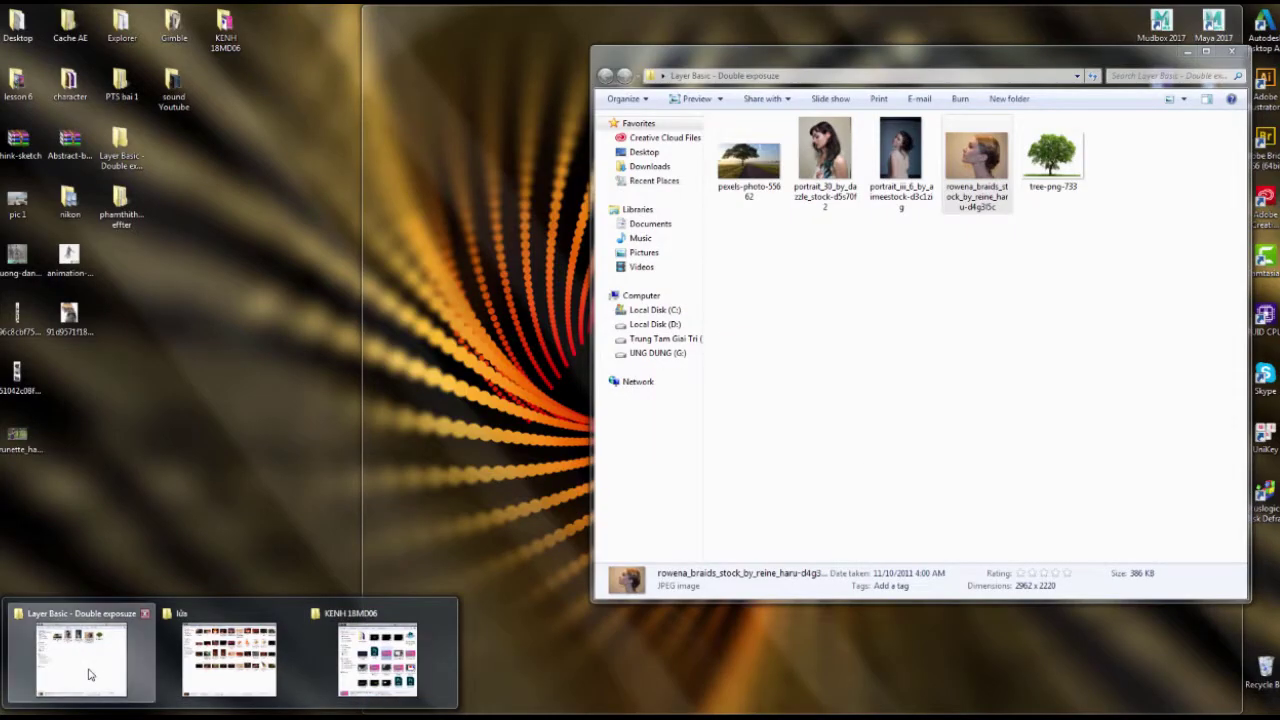
- Place tree-png-733 on the canvas, rotated about -15°, scaled to ~75% and shifted up
click(128, 670)
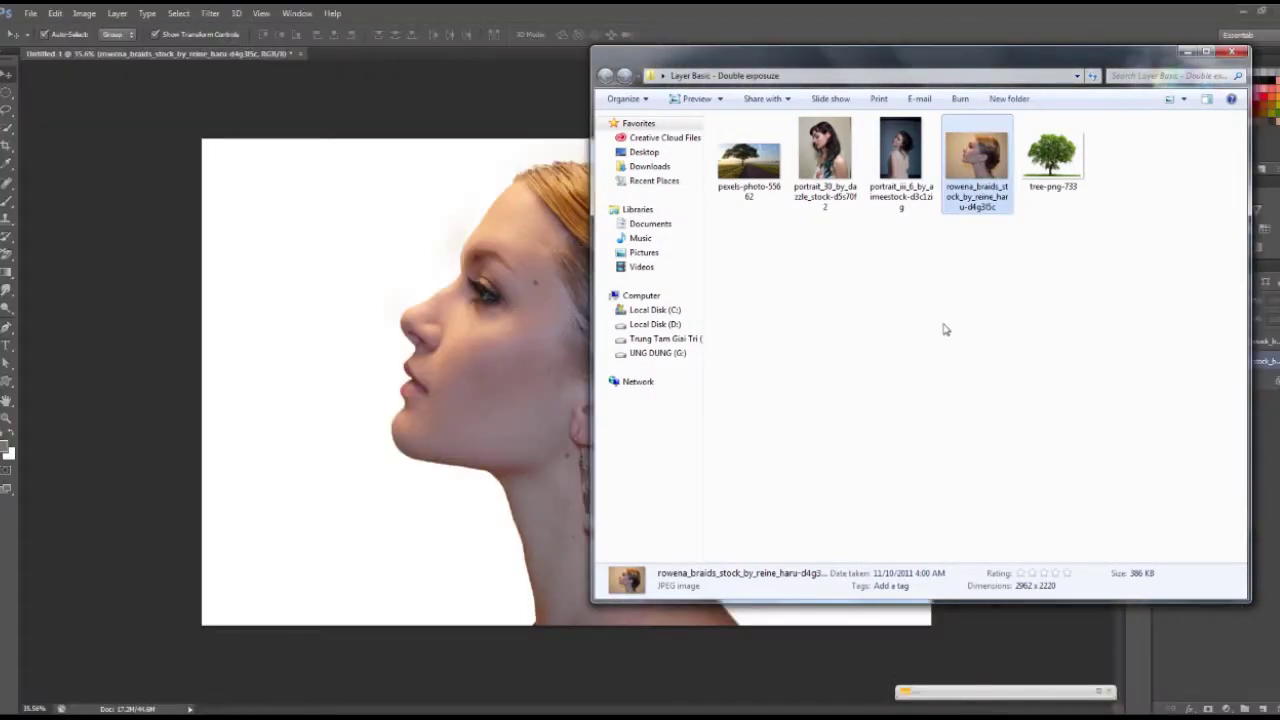
drag(1047, 70, 1106, 63)
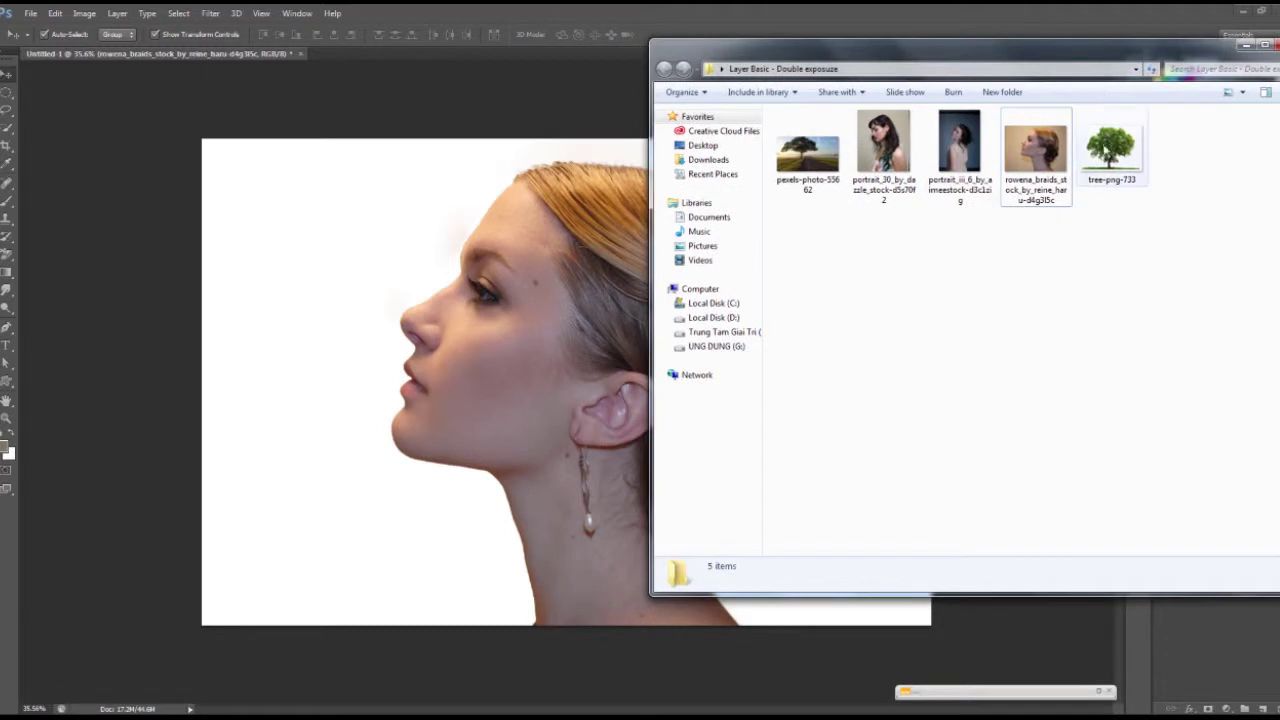
drag(1111, 148, 557, 392)
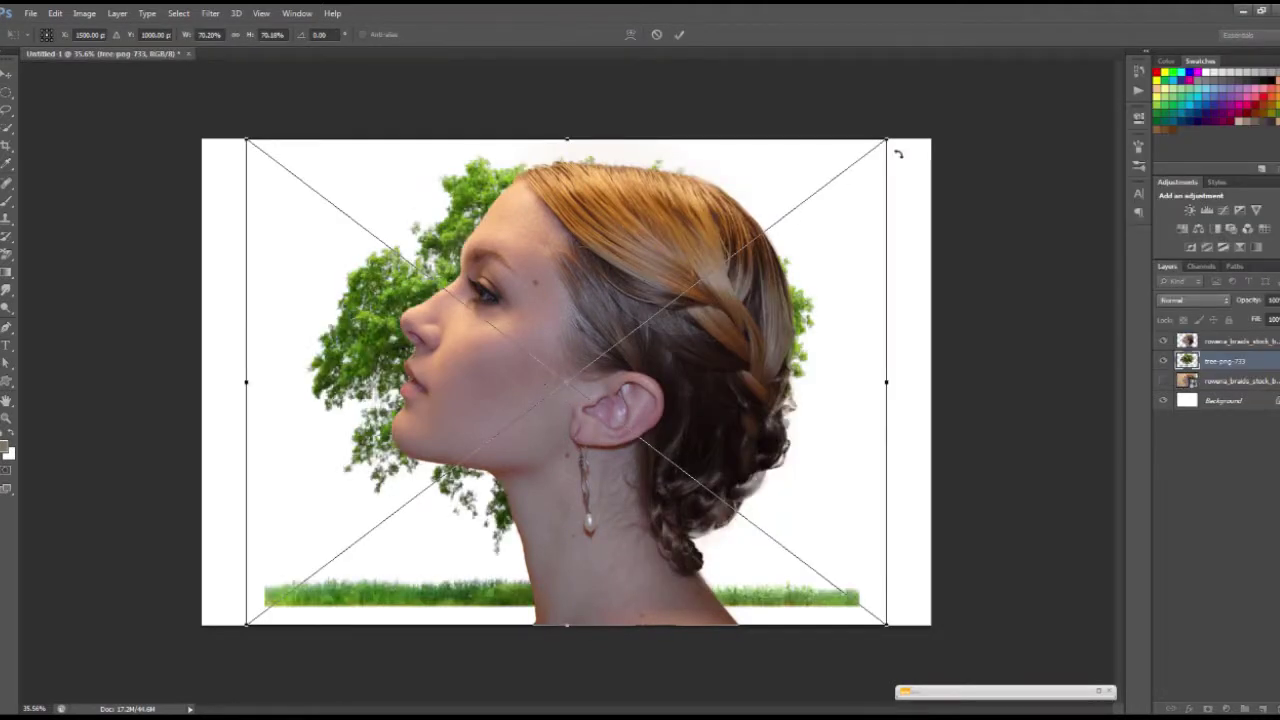
mouse_move(899, 154)
mouse_down()
mouse_move(928, 182)
mouse_move(926, 137)
mouse_up()
mouse_move(926, 135)
mouse_down()
mouse_move(870, 113)
mouse_move(855, 153)
mouse_up()
drag(898, 623, 943, 667)
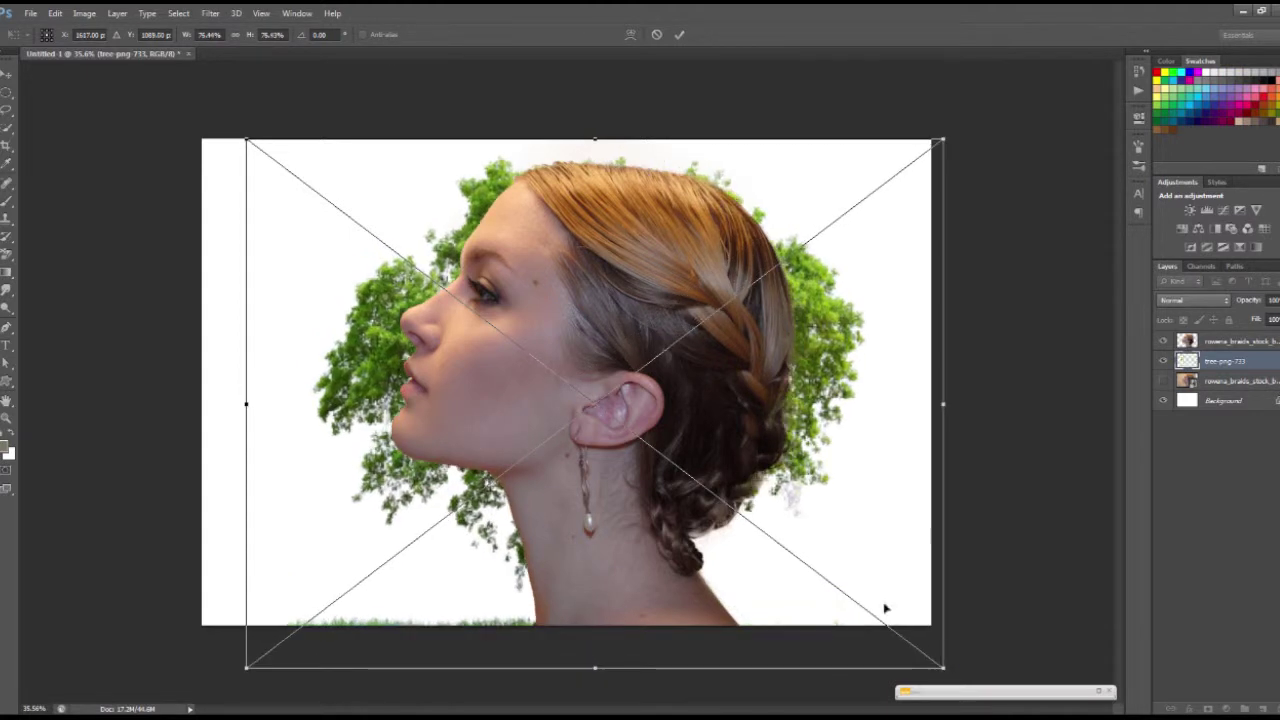
mouse_move(813, 468)
mouse_down()
mouse_move(822, 447)
mouse_move(845, 447)
mouse_move(845, 467)
mouse_up()
key(Return)
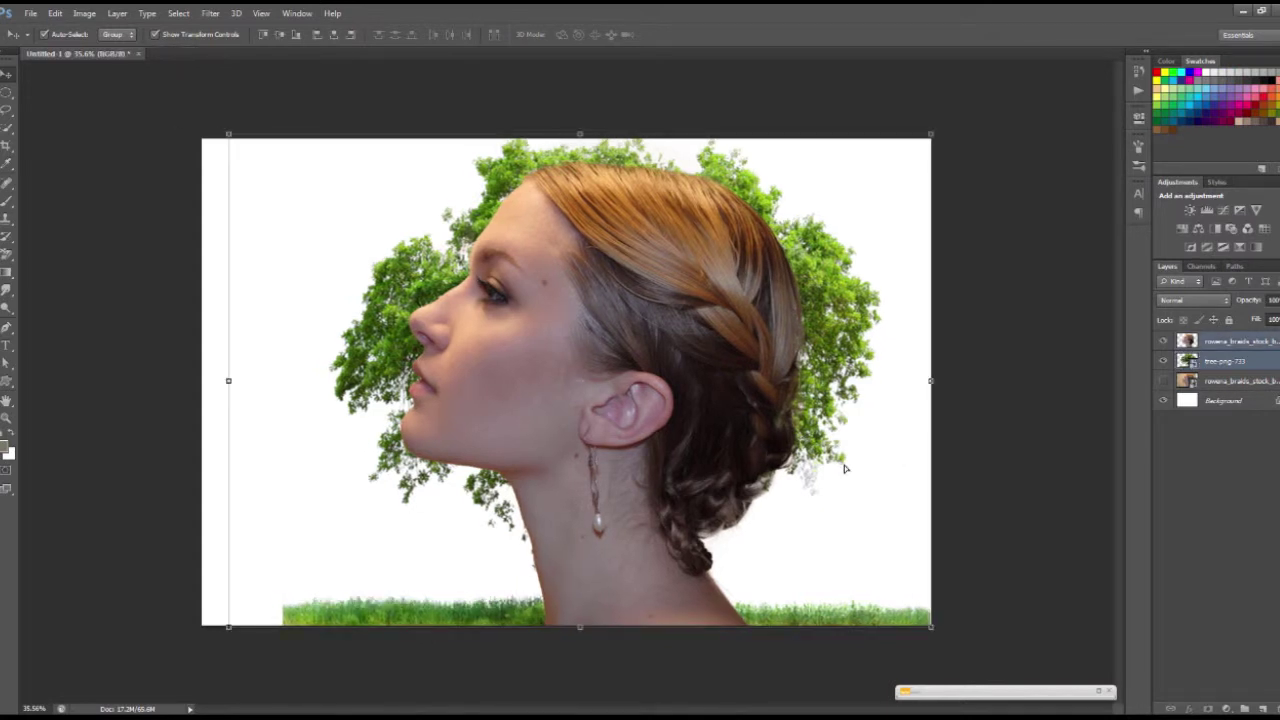
- Switch the rowena cutout layer's blend mode to Lighten over the tree
click(1244, 344)
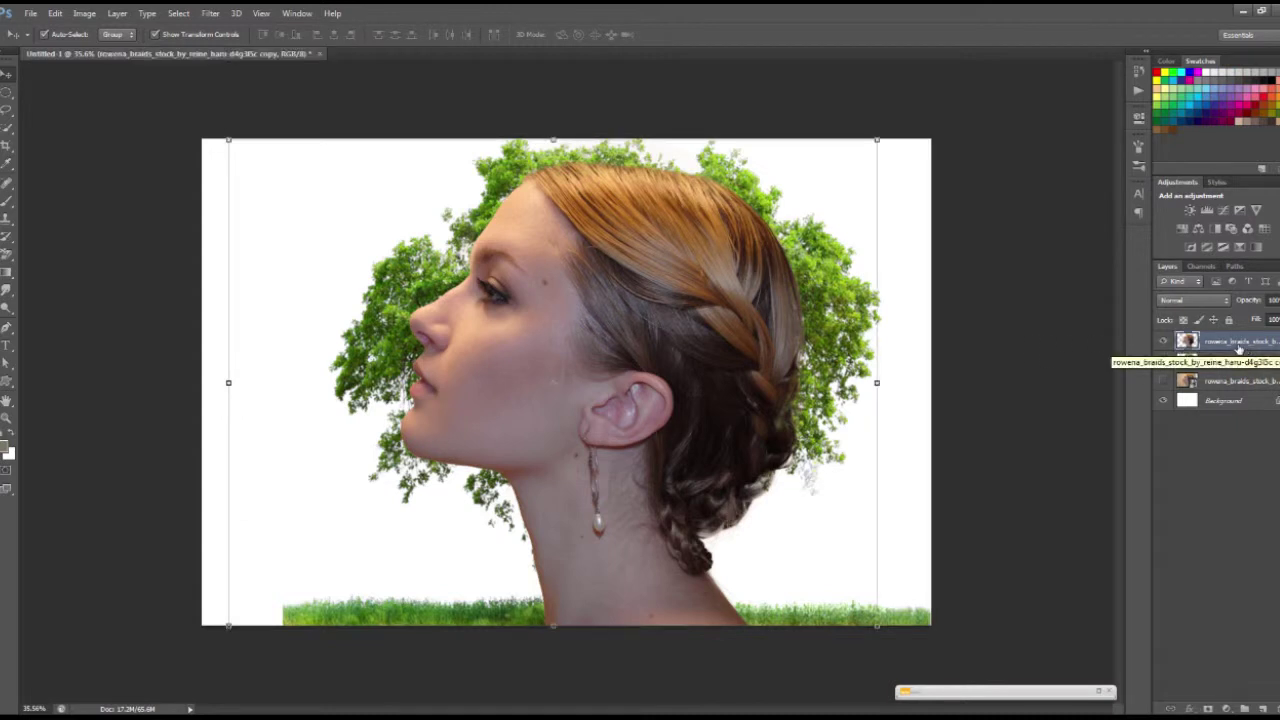
click(1200, 302)
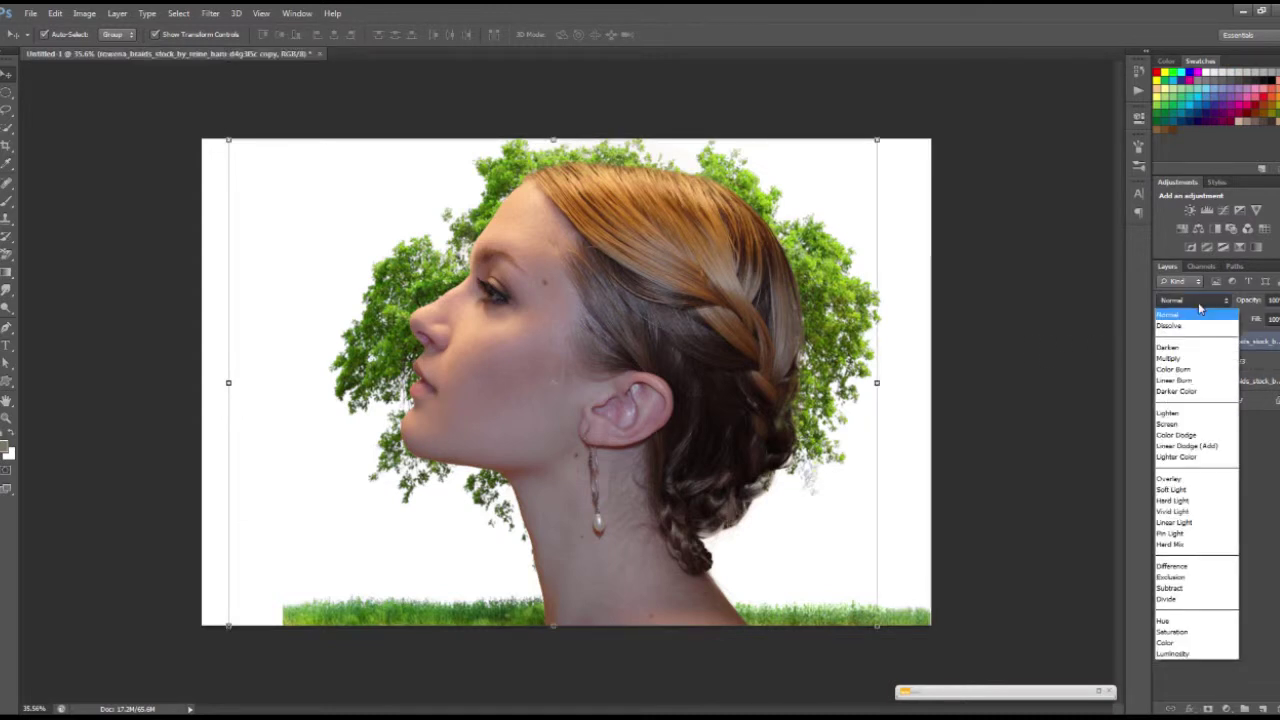
click(1178, 424)
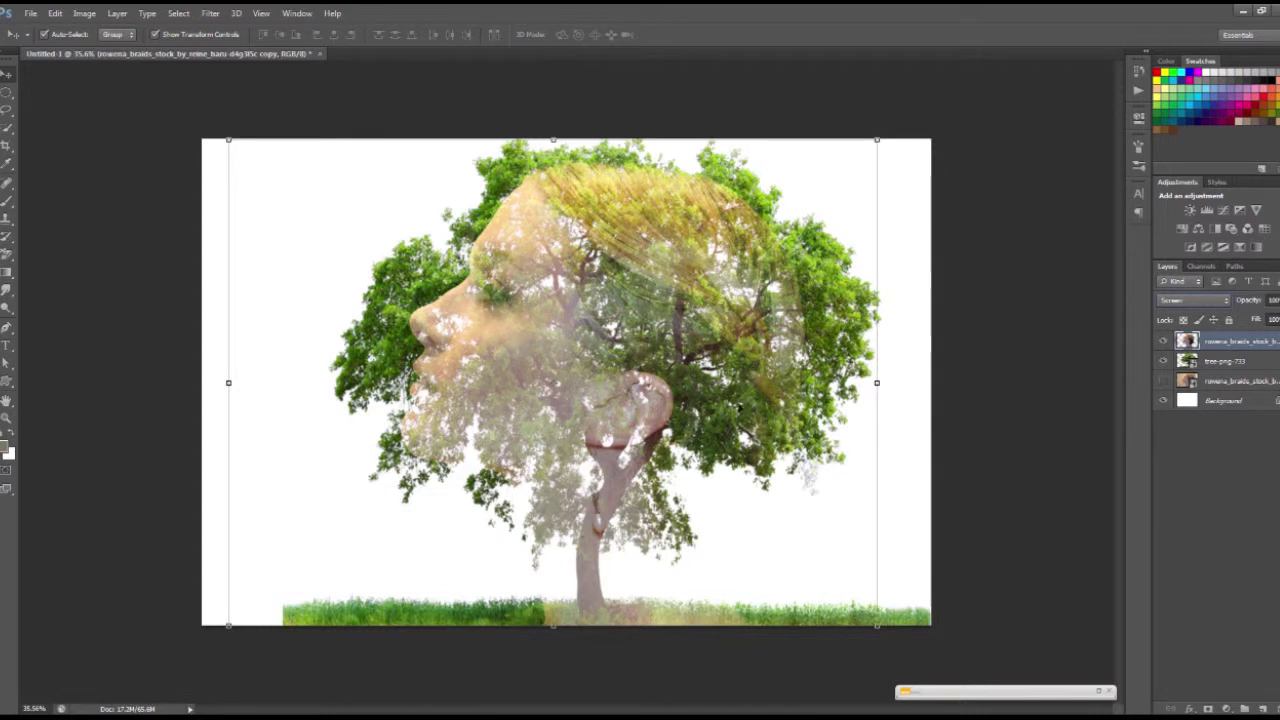
click(1212, 302)
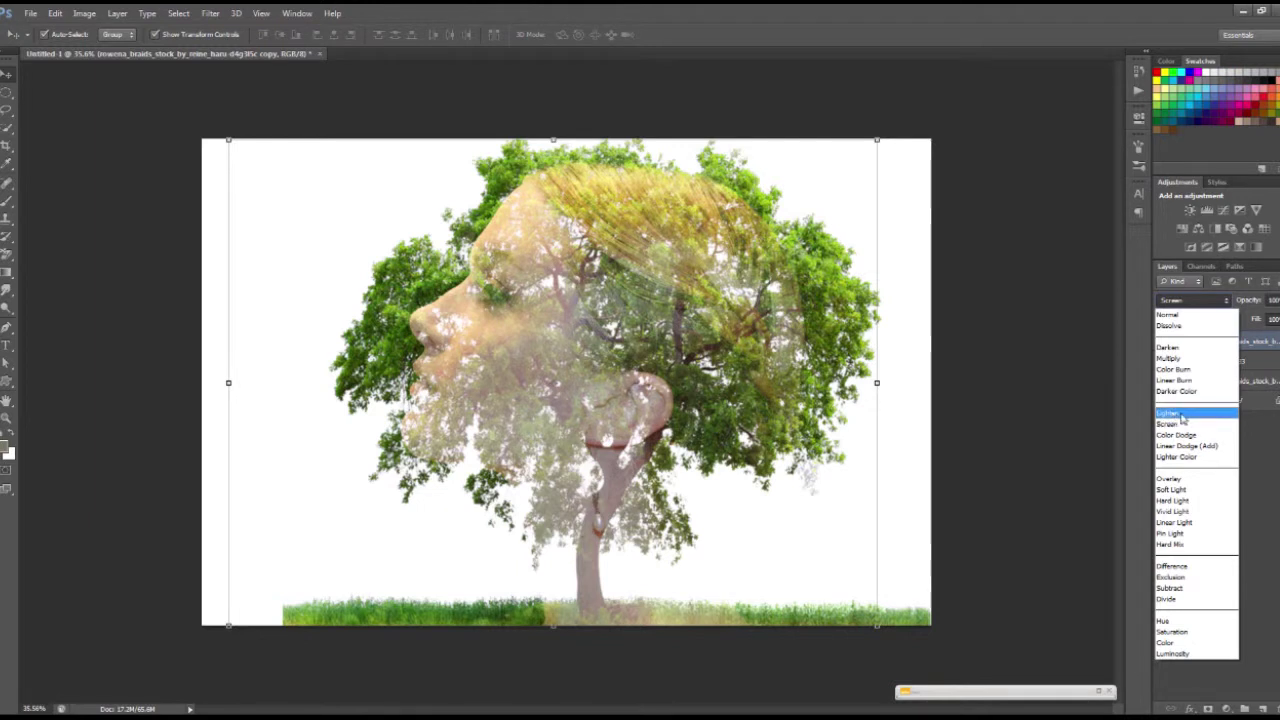
click(1181, 415)
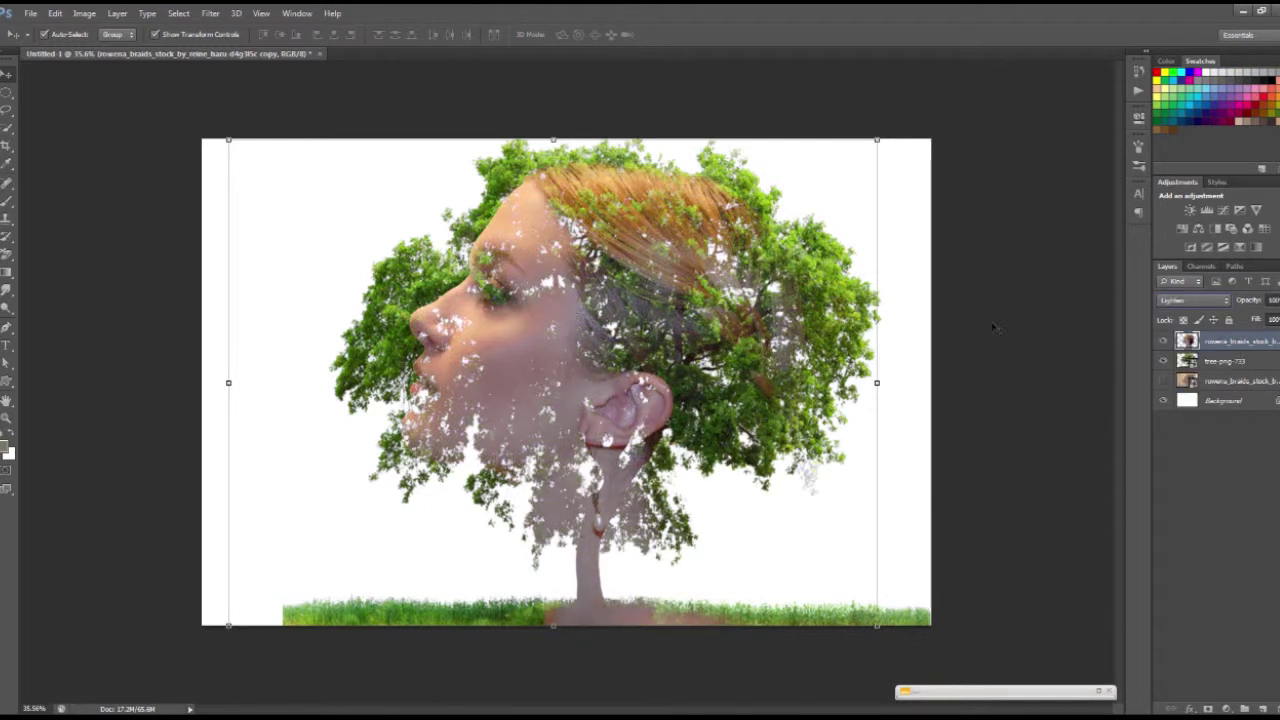
- Drag the tree-png-733 layer left so its crown sits behind the woman's face
click(1228, 362)
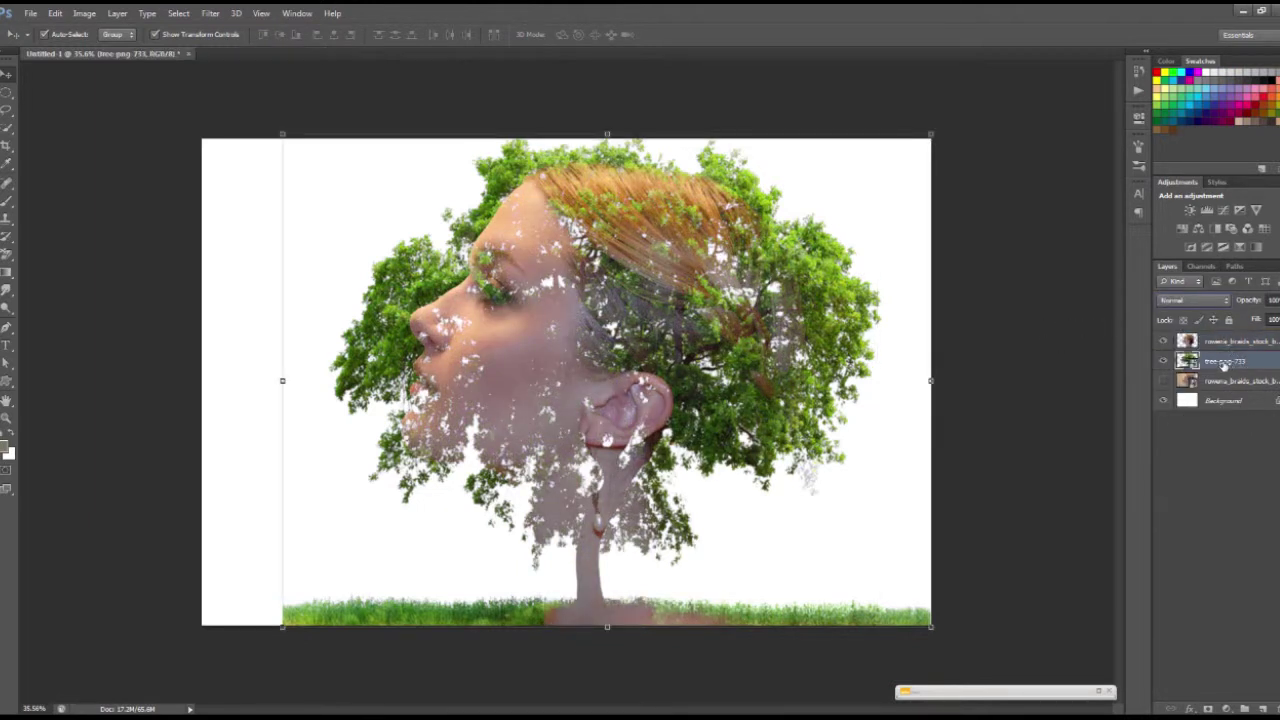
click(804, 354)
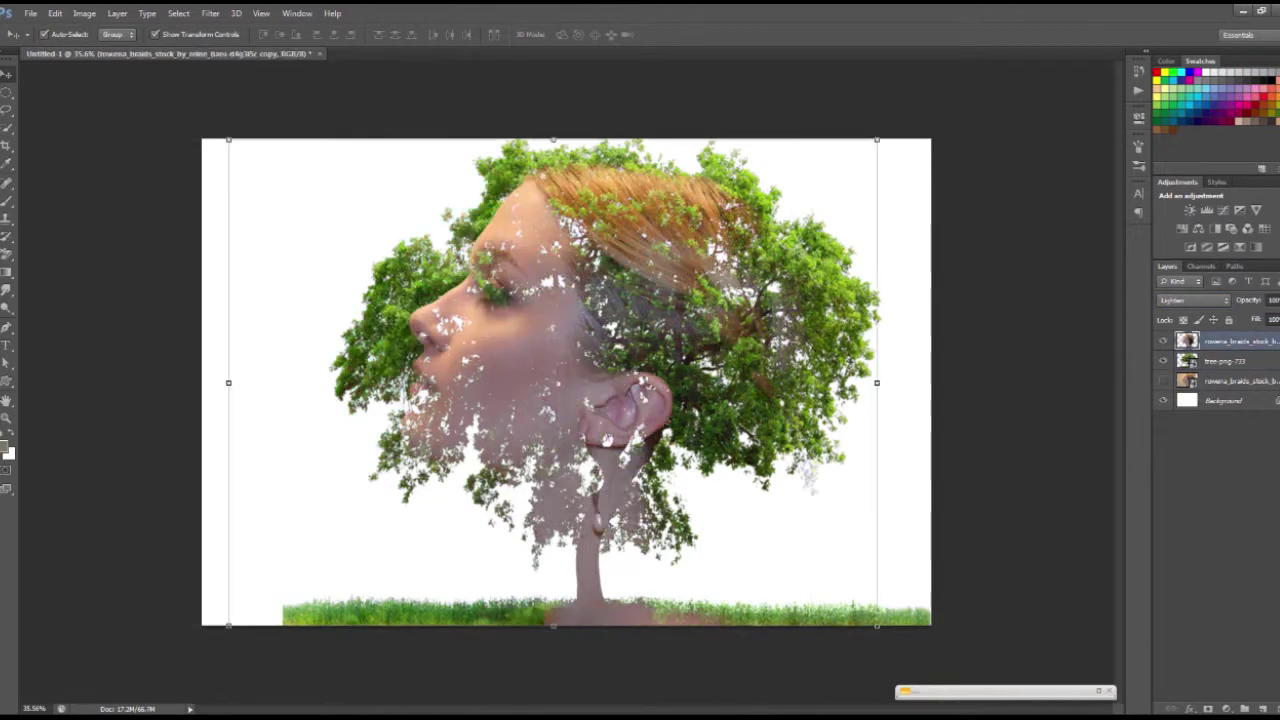
click(1239, 362)
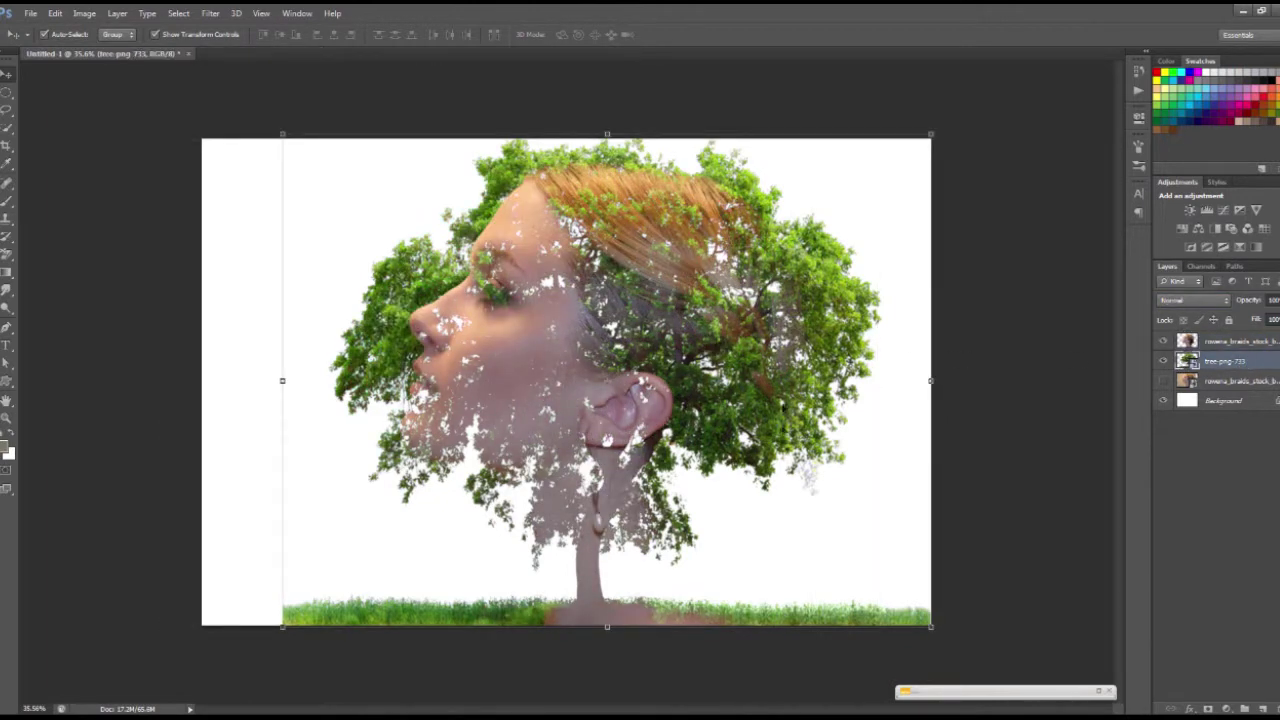
mouse_move(843, 345)
mouse_down()
mouse_move(733, 316)
mouse_move(928, 318)
mouse_move(933, 330)
mouse_move(766, 332)
mouse_up()
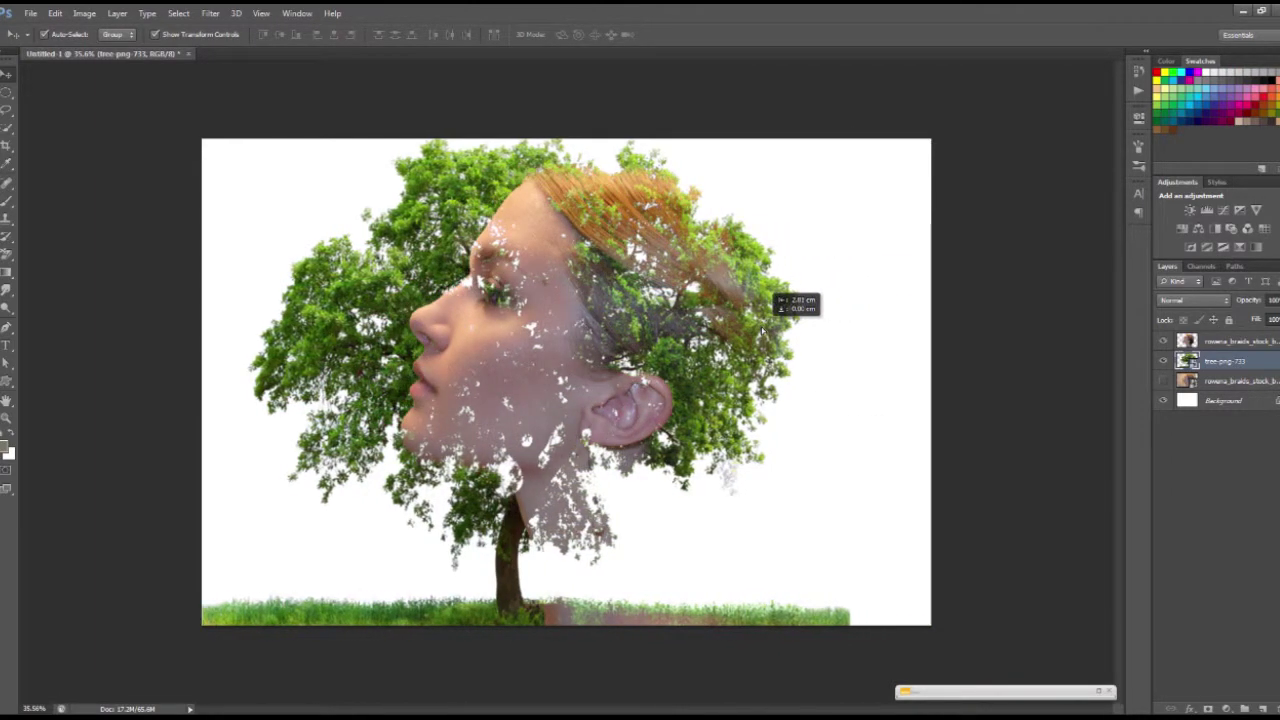
click(886, 136)
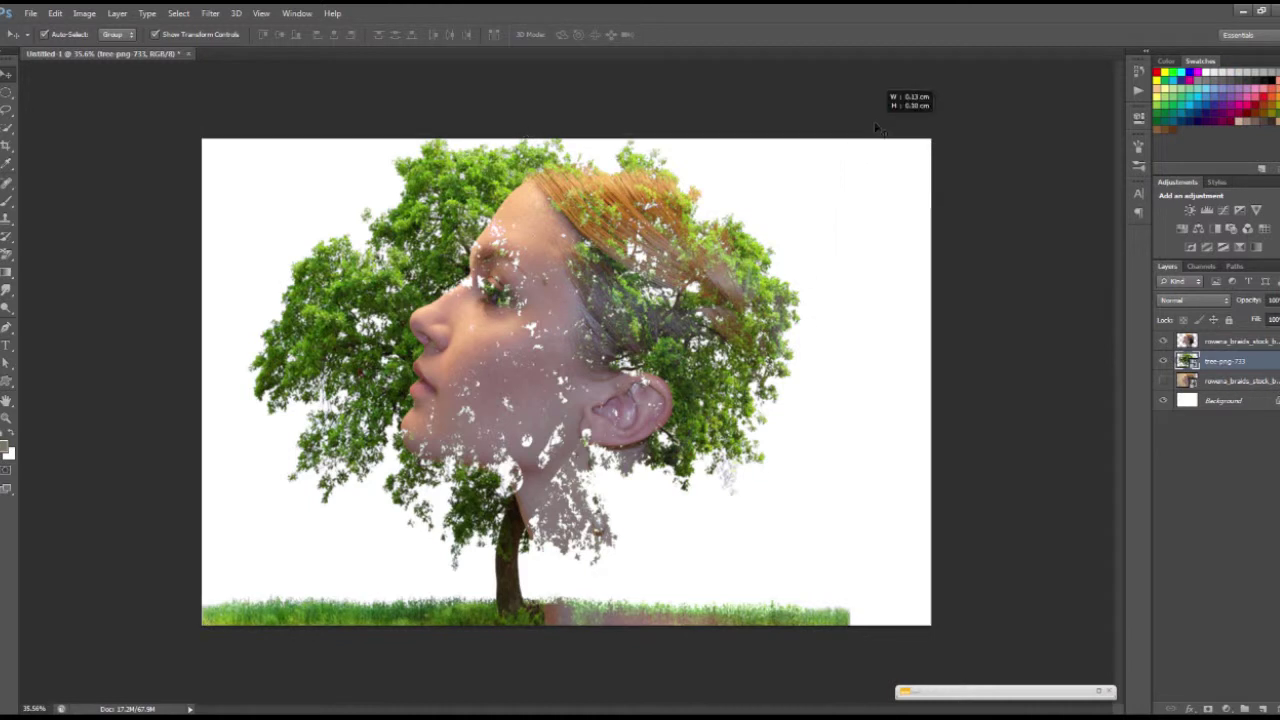
- Commit an unchanged Free Transform on the face layer, then reselect the tree layer
click(680, 243)
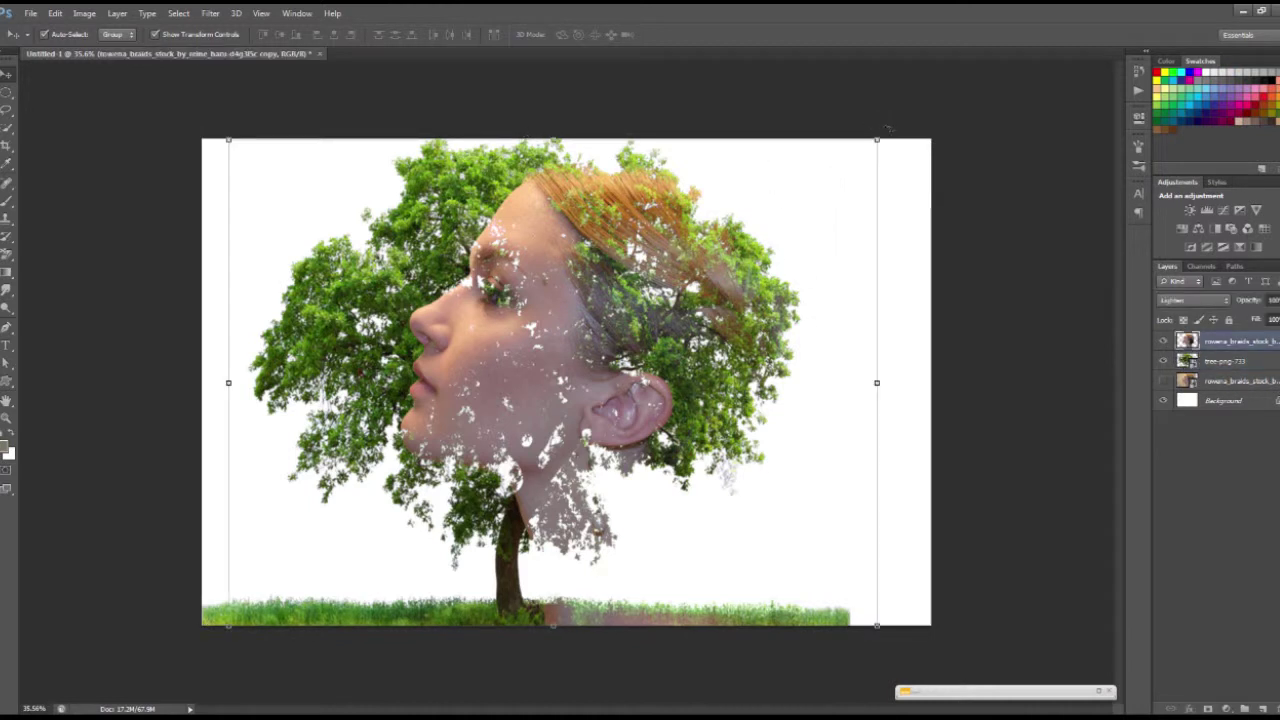
drag(886, 130, 843, 75)
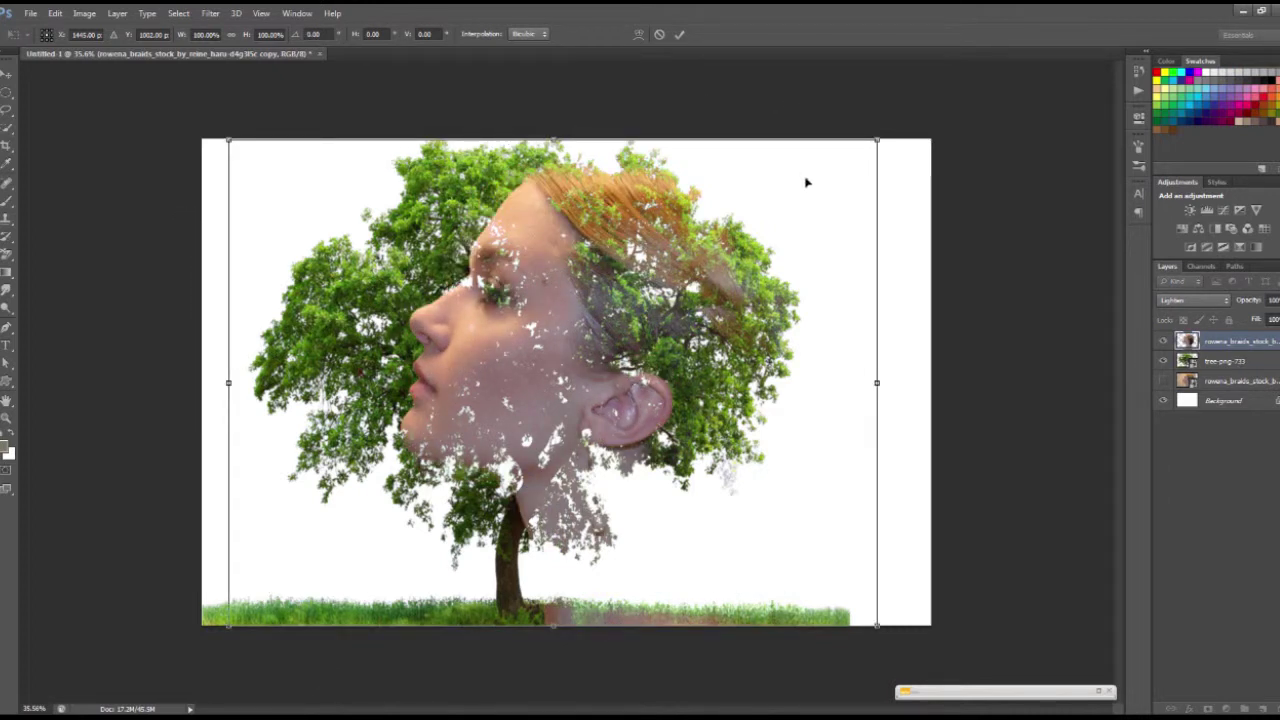
click(680, 35)
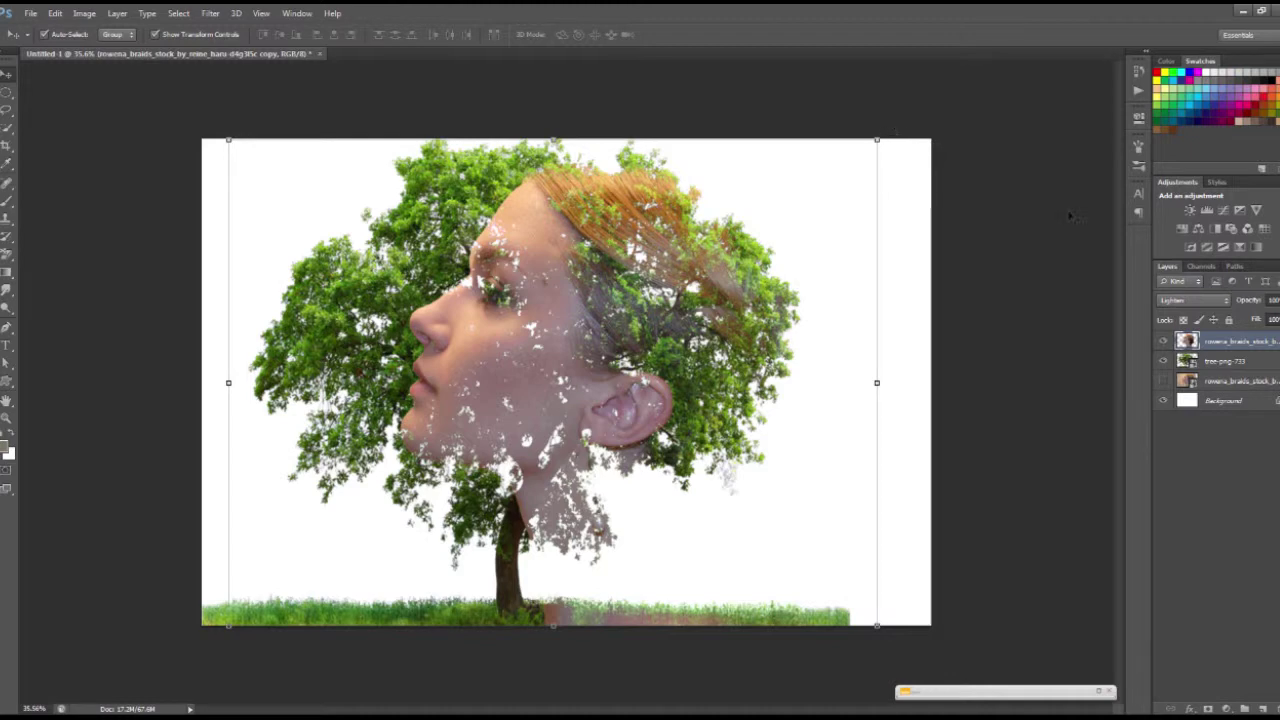
click(1200, 361)
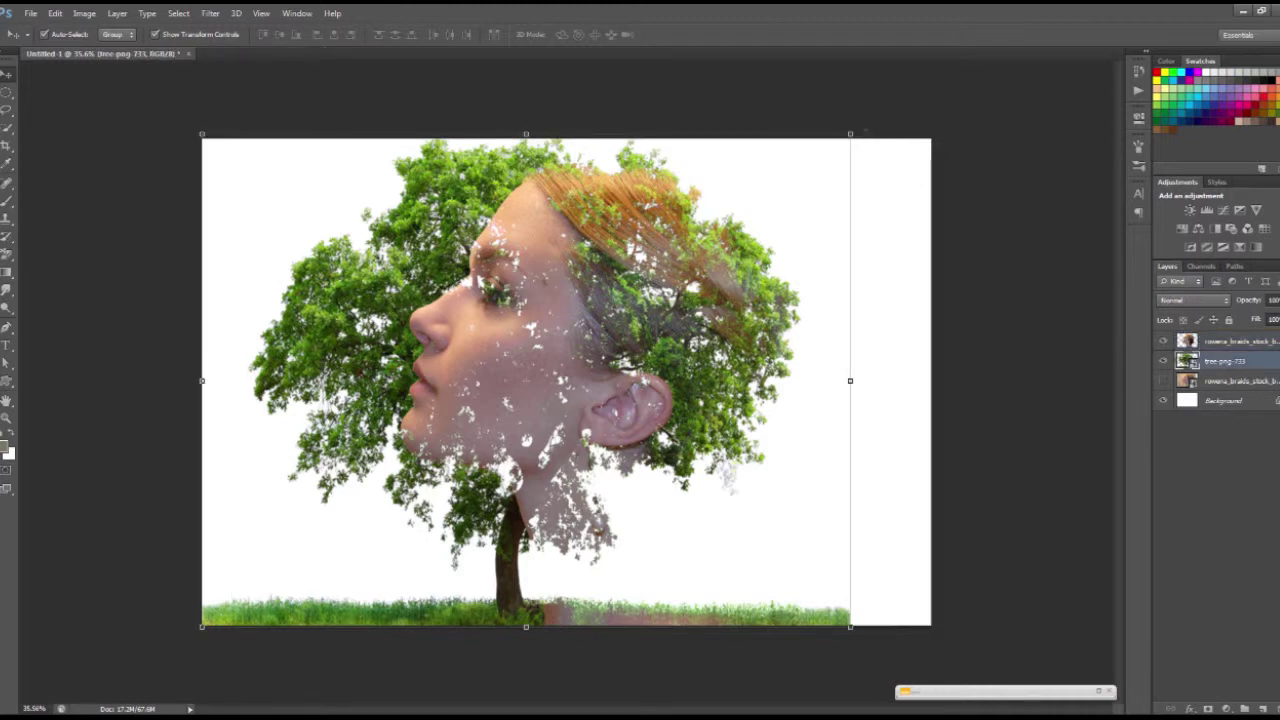
- Scale up tree-png-733, rotate it to about -32.64° around the head, and commit the transform
key(ctrl+t)
mouse_move(850, 135)
mouse_down()
mouse_move(914, 247)
mouse_move(862, 133)
mouse_up()
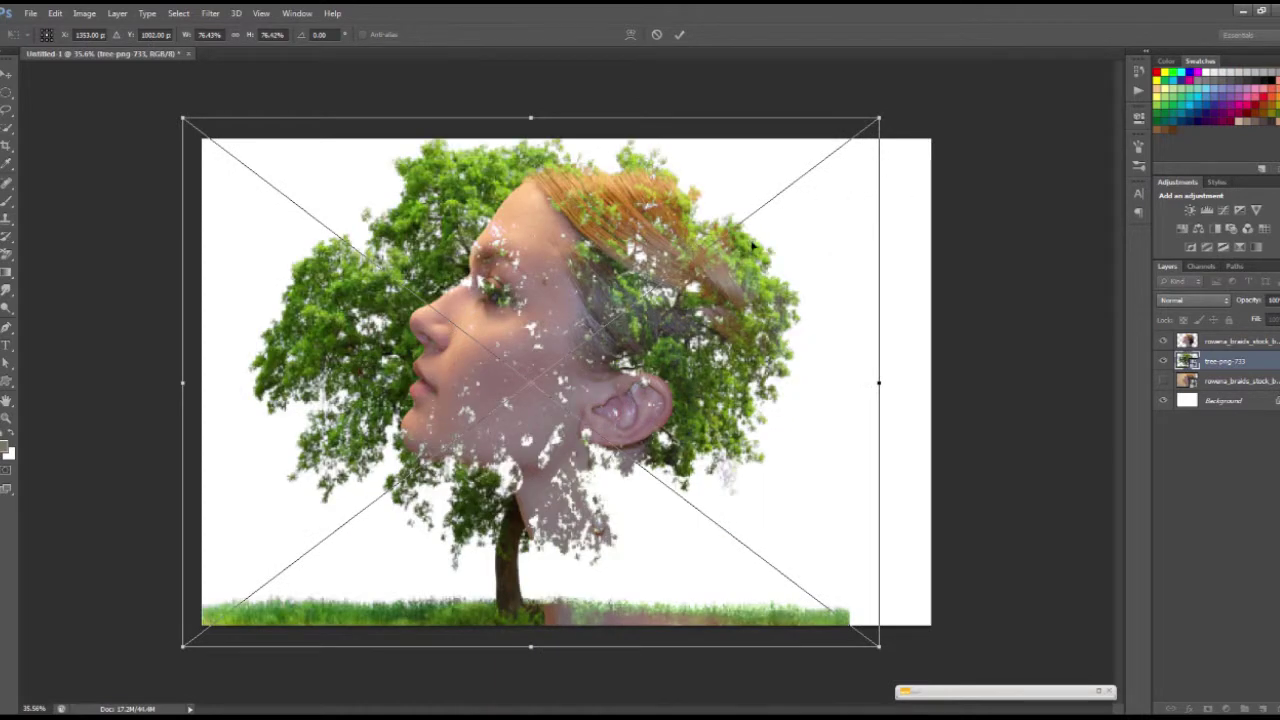
mouse_move(295, 347)
mouse_down()
mouse_move(362, 419)
mouse_move(277, 419)
mouse_move(291, 362)
mouse_up()
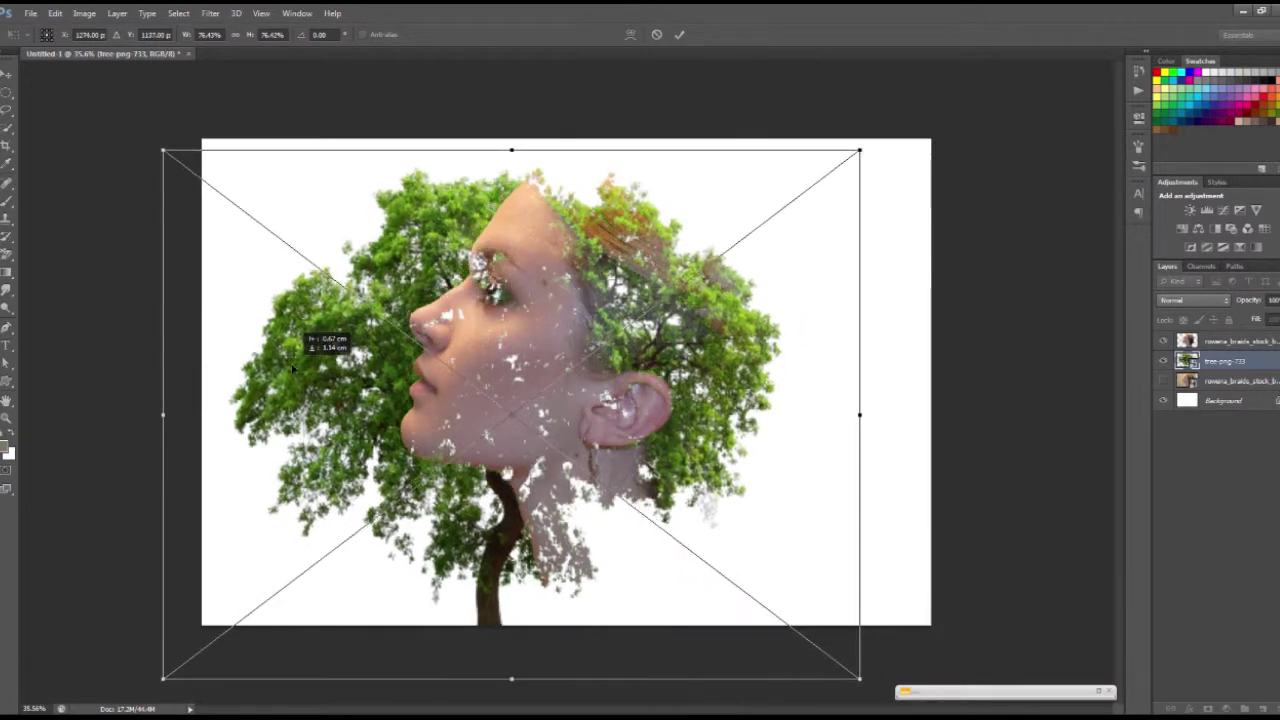
drag(865, 140, 805, 352)
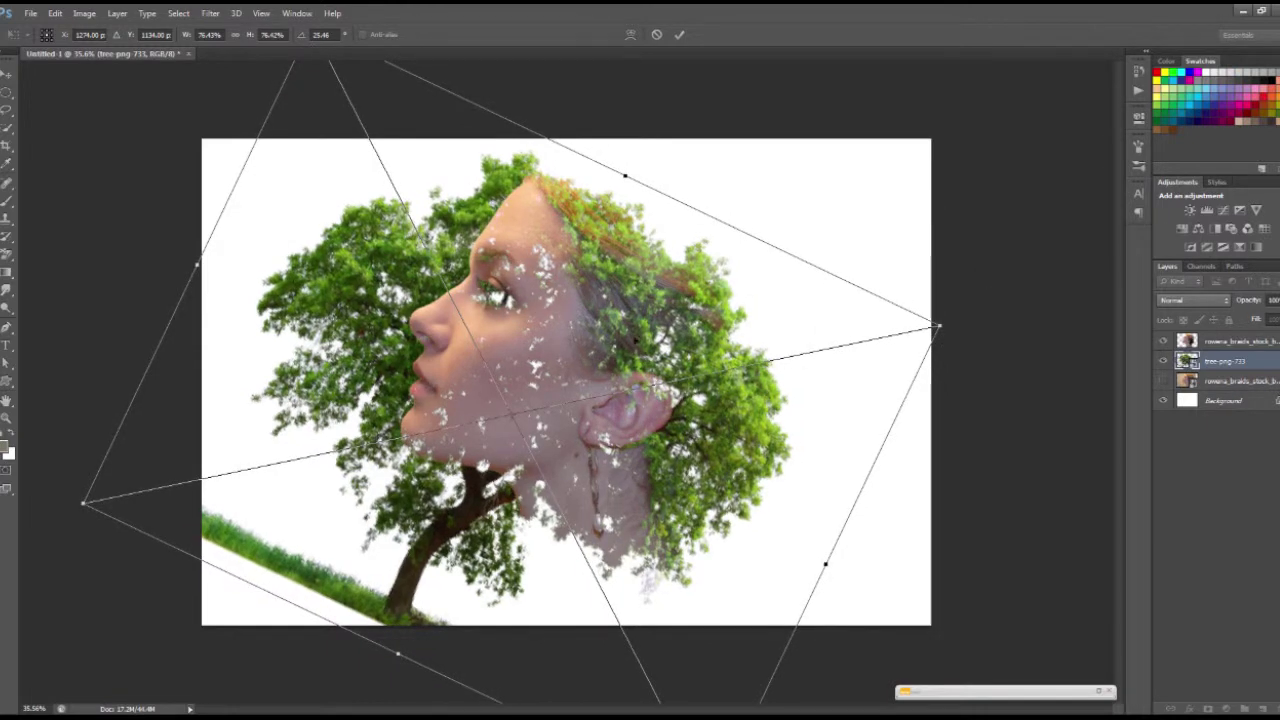
mouse_move(615, 330)
mouse_down()
mouse_move(607, 298)
mouse_move(639, 316)
mouse_move(620, 308)
mouse_up()
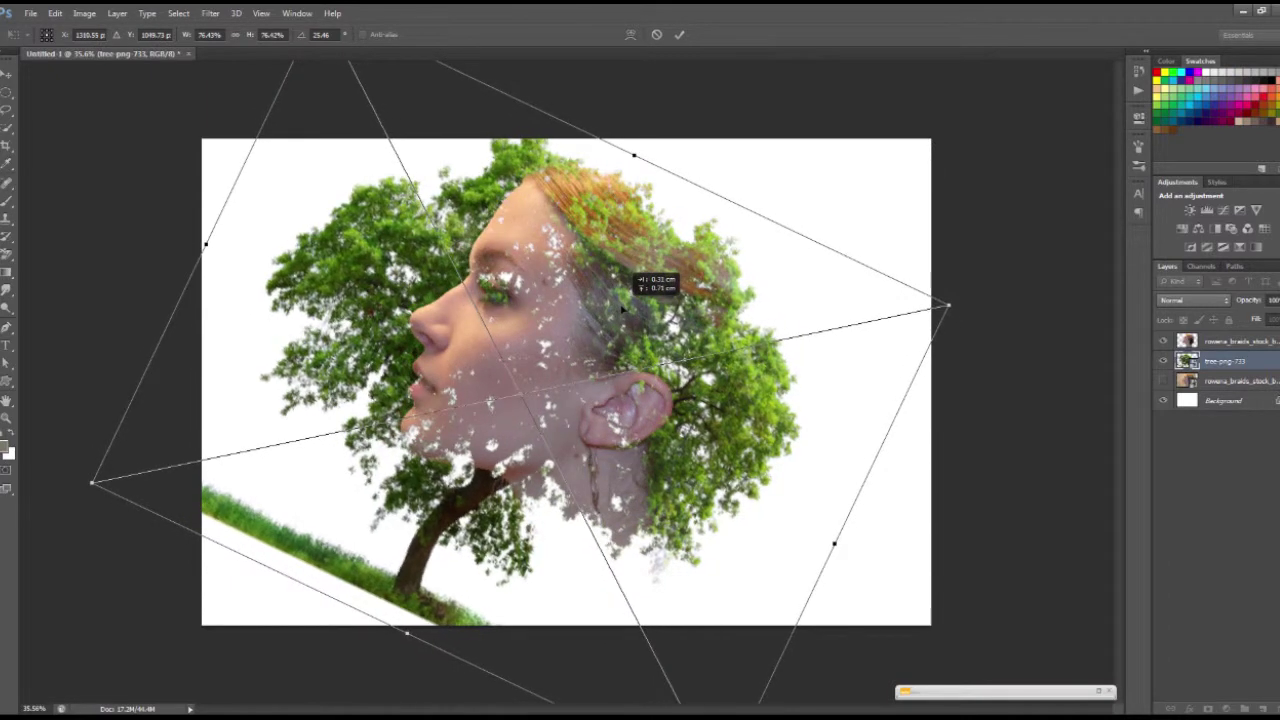
drag(733, 278, 733, 278)
mouse_move(970, 263)
mouse_down()
mouse_move(783, 116)
mouse_move(738, 93)
mouse_move(632, 82)
mouse_up()
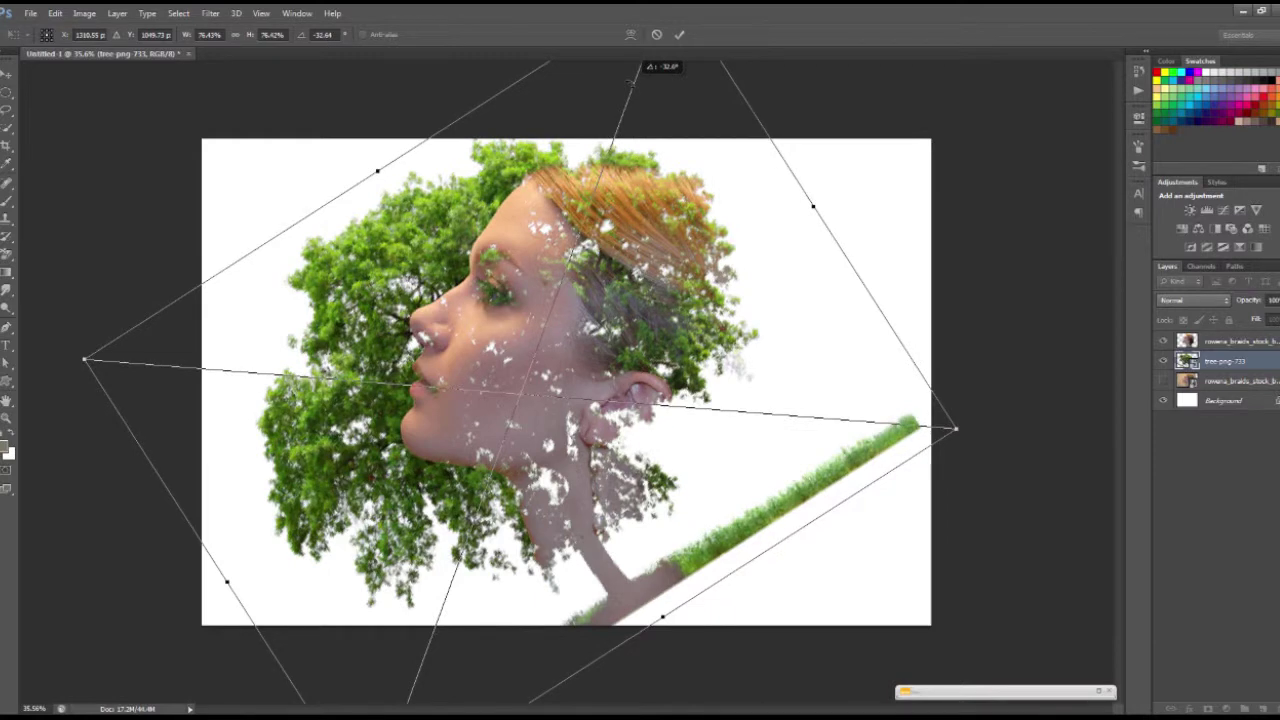
mouse_move(530, 235)
mouse_down()
mouse_move(514, 209)
mouse_move(529, 214)
mouse_move(540, 307)
mouse_move(532, 284)
mouse_up()
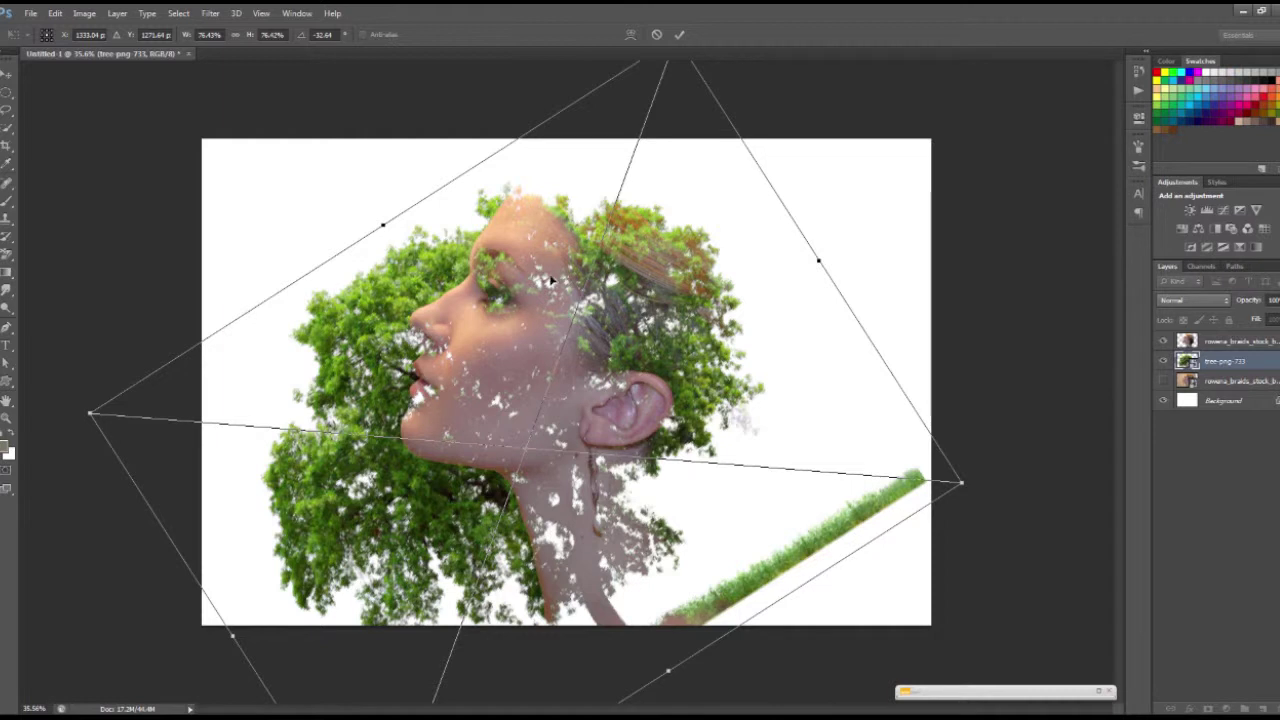
click(680, 35)
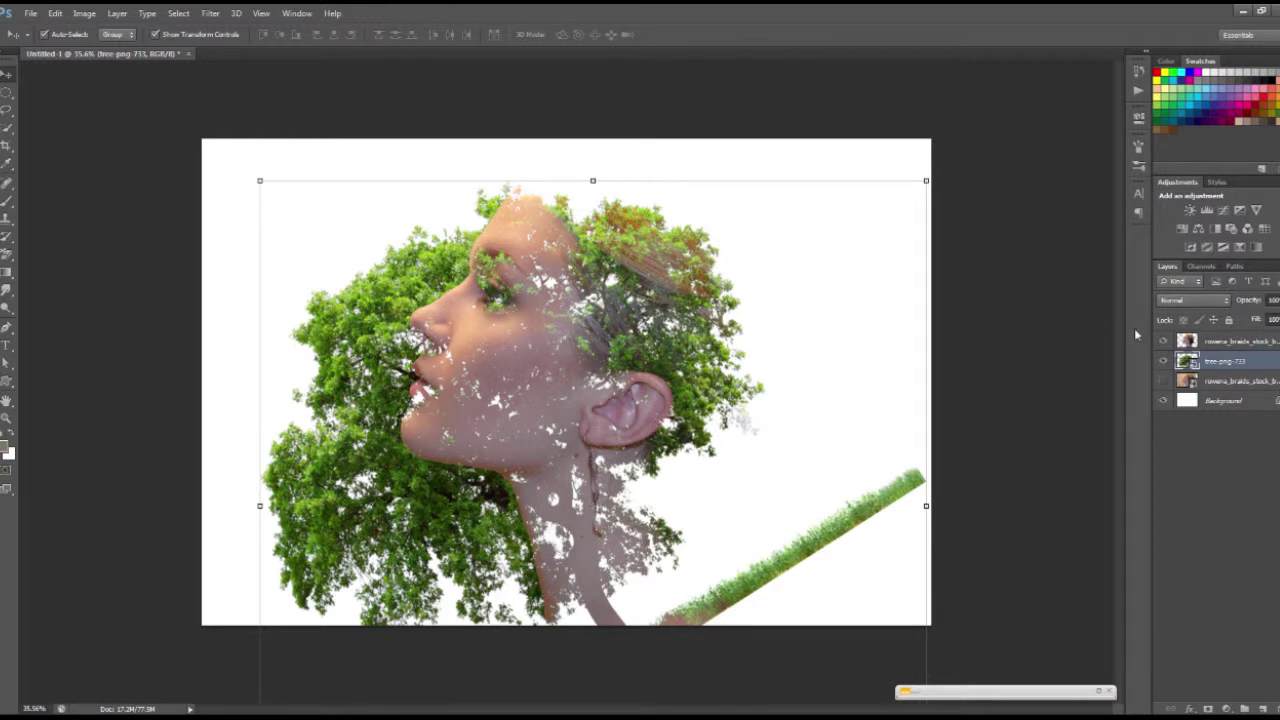
click(1187, 341)
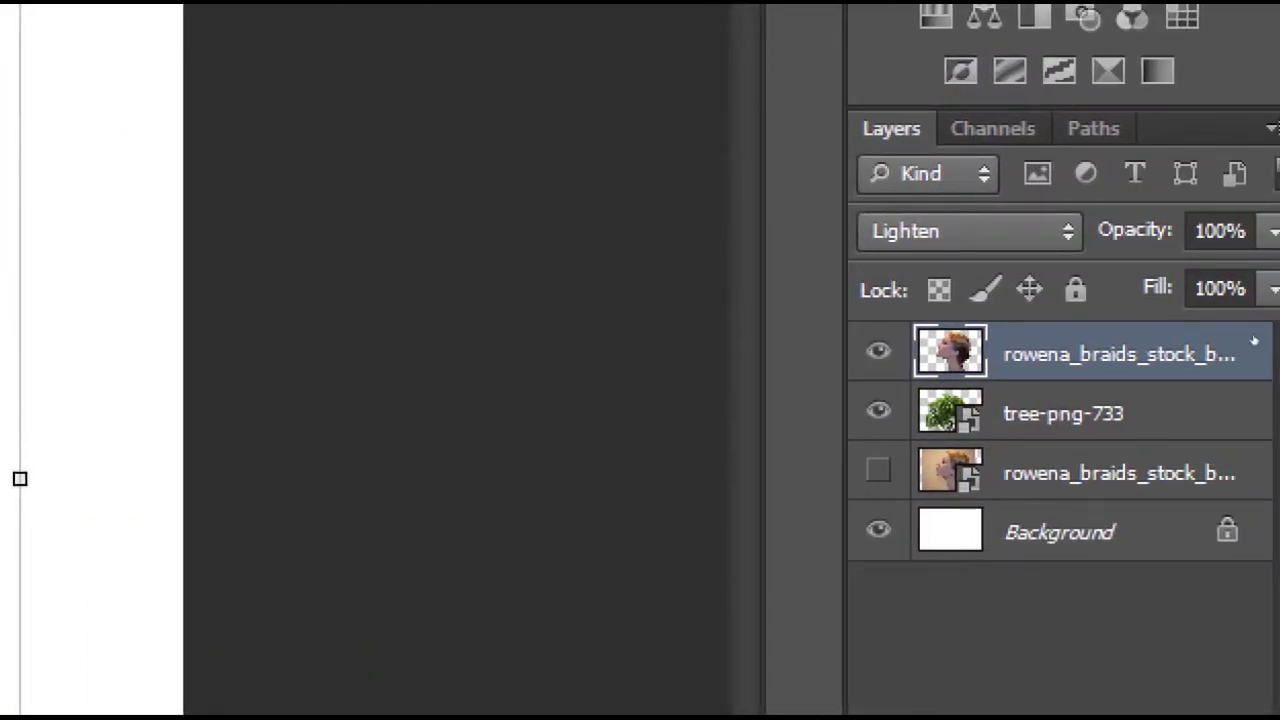
- Load the face layer's pixels as a selection and add it as a mask on tree-png-733
right_click(1273, 341)
key(Escape)
right_click(1190, 354)
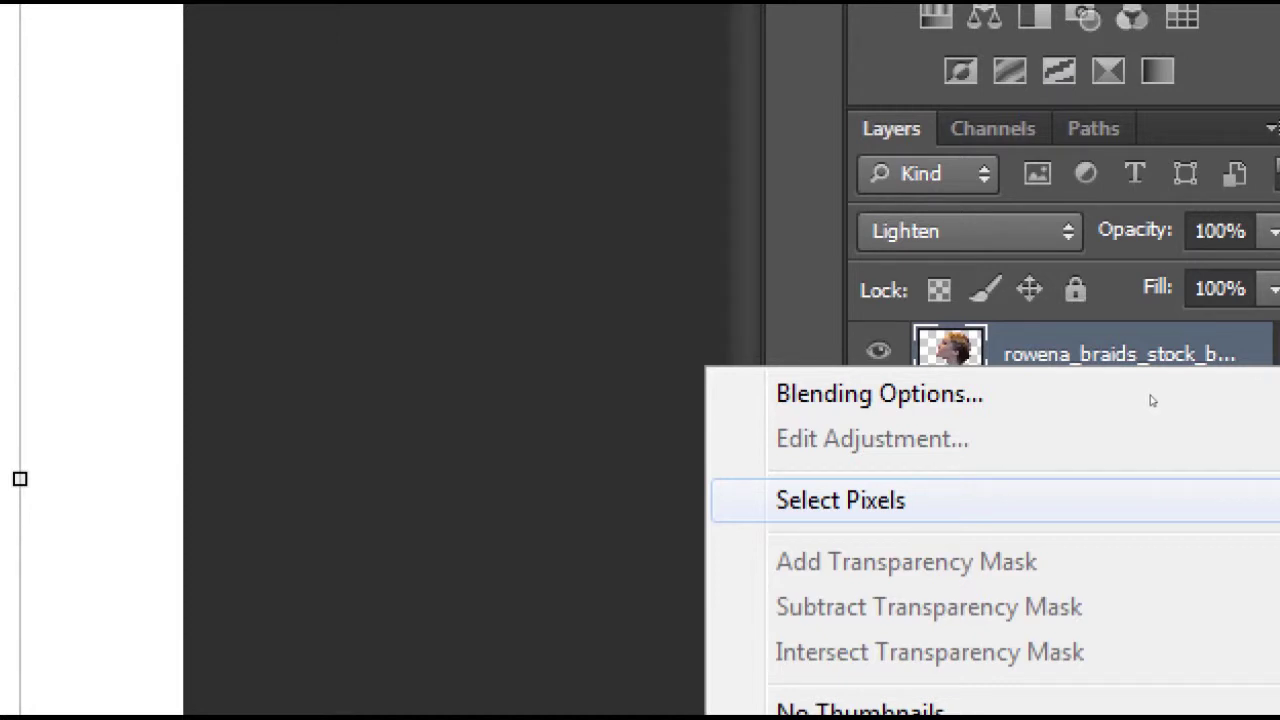
key(Return)
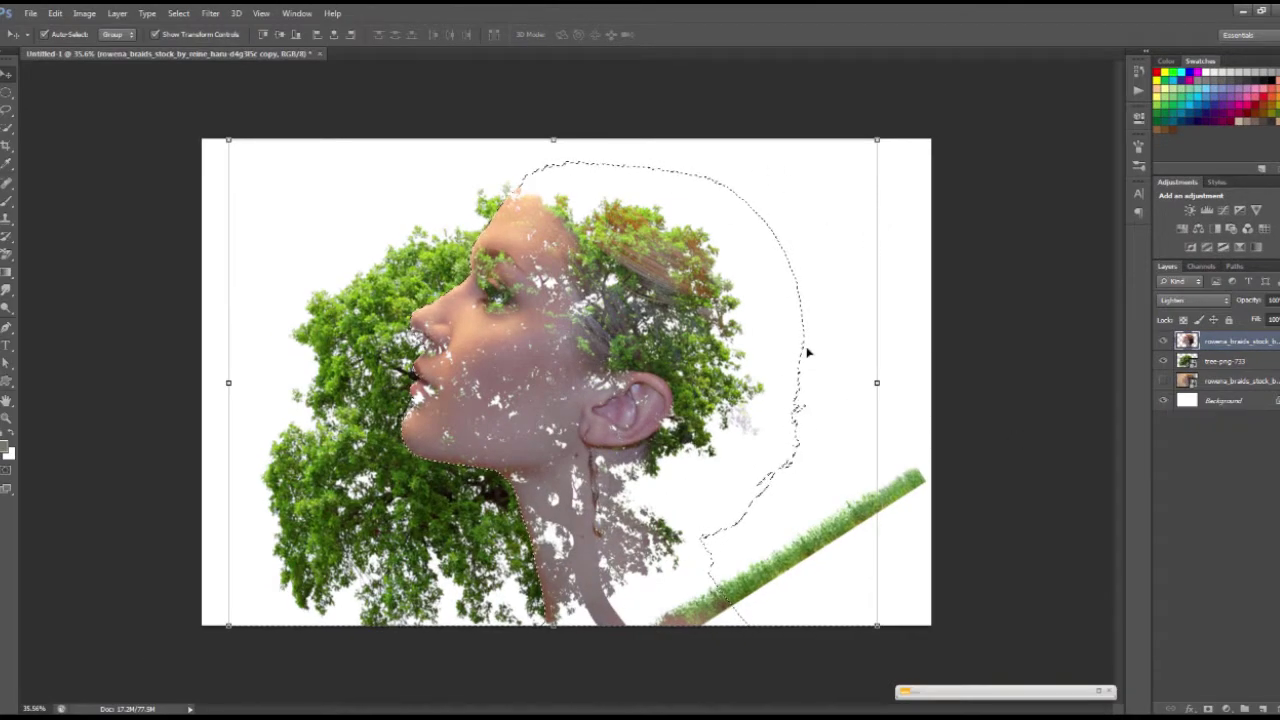
click(1257, 363)
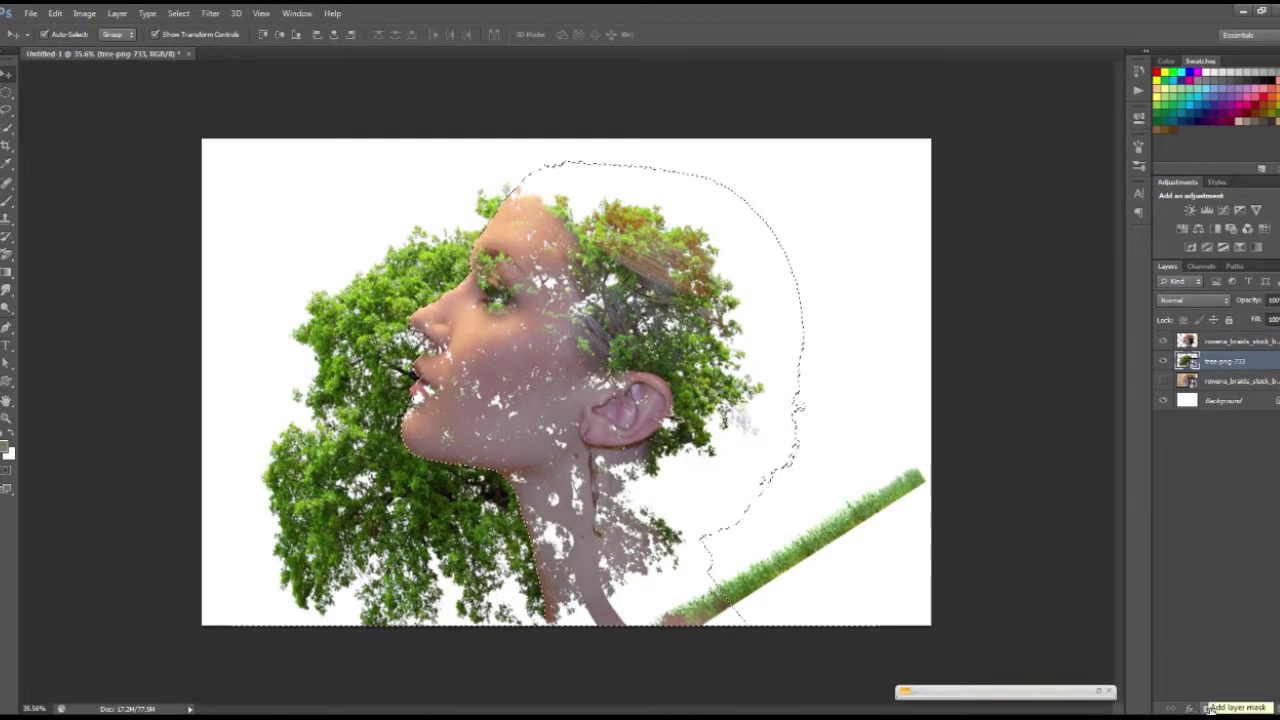
click(1208, 708)
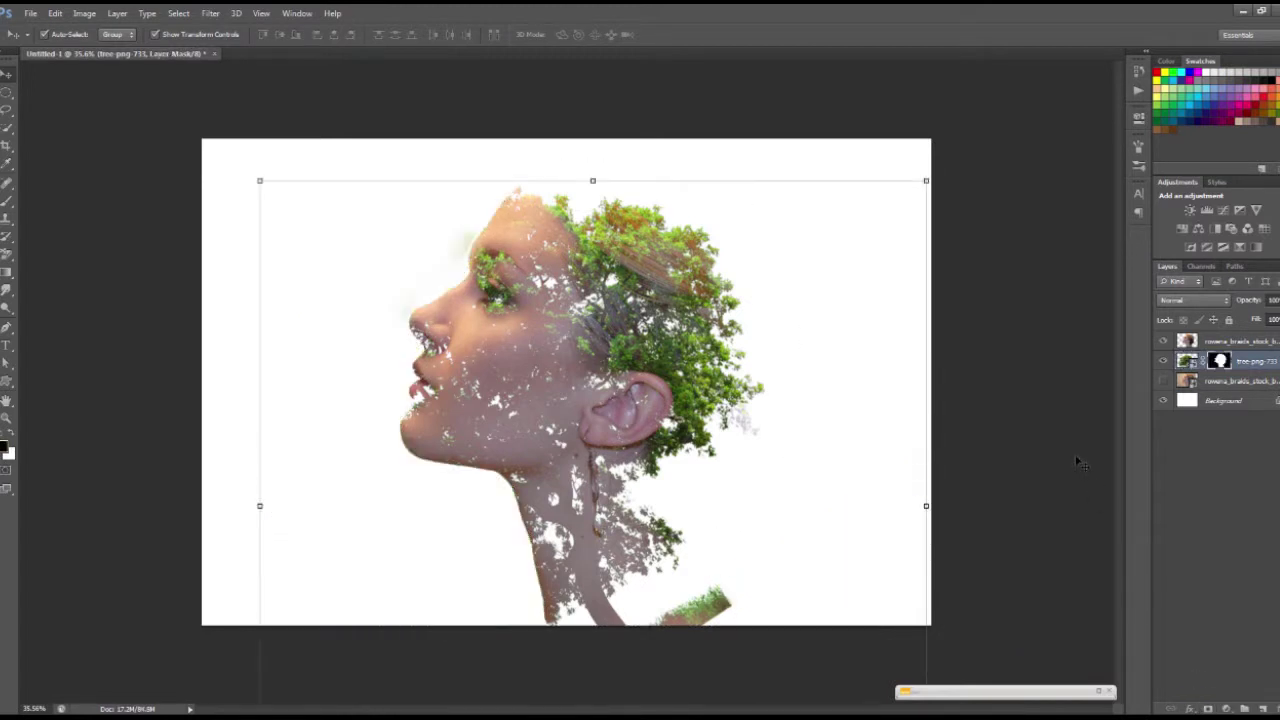